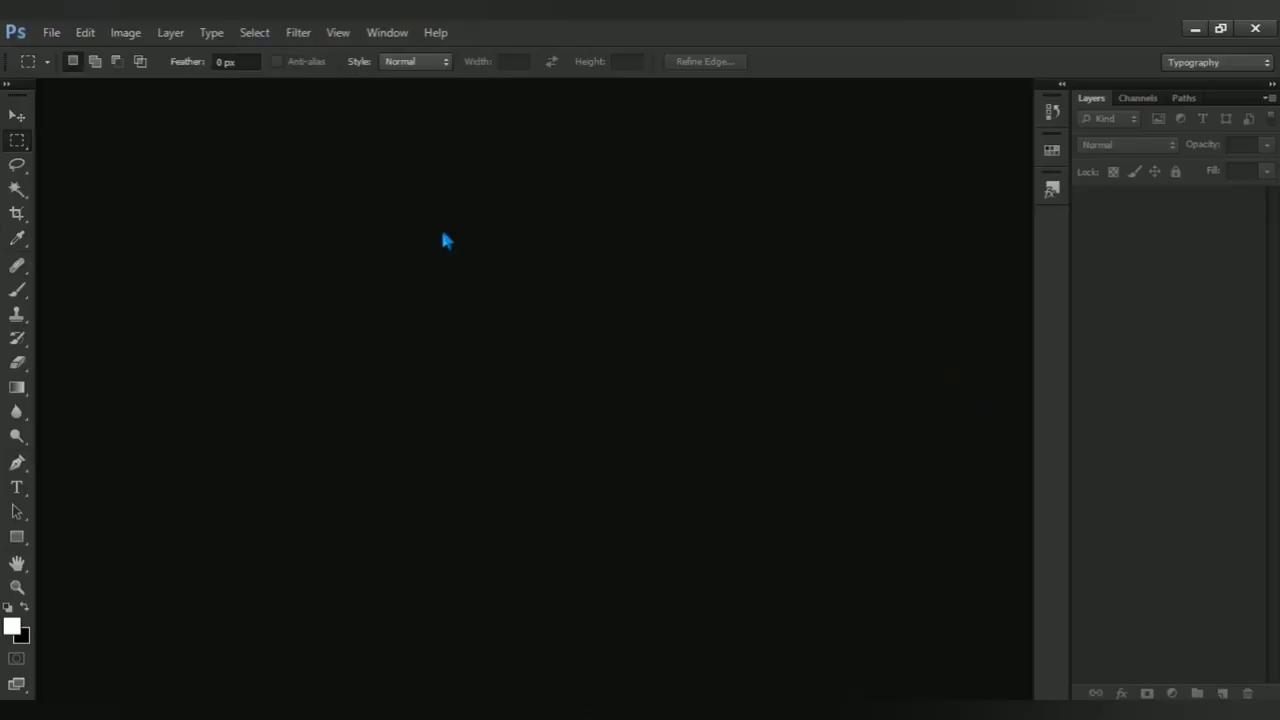
Step: Create a new 2560 × 1440 px document at 300 pixels/inch from the preset
{"action": "left_click", "coordinate": [52, 33]}
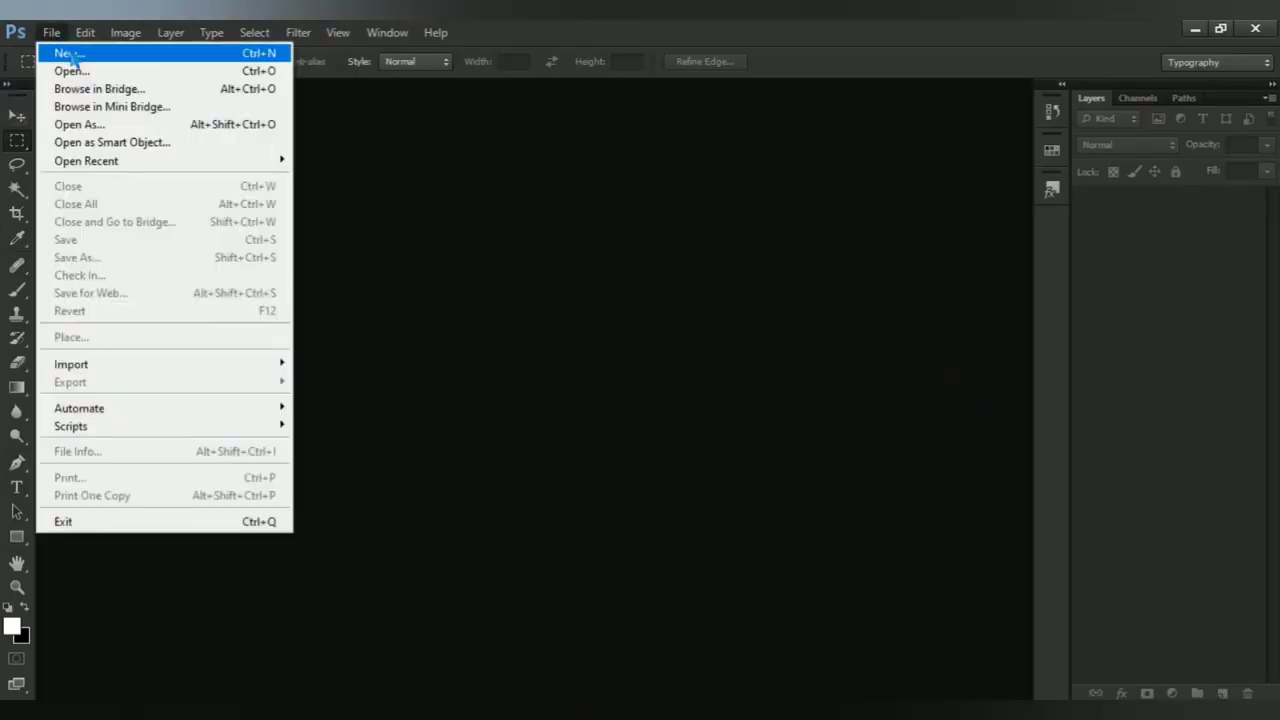
{"action": "left_click", "coordinate": [195, 56]}
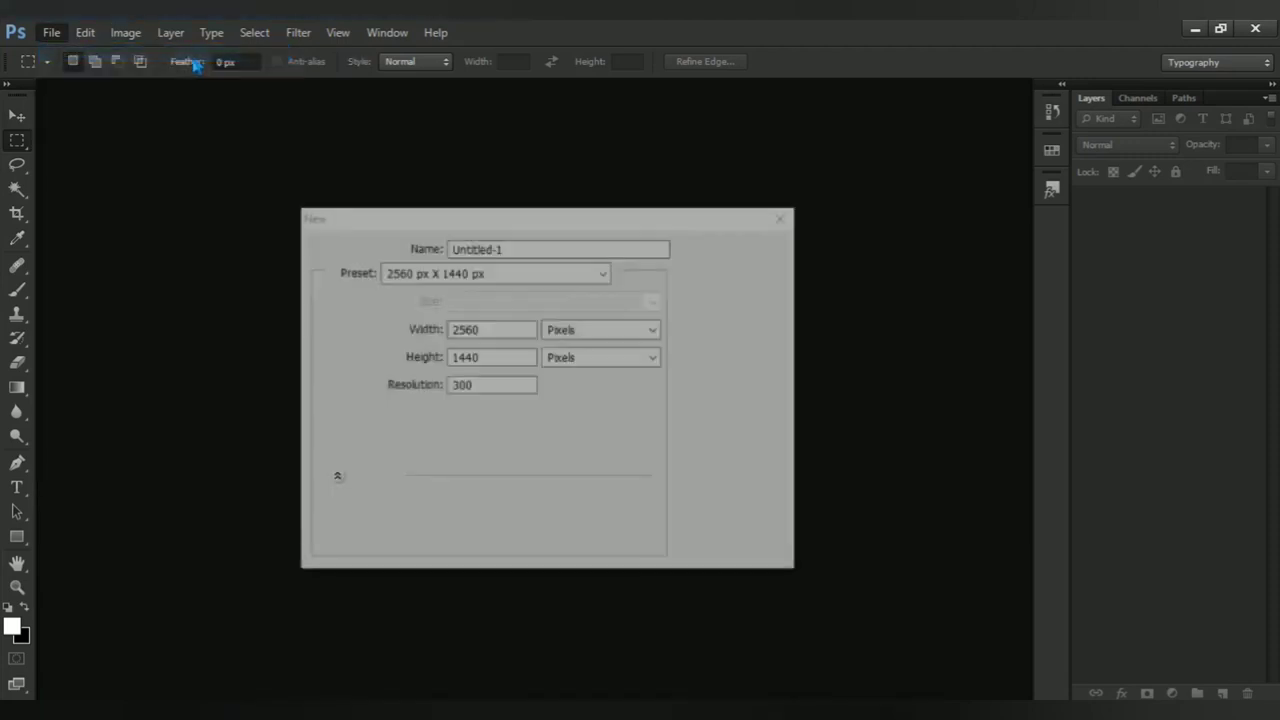
{"action": "left_click", "coordinate": [588, 274]}
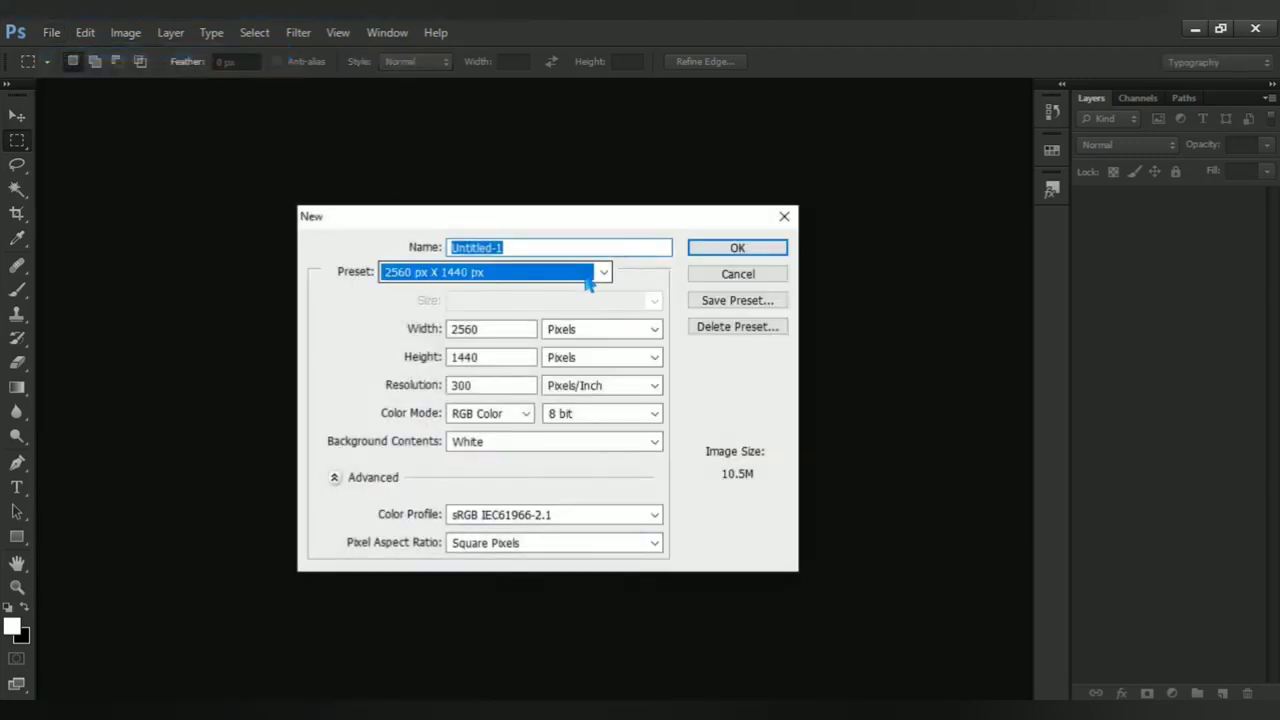
{"action": "left_click", "coordinate": [718, 252]}
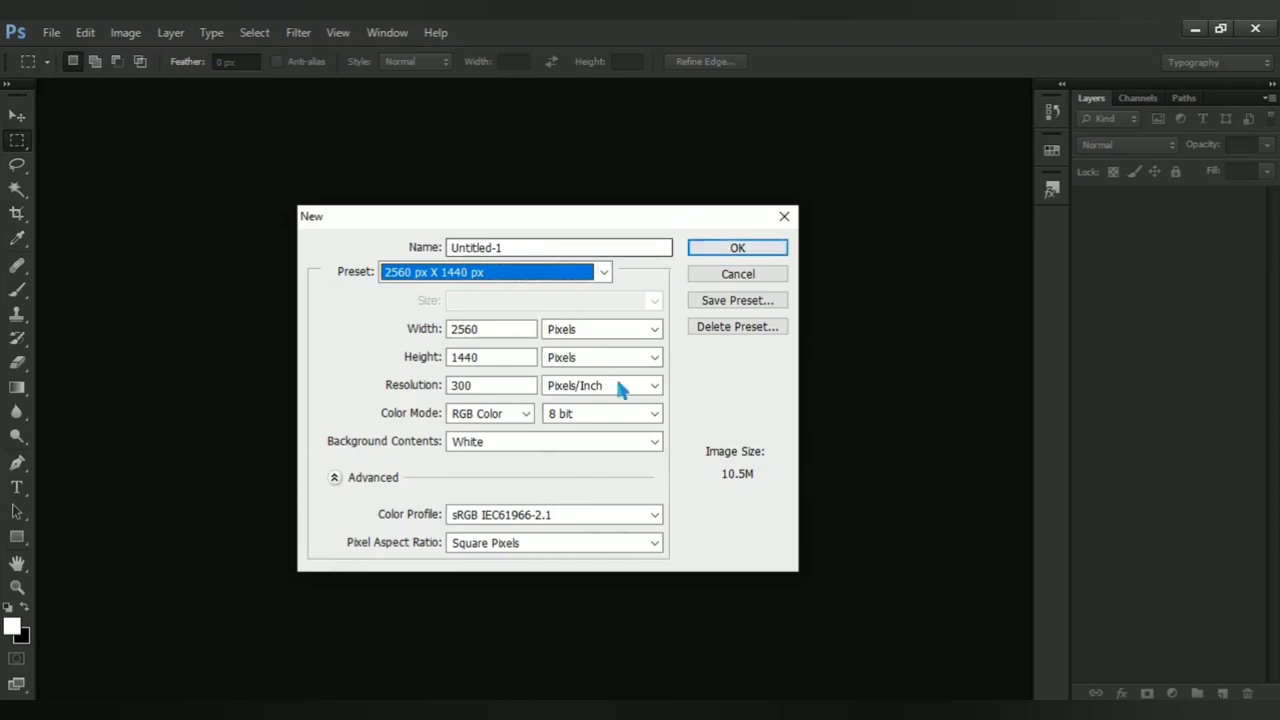
{"action": "left_click", "coordinate": [727, 252]}
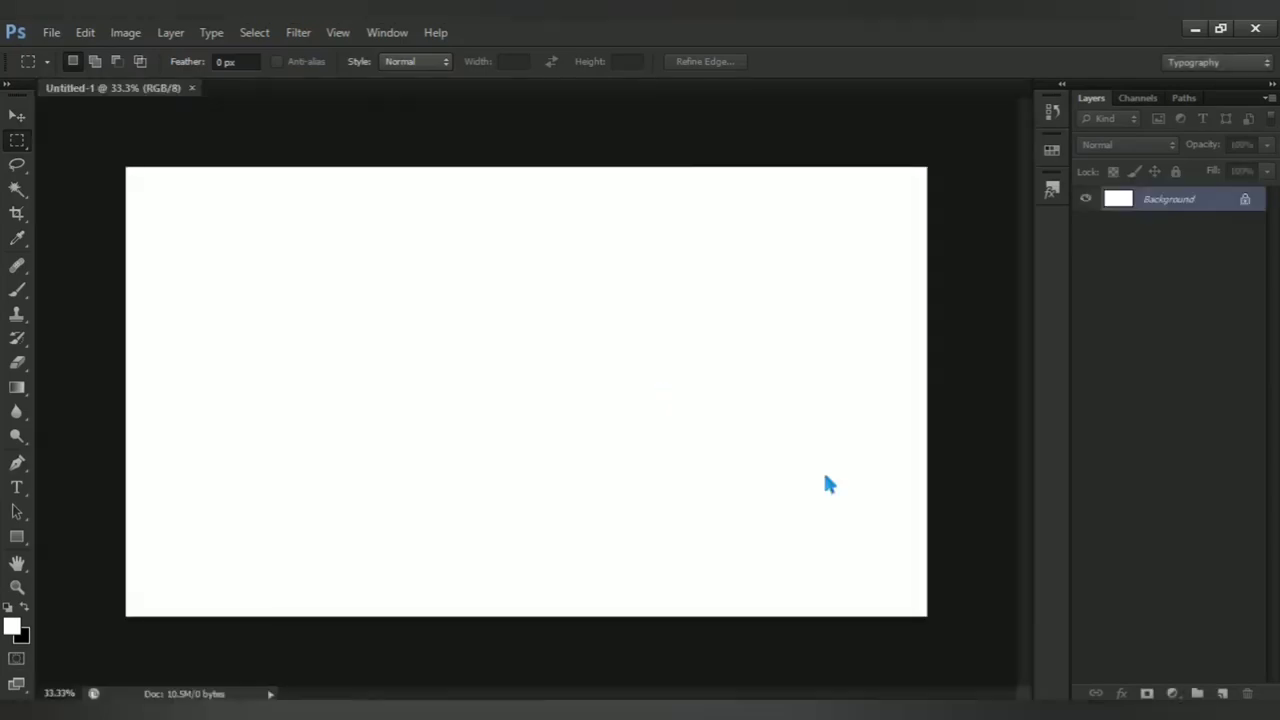
Step: Add a Solid Color fill layer in dark grey #2e2e2e above the Background
{"action": "left_click", "coordinate": [1172, 693]}
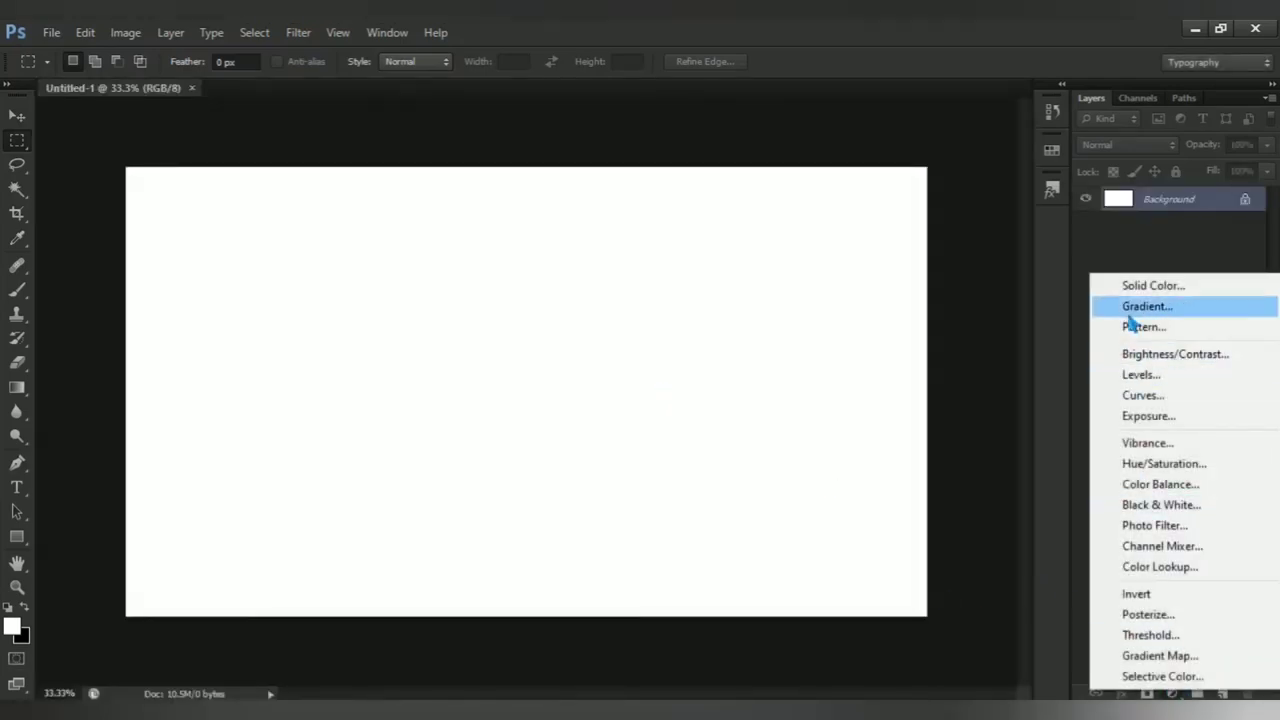
{"action": "left_click", "coordinate": [1237, 288]}
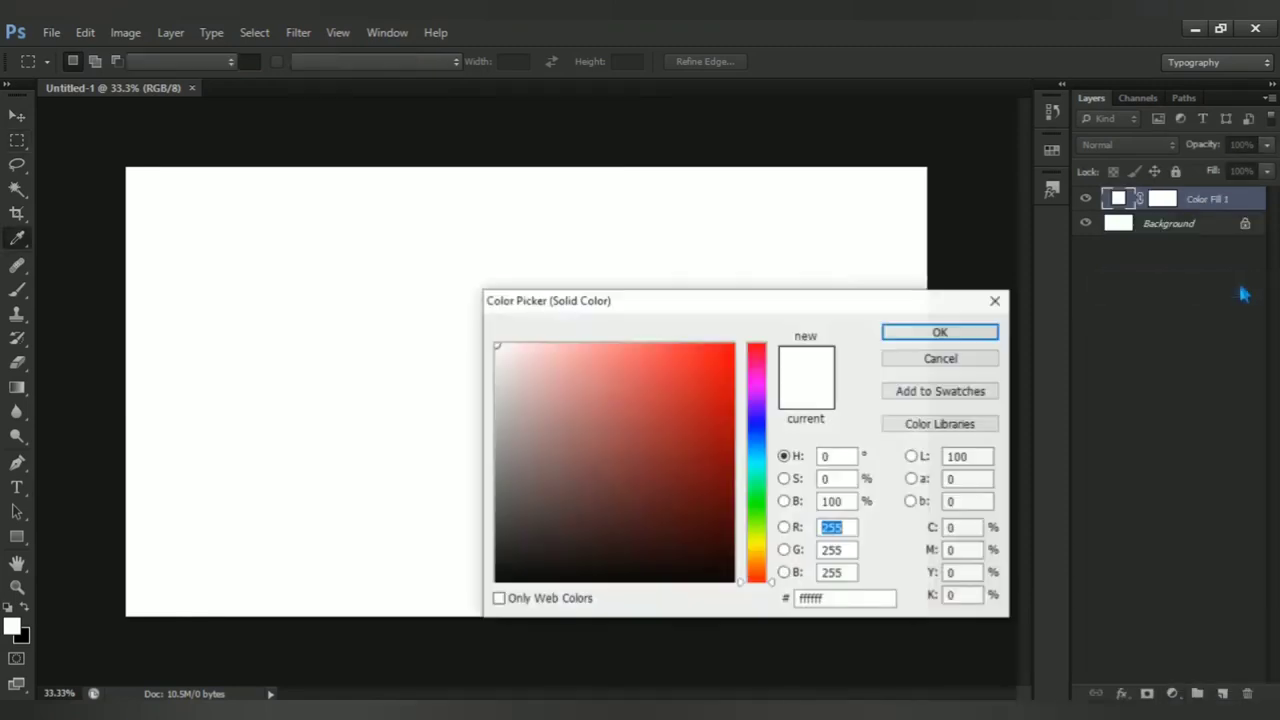
{"action": "left_click_drag", "start_coordinate": [846, 604], "coordinate": [800, 600]}
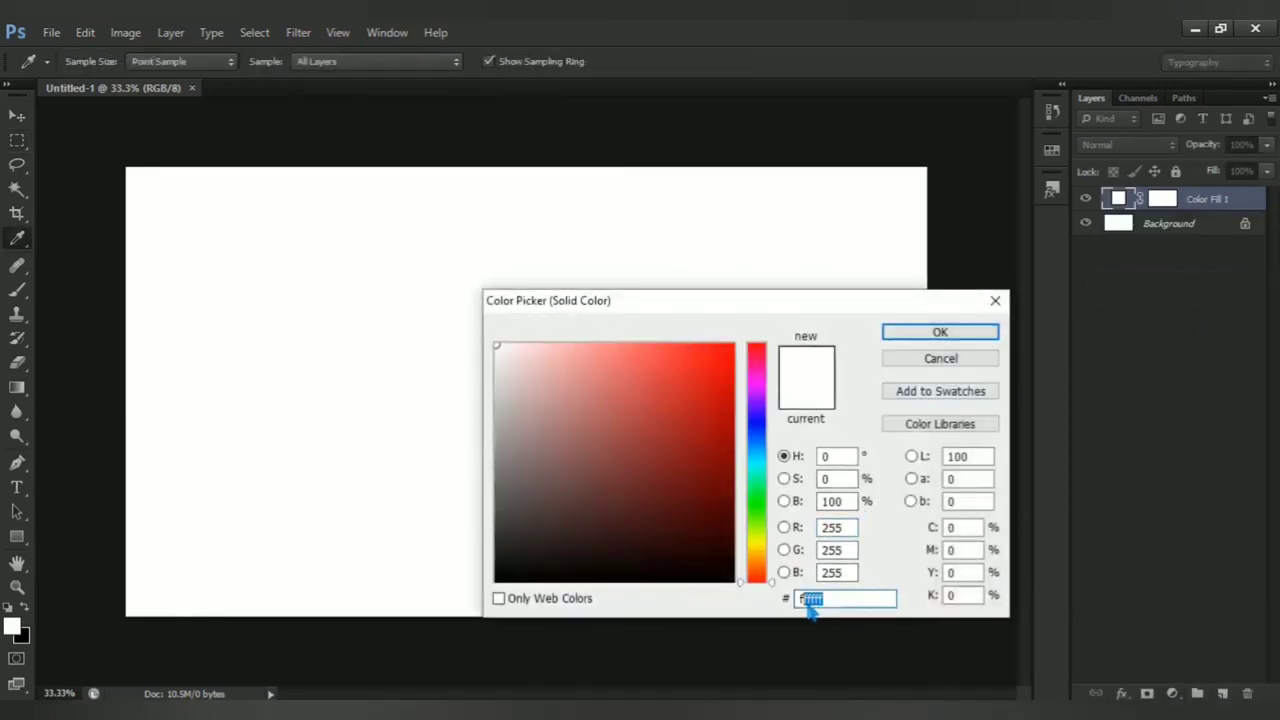
{"action": "type", "text": "2"}
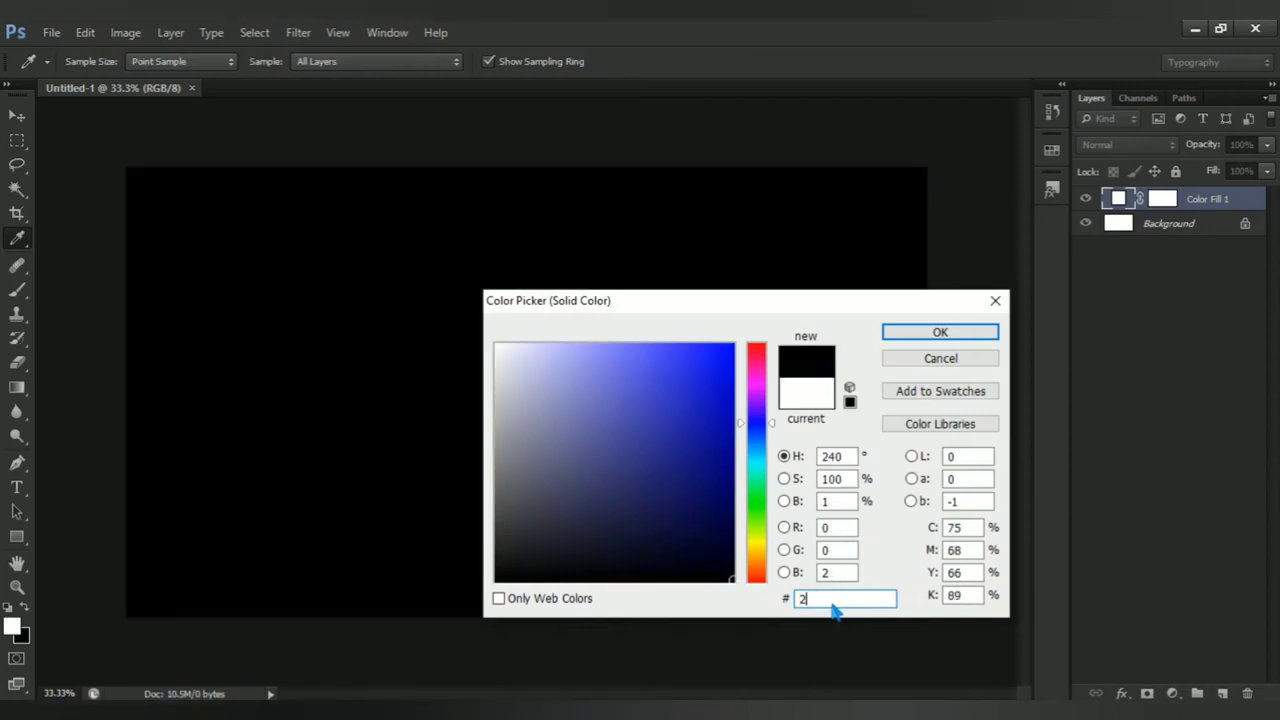
{"action": "type", "text": "e2e2e"}
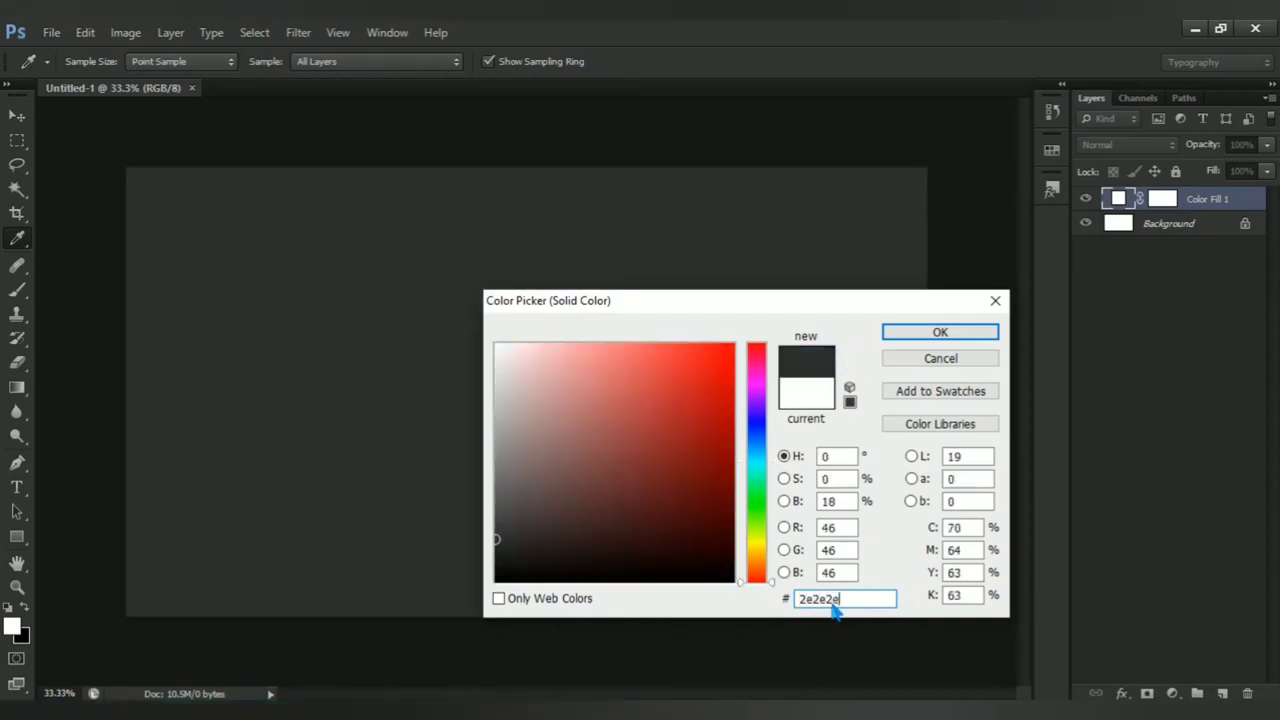
{"action": "left_click", "coordinate": [925, 340]}
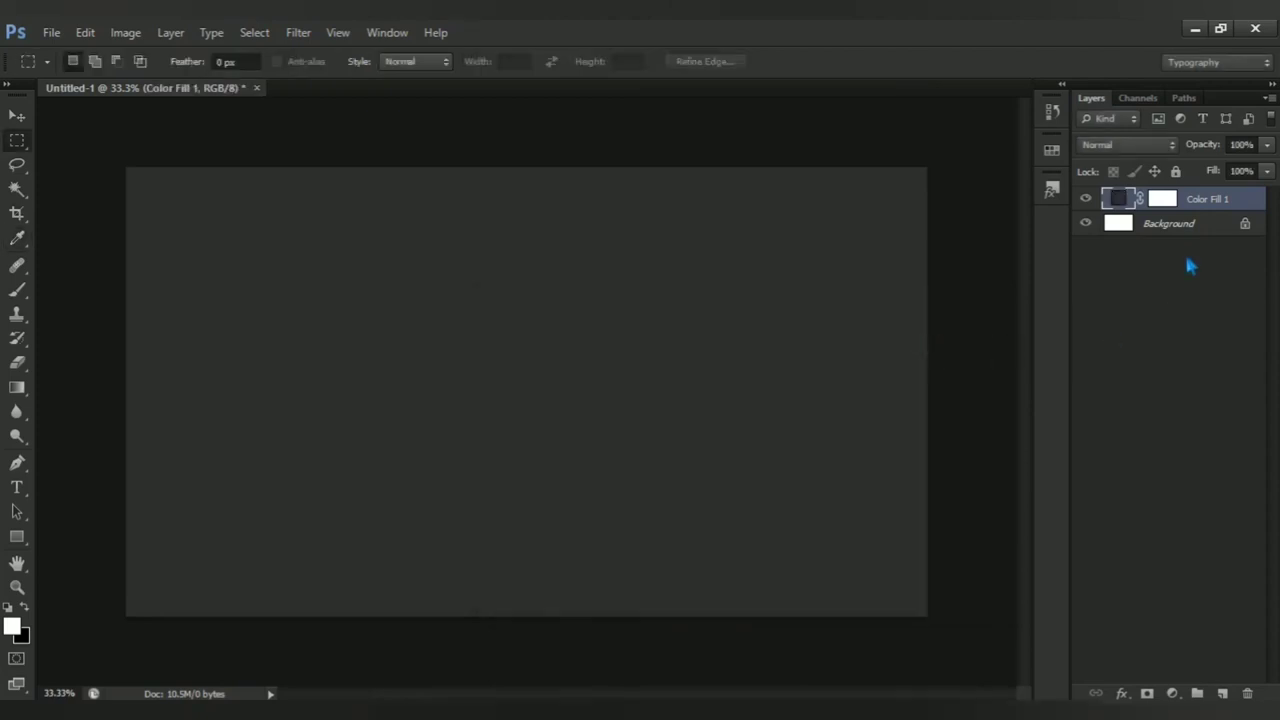
Step: Open the thunderstorm photo and drag it into Untitled-1 as a new layer
{"action": "left_click", "coordinate": [50, 33]}
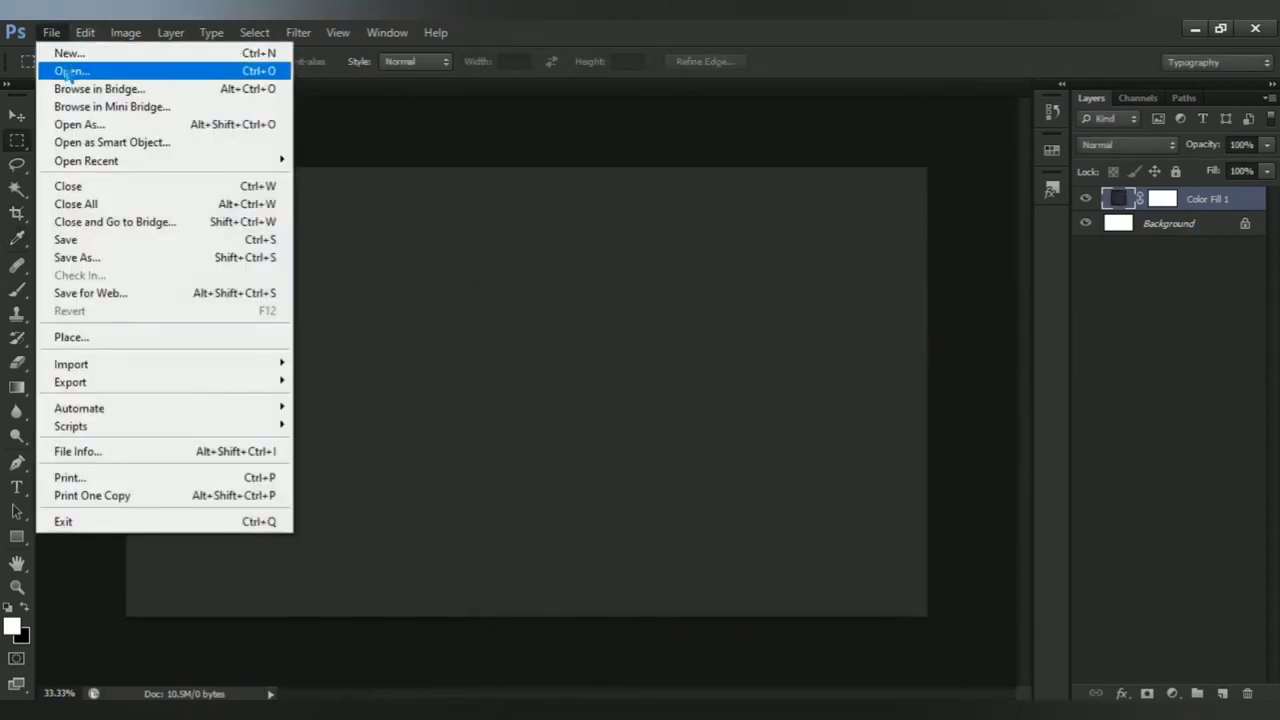
{"action": "left_click", "coordinate": [228, 74]}
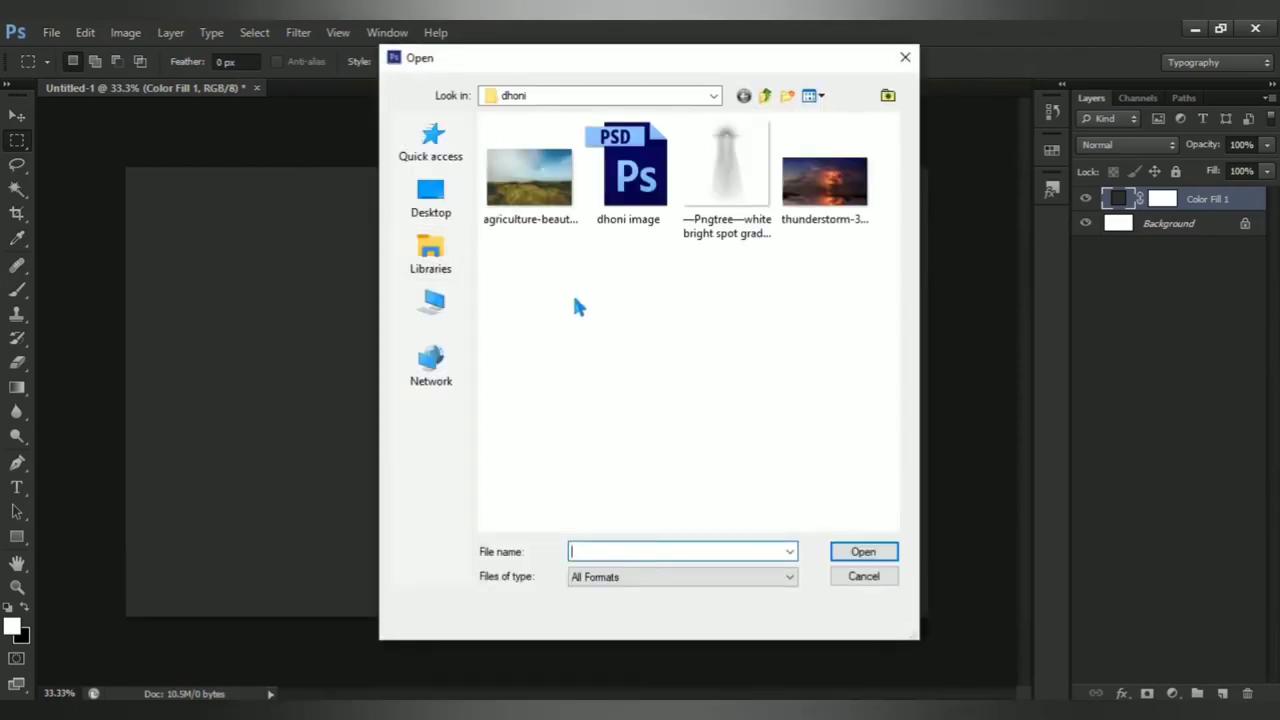
{"action": "left_click", "coordinate": [828, 210]}
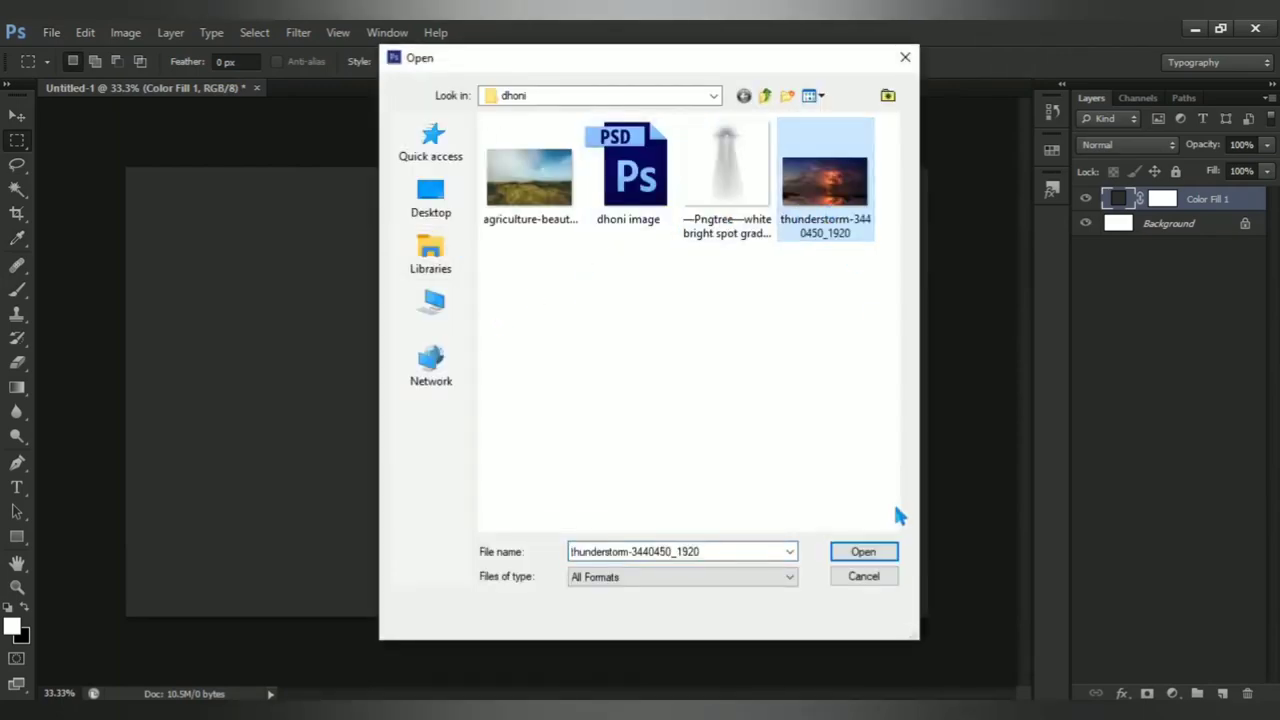
{"action": "left_click", "coordinate": [862, 553]}
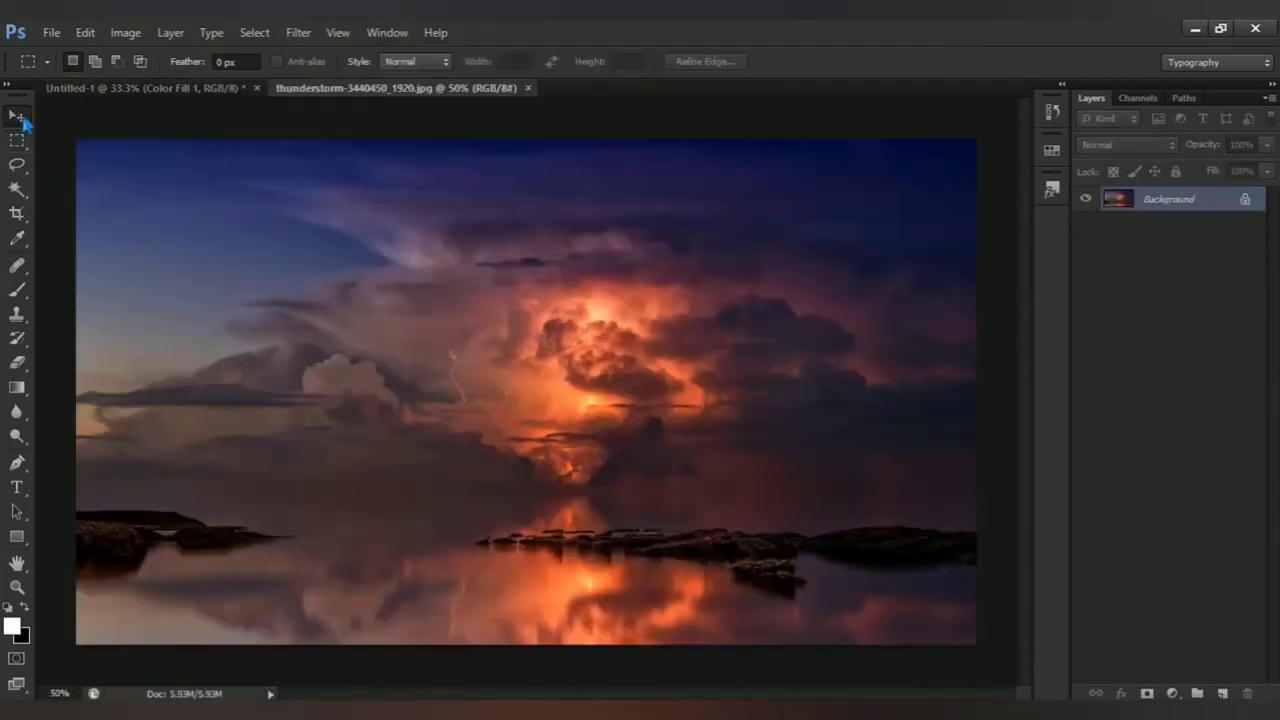
{"action": "left_click", "coordinate": [17, 116]}
{"action": "mouse_move", "coordinate": [393, 321]}
{"action": "left_mouse_down"}
{"action": "mouse_move", "coordinate": [230, 104]}
{"action": "mouse_move", "coordinate": [557, 406]}
{"action": "left_mouse_up"}
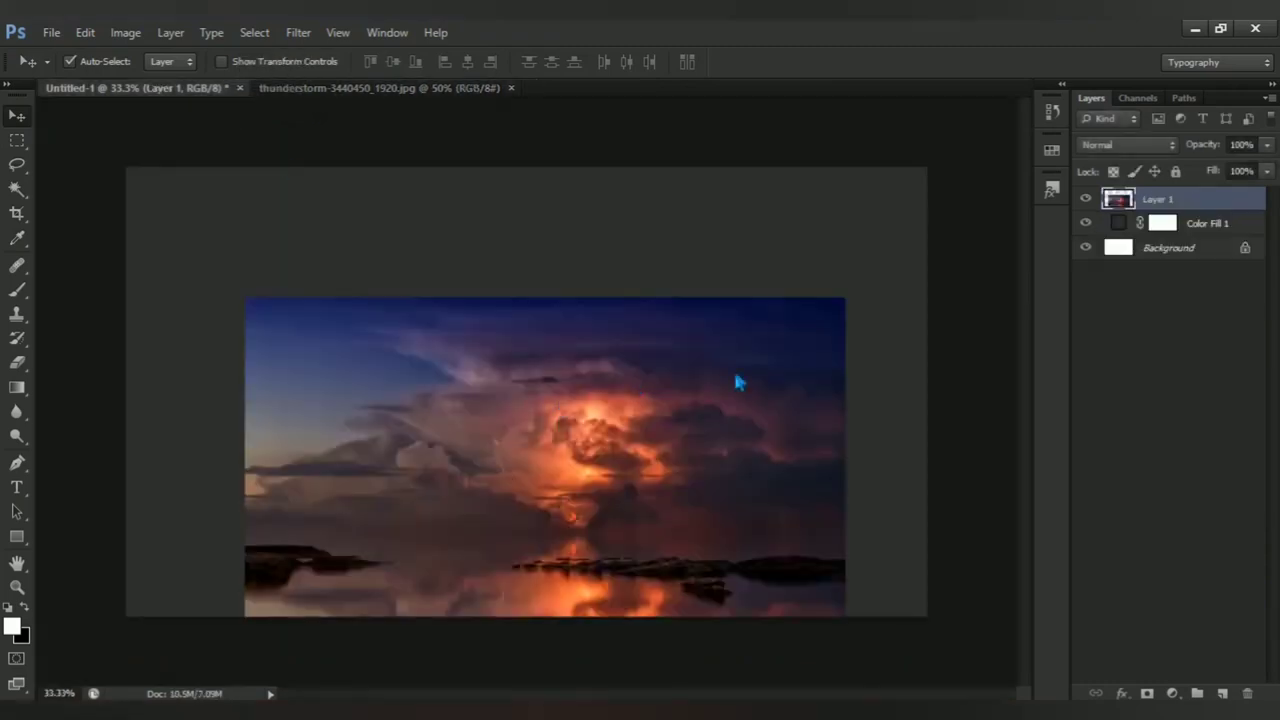
Step: Scale the thunderstorm layer to about 142% and move it up over the canvas
{"action": "key", "text": "ctrl+t"}
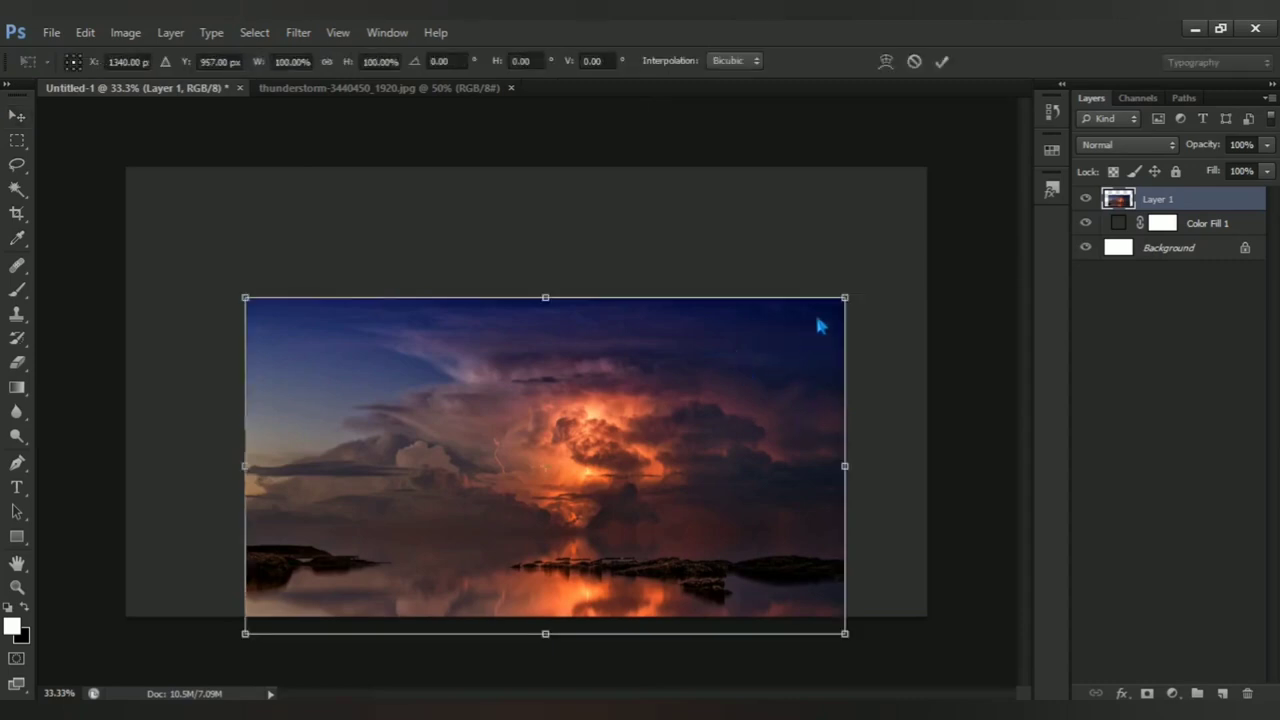
{"action": "left_click_drag", "start_coordinate": [845, 297], "coordinate": [931, 250]}
{"action": "mouse_move", "coordinate": [828, 364]}
{"action": "left_mouse_down"}
{"action": "mouse_move", "coordinate": [797, 343]}
{"action": "mouse_move", "coordinate": [809, 298]}
{"action": "left_mouse_up"}
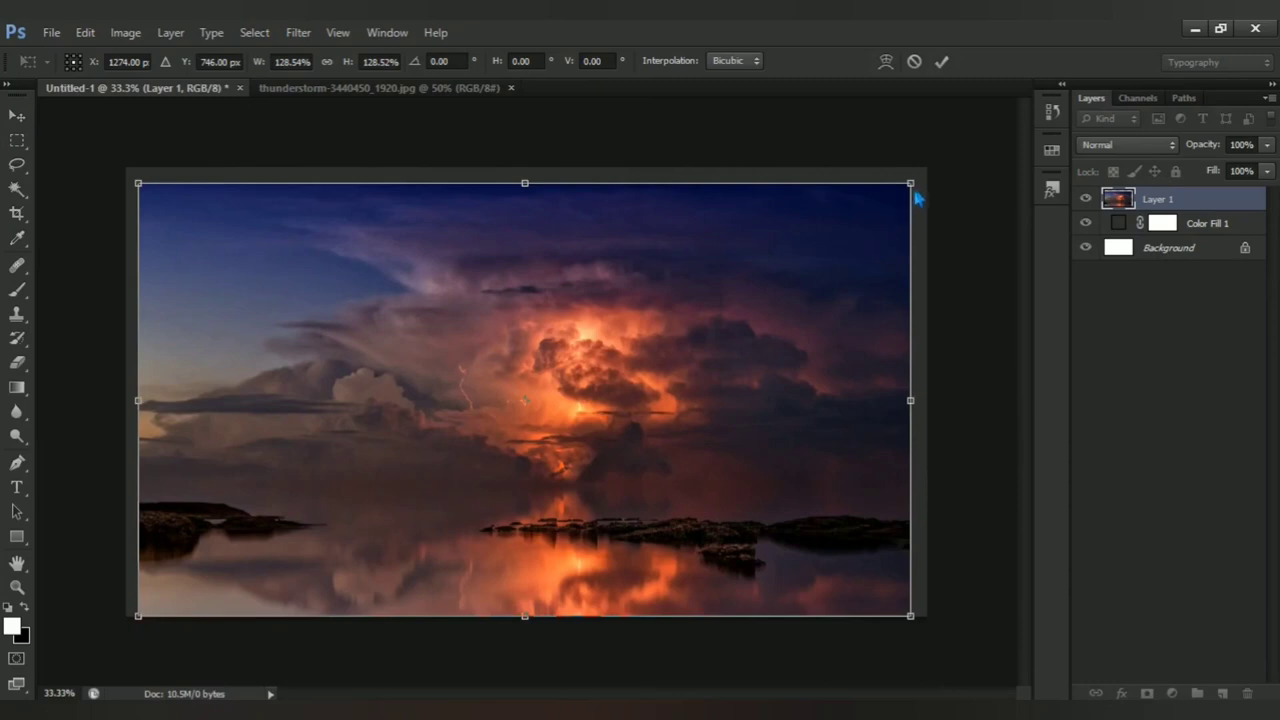
{"action": "left_click_drag", "start_coordinate": [912, 190], "coordinate": [950, 160]}
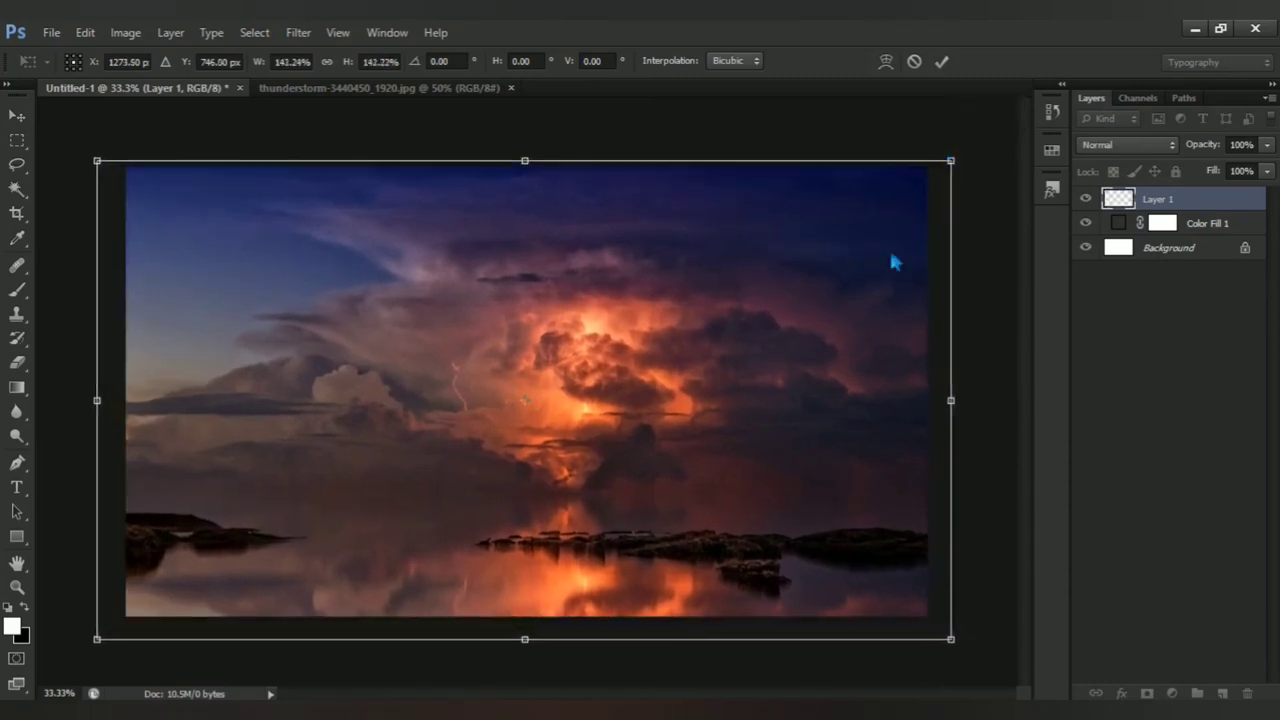
{"action": "left_click_drag", "start_coordinate": [895, 262], "coordinate": [857, 248]}
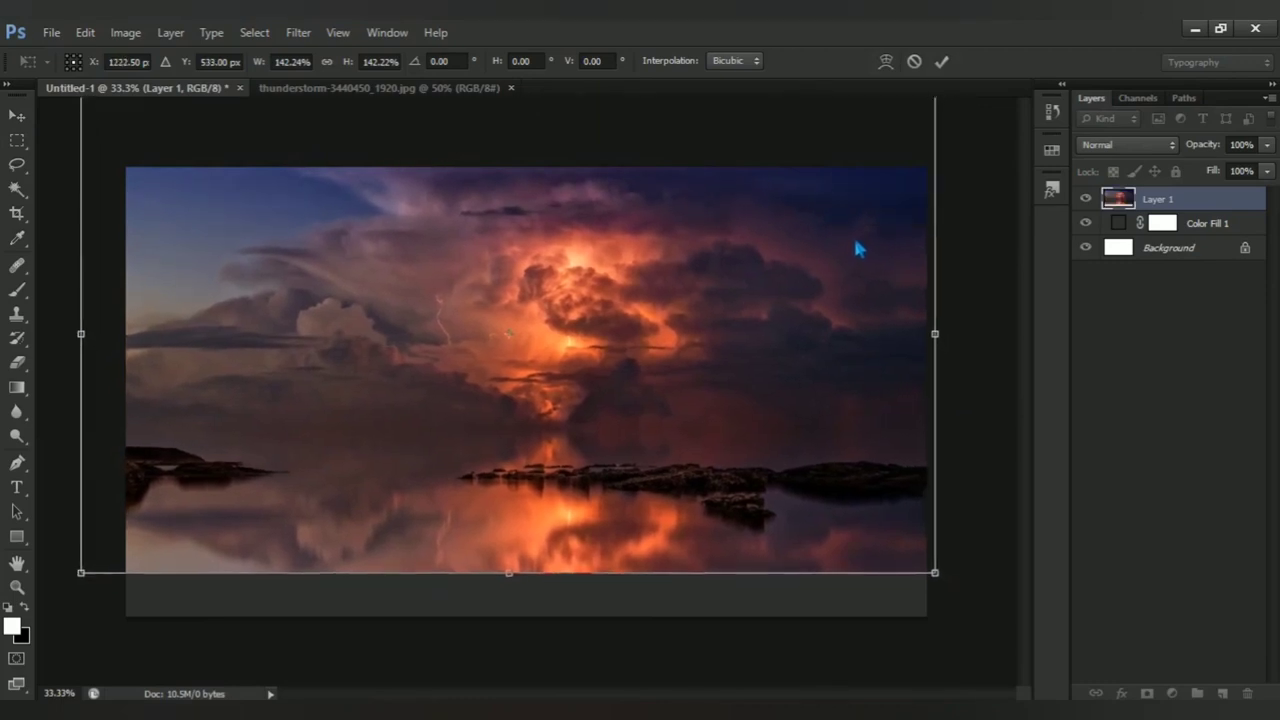
{"action": "key", "text": "Return"}
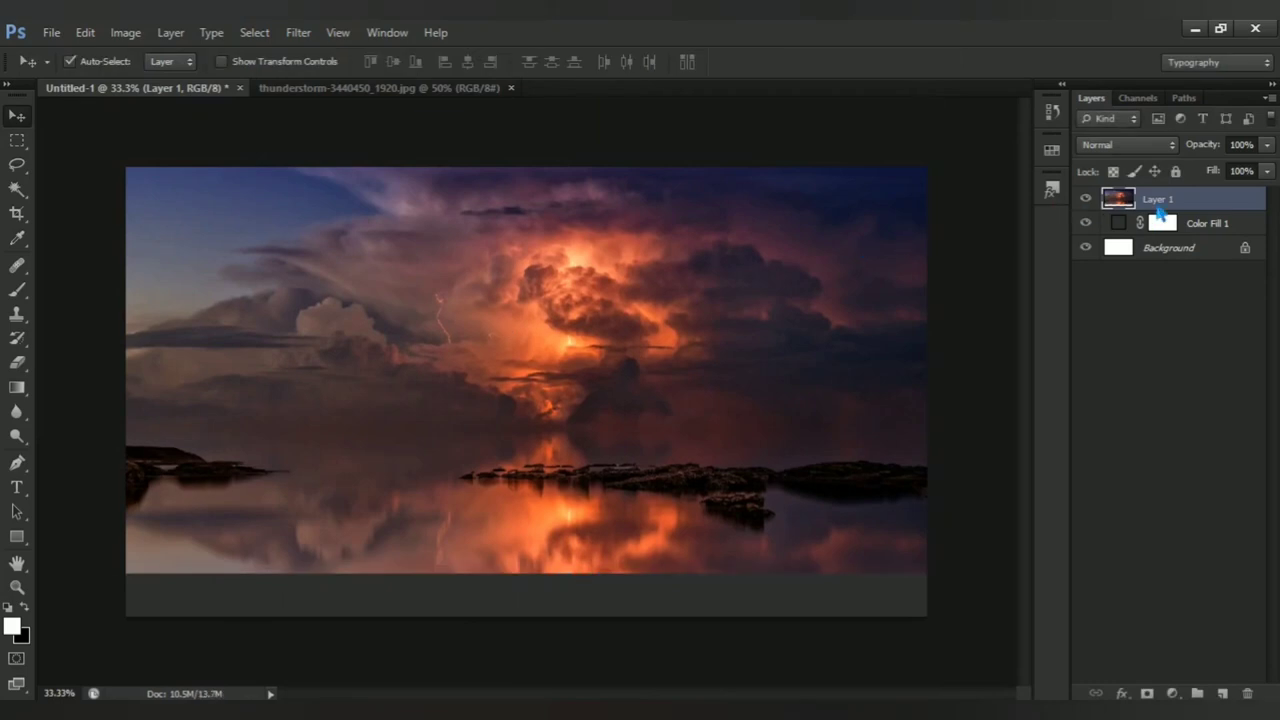
Step: Apply a Gaussian Blur with a 9.0-pixel radius to the thunderstorm layer
{"action": "left_click", "coordinate": [298, 32]}
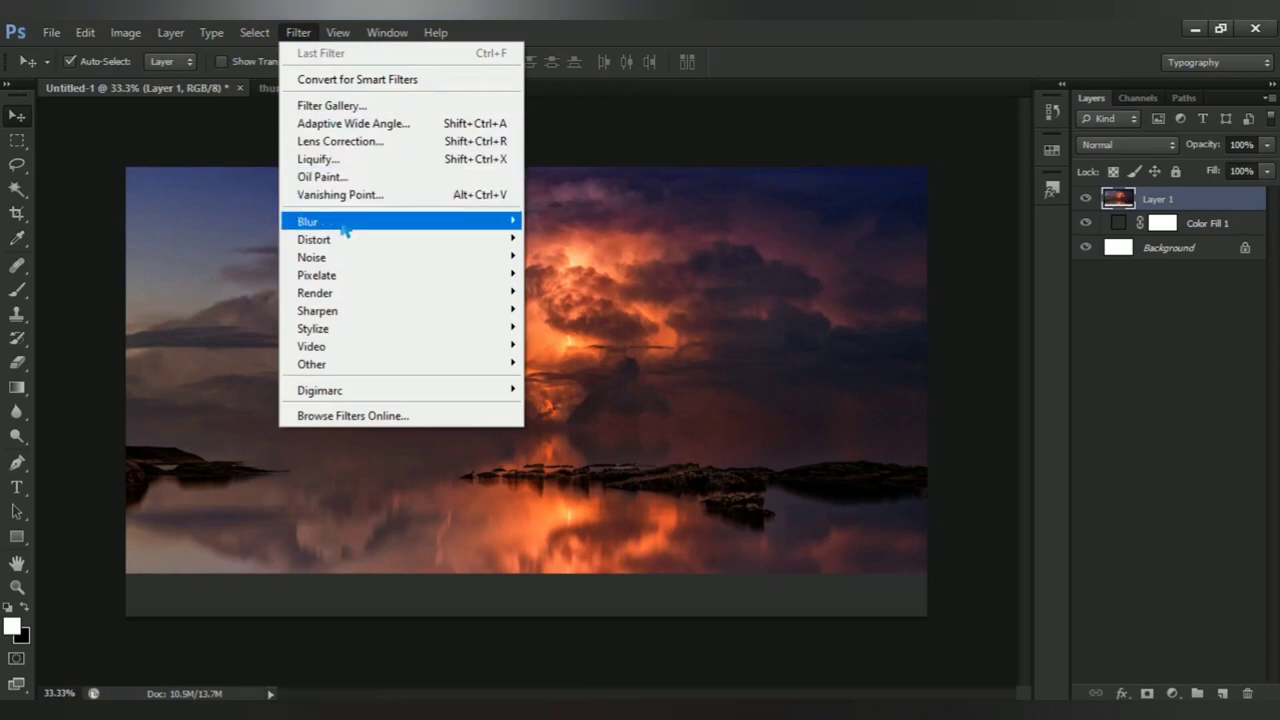
{"action": "mouse_move", "coordinate": [400, 221]}
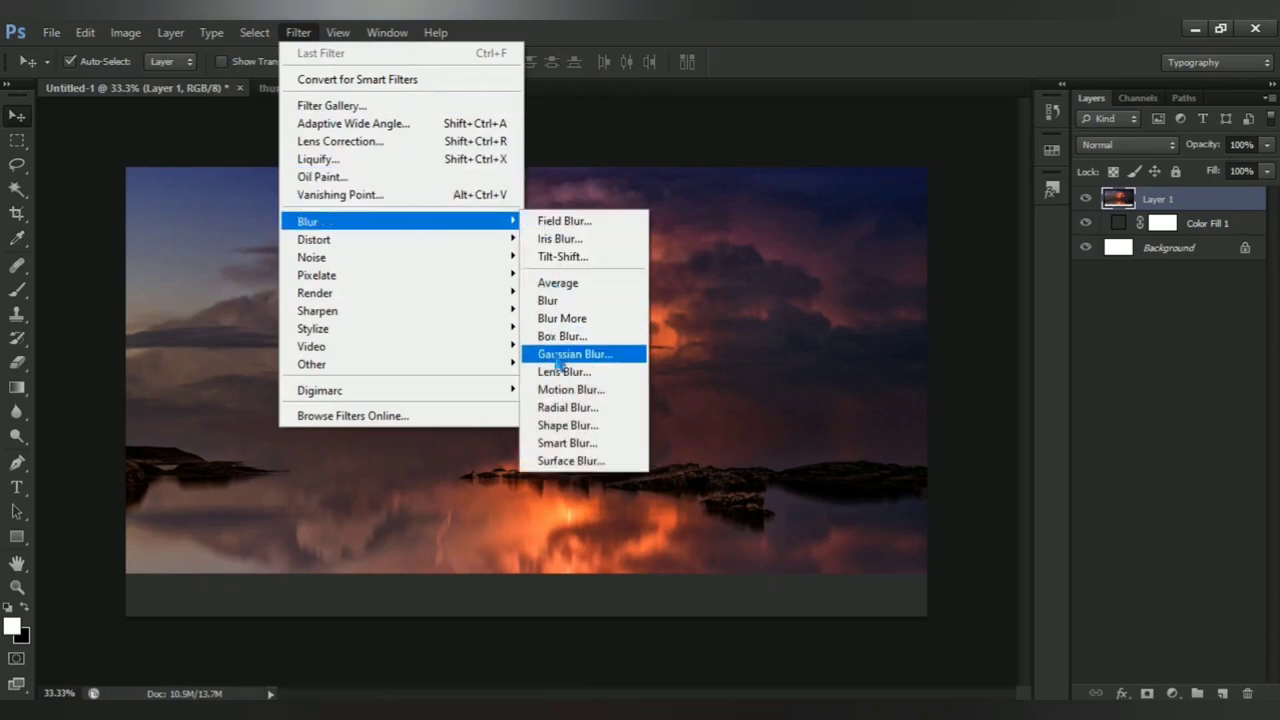
{"action": "left_click", "coordinate": [641, 356]}
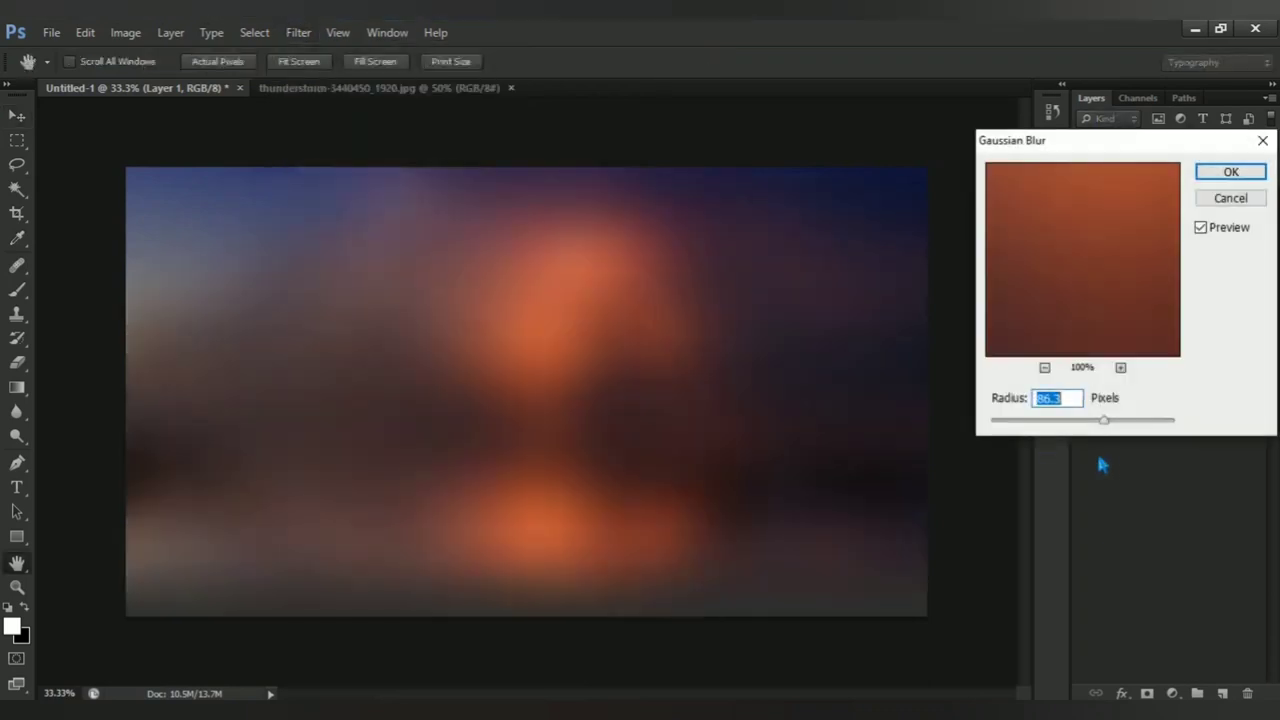
{"action": "left_click", "coordinate": [1034, 421]}
{"action": "left_click_drag", "start_coordinate": [1022, 428], "coordinate": [1060, 426]}
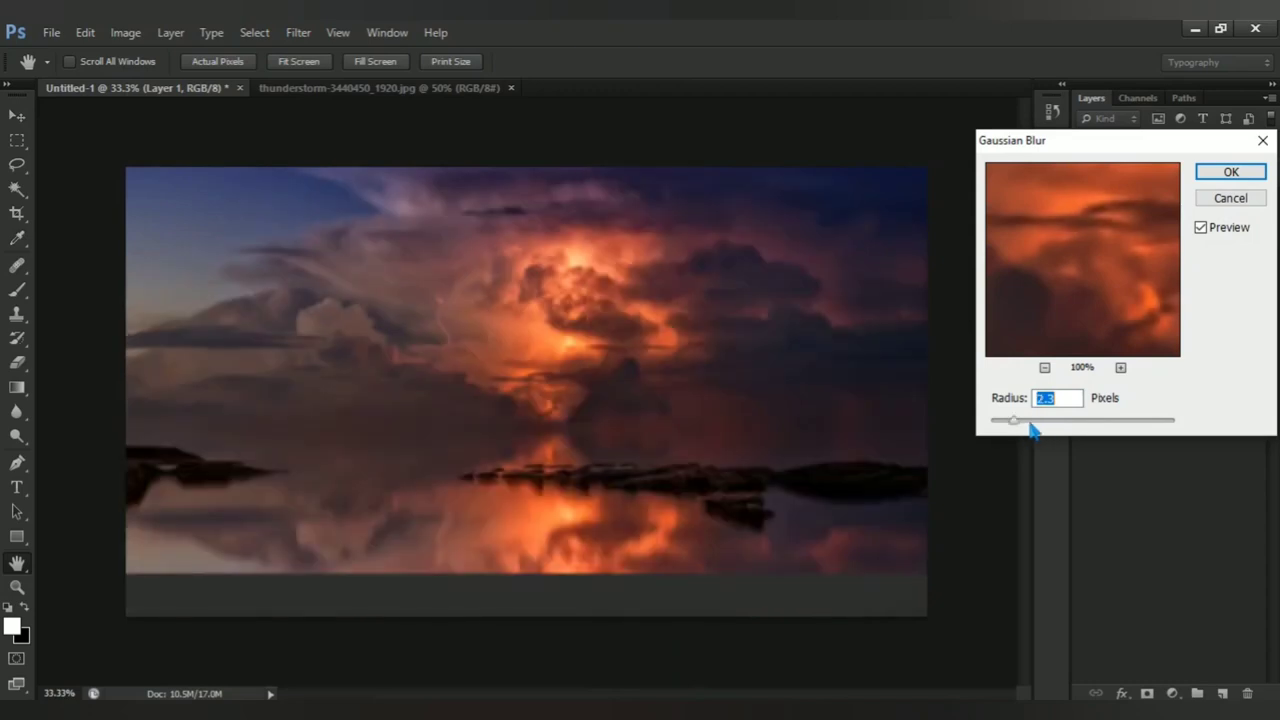
{"action": "left_click", "coordinate": [1057, 421]}
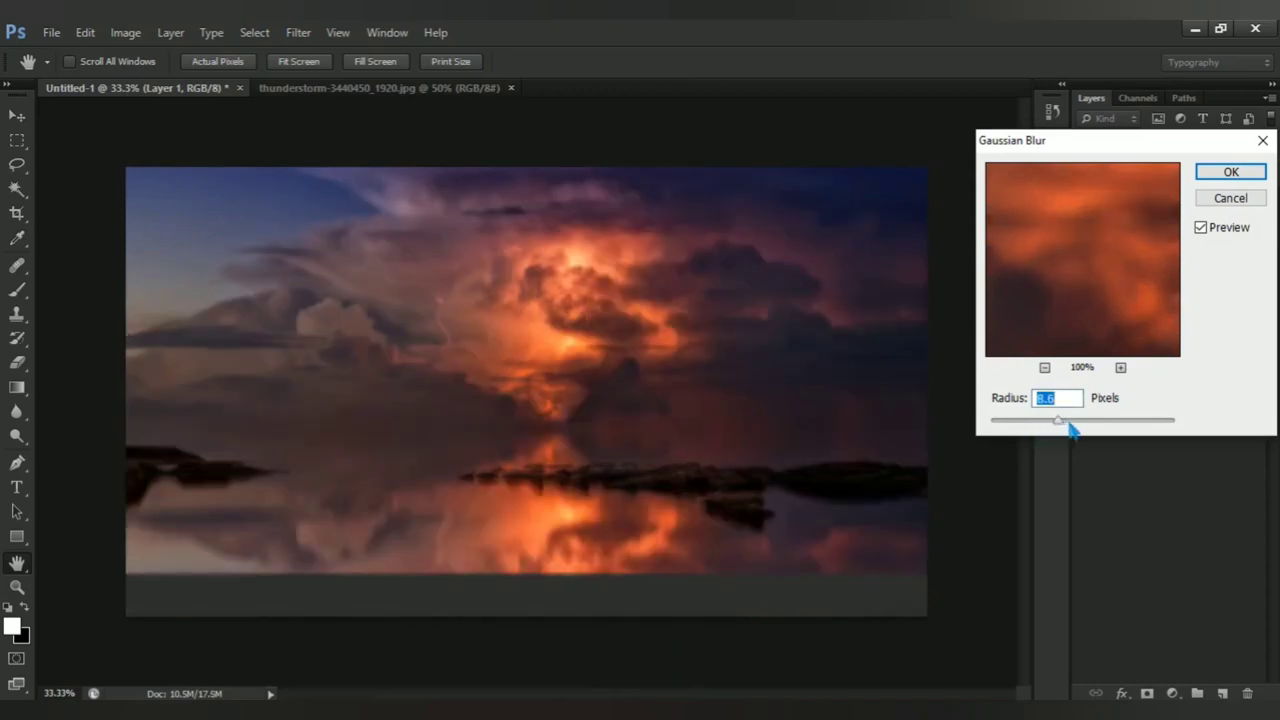
{"action": "left_click", "coordinate": [1069, 421]}
{"action": "left_click", "coordinate": [1069, 421]}
{"action": "left_click", "coordinate": [1066, 422]}
{"action": "left_click", "coordinate": [1201, 227]}
{"action": "left_click", "coordinate": [1222, 175]}
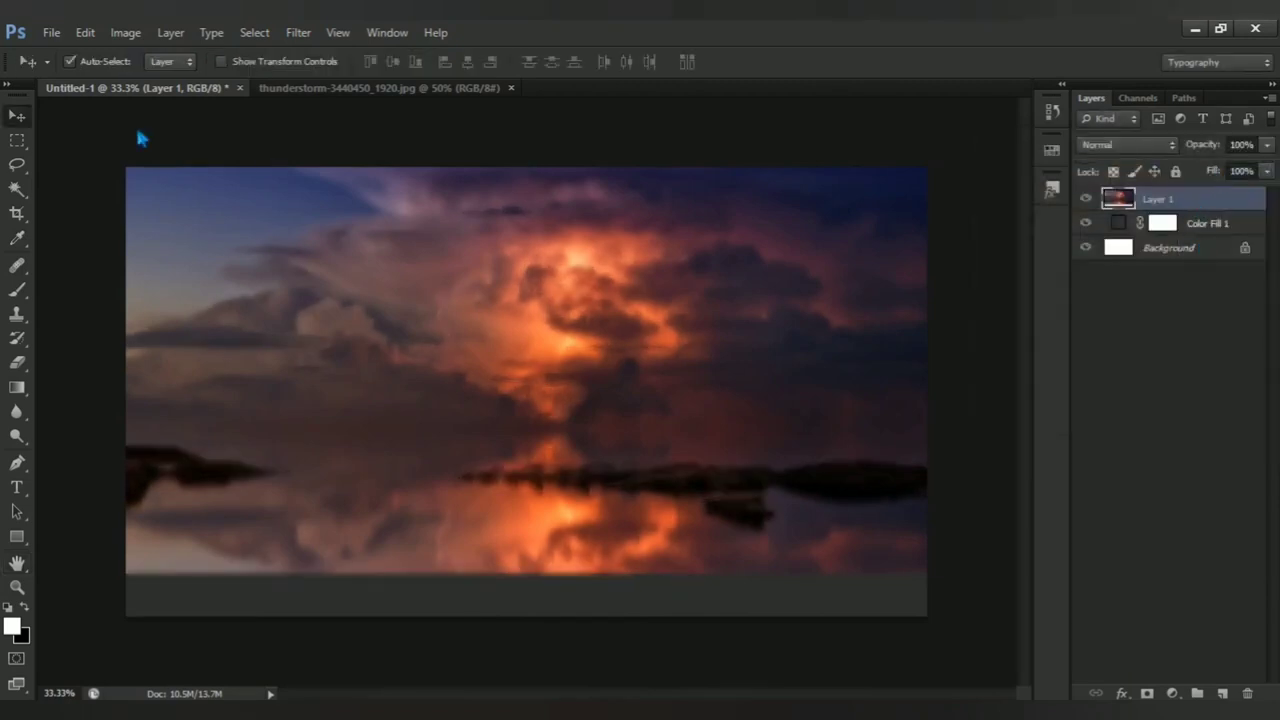
Step: Open the agriculture cloudy-sky photo, then return to the Untitled-1 composite
{"action": "left_click", "coordinate": [51, 32]}
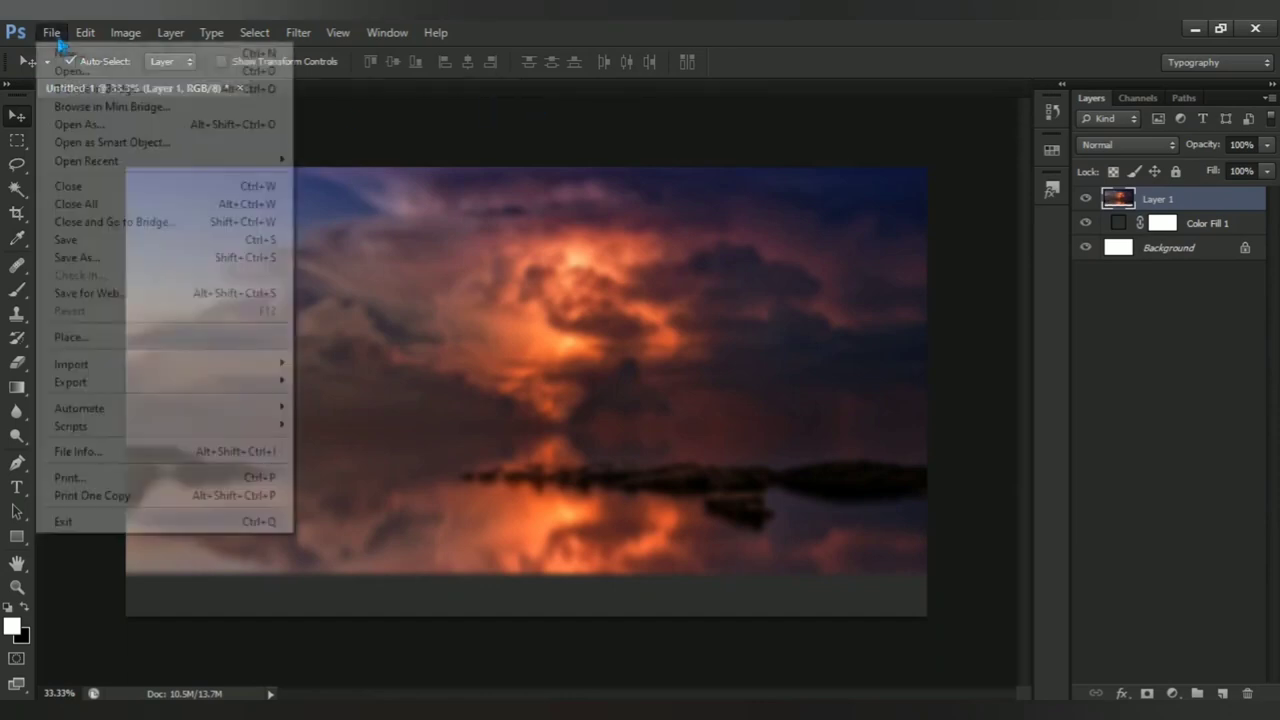
{"action": "left_click", "coordinate": [207, 76]}
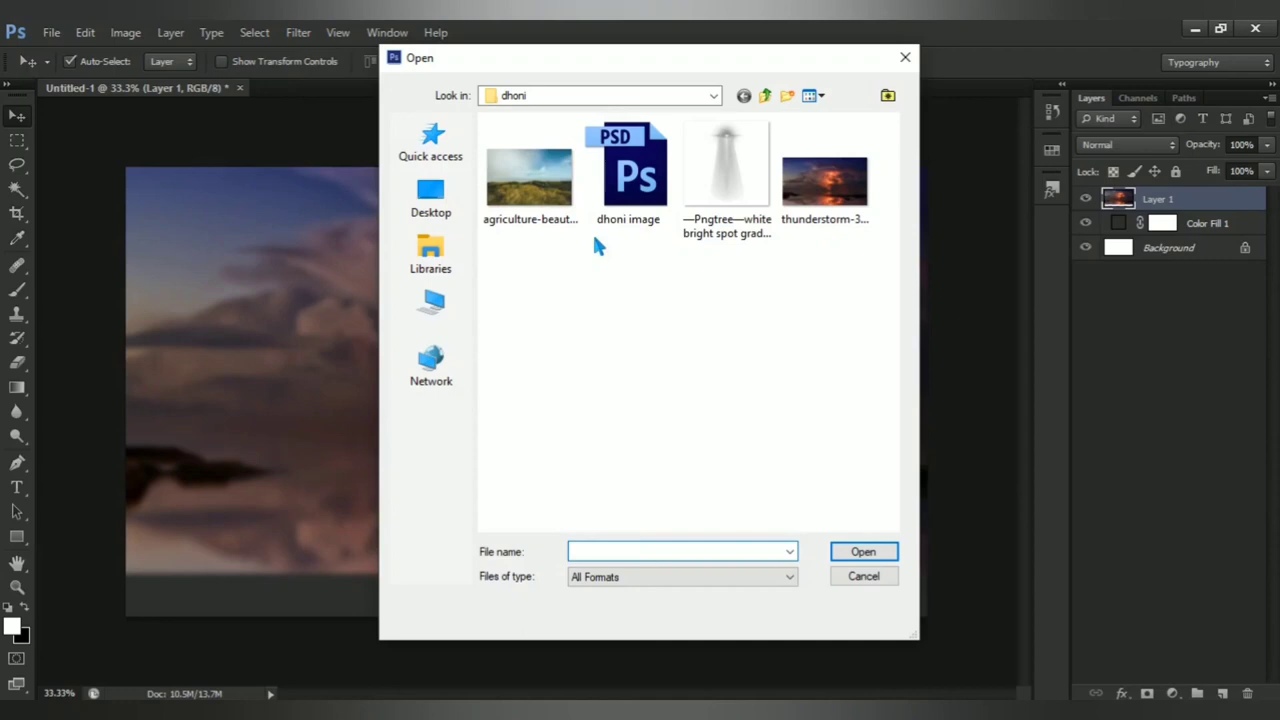
{"action": "left_click", "coordinate": [530, 180]}
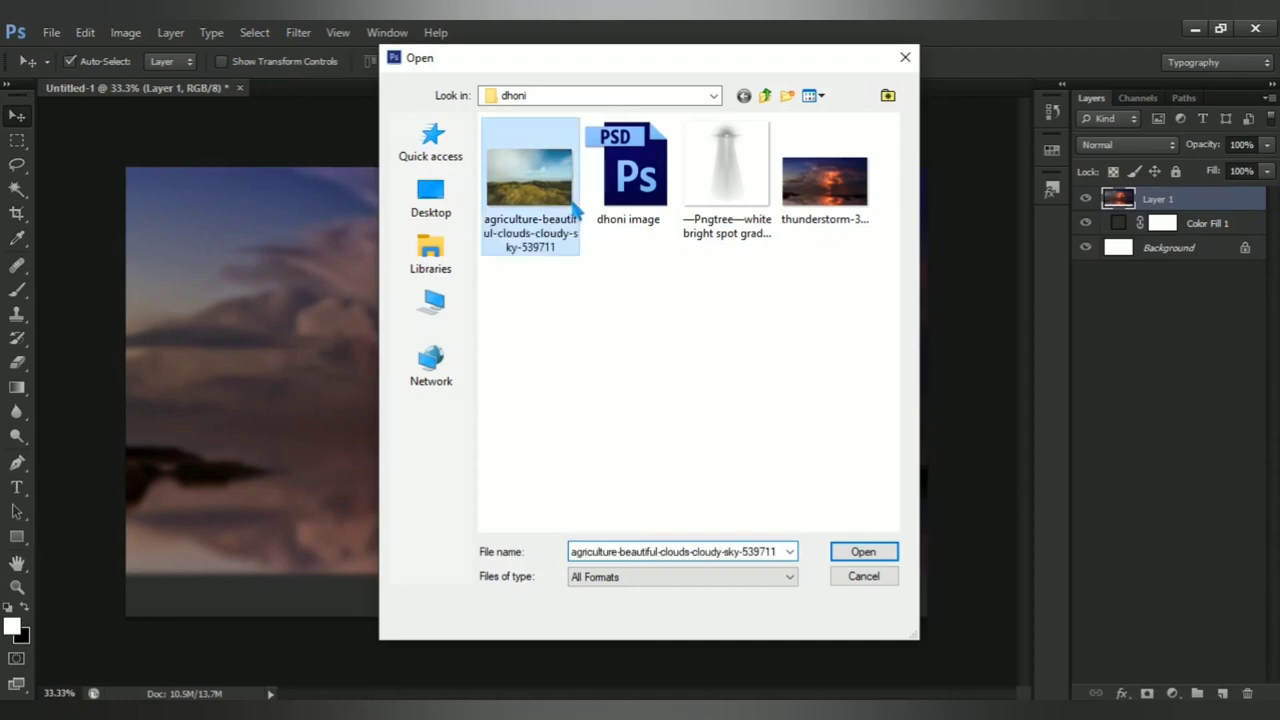
{"action": "left_click", "coordinate": [857, 561]}
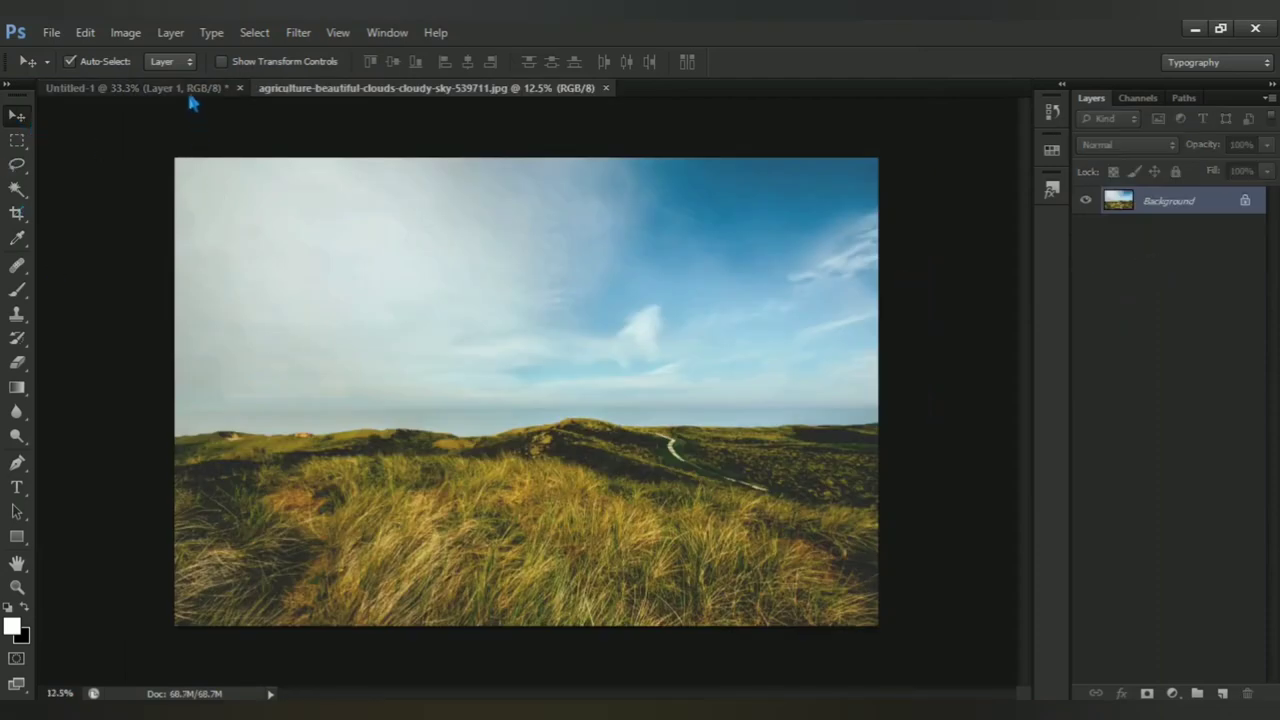
{"action": "left_click", "coordinate": [195, 95]}
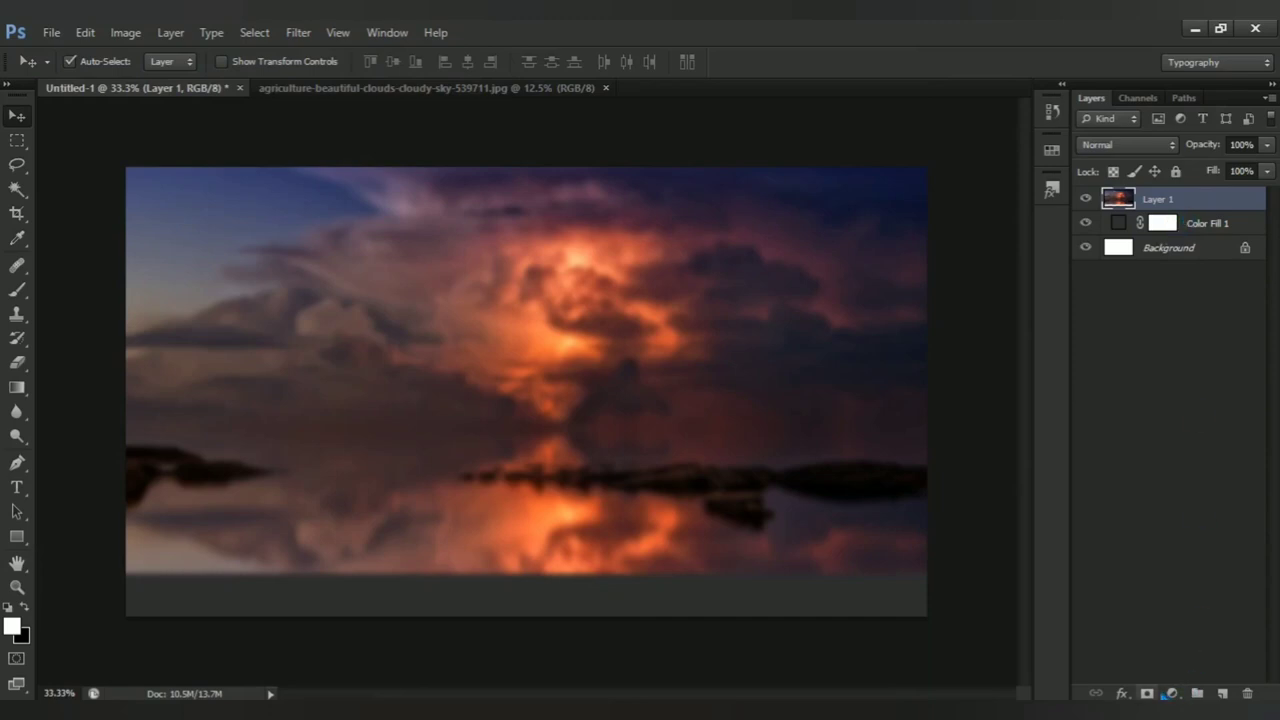
Step: Mask Layer 1 and paint out its lower reflection and landmass with an ~842 px brush
{"action": "left_click", "coordinate": [1147, 693]}
{"action": "scroll", "coordinate": [521, 449], "scroll_direction": "down", "scroll_amount": 1}
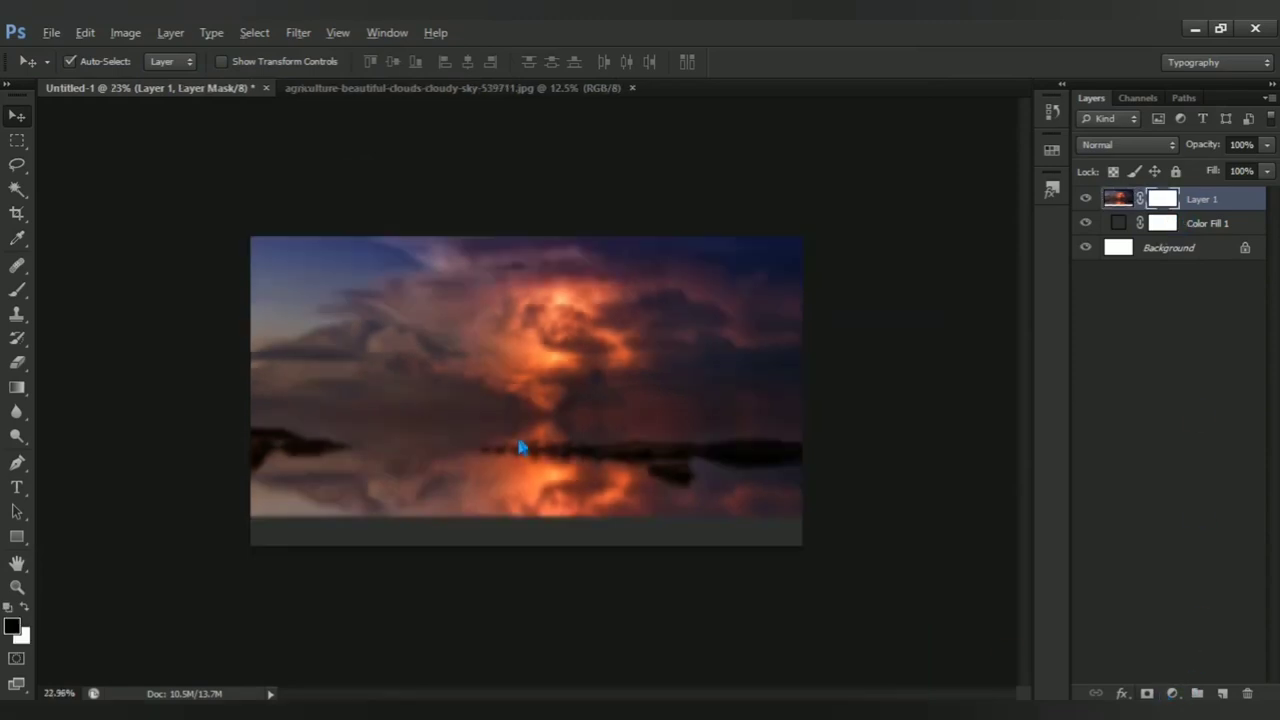
{"action": "scroll", "coordinate": [521, 449], "scroll_direction": "down", "scroll_amount": 1}
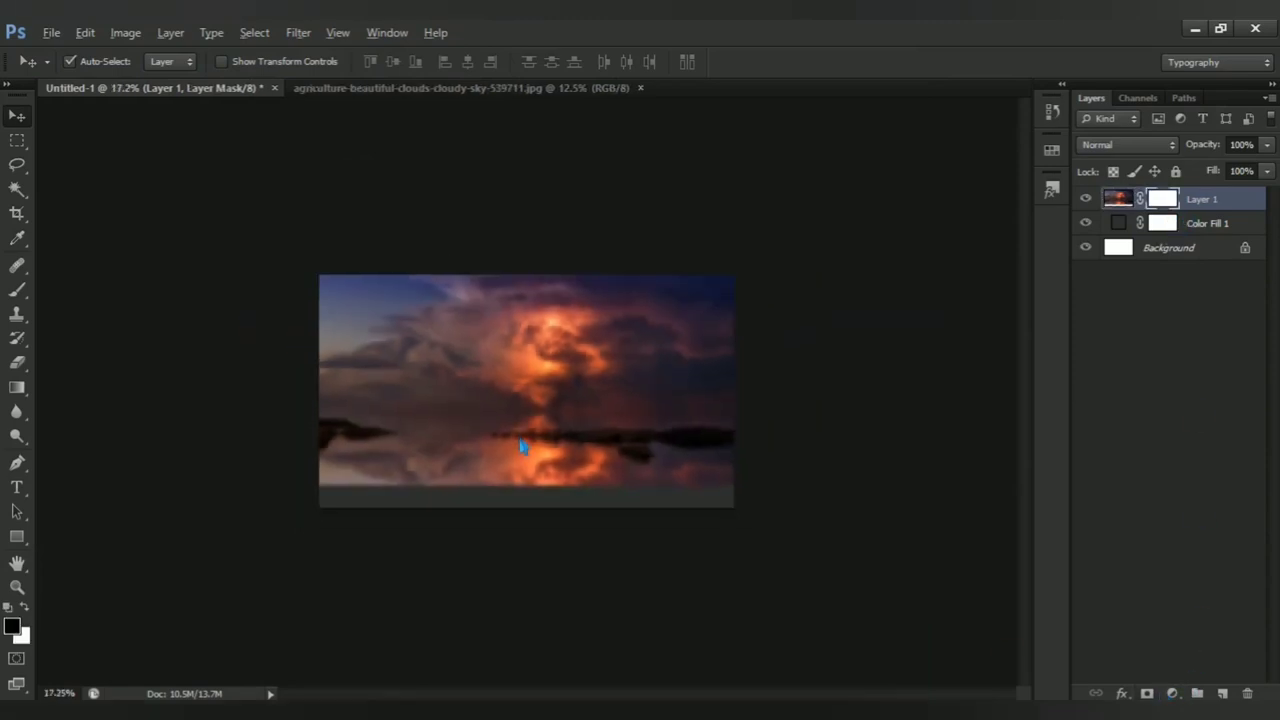
{"action": "left_click", "coordinate": [17, 290]}
{"action": "left_click_drag", "start_coordinate": [484, 484], "coordinate": [539, 480]}
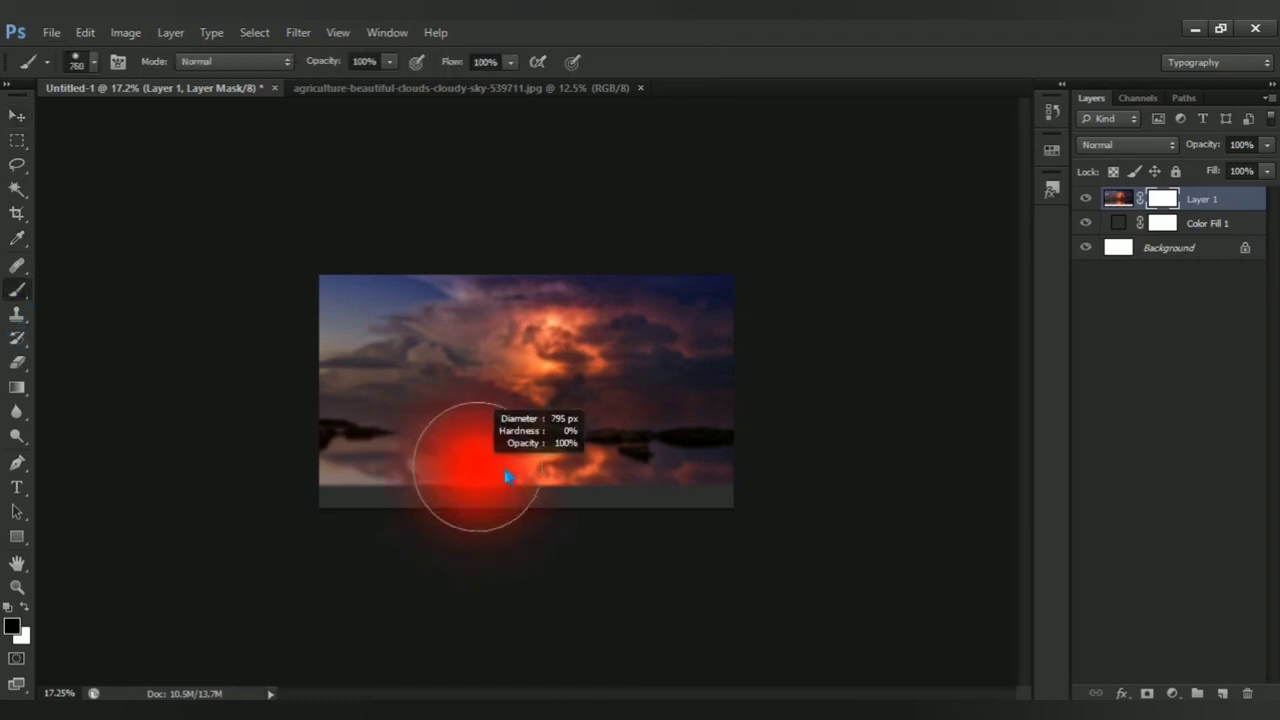
{"action": "mouse_move", "coordinate": [383, 520]}
{"action": "left_mouse_down"}
{"action": "mouse_move", "coordinate": [297, 494]}
{"action": "mouse_move", "coordinate": [689, 506]}
{"action": "left_mouse_up"}
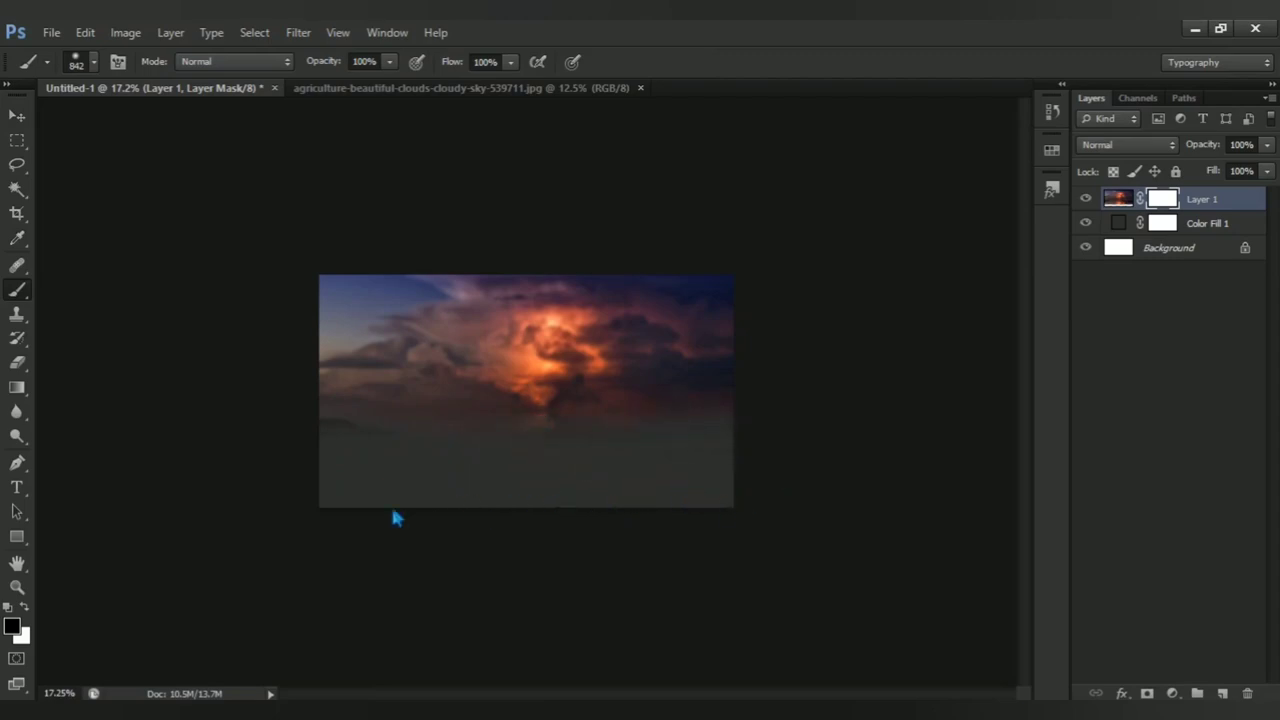
{"action": "scroll", "coordinate": [540, 537], "scroll_direction": "up", "scroll_amount": 3}
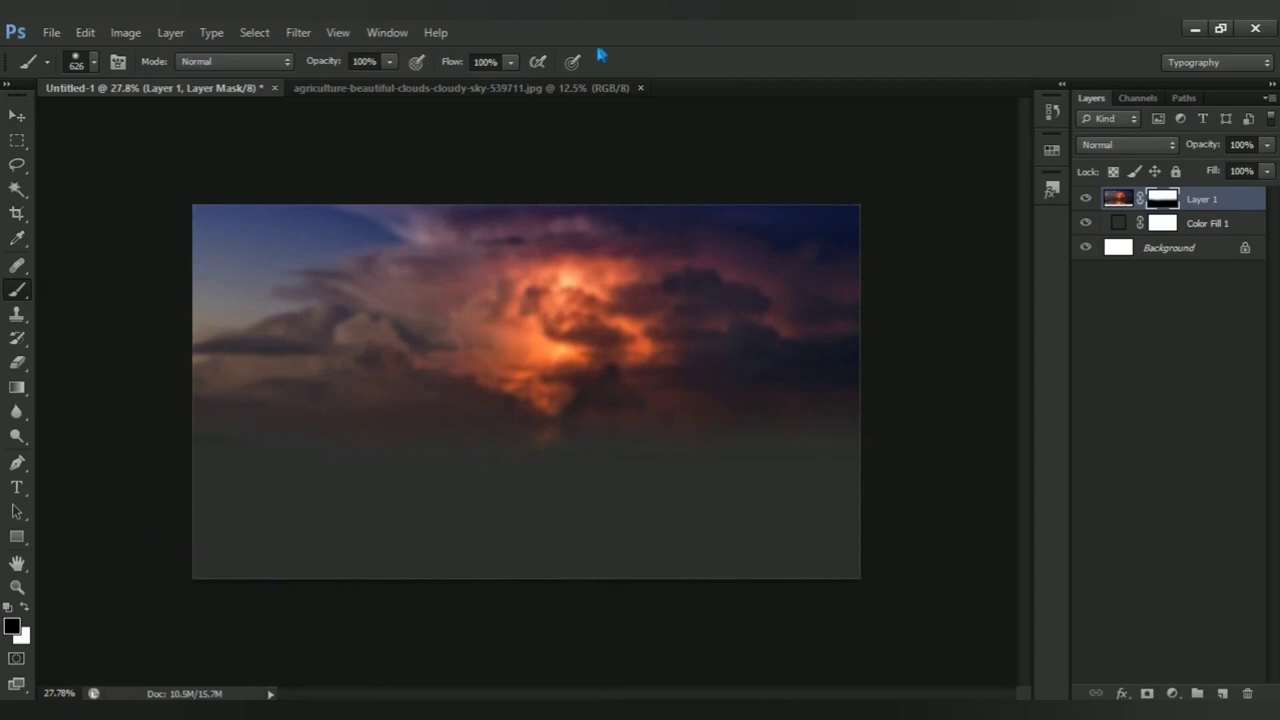
{"action": "left_click", "coordinate": [520, 89]}
Step: Copy the grassland photo into the composite and shrink it proportionally
{"action": "key", "text": "v"}
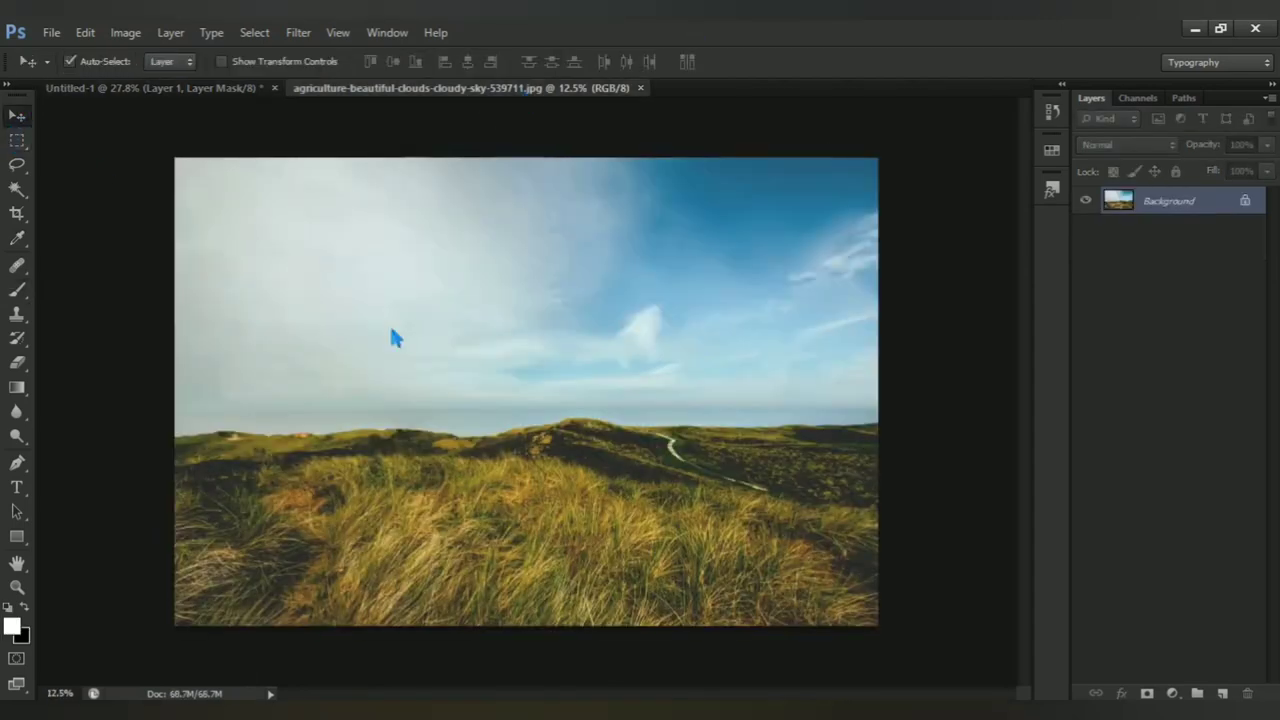
{"action": "mouse_move", "coordinate": [393, 337]}
{"action": "left_mouse_down"}
{"action": "mouse_move", "coordinate": [180, 103]}
{"action": "mouse_move", "coordinate": [518, 447]}
{"action": "left_mouse_up"}
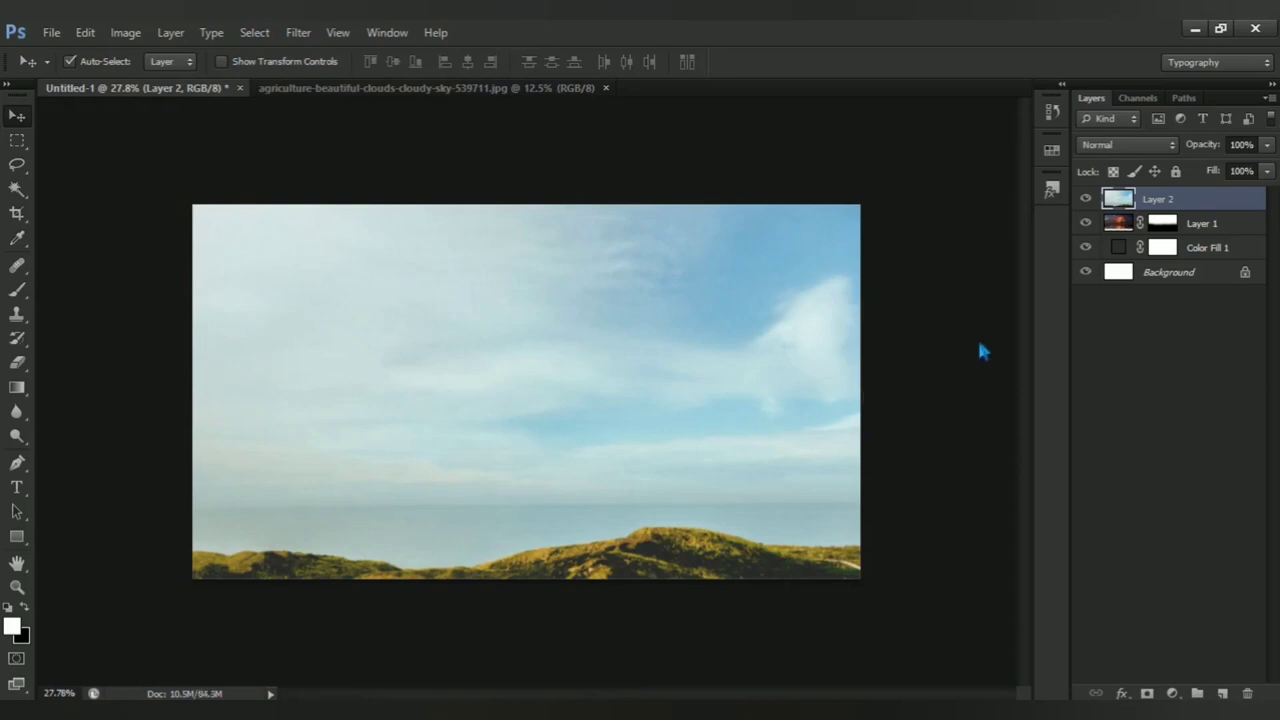
{"action": "key", "text": "ctrl+t"}
{"action": "key", "text": "ctrl+0"}
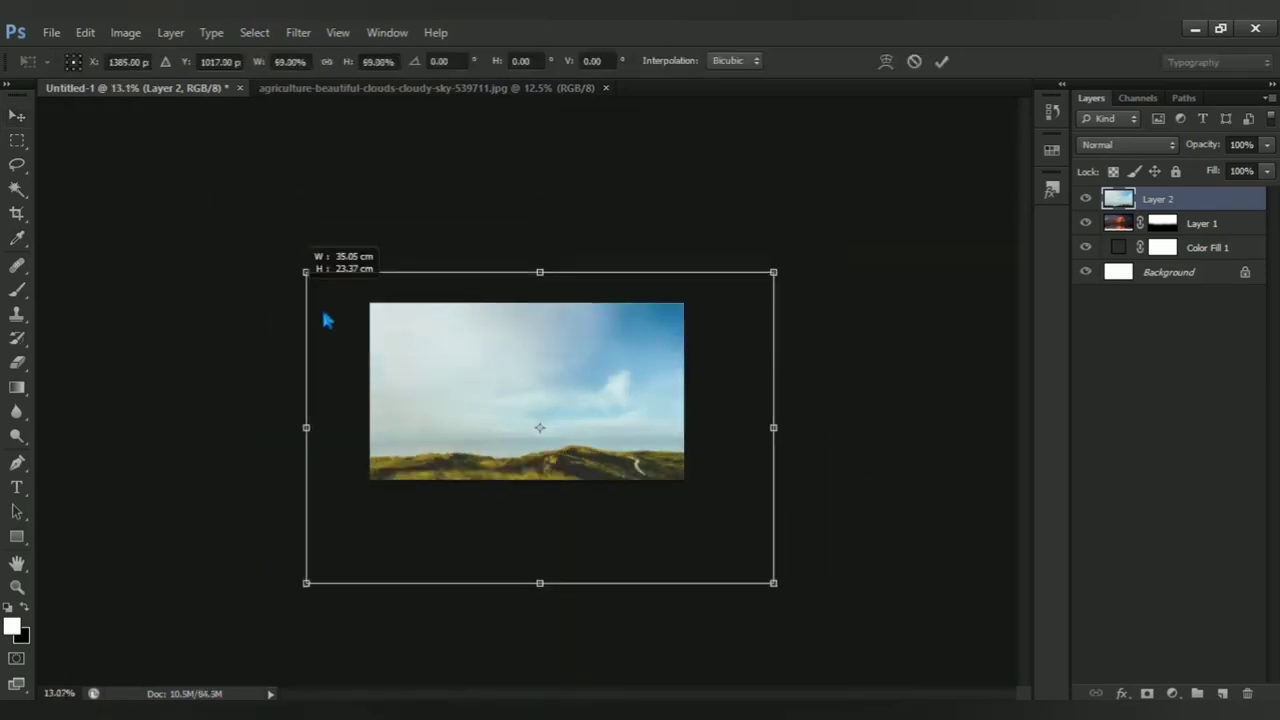
{"action": "left_click_drag", "start_coordinate": [183, 191], "coordinate": [396, 336]}
{"action": "key", "text": "ctrl+0"}
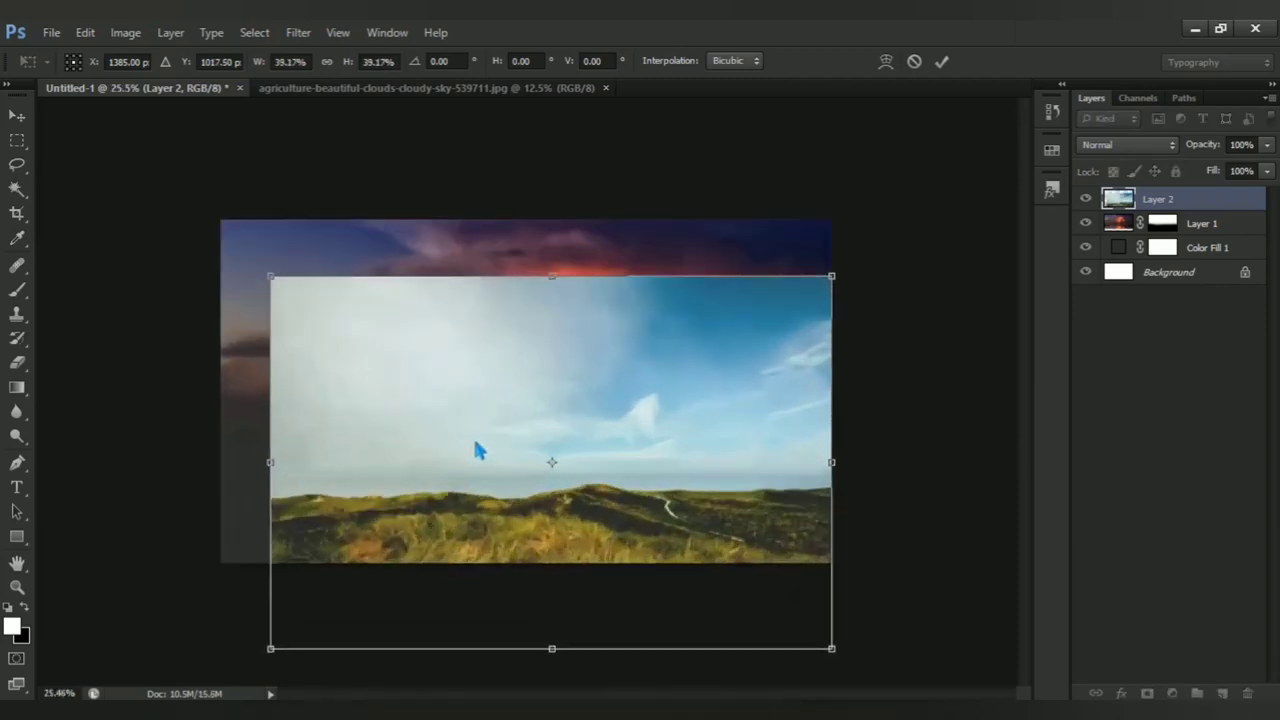
Step: Position the grassland layer low and squash it to about 44% by 26%
{"action": "left_click_drag", "start_coordinate": [476, 447], "coordinate": [458, 418]}
{"action": "left_click_drag", "start_coordinate": [826, 253], "coordinate": [886, 220]}
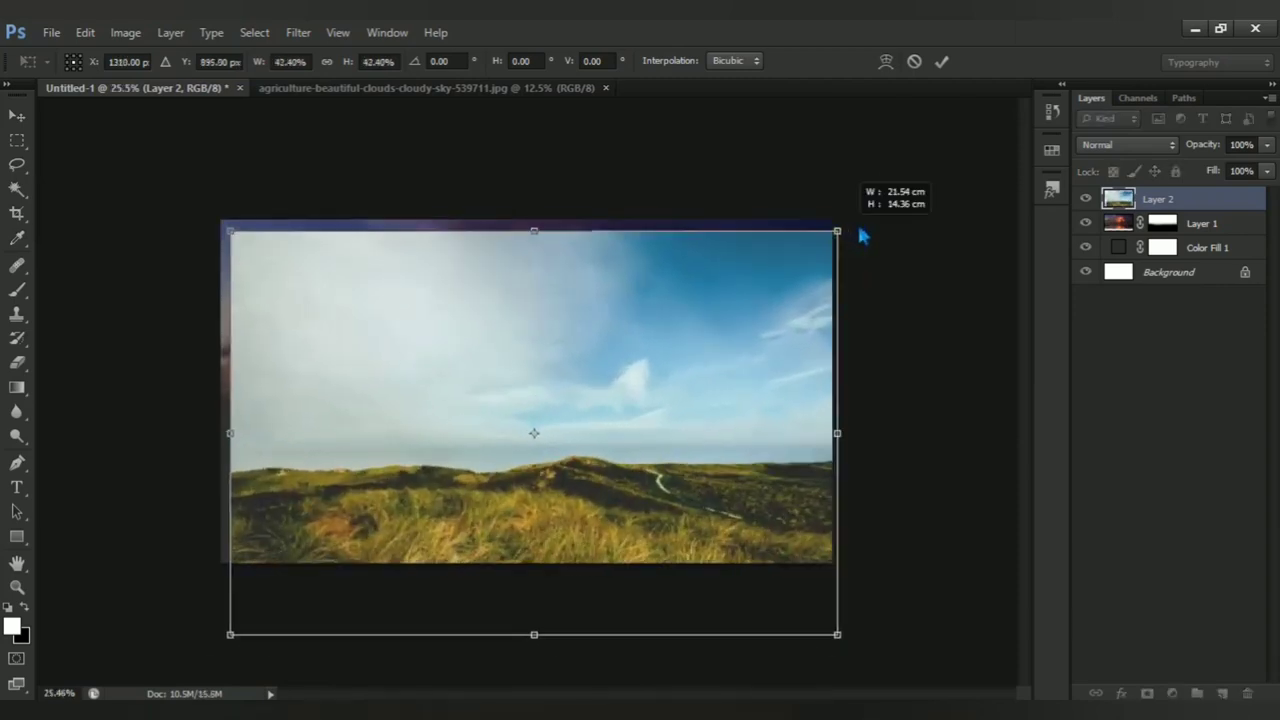
{"action": "left_click_drag", "start_coordinate": [749, 309], "coordinate": [746, 277]}
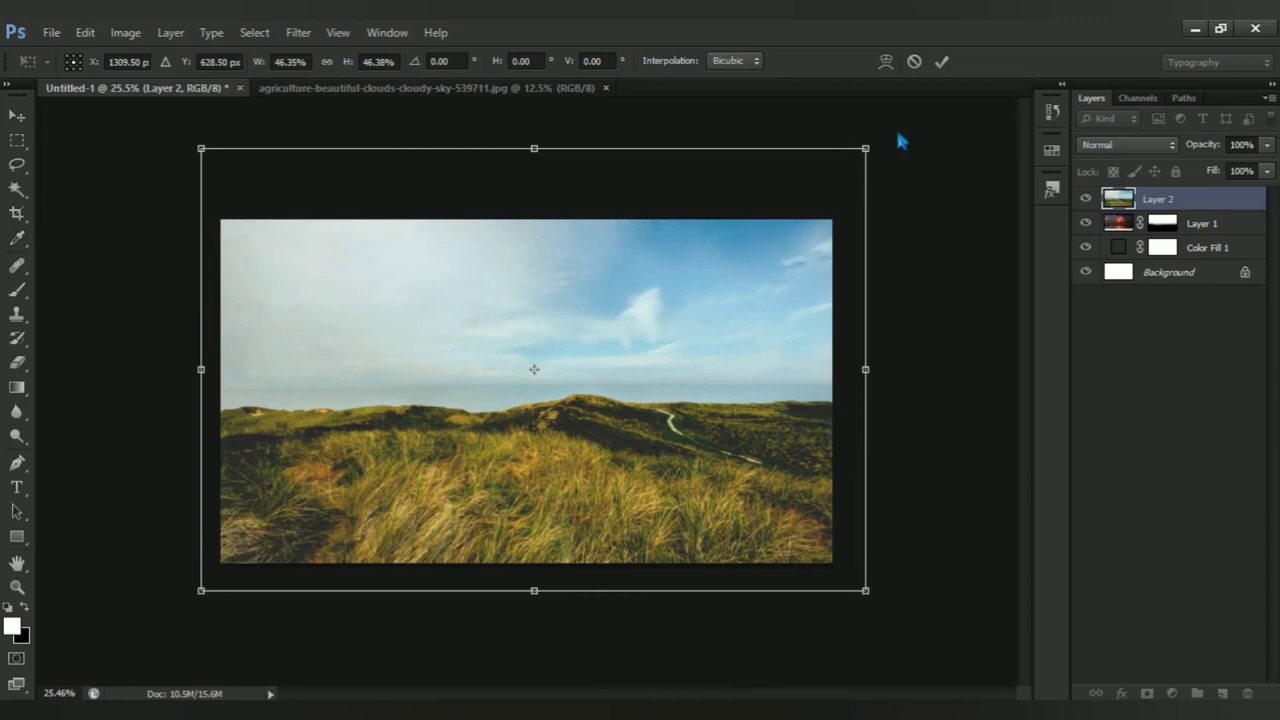
{"action": "left_click_drag", "start_coordinate": [865, 149], "coordinate": [840, 164]}
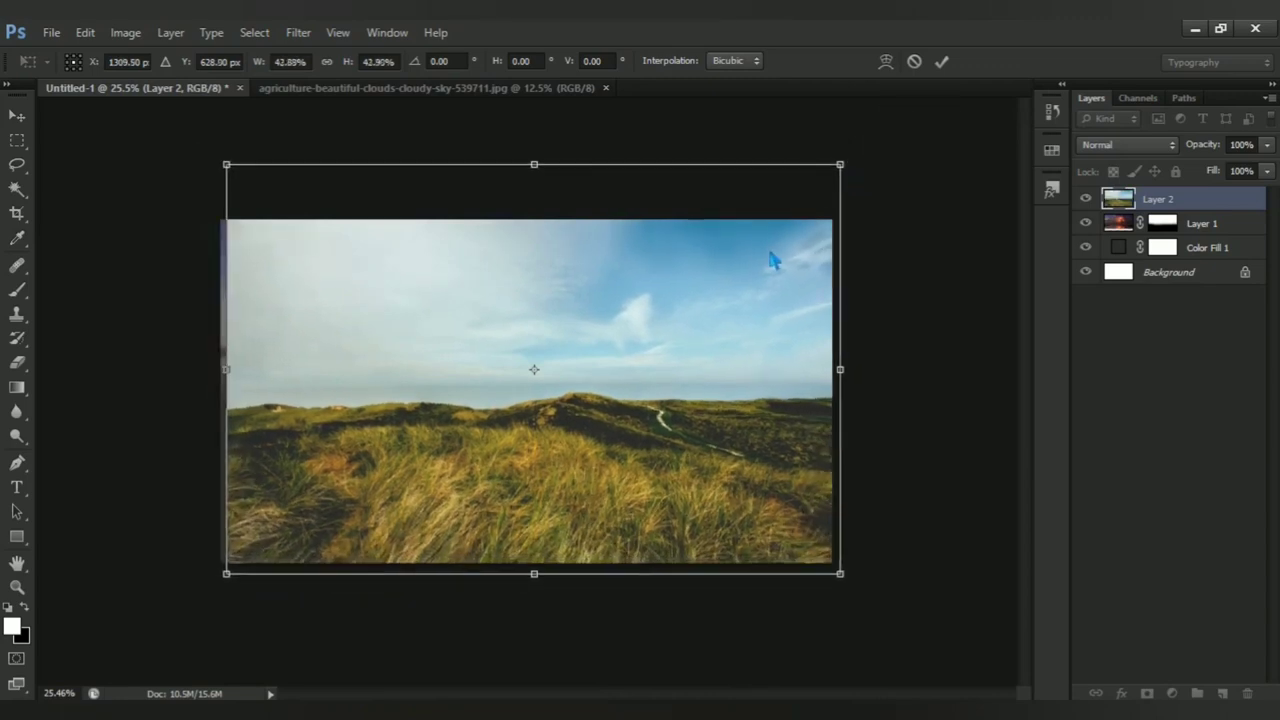
{"action": "left_click_drag", "start_coordinate": [843, 177], "coordinate": [846, 174]}
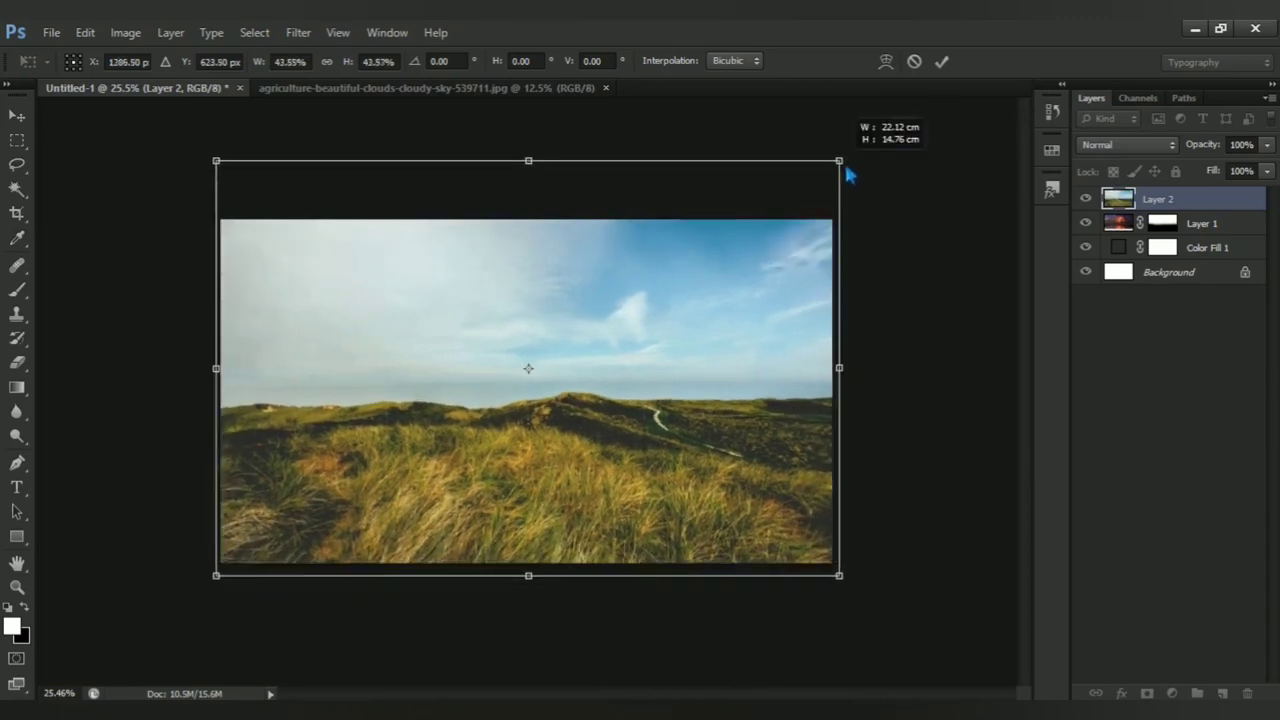
{"action": "left_click_drag", "start_coordinate": [528, 162], "coordinate": [548, 326]}
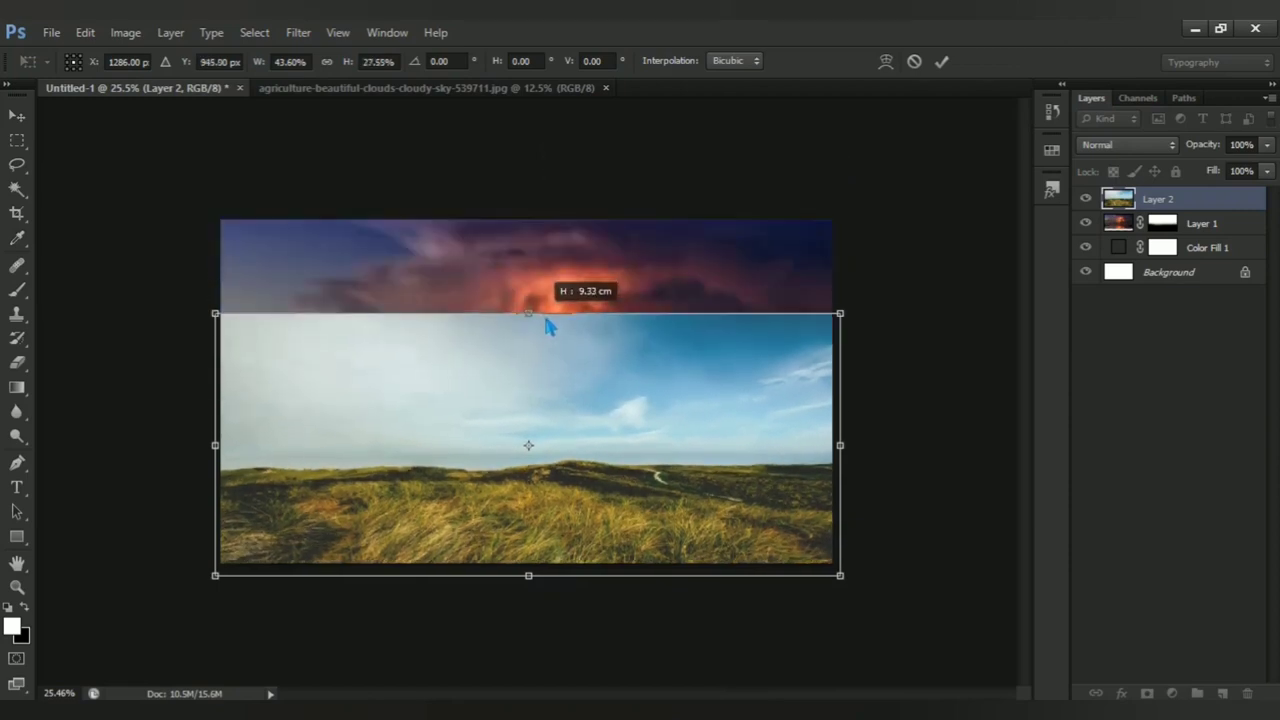
{"action": "left_click_drag", "start_coordinate": [614, 408], "coordinate": [612, 395]}
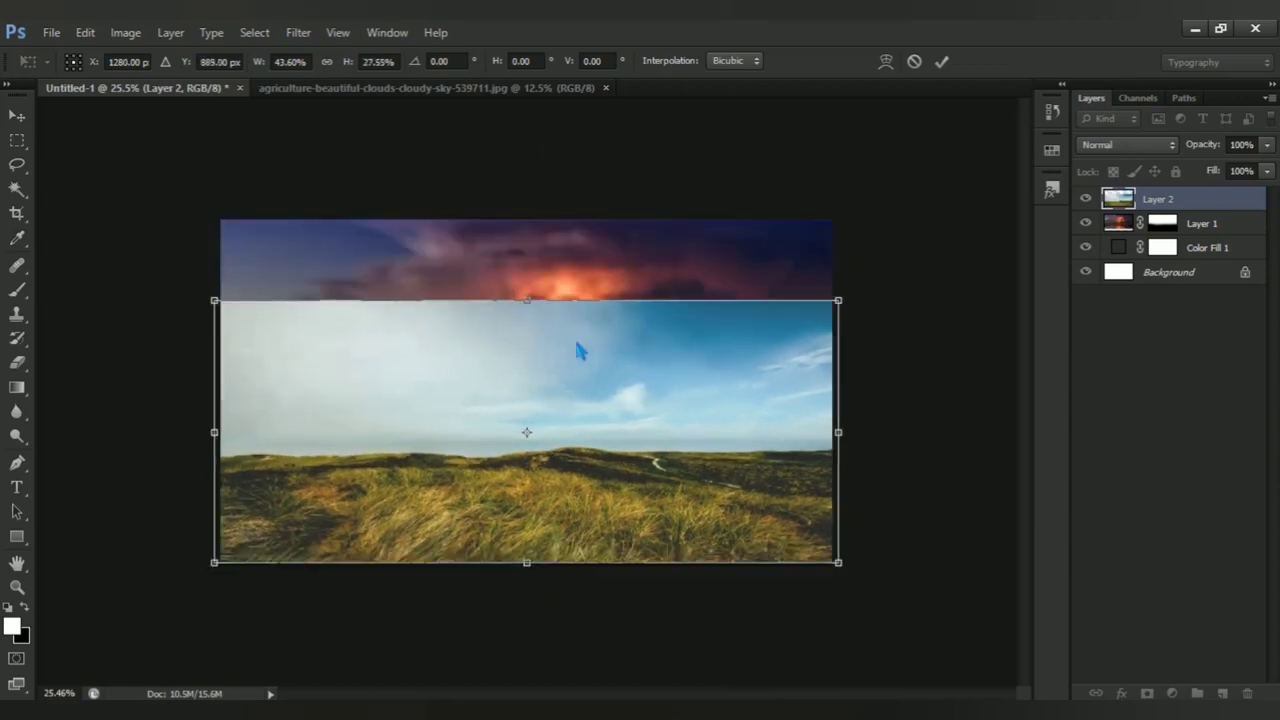
{"action": "left_click_drag", "start_coordinate": [533, 305], "coordinate": [552, 316]}
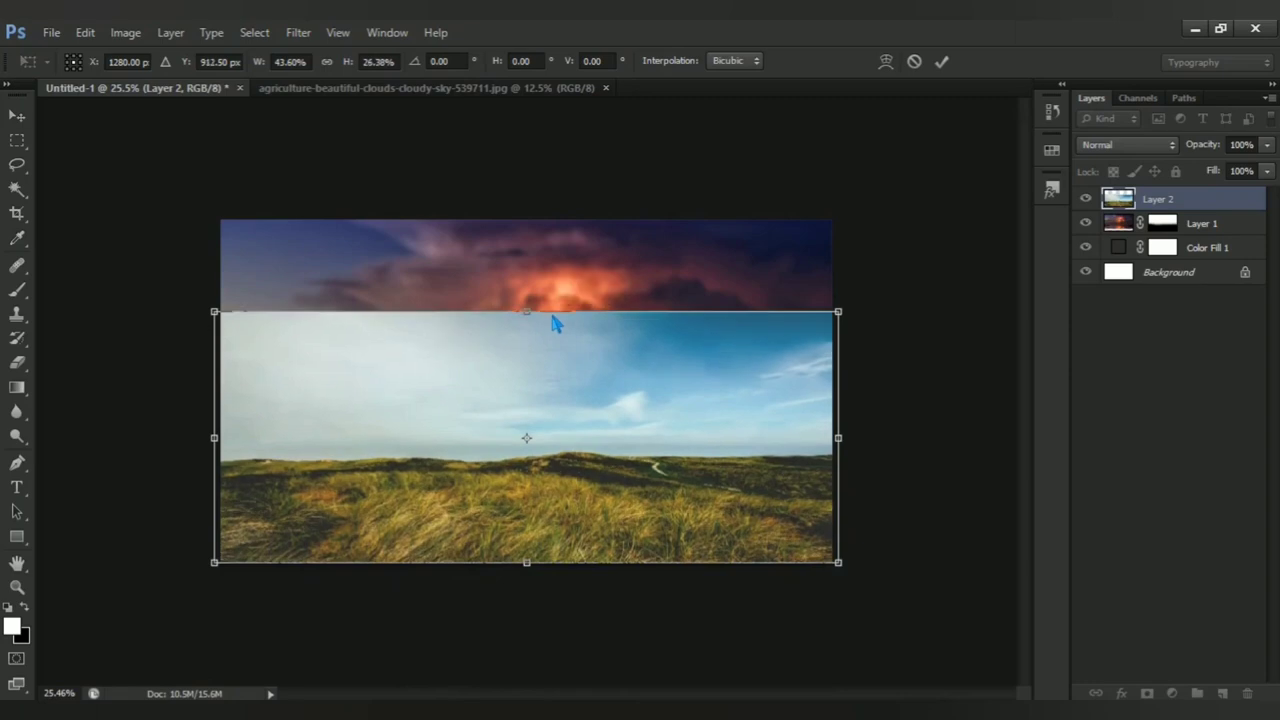
{"action": "key", "text": "Return"}
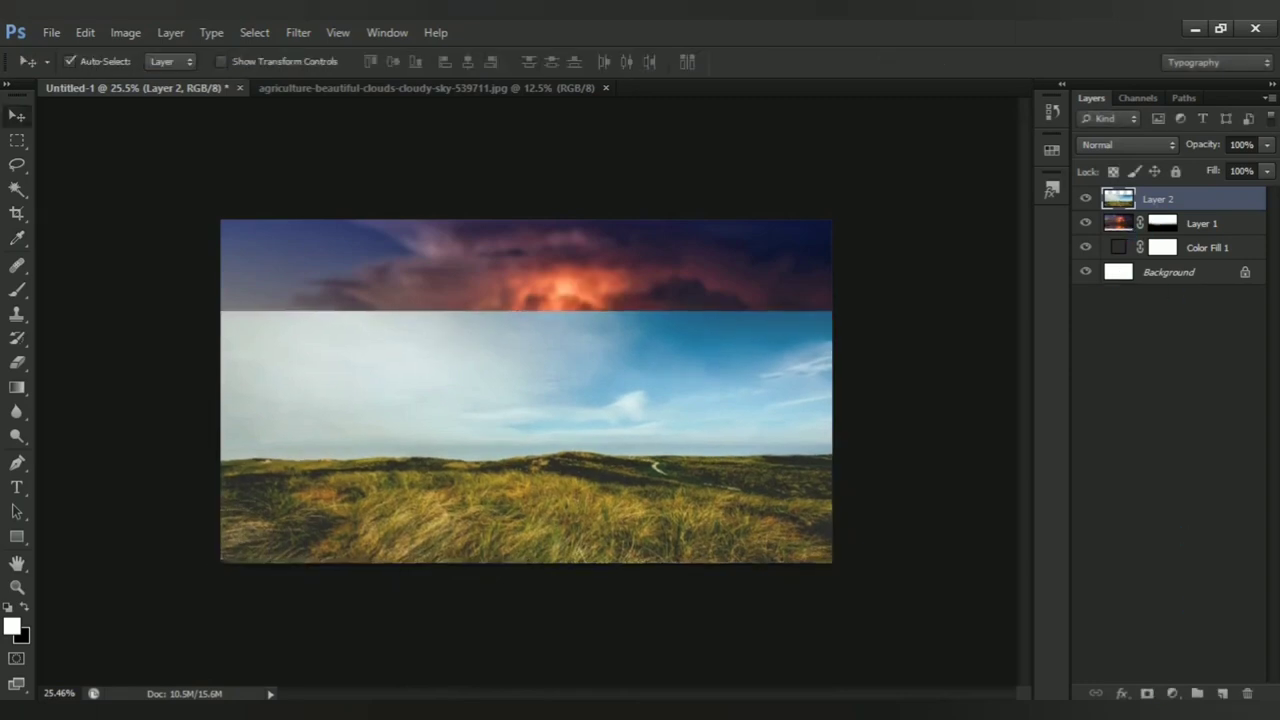
Step: Mask Layer 2 and brush black over the grassland's blue sky to reveal the storm clouds
{"action": "left_click", "coordinate": [1147, 693]}
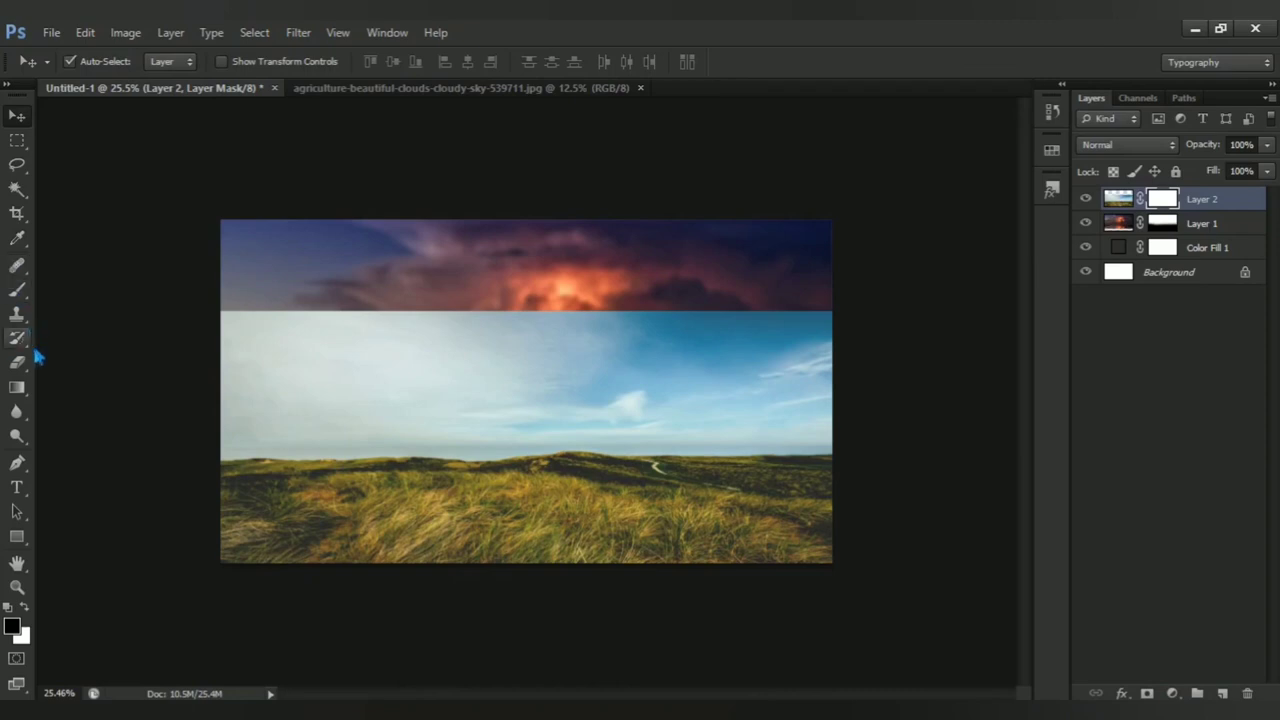
{"action": "left_click", "coordinate": [18, 290]}
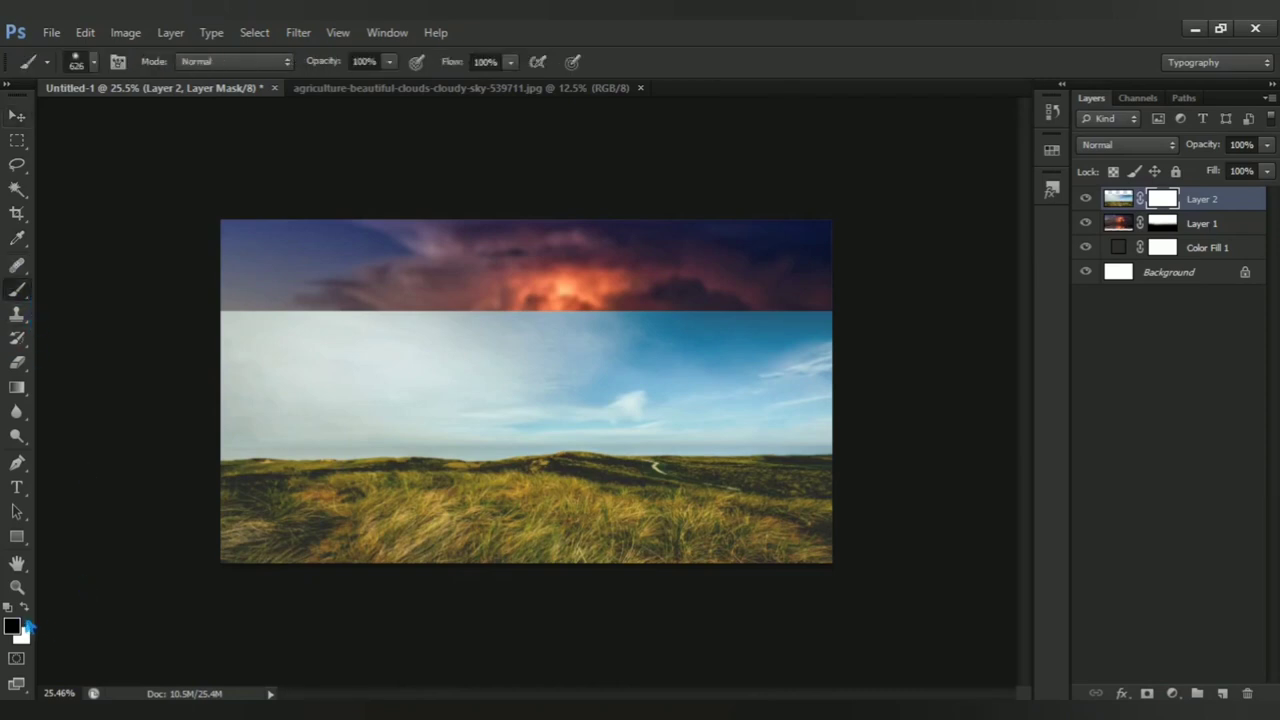
{"action": "key", "text": "bracketright"}
{"action": "mouse_move", "coordinate": [257, 363]}
{"action": "left_mouse_down"}
{"action": "mouse_move", "coordinate": [412, 313]}
{"action": "mouse_move", "coordinate": [740, 366]}
{"action": "mouse_move", "coordinate": [722, 393]}
{"action": "mouse_move", "coordinate": [296, 406]}
{"action": "mouse_move", "coordinate": [163, 437]}
{"action": "left_mouse_up"}
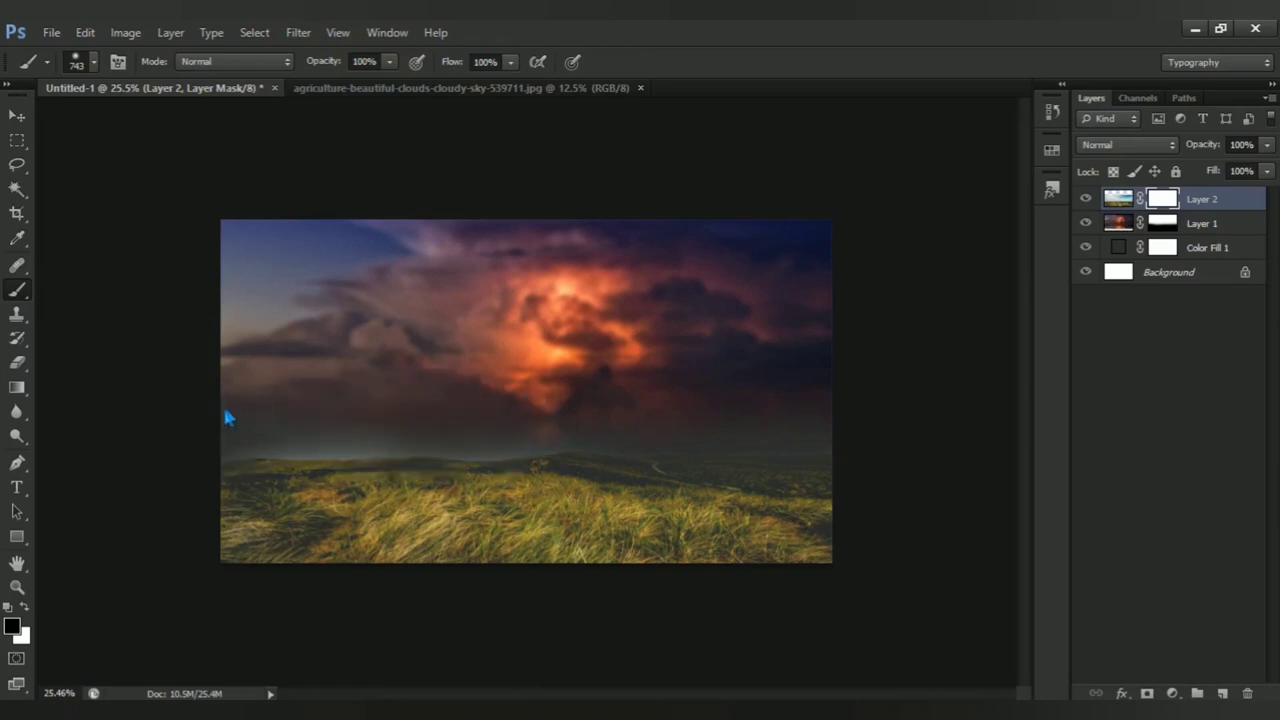
{"action": "left_click_drag", "start_coordinate": [322, 431], "coordinate": [207, 428]}
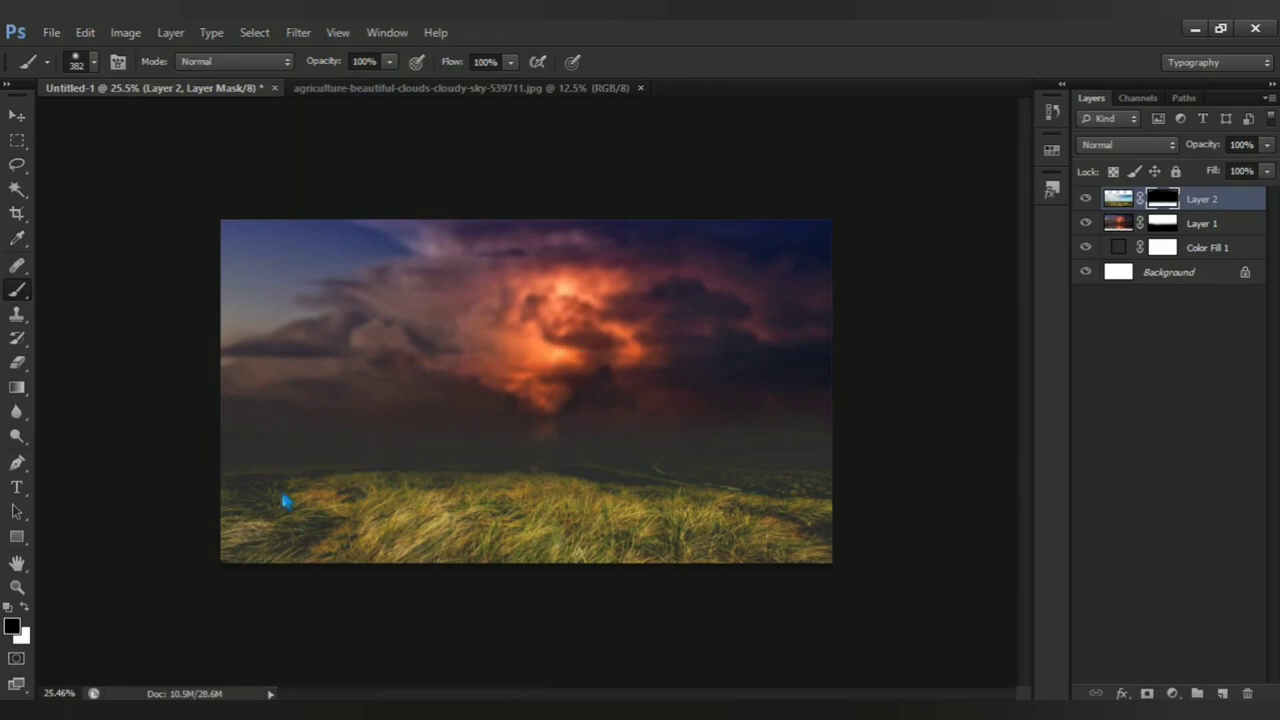
{"action": "left_click", "coordinate": [26, 609]}
{"action": "left_click", "coordinate": [26, 609]}
{"action": "left_click_drag", "start_coordinate": [241, 512], "coordinate": [294, 509]}
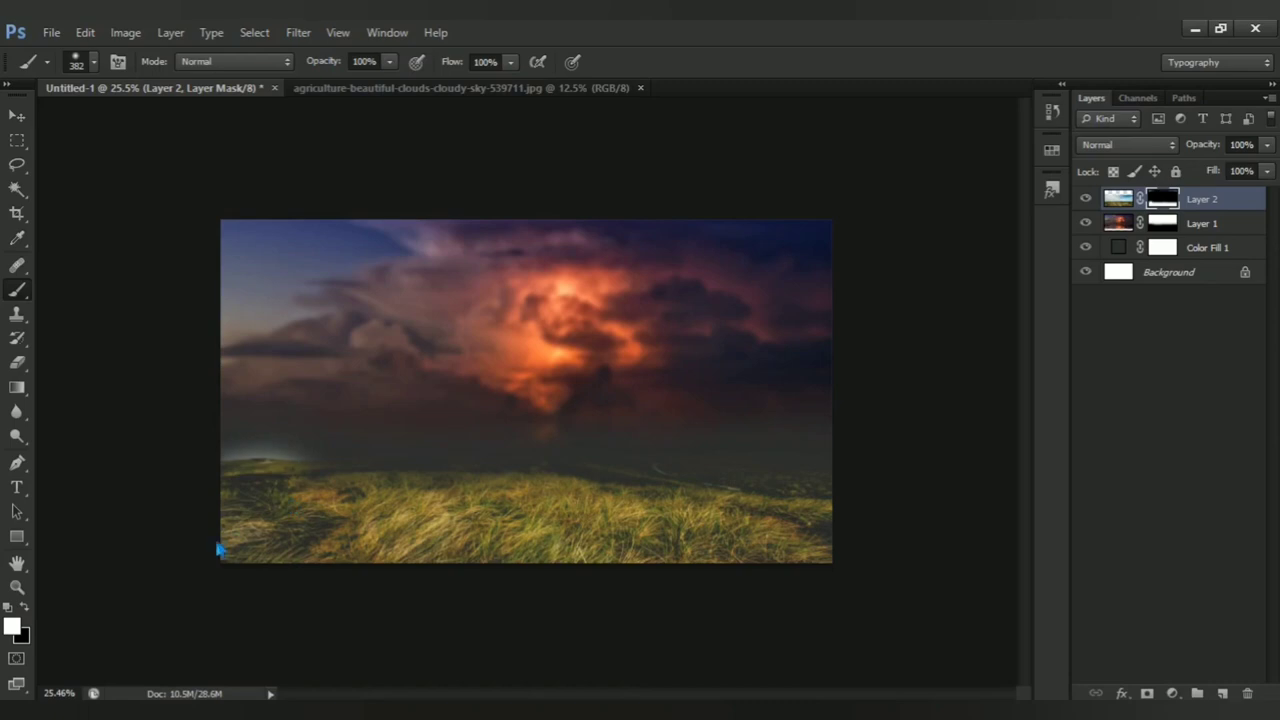
{"action": "key", "text": "ctrl+z"}
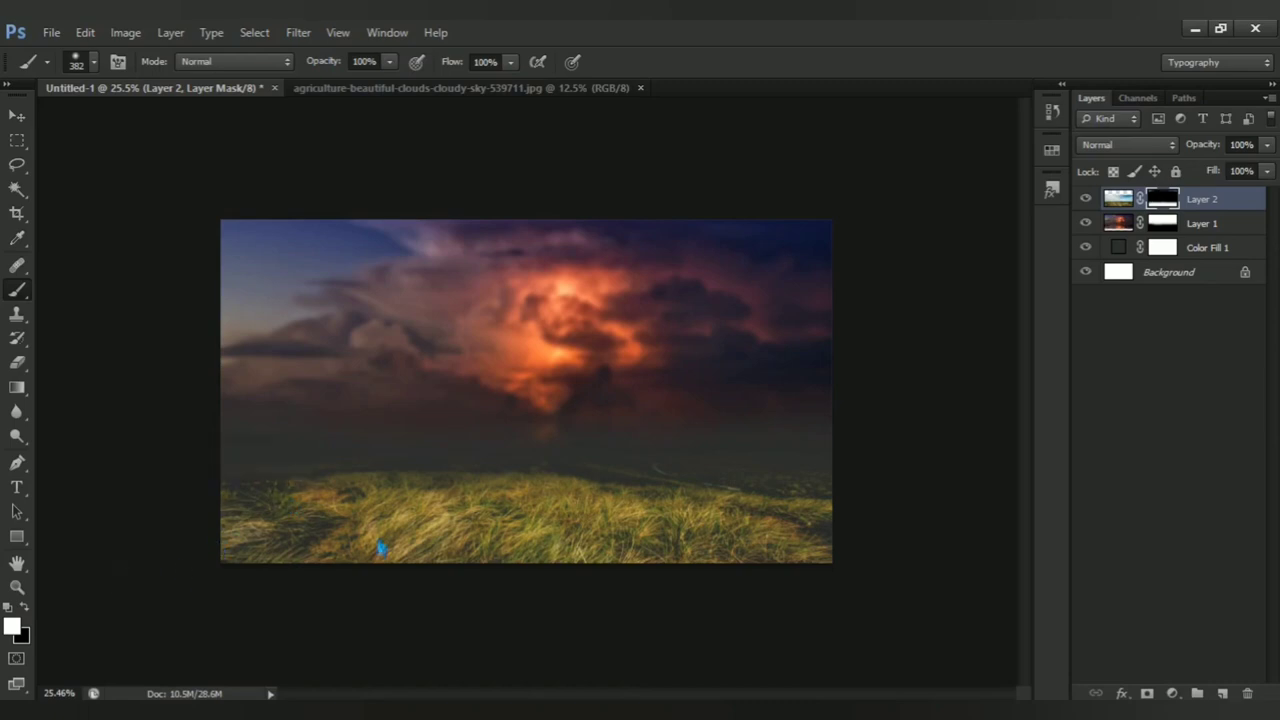
{"action": "scroll", "coordinate": [556, 530], "scroll_direction": "up", "scroll_amount": 2}
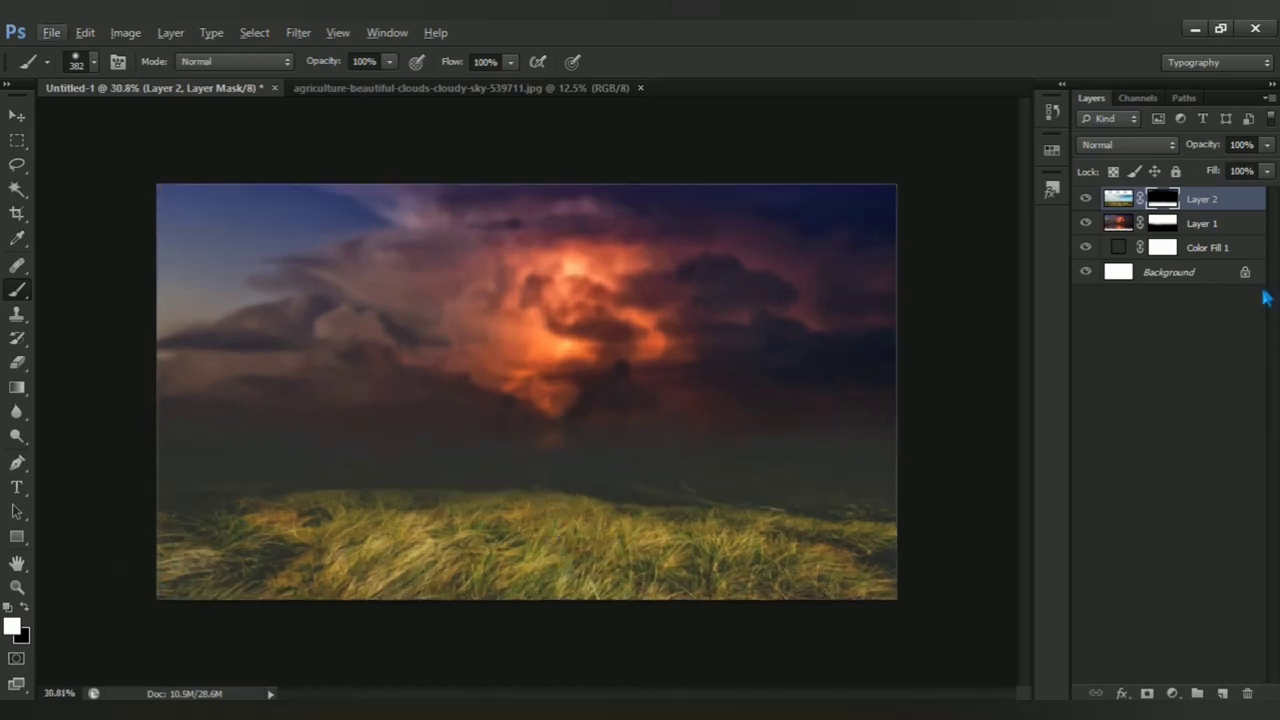
Step: Add a Brightness/Contrast layer clipped to the grassland: brightness -79, contrast 54
{"action": "left_click", "coordinate": [1219, 201]}
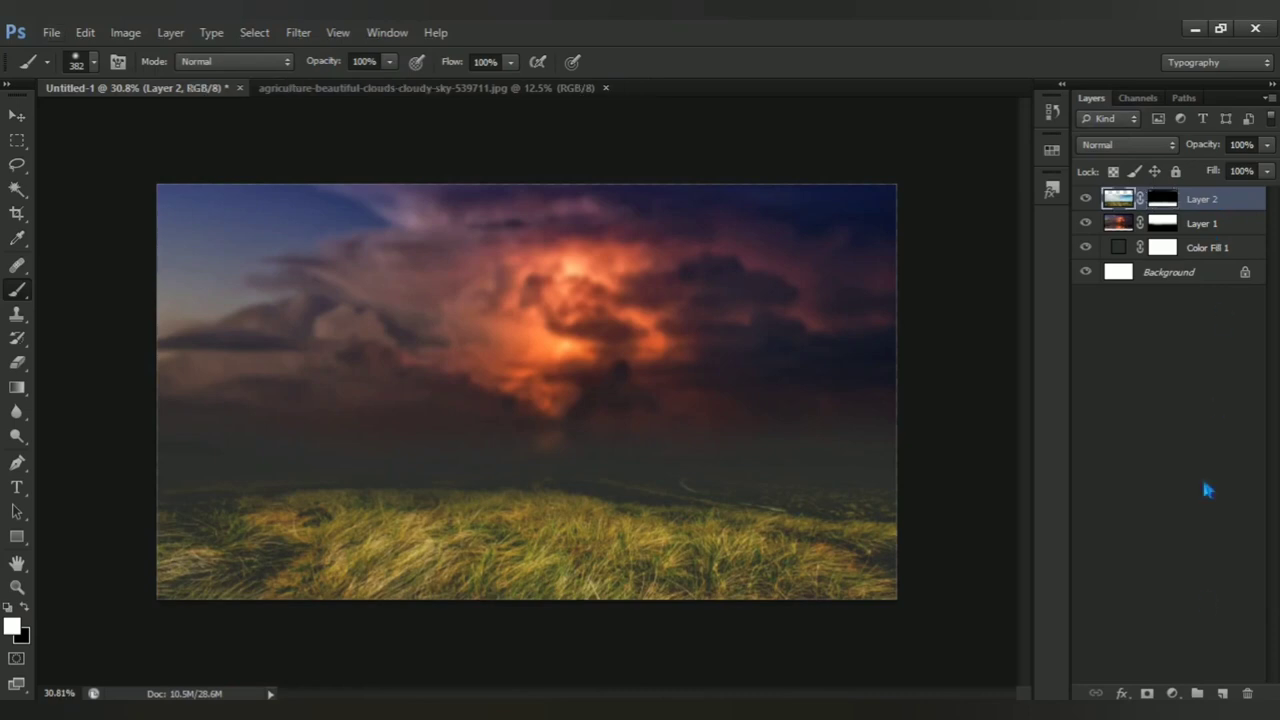
{"action": "left_click", "coordinate": [1172, 693]}
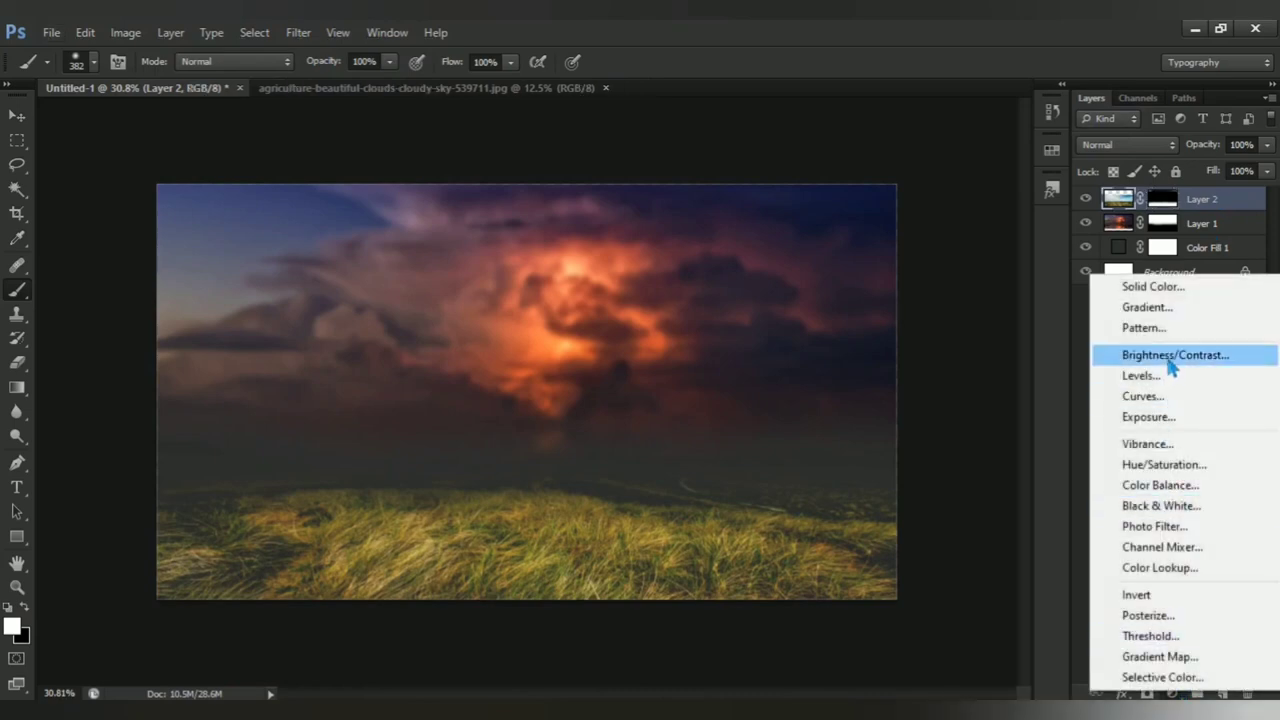
{"action": "left_click", "coordinate": [1211, 363]}
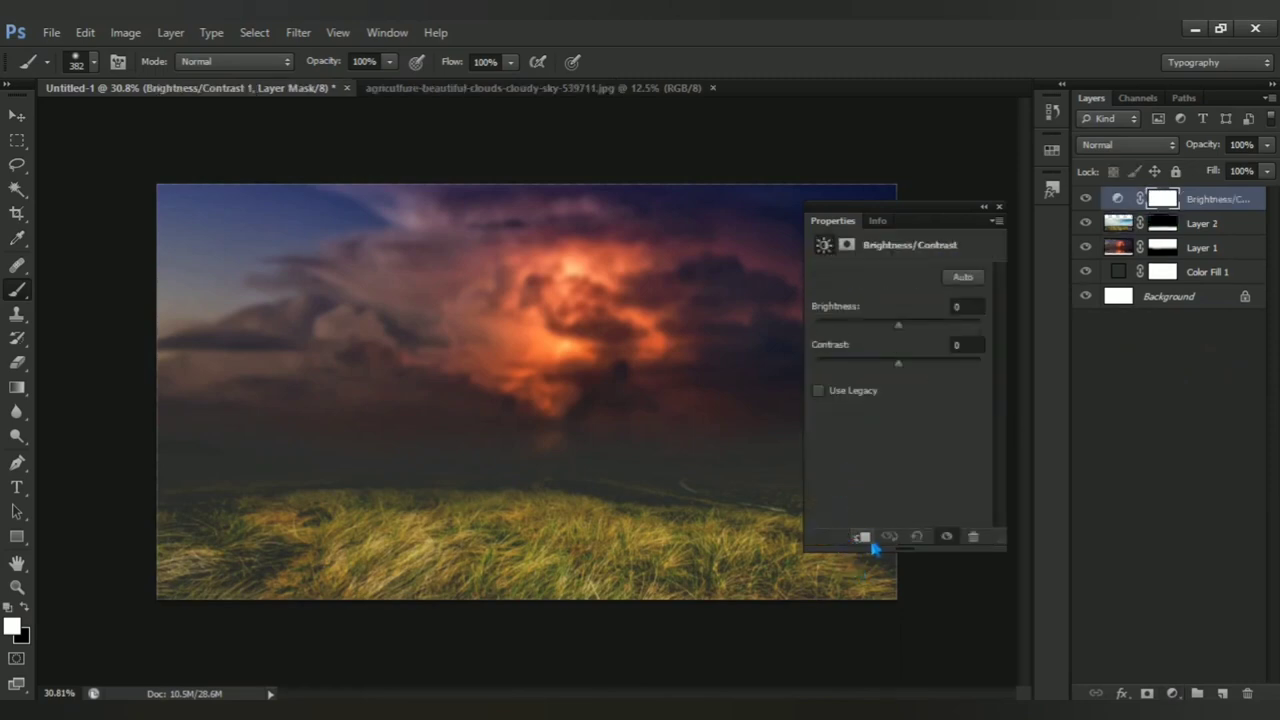
{"action": "left_click", "coordinate": [870, 541]}
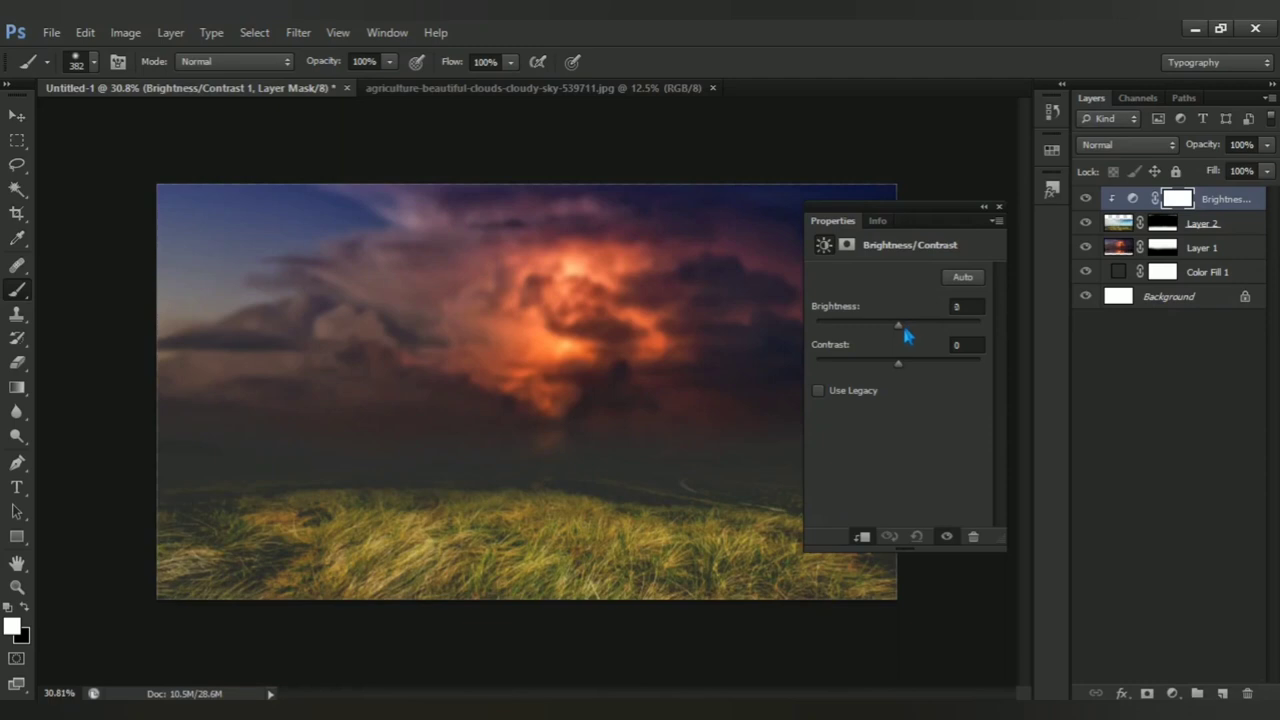
{"action": "left_click_drag", "start_coordinate": [904, 331], "coordinate": [866, 332]}
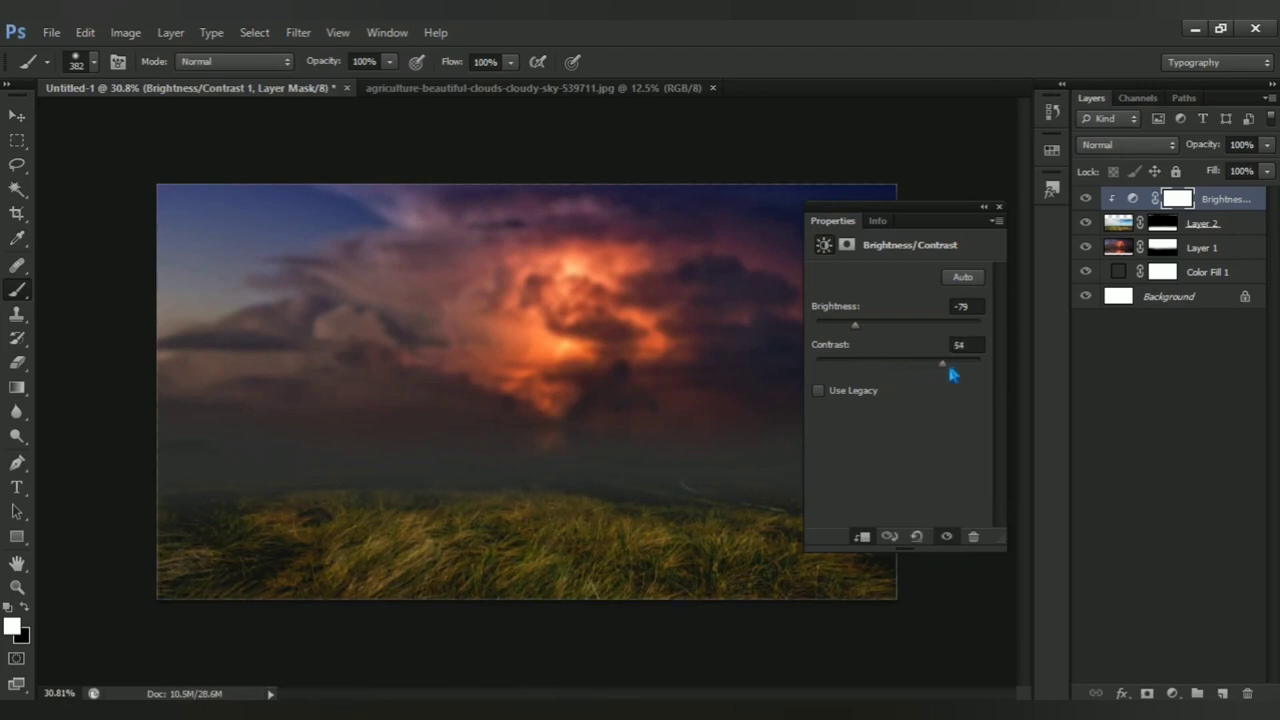
{"action": "left_click", "coordinate": [946, 536]}
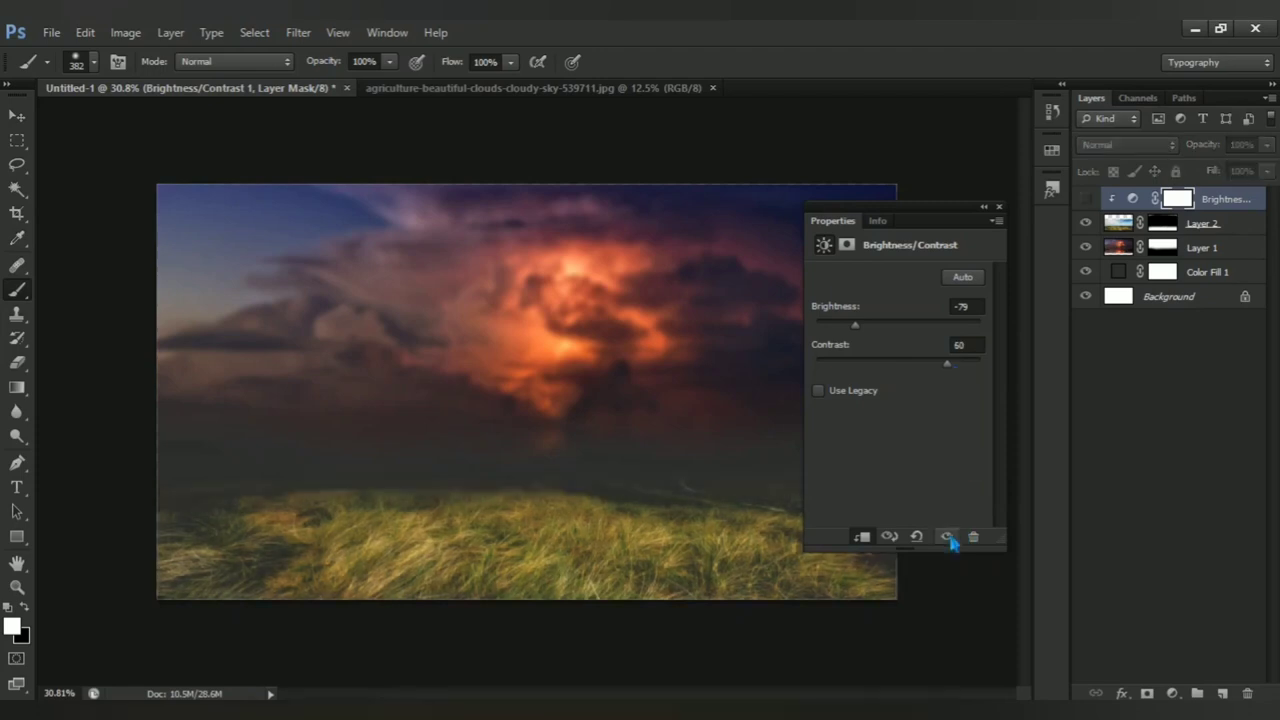
{"action": "left_click", "coordinate": [1000, 206]}
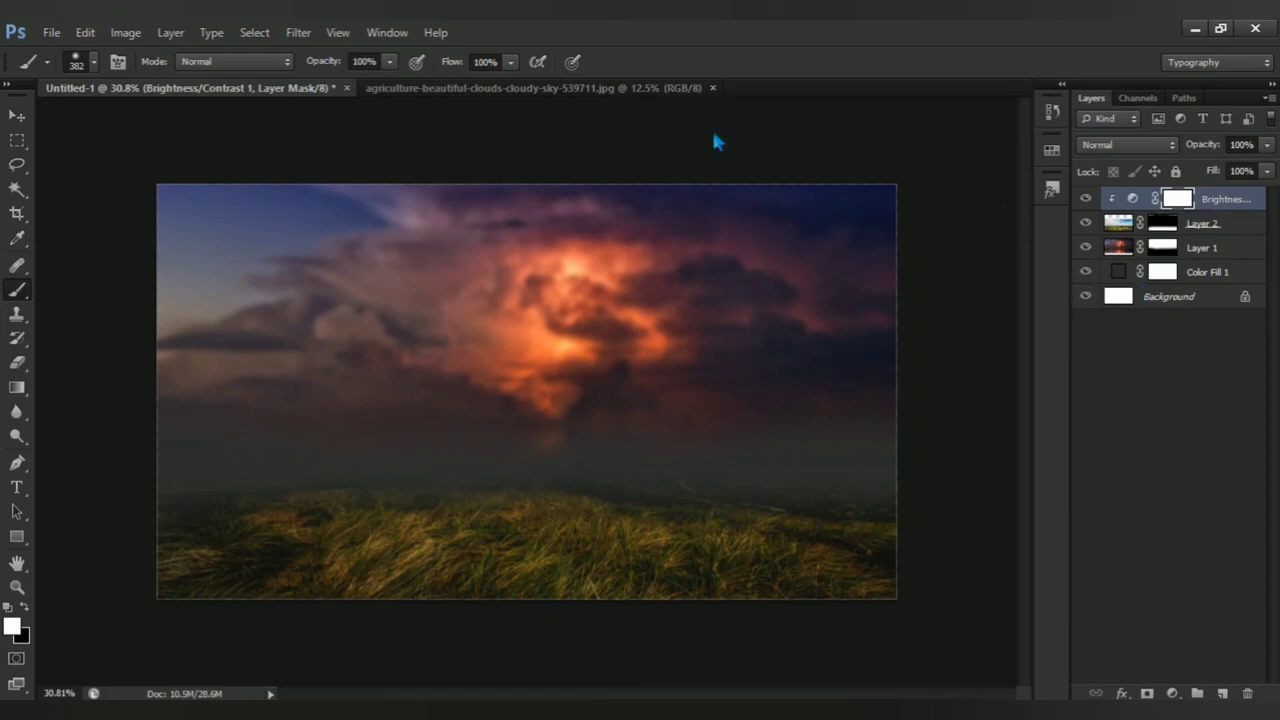
Step: Close the grass photo, open dhoni image.psd, and drag the cricketer toward the composite
{"action": "left_click", "coordinate": [712, 88]}
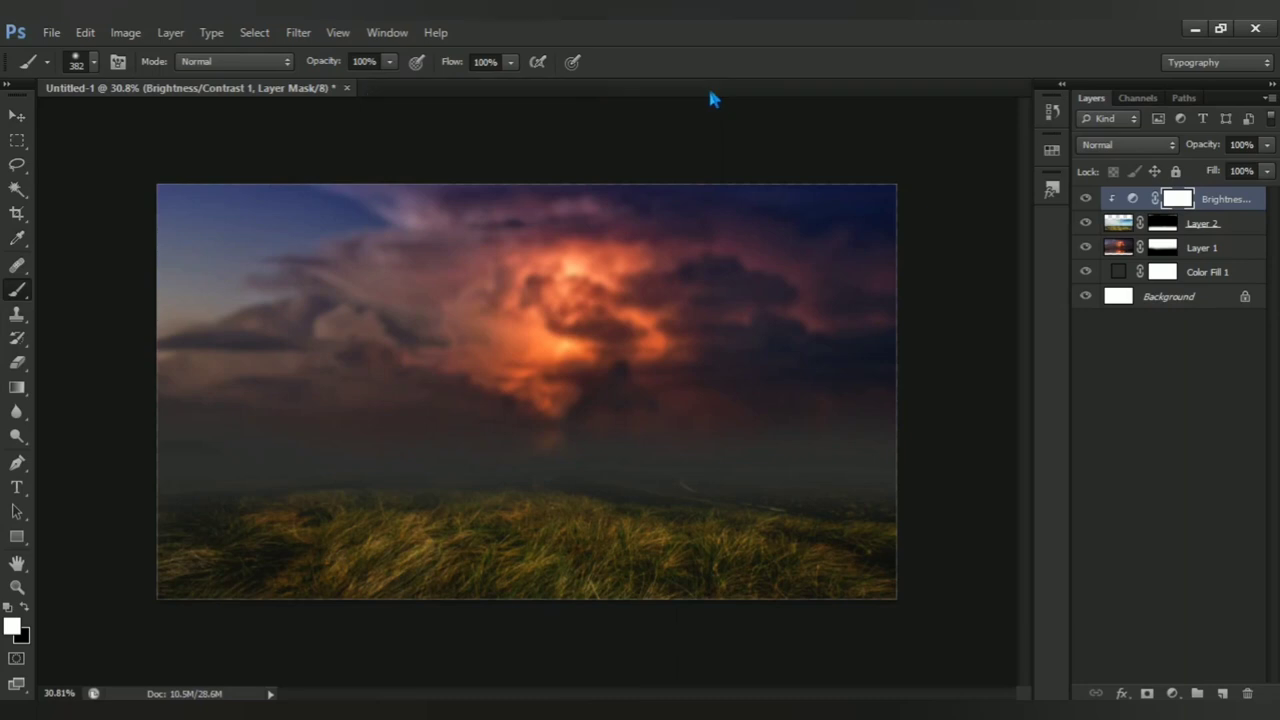
{"action": "left_click", "coordinate": [51, 32]}
{"action": "left_click", "coordinate": [207, 78]}
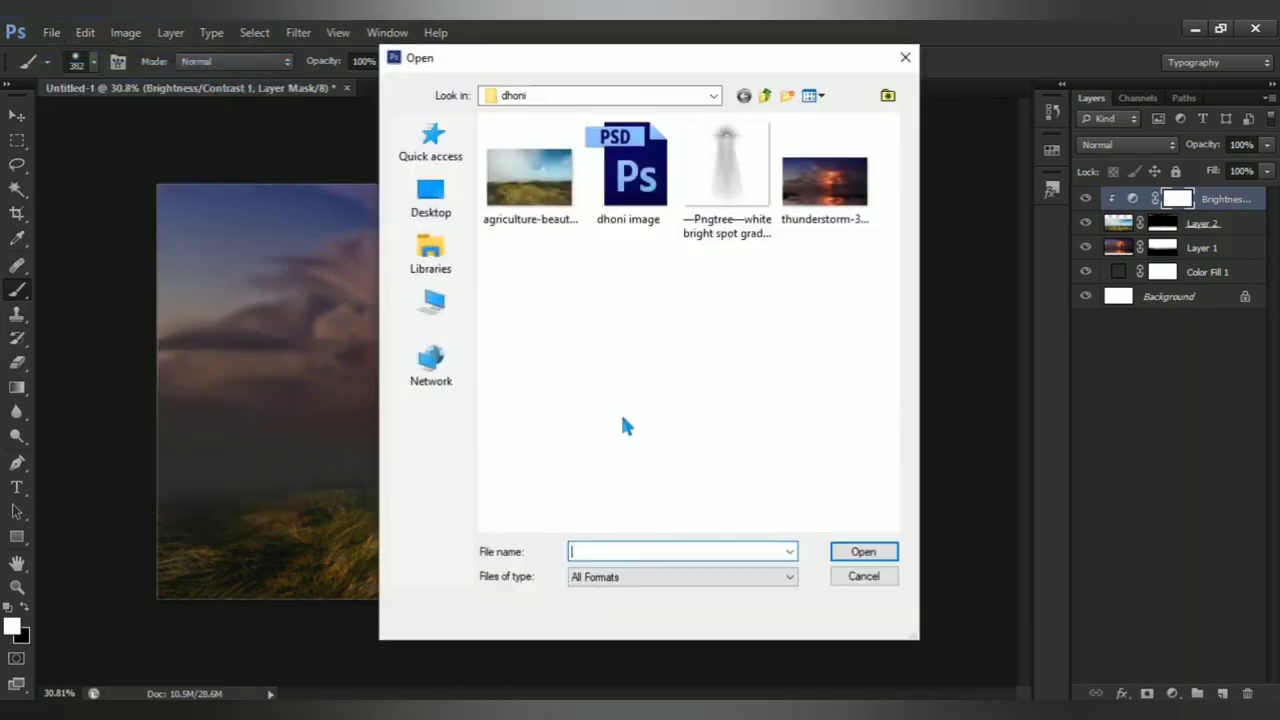
{"action": "left_click", "coordinate": [630, 170]}
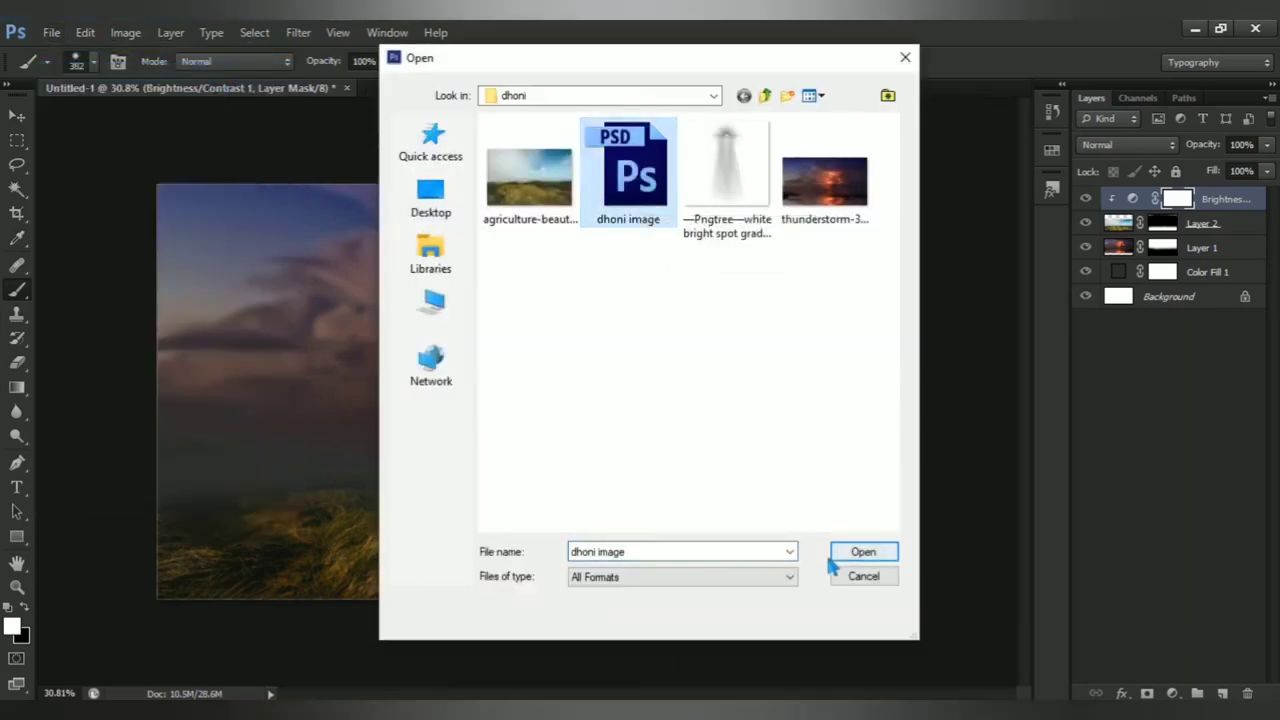
{"action": "left_click", "coordinate": [863, 553]}
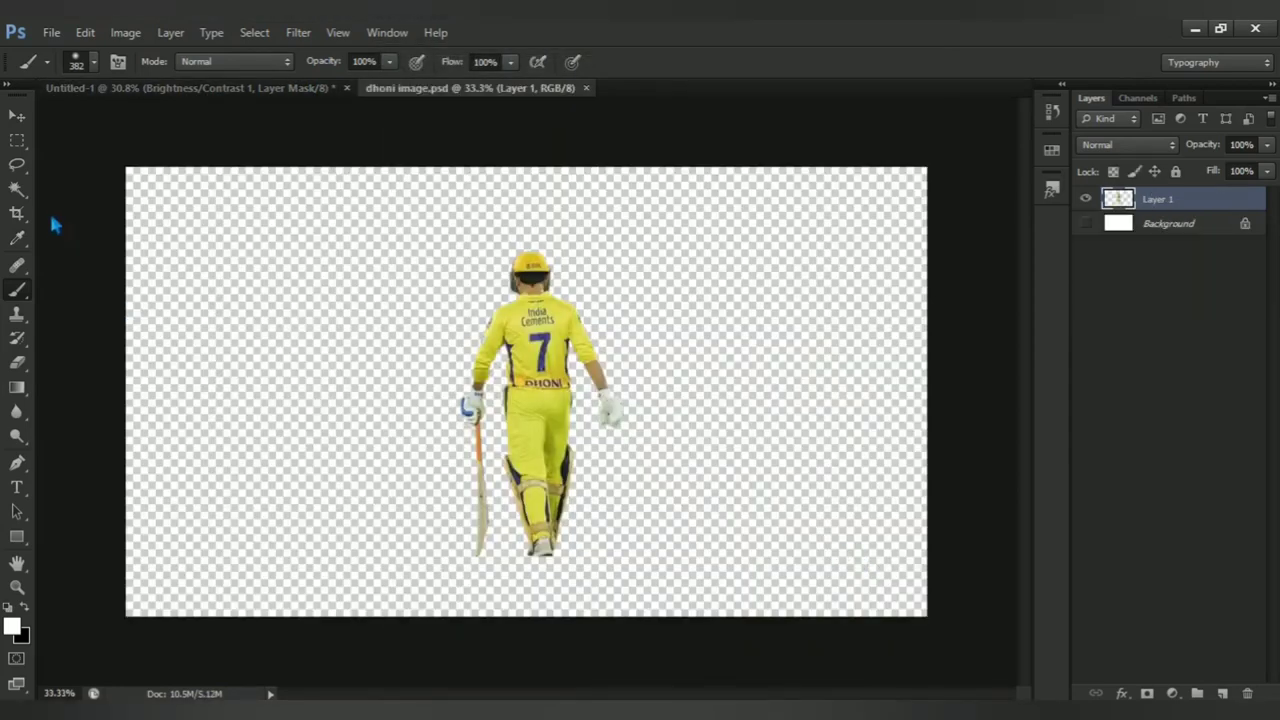
{"action": "left_click", "coordinate": [17, 115]}
{"action": "mouse_move", "coordinate": [533, 367]}
{"action": "left_mouse_down"}
{"action": "mouse_move", "coordinate": [381, 285]}
{"action": "mouse_move", "coordinate": [560, 481]}
{"action": "left_mouse_up"}
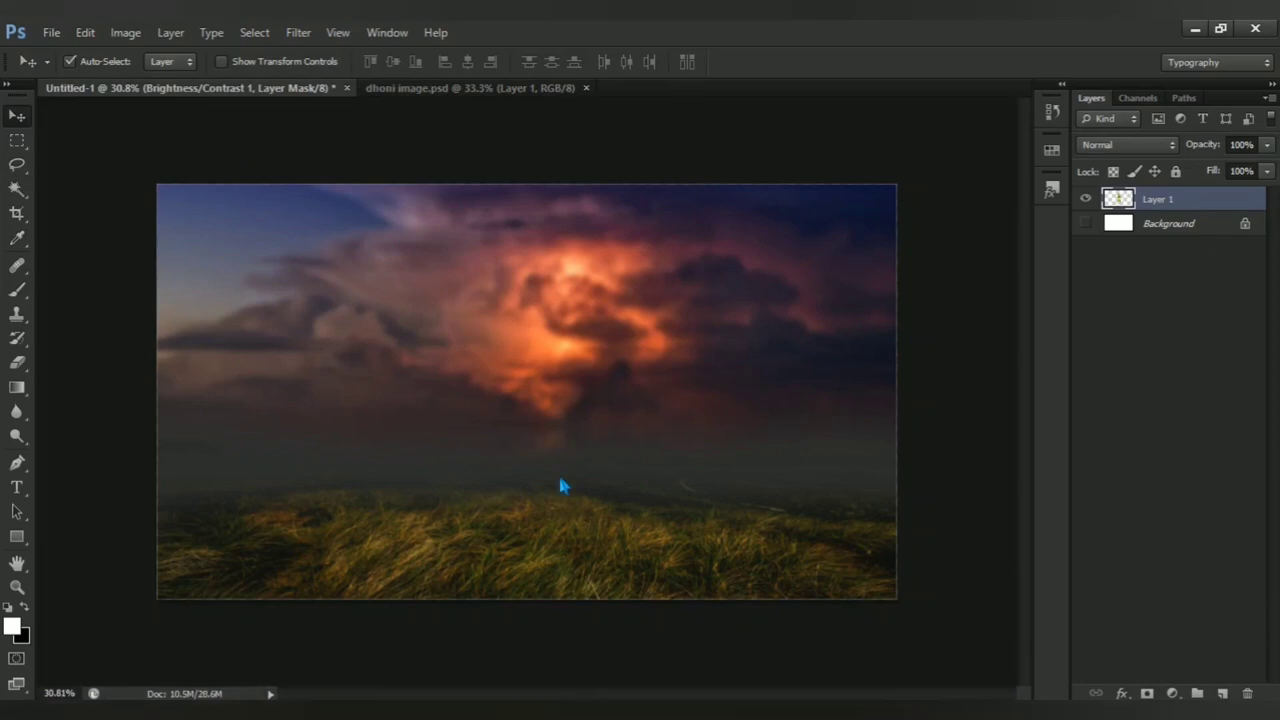
Step: Drop the cricketer into the storm composite, unclip it, and scale it to about 63% on the hill
{"action": "left_click_drag", "start_coordinate": [565, 474], "coordinate": [577, 470]}
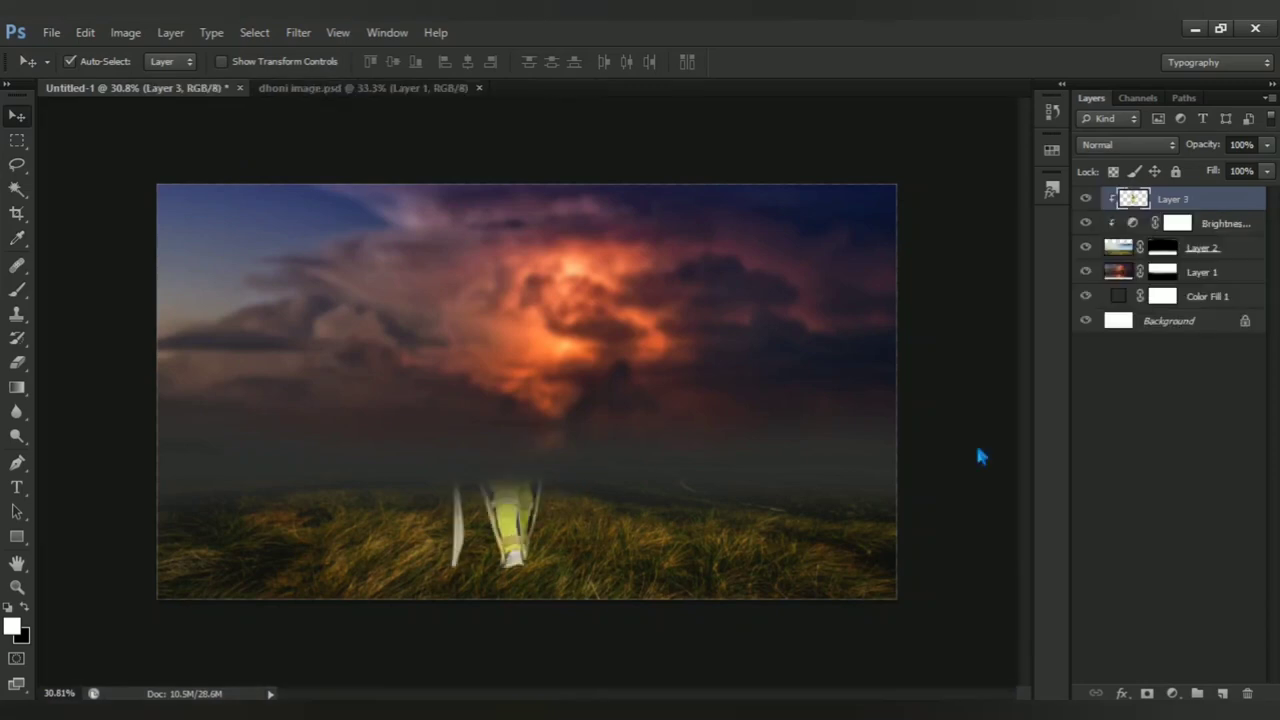
{"action": "left_click", "coordinate": [1121, 221], "text": "alt"}
{"action": "key", "text": "ctrl+t"}
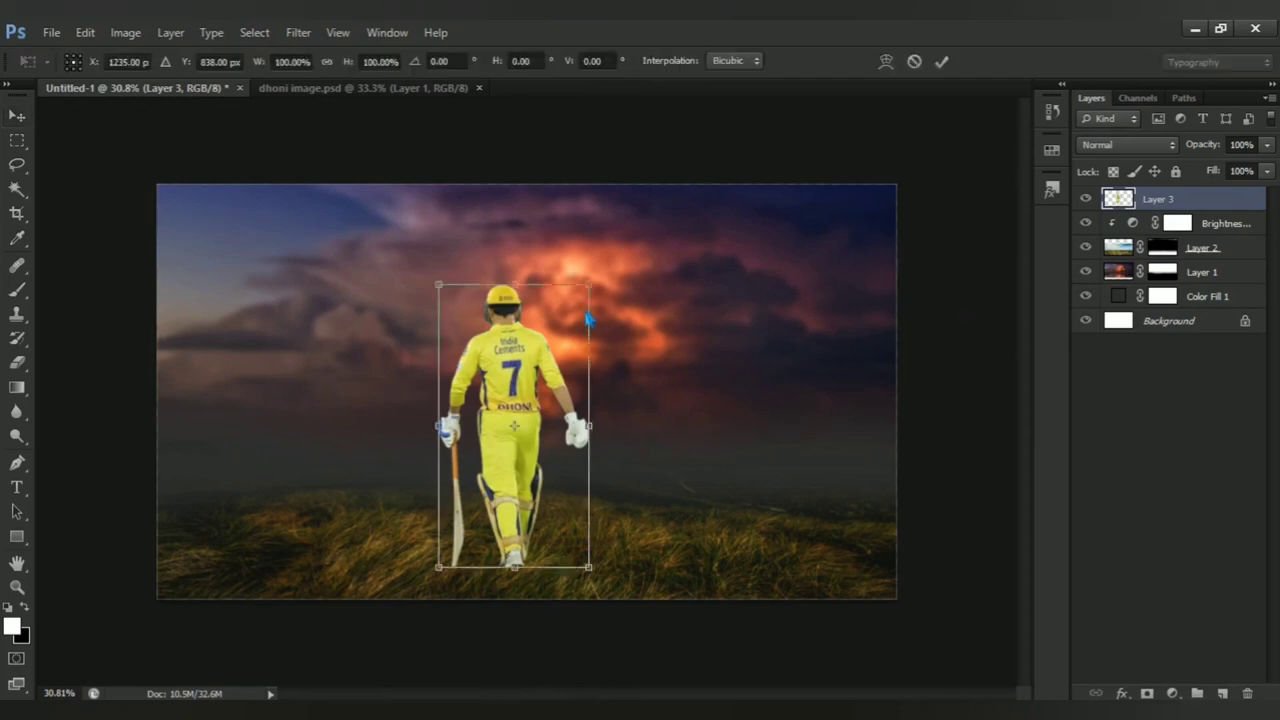
{"action": "left_click_drag", "start_coordinate": [599, 295], "coordinate": [566, 325]}
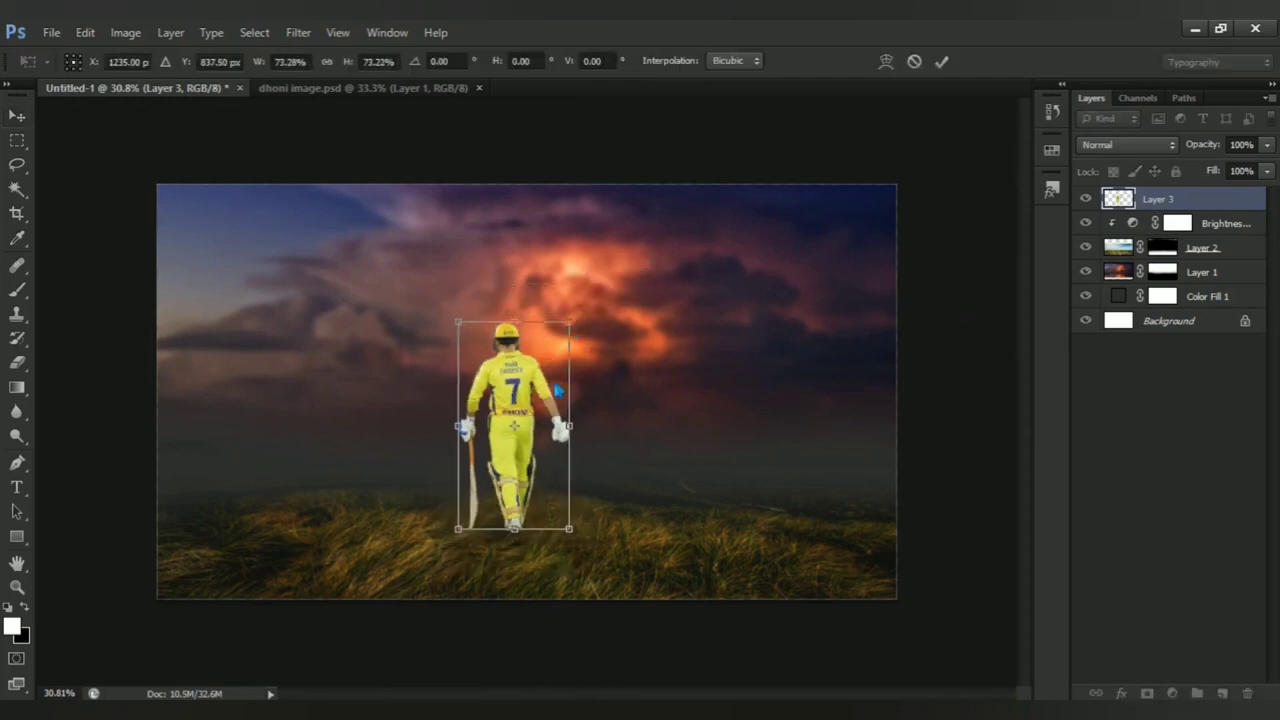
{"action": "left_click_drag", "start_coordinate": [558, 390], "coordinate": [580, 394]}
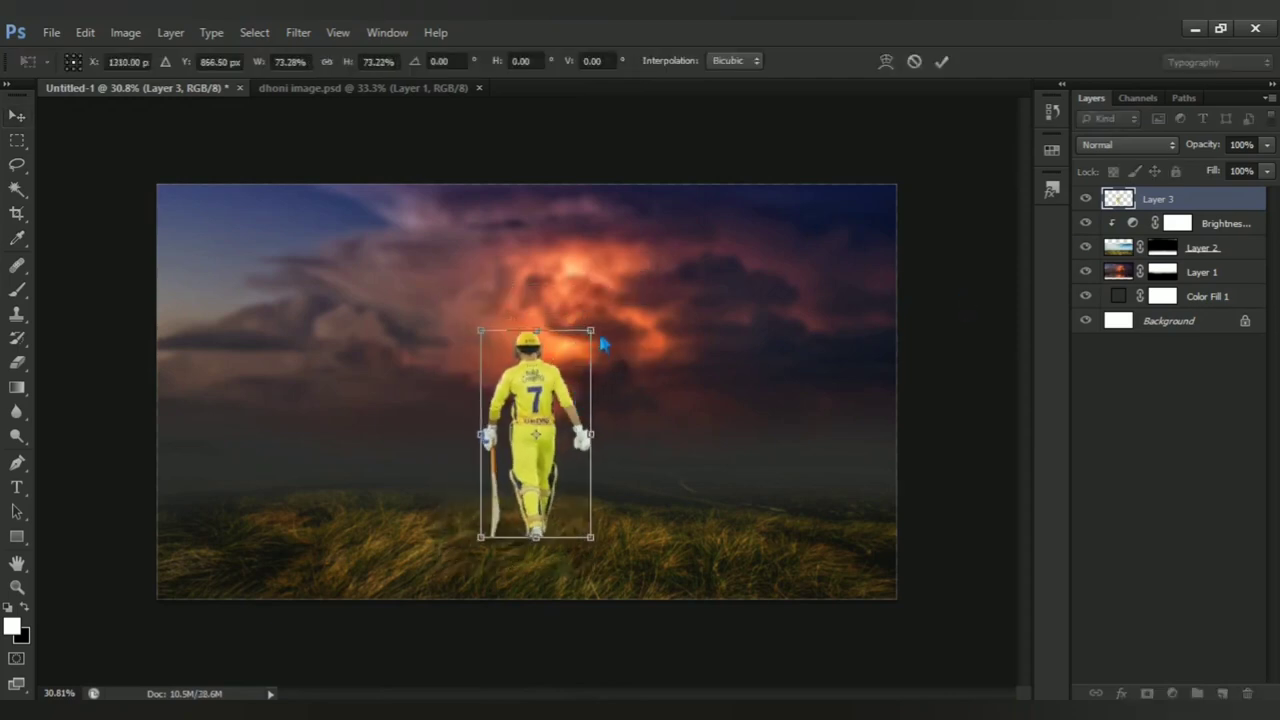
{"action": "left_click_drag", "start_coordinate": [600, 338], "coordinate": [592, 371]}
{"action": "mouse_move", "coordinate": [600, 322]}
{"action": "left_mouse_down"}
{"action": "mouse_move", "coordinate": [588, 406]}
{"action": "mouse_move", "coordinate": [611, 379]}
{"action": "left_mouse_up"}
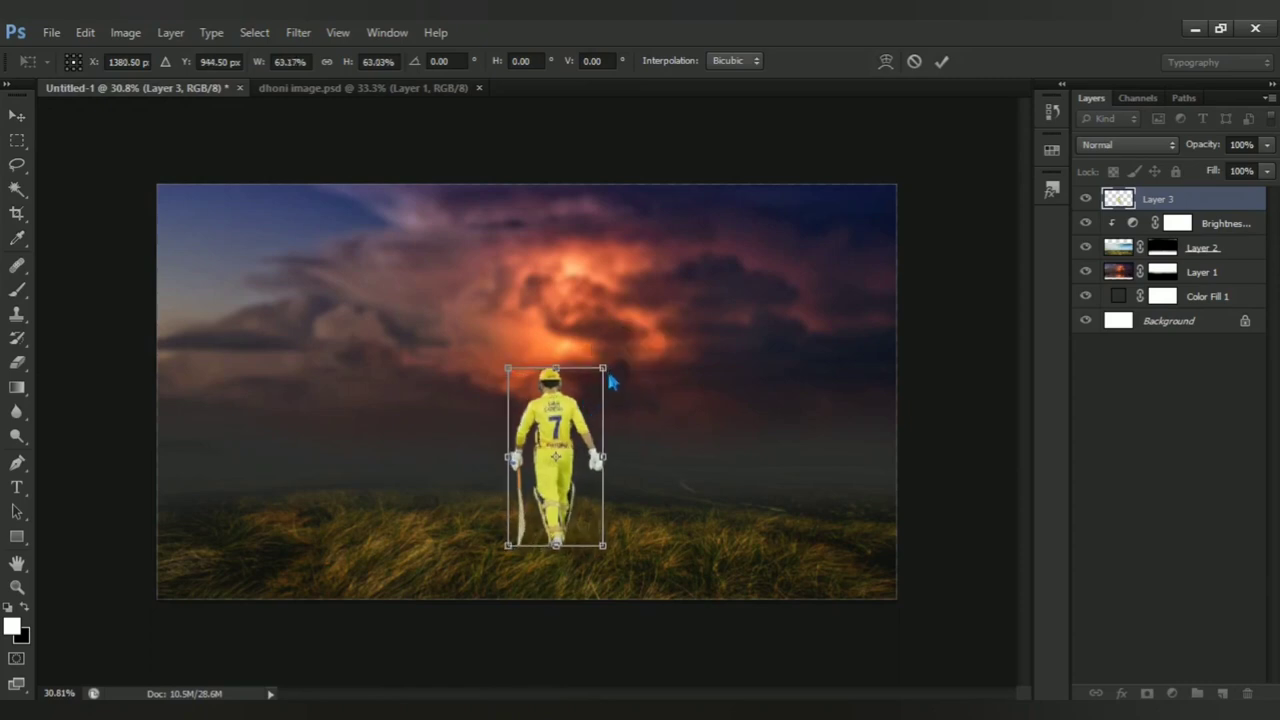
{"action": "key", "text": "Return"}
{"action": "key", "text": "ctrl+0"}
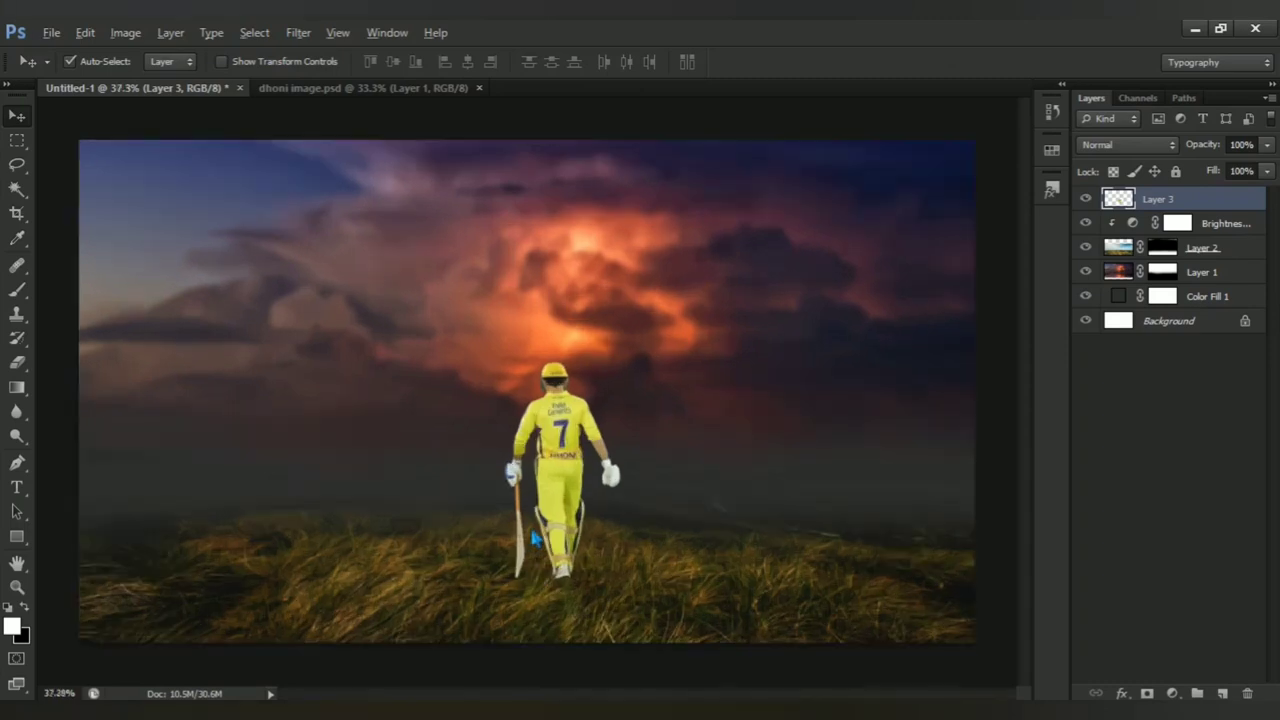
Step: Apply a Motion Blur of angle -17° and distance 61 pixels to the grass on Layer 2
{"action": "left_click", "coordinate": [1120, 252]}
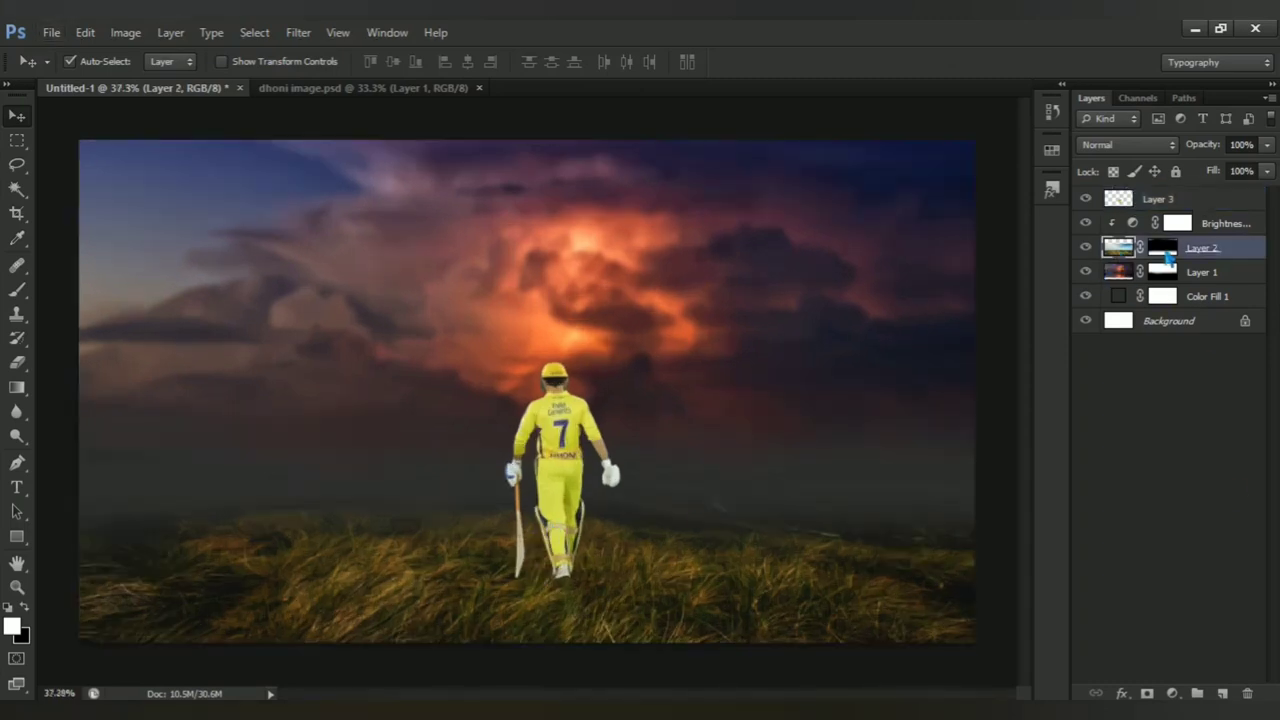
{"action": "left_click", "coordinate": [298, 32]}
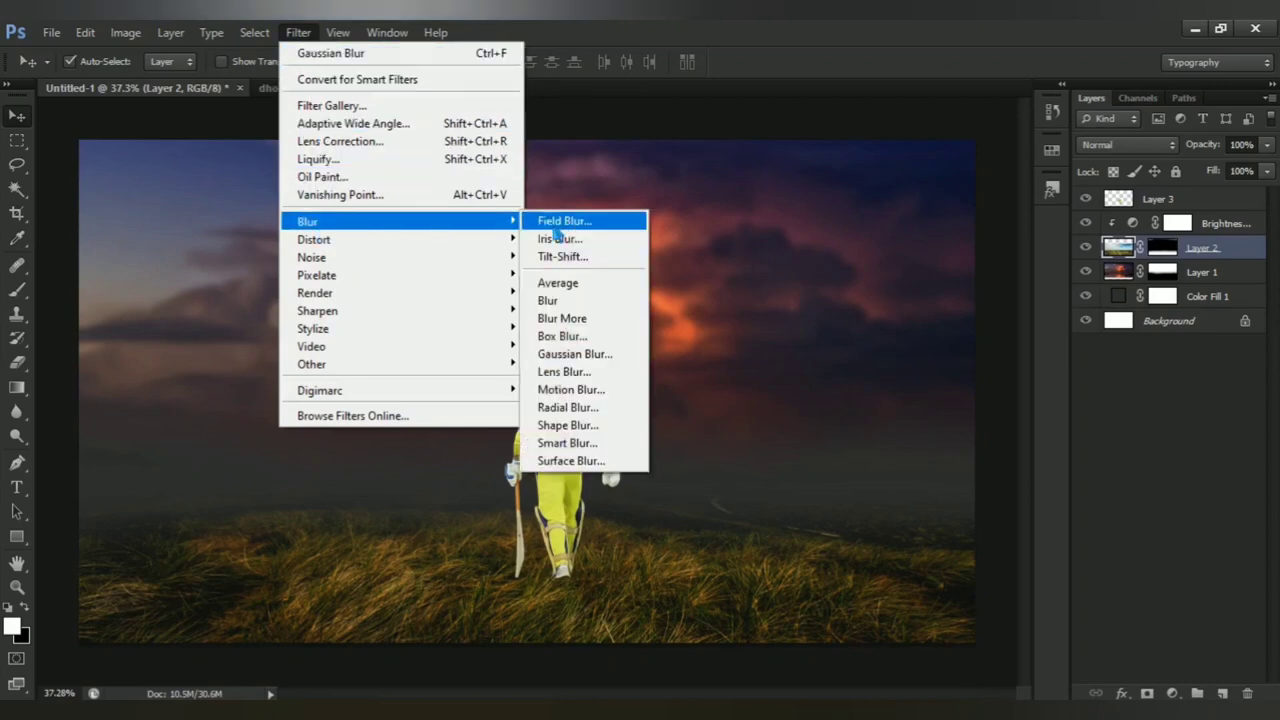
{"action": "mouse_move", "coordinate": [400, 221]}
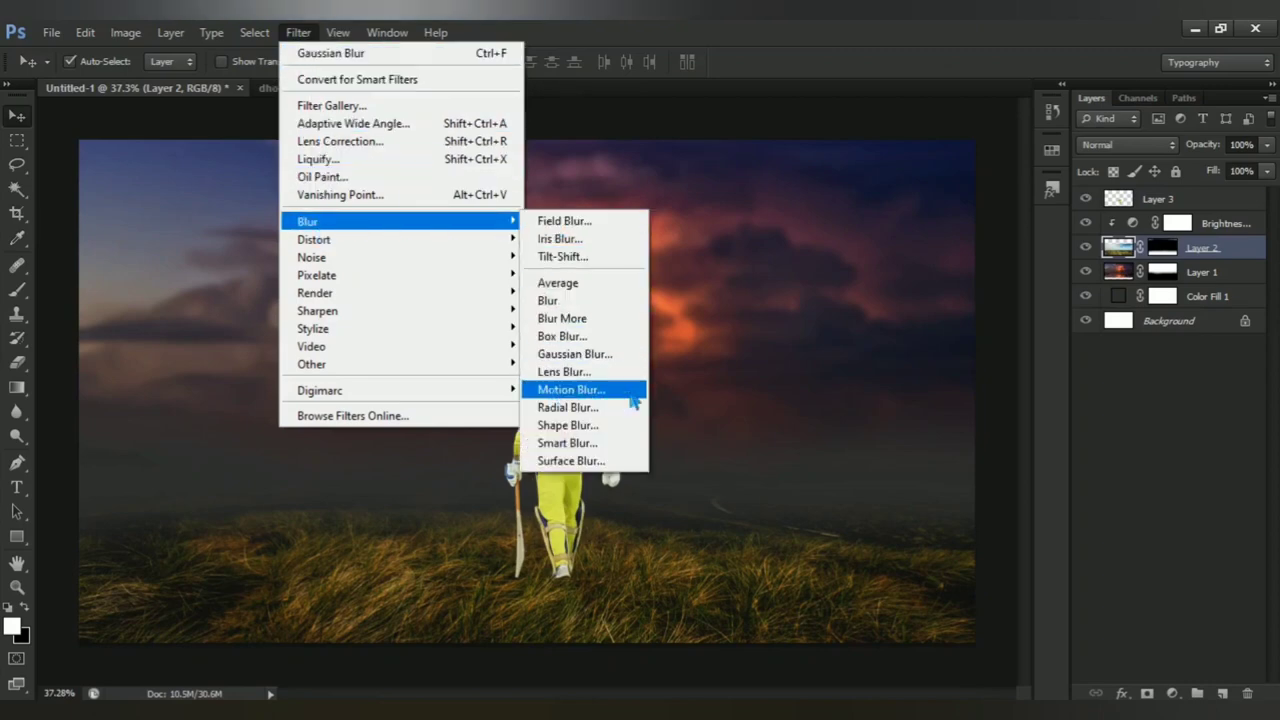
{"action": "left_click", "coordinate": [630, 398]}
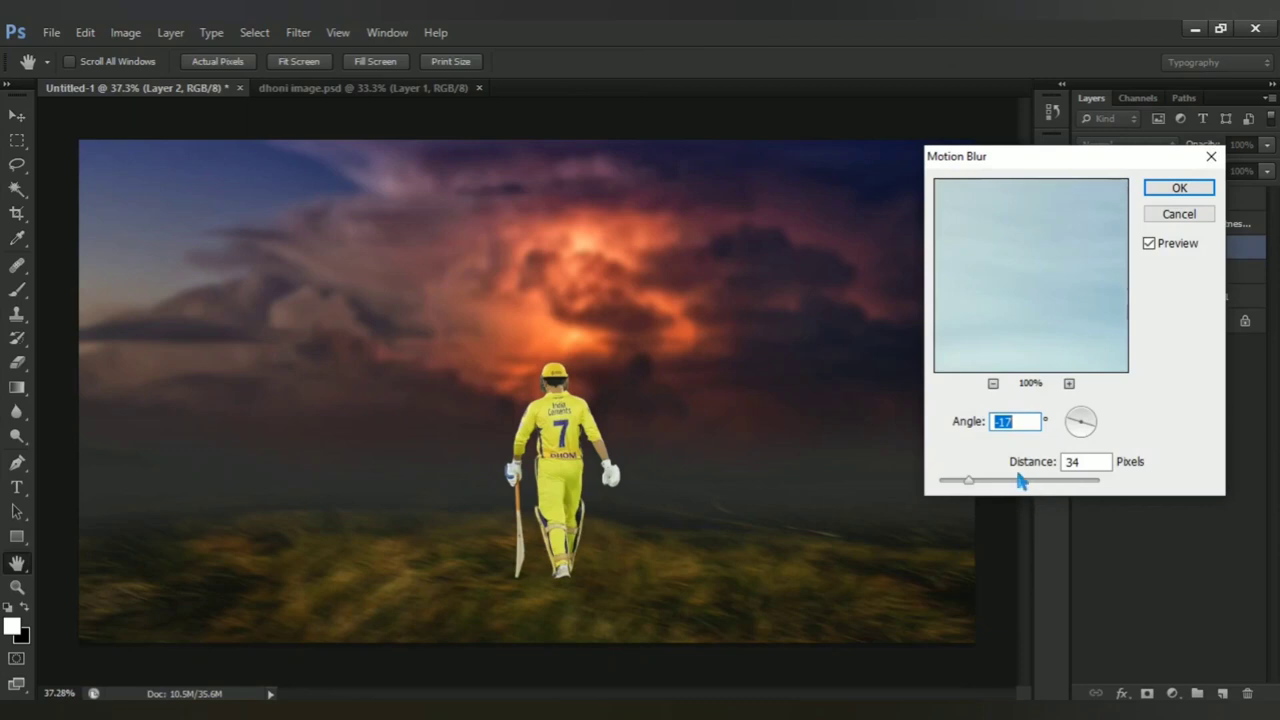
{"action": "left_click", "coordinate": [990, 484]}
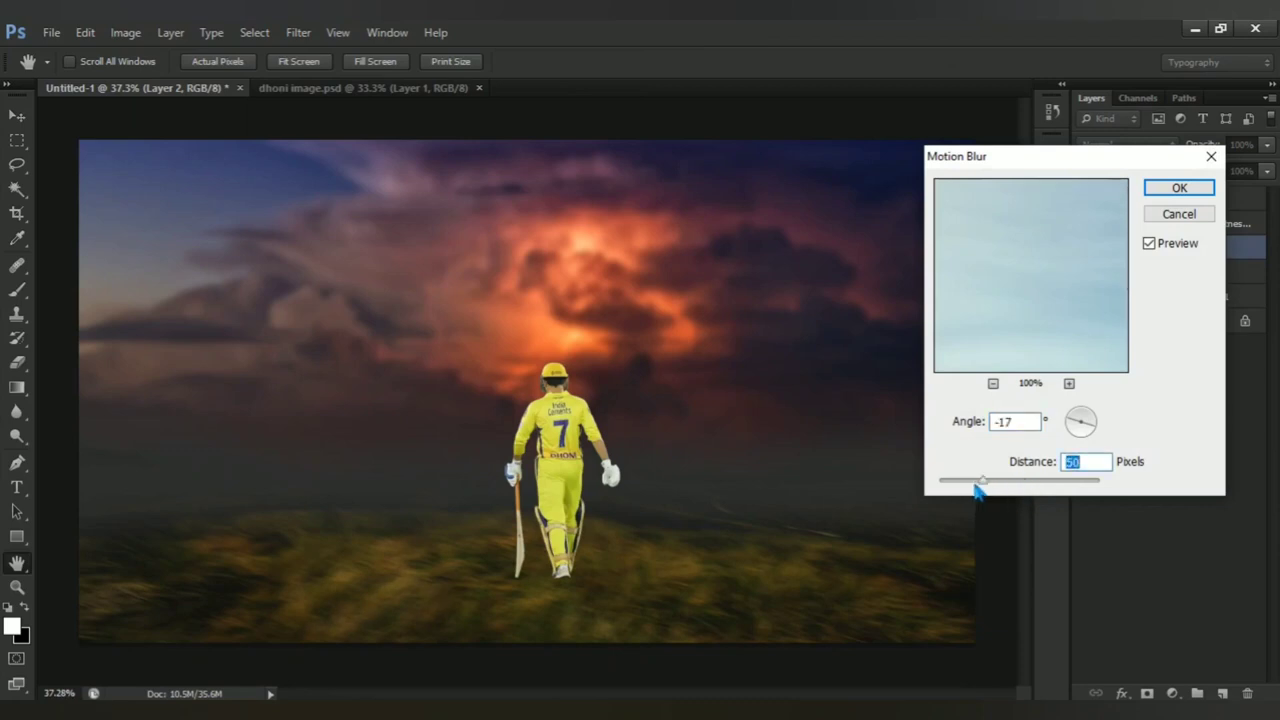
{"action": "key", "text": "Down"}
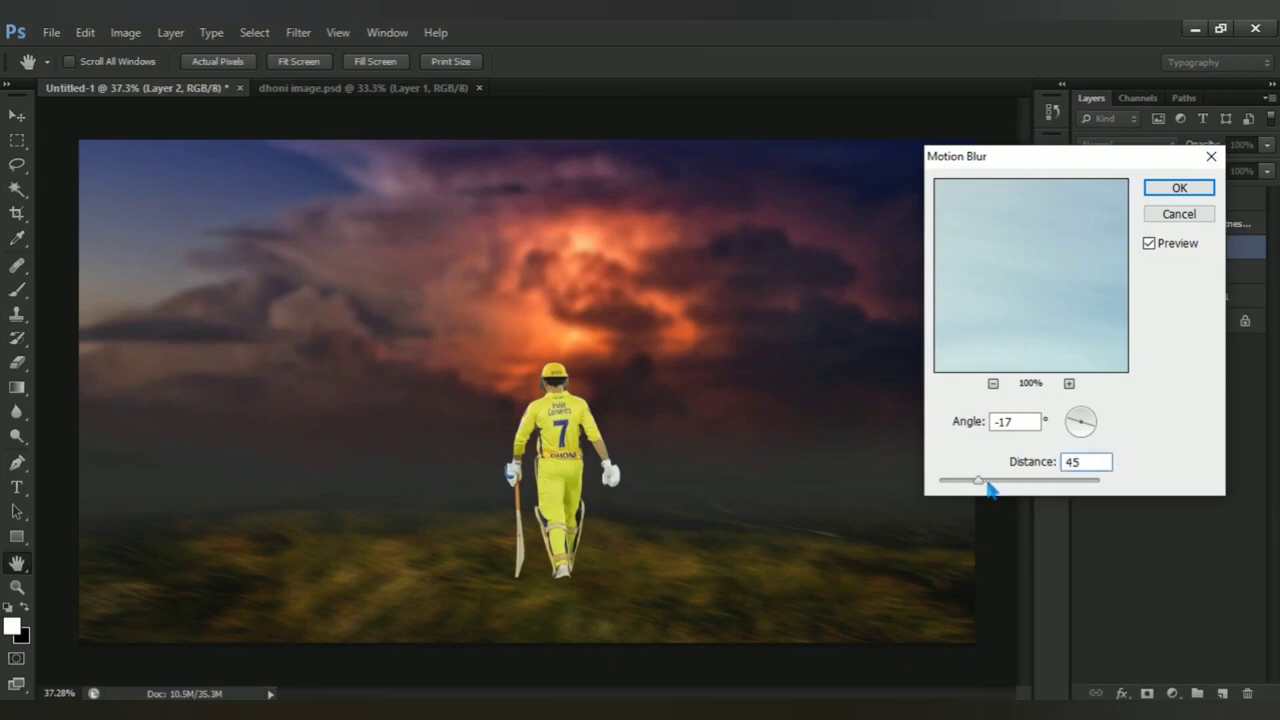
{"action": "left_click_drag", "start_coordinate": [985, 489], "coordinate": [992, 484]}
{"action": "left_click", "coordinate": [1150, 245]}
{"action": "left_click", "coordinate": [1180, 189]}
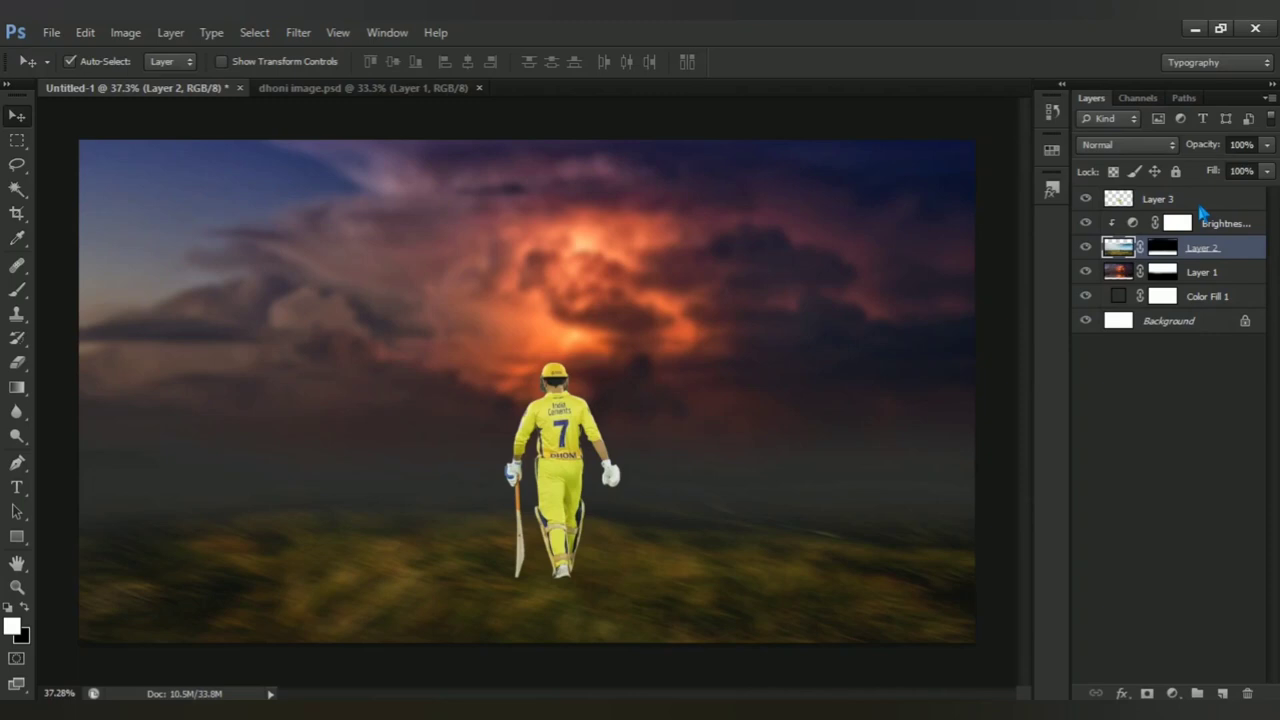
{"action": "left_click", "coordinate": [1201, 206]}
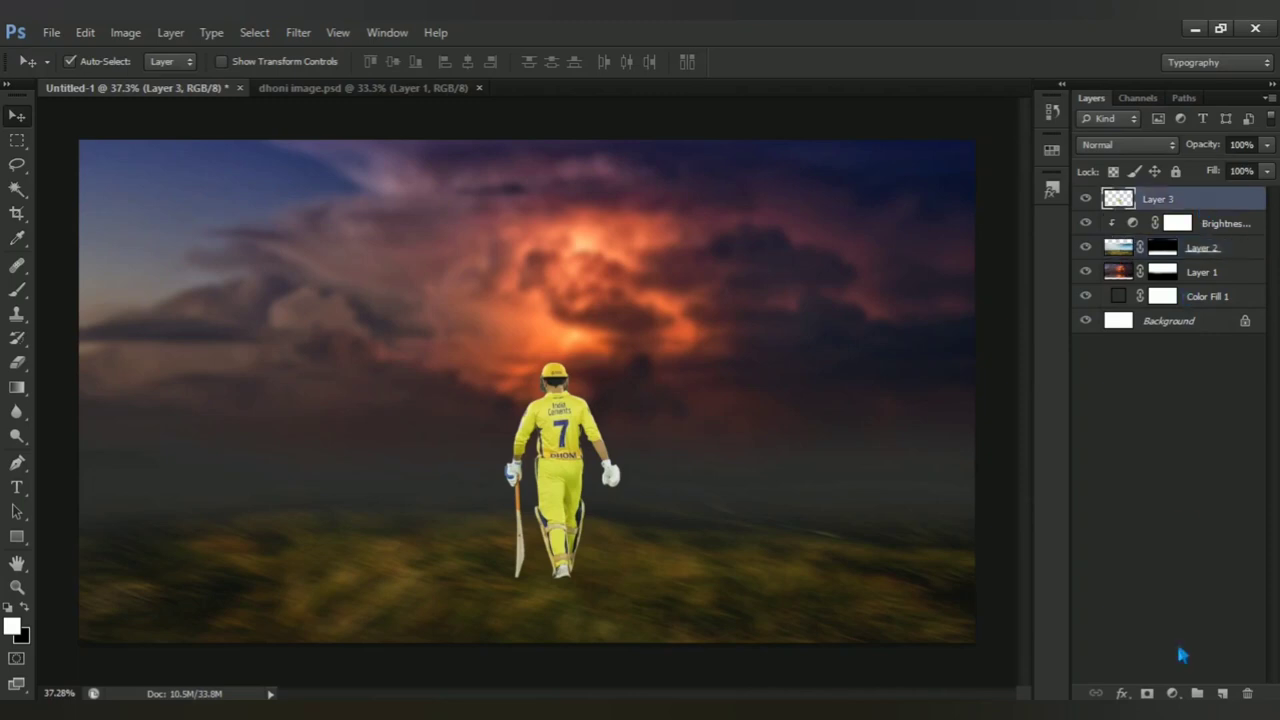
Step: Add an Exposure layer clipped to the cricketer, with exposure -0.08 and gamma 1.14
{"action": "left_click", "coordinate": [1172, 693]}
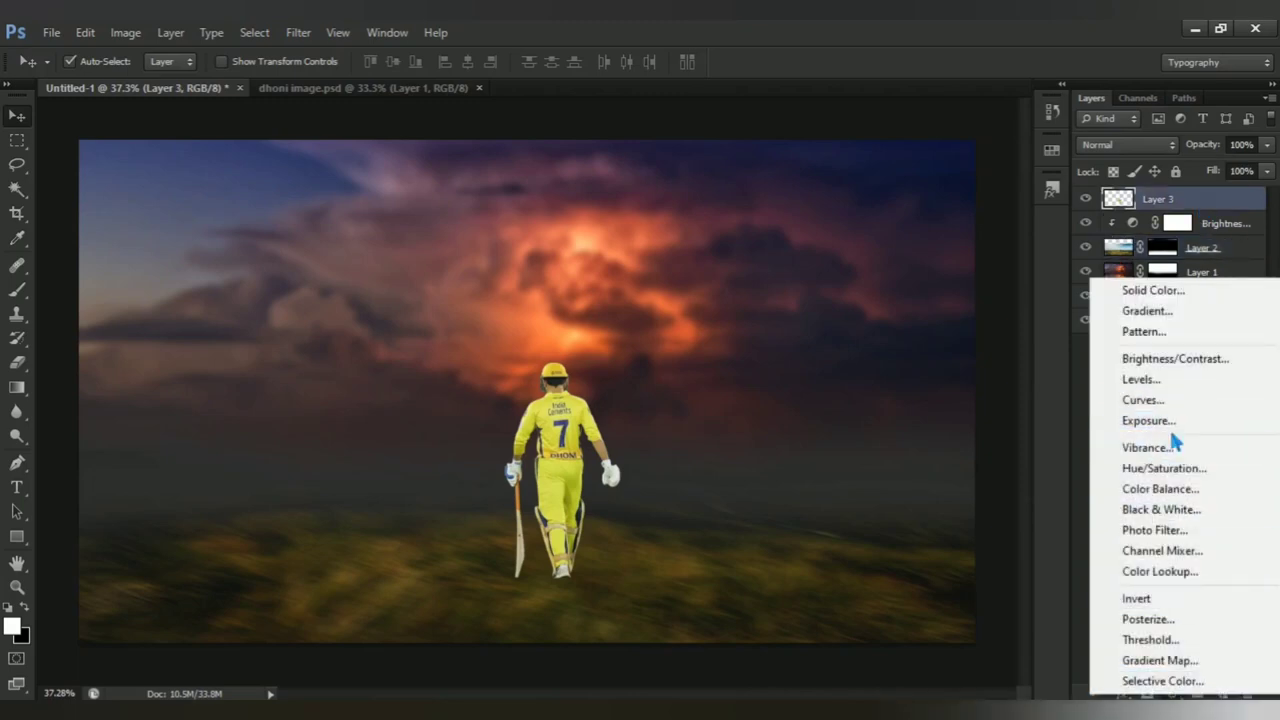
{"action": "left_click", "coordinate": [1248, 421]}
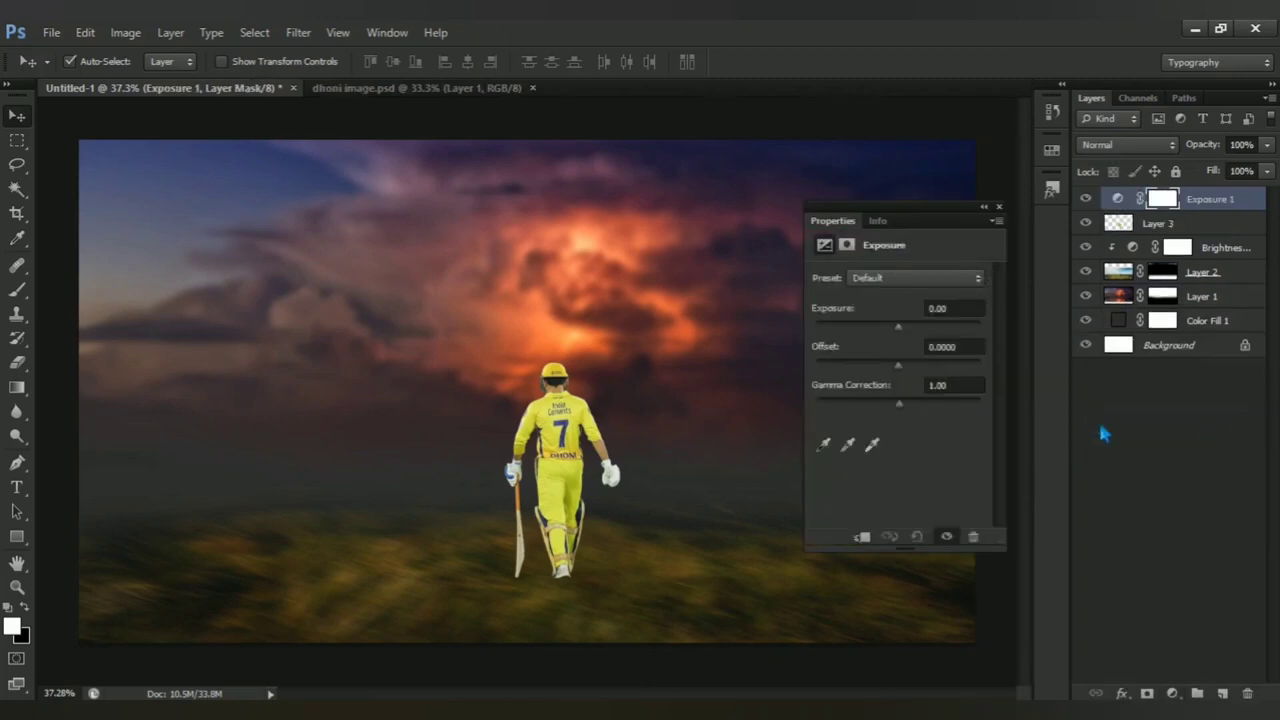
{"action": "left_click", "coordinate": [861, 536]}
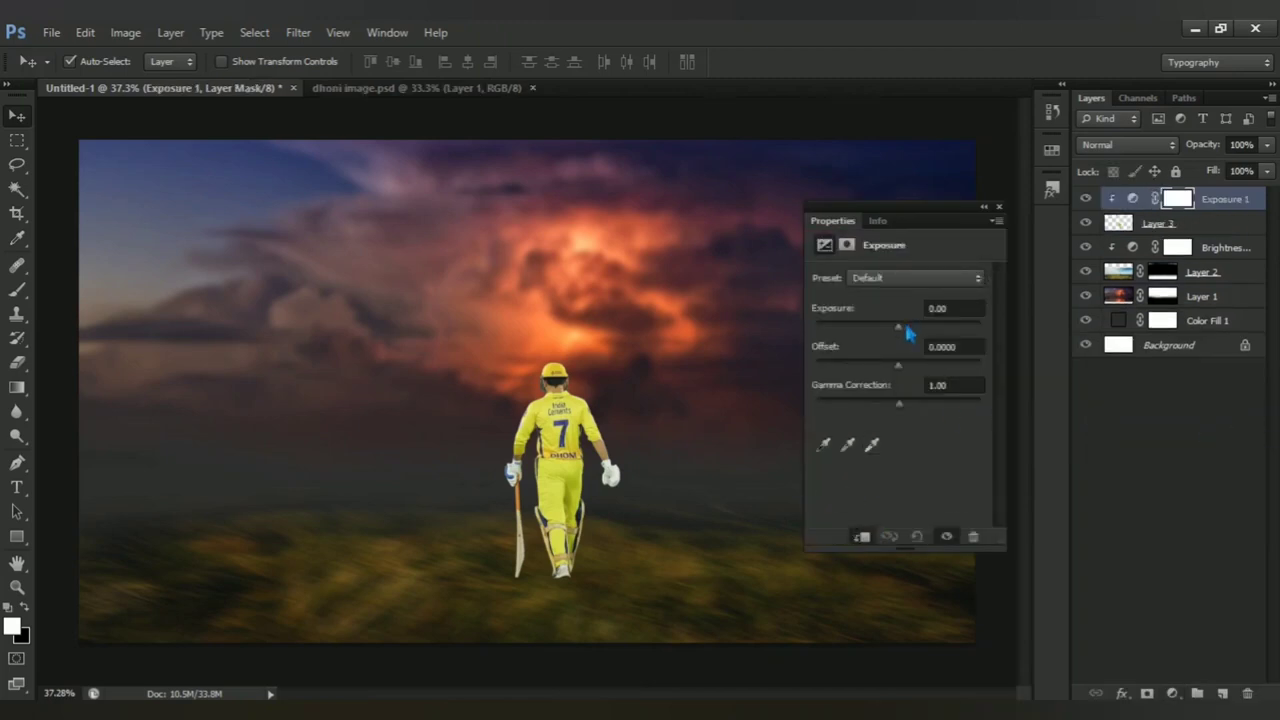
{"action": "left_click_drag", "start_coordinate": [905, 332], "coordinate": [903, 332]}
{"action": "left_click_drag", "start_coordinate": [899, 412], "coordinate": [900, 420]}
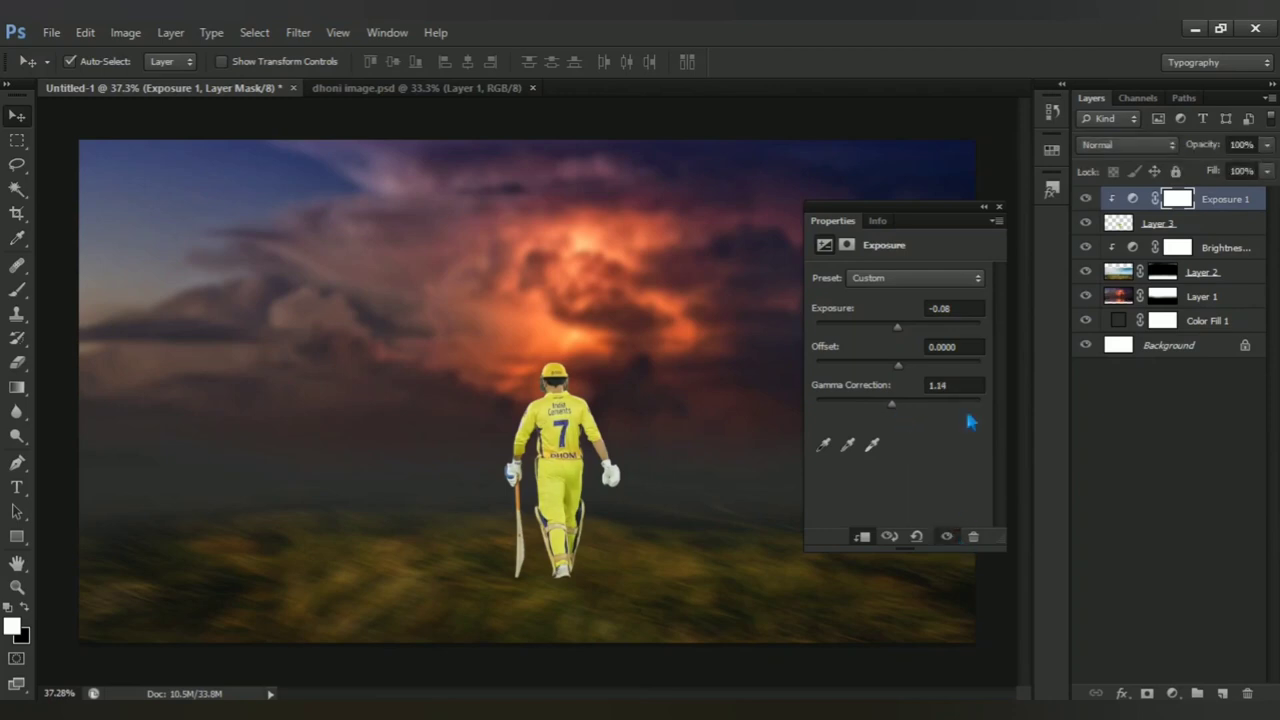
{"action": "left_click", "coordinate": [998, 206]}
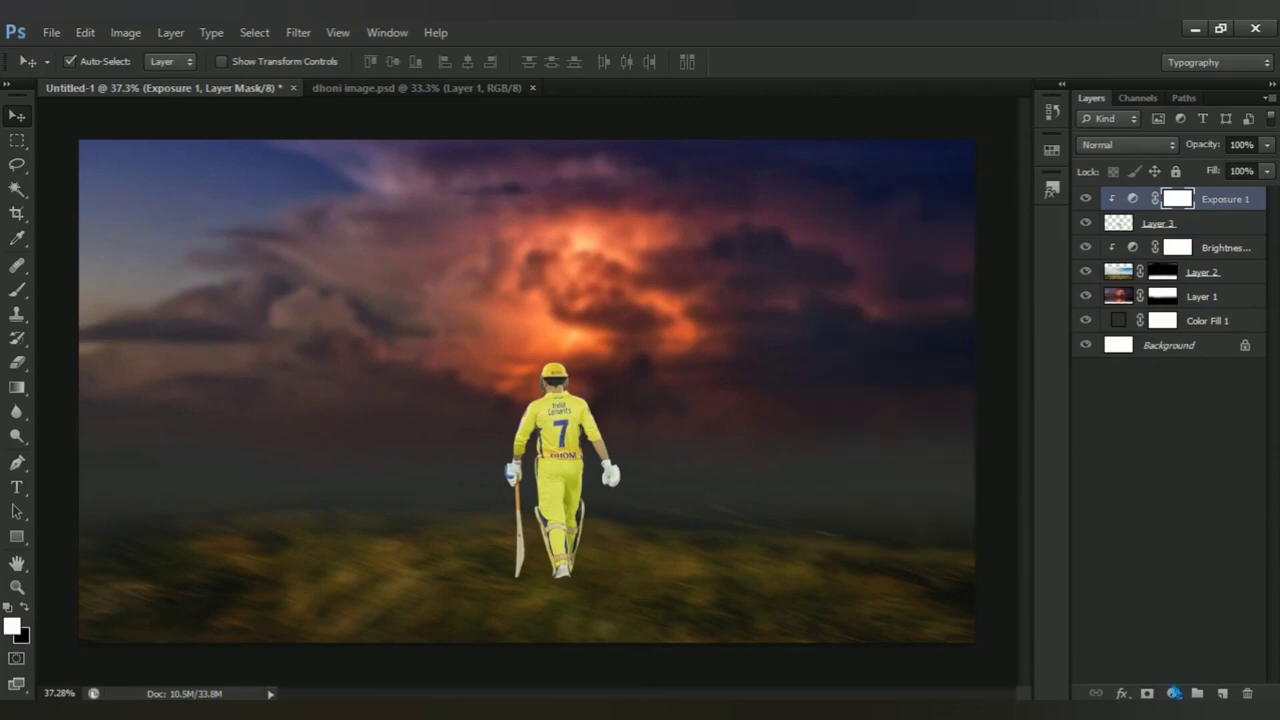
{"action": "left_click", "coordinate": [1173, 693]}
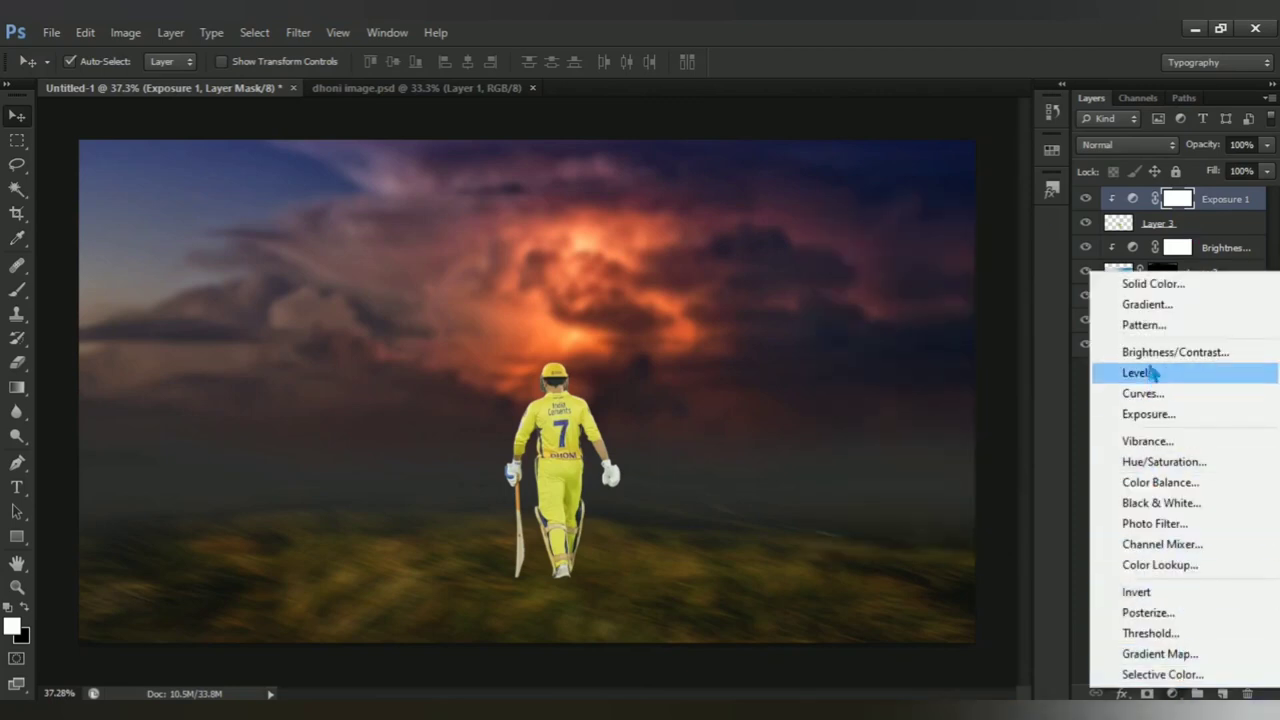
Step: Add a Brightness/Contrast layer clipped to the cricketer, with brightness -24 and contrast 54
{"action": "left_click", "coordinate": [1210, 354]}
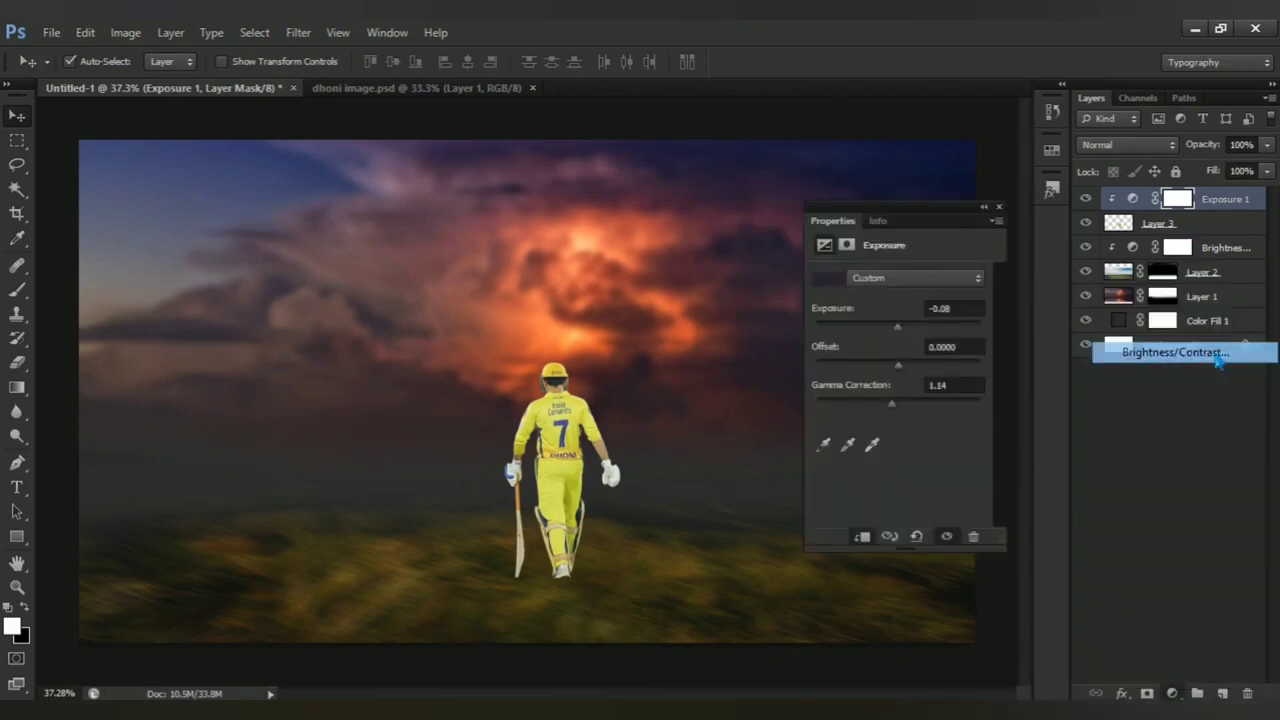
{"action": "left_click", "coordinate": [862, 537]}
{"action": "left_click_drag", "start_coordinate": [901, 324], "coordinate": [888, 331]}
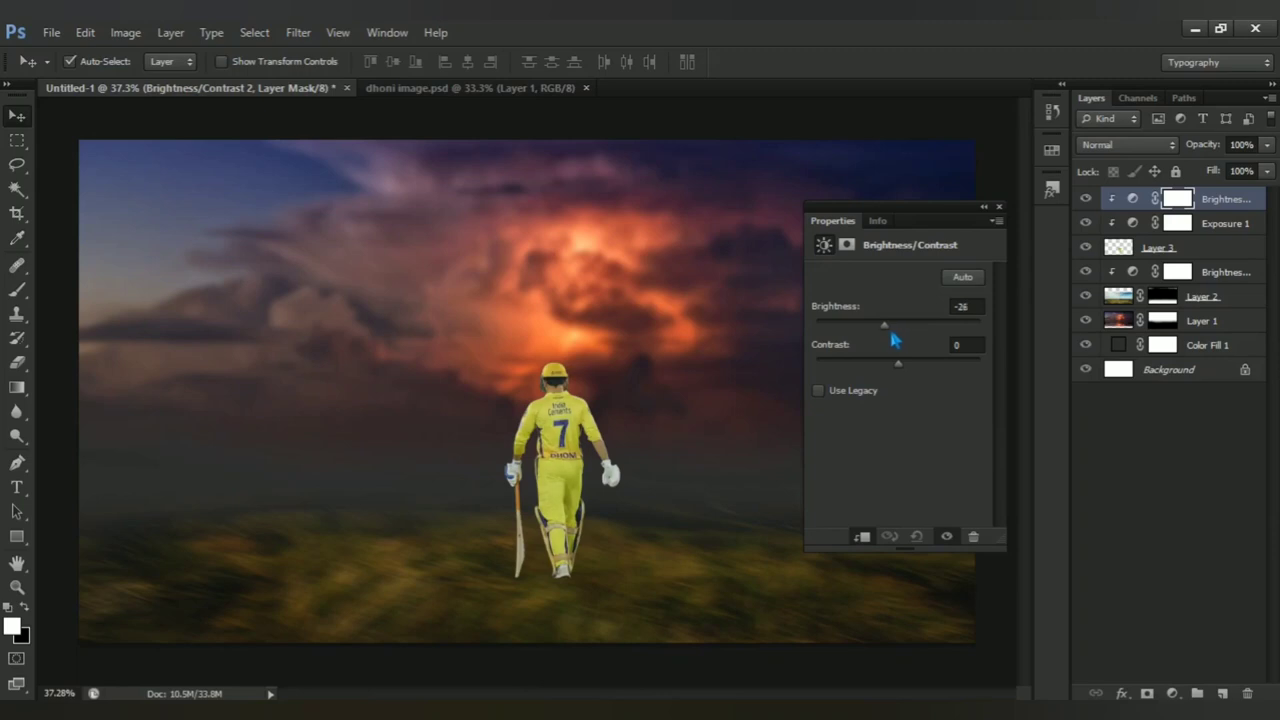
{"action": "left_click_drag", "start_coordinate": [891, 333], "coordinate": [893, 332]}
{"action": "left_click", "coordinate": [946, 536]}
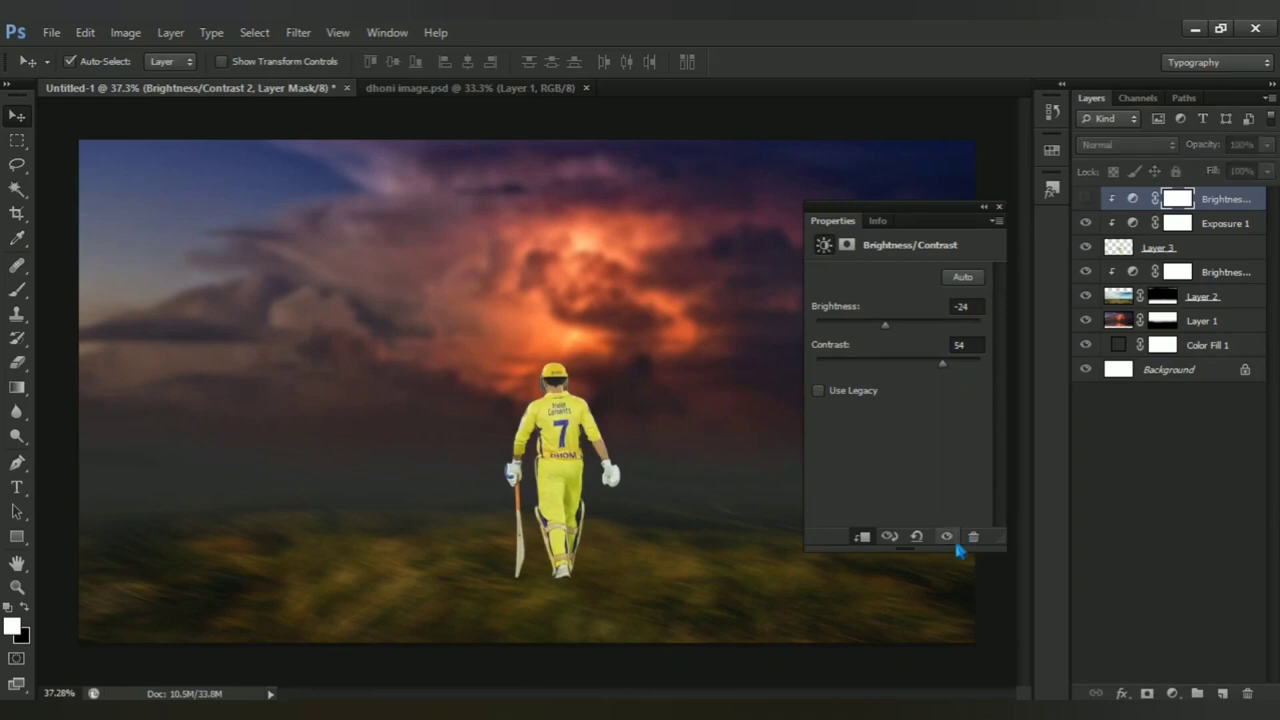
{"action": "left_click", "coordinate": [999, 206]}
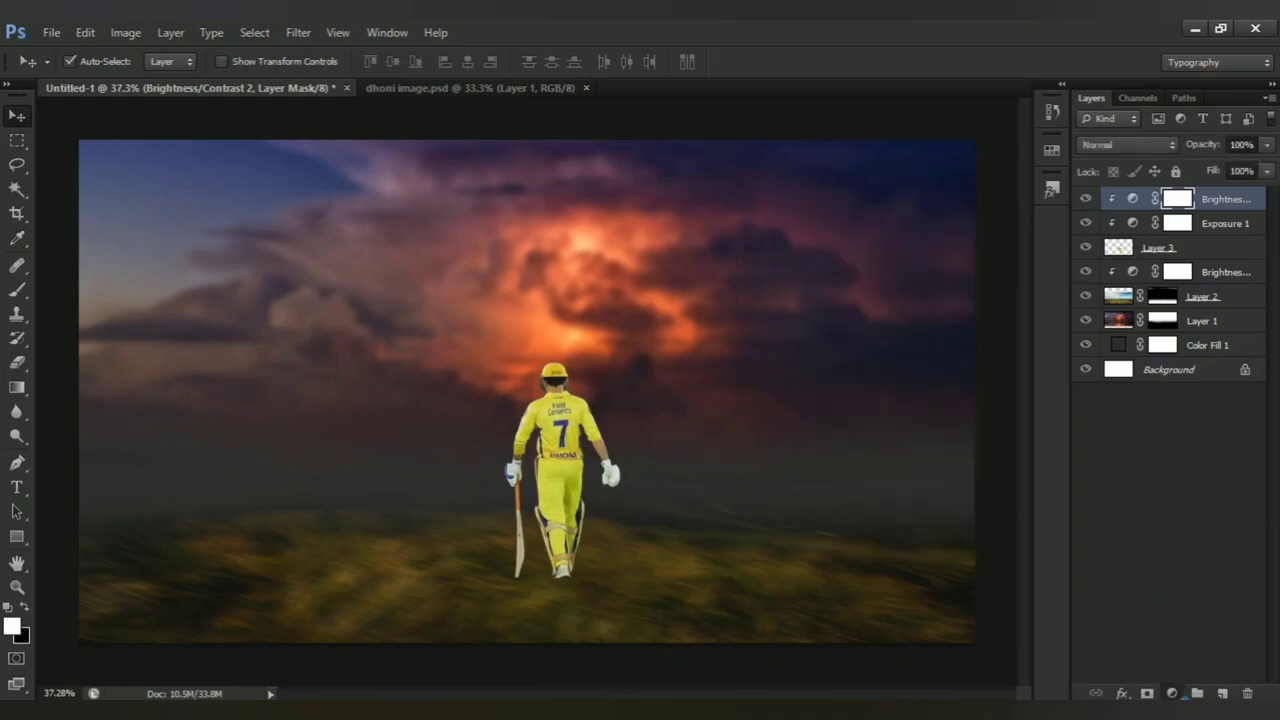
{"action": "left_click", "coordinate": [1178, 694]}
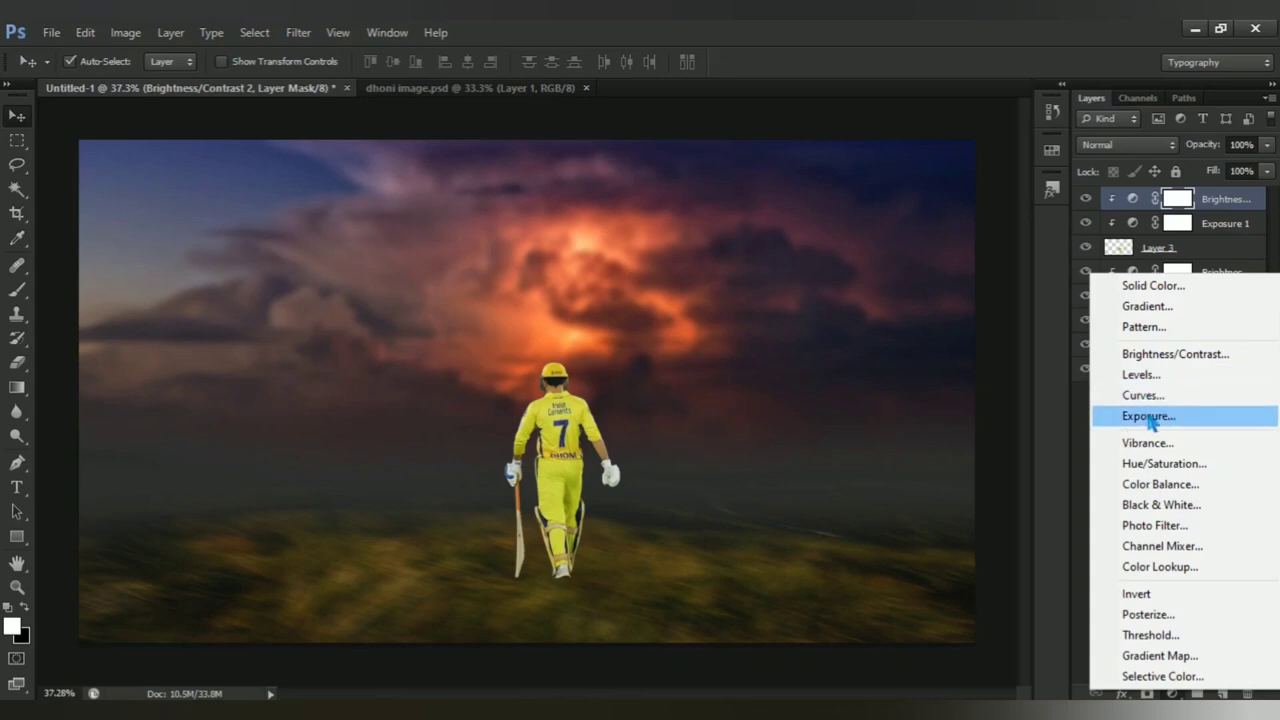
Step: Add a clipped Exposure layer with exposure +0.15, offset +0.0172 and gamma 1
{"action": "left_click", "coordinate": [1224, 424]}
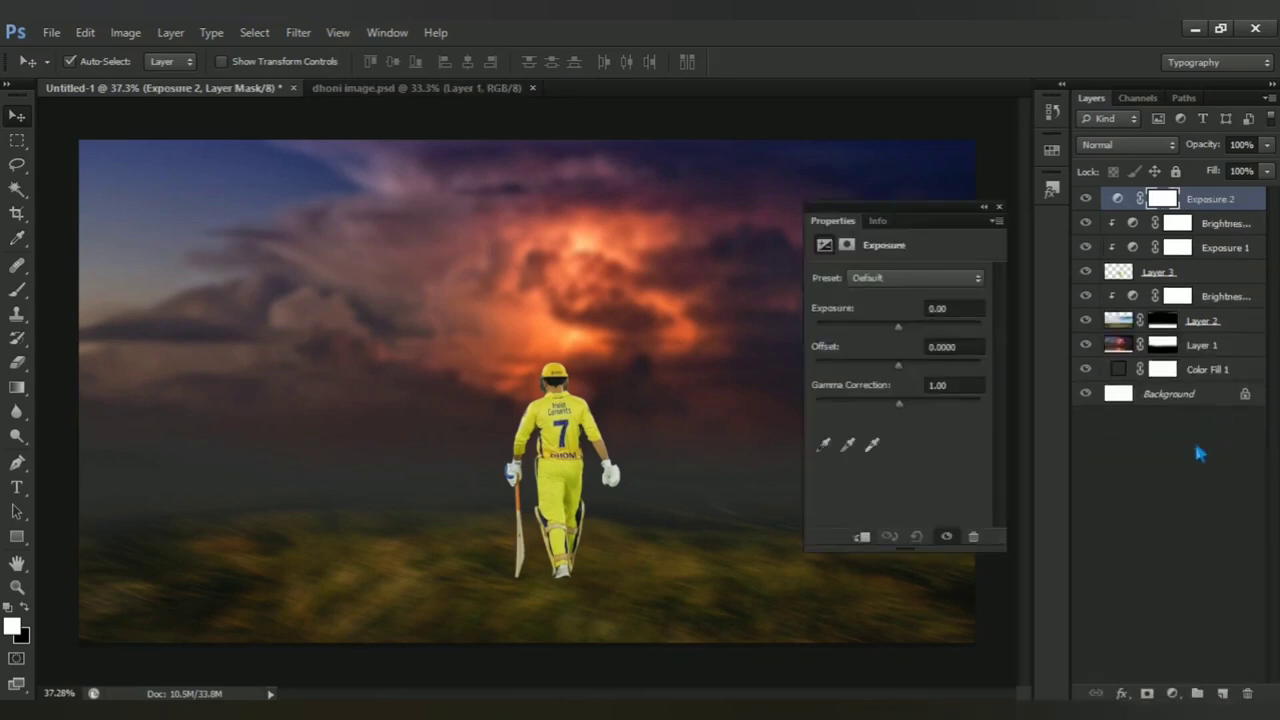
{"action": "left_click", "coordinate": [861, 538]}
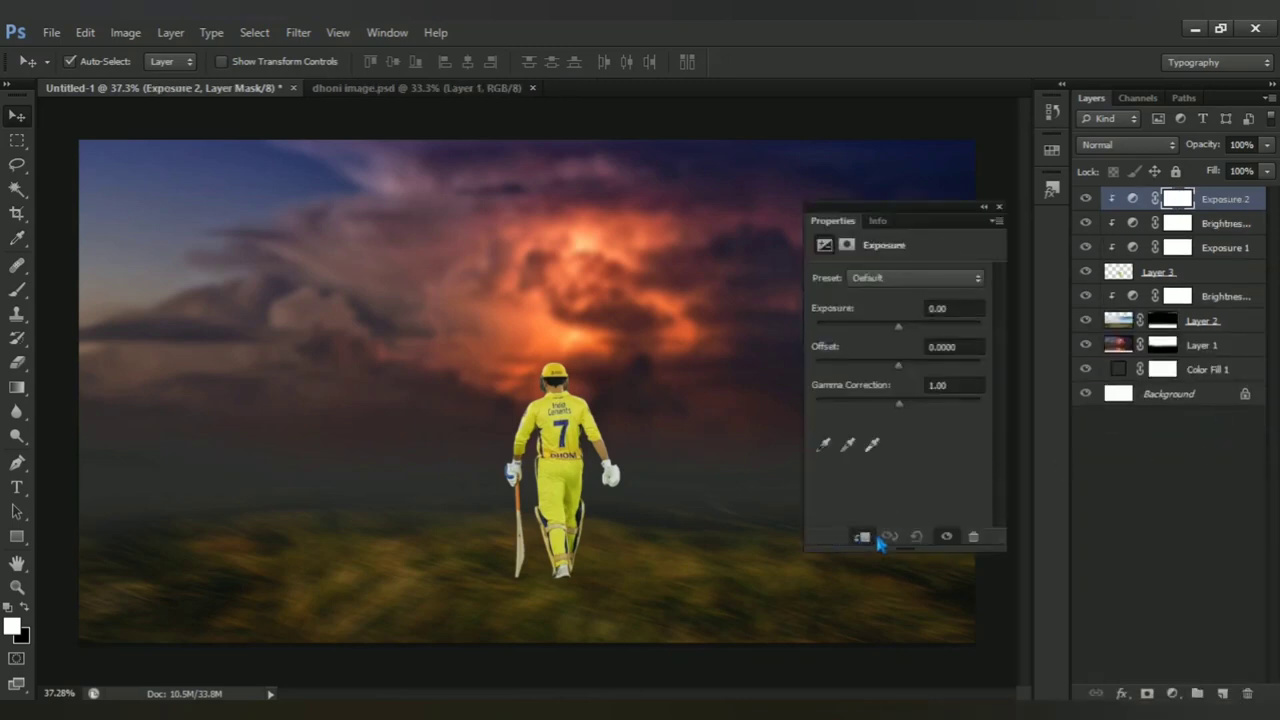
{"action": "left_click_drag", "start_coordinate": [899, 328], "coordinate": [907, 334]}
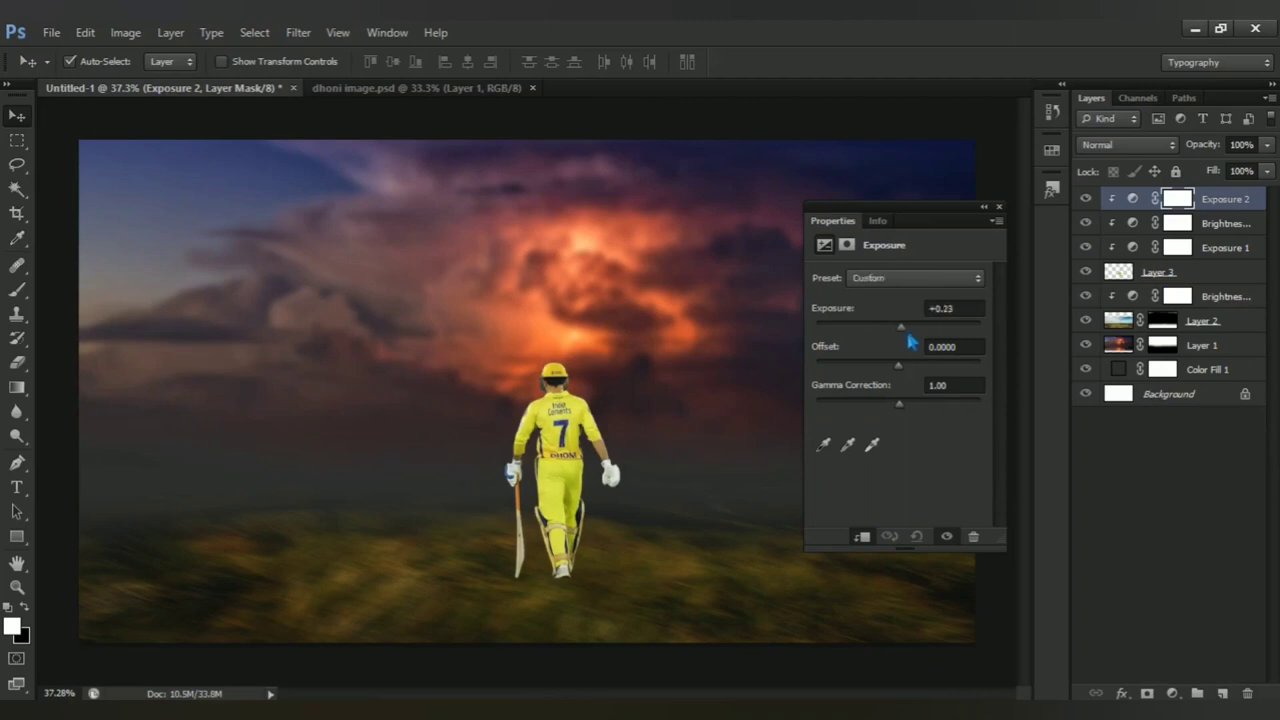
{"action": "left_click_drag", "start_coordinate": [907, 333], "coordinate": [904, 332]}
{"action": "left_click_drag", "start_coordinate": [905, 374], "coordinate": [909, 375]}
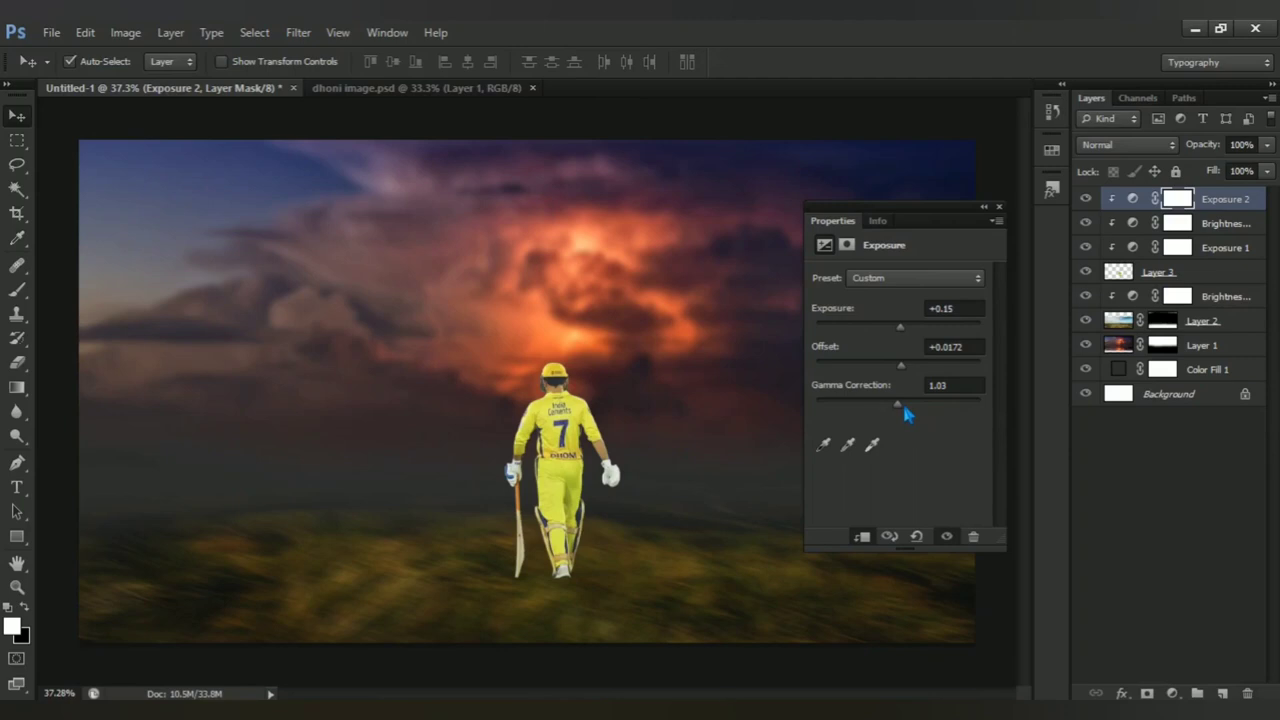
{"action": "left_click", "coordinate": [970, 384]}
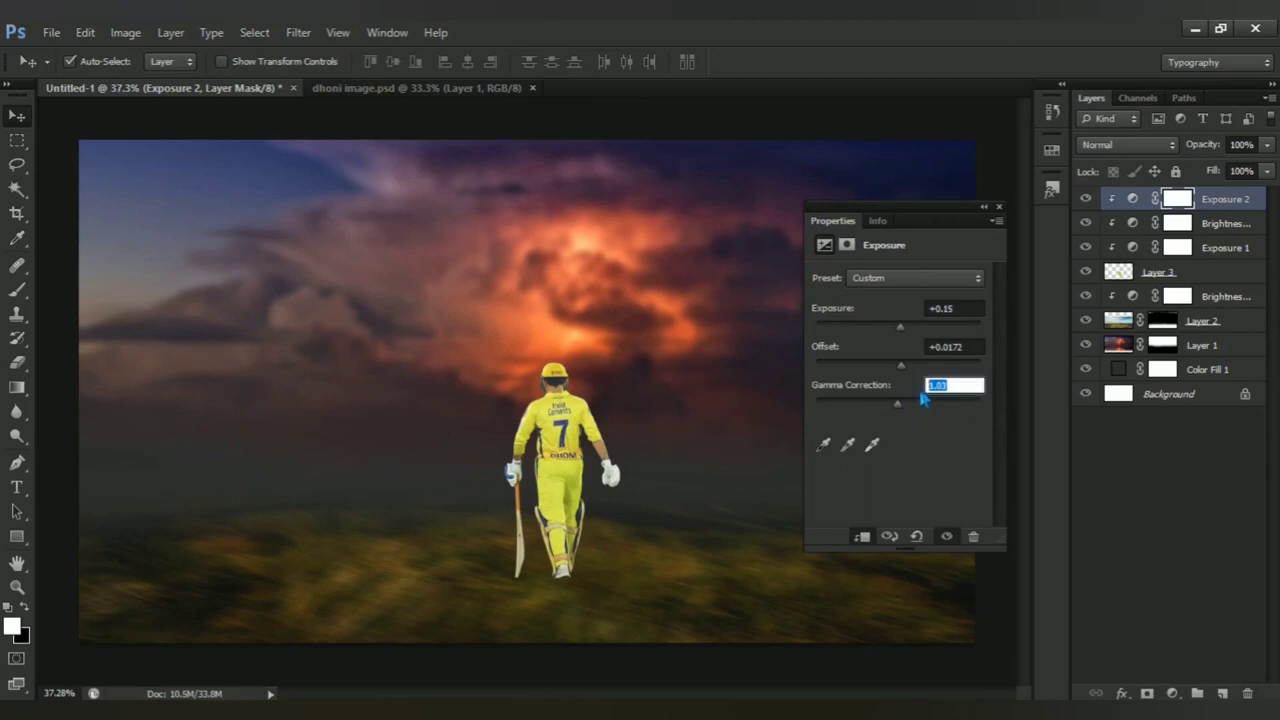
{"action": "type", "text": "1"}
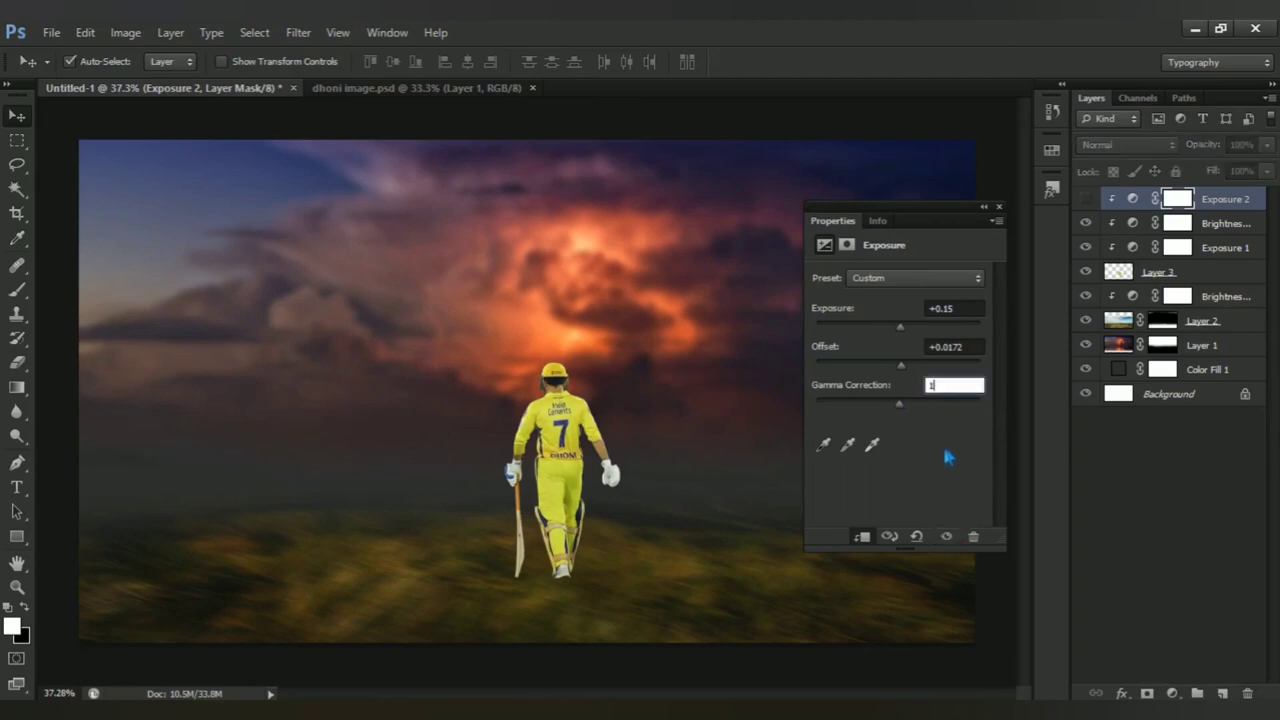
Step: Toggle the Exposure 2 layer's visibility to compare the player before and after
{"action": "left_click", "coordinate": [953, 536]}
{"action": "left_click", "coordinate": [953, 536]}
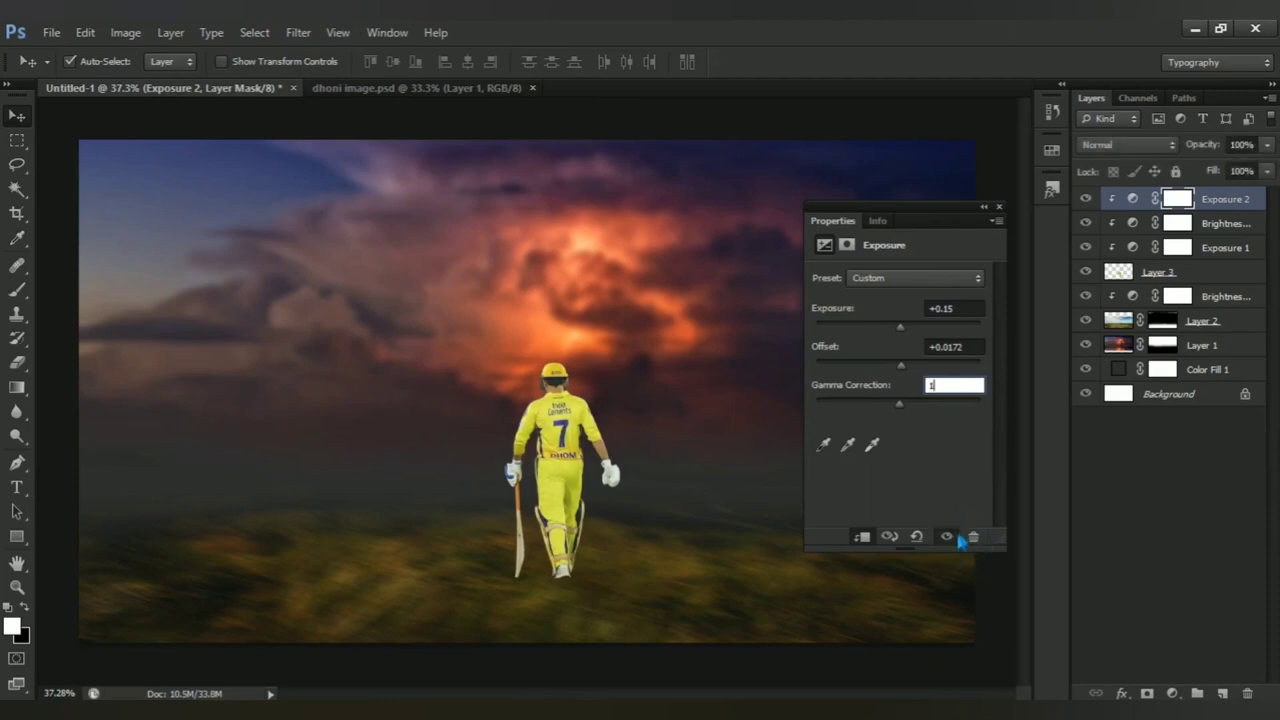
{"action": "left_click", "coordinate": [955, 538]}
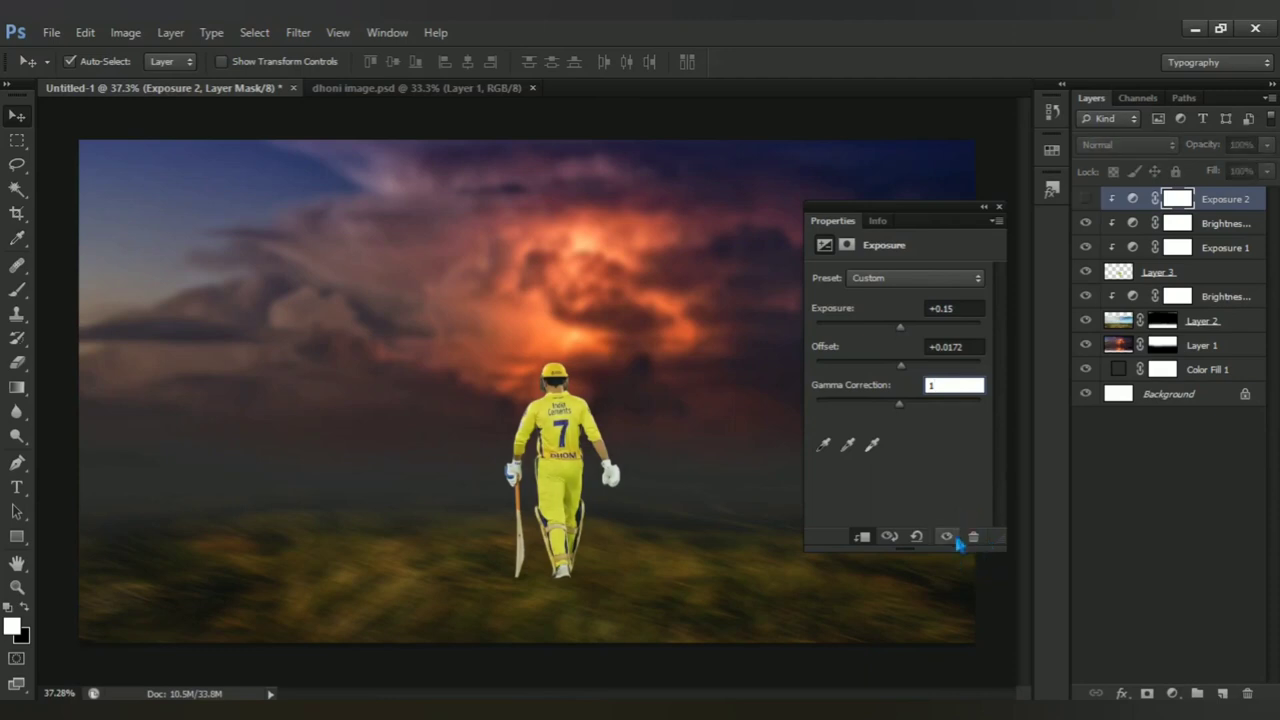
{"action": "left_click", "coordinate": [955, 536]}
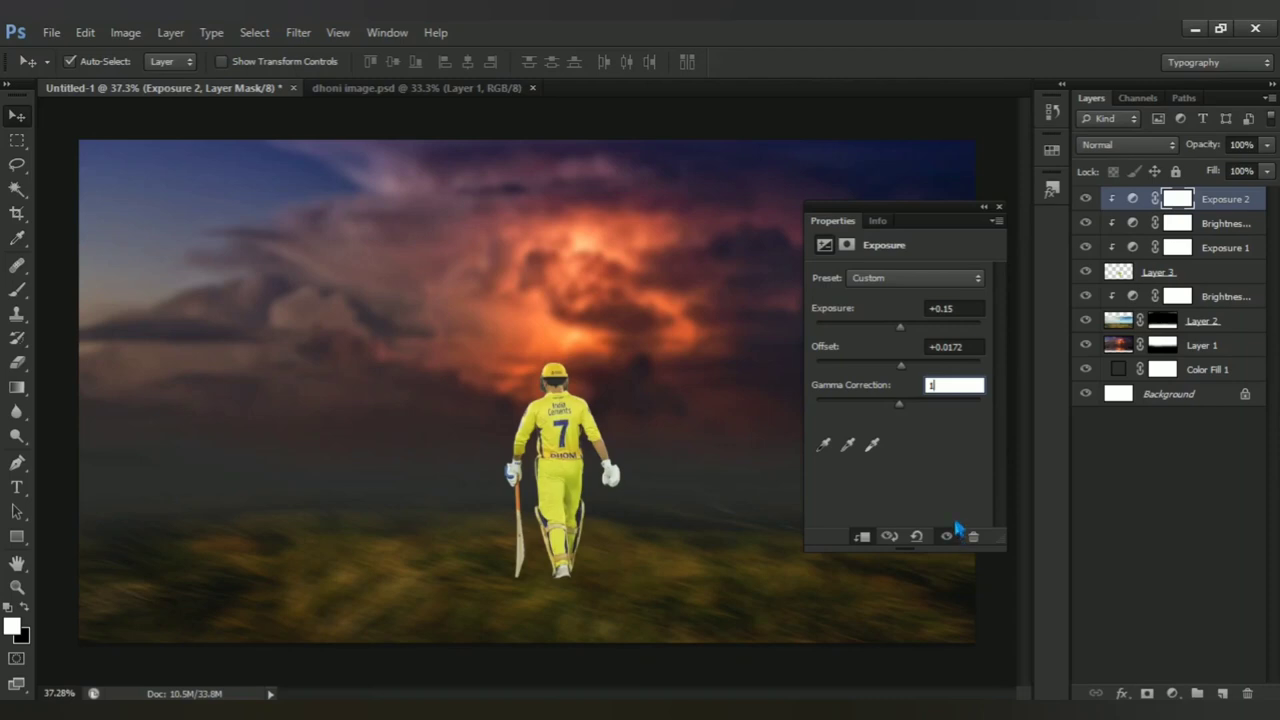
{"action": "left_click", "coordinate": [998, 207]}
Step: Add a Vibrance layer clipped to the cricketer, with vibrance +86 and saturation +3
{"action": "left_click", "coordinate": [1172, 693]}
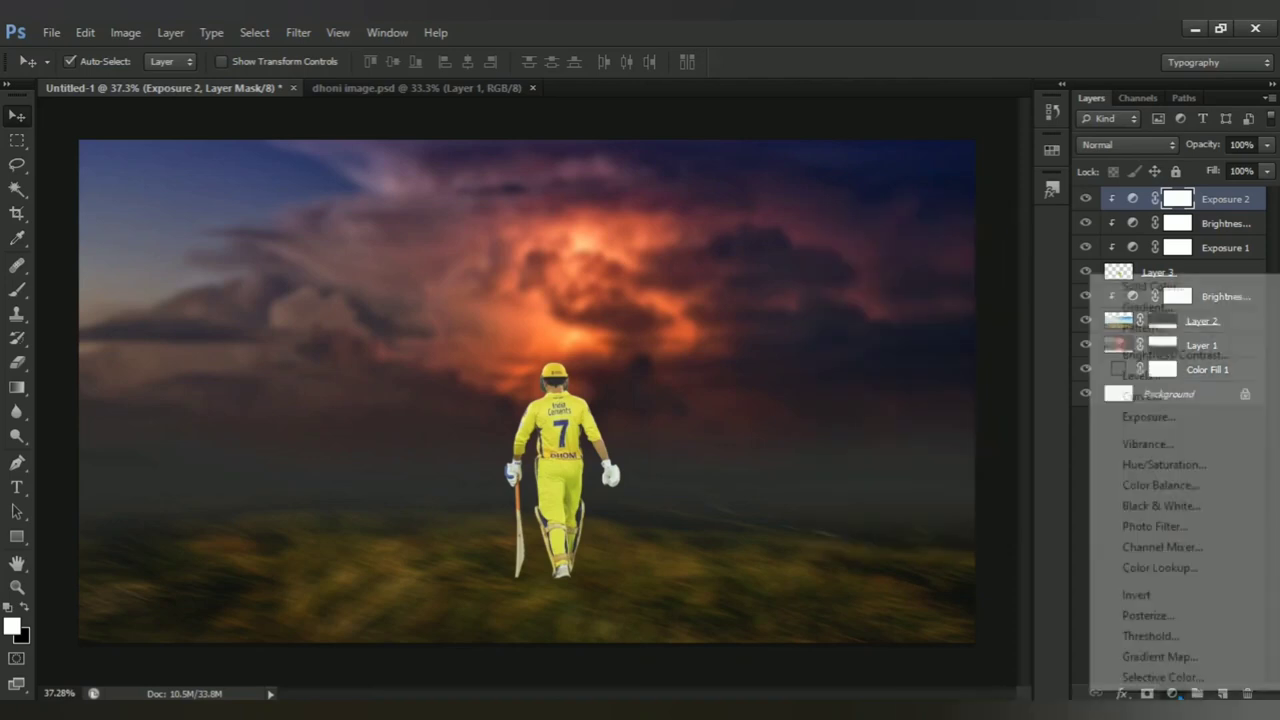
{"action": "left_click", "coordinate": [1230, 446]}
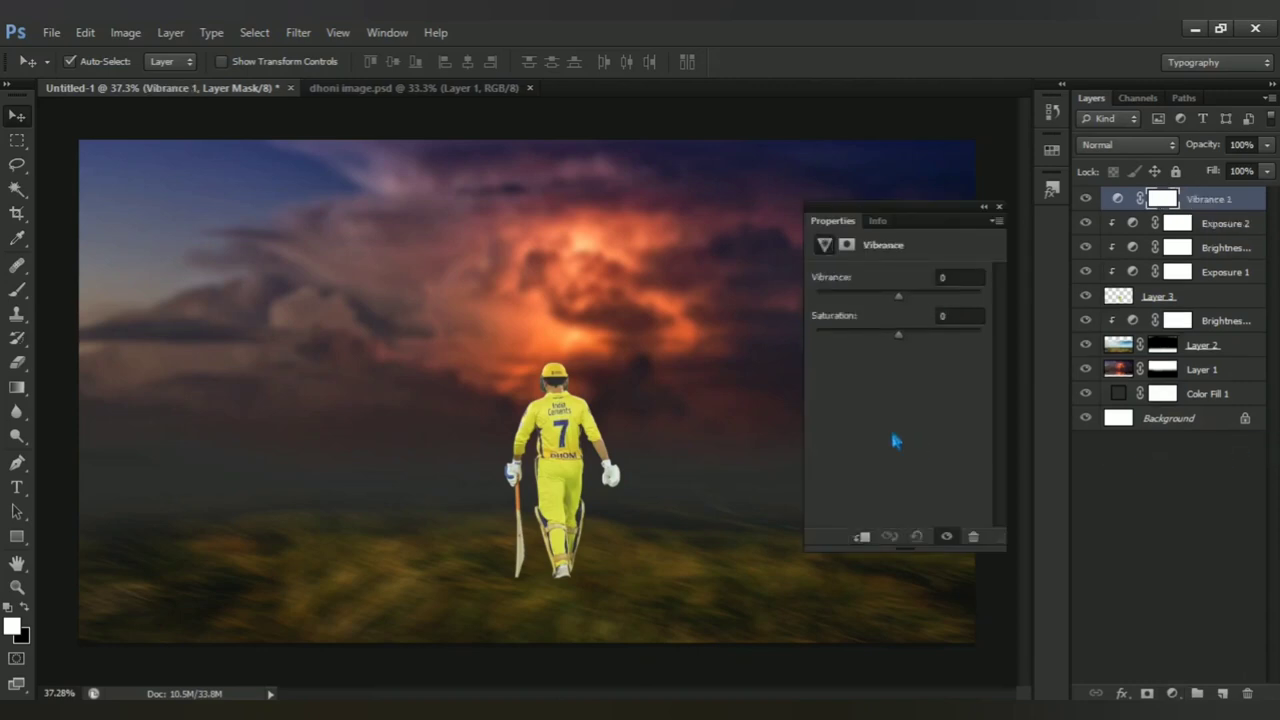
{"action": "left_click", "coordinate": [861, 536]}
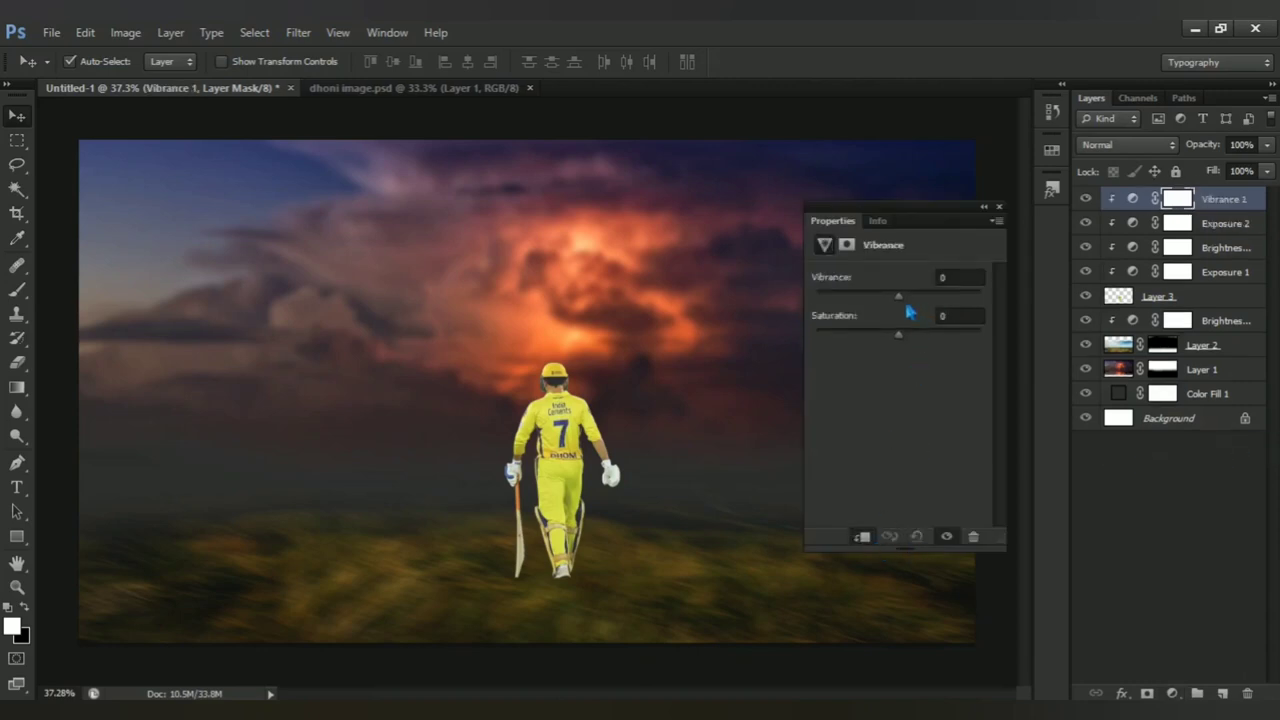
{"action": "left_click_drag", "start_coordinate": [906, 306], "coordinate": [977, 311]}
{"action": "left_click_drag", "start_coordinate": [905, 340], "coordinate": [908, 341]}
{"action": "left_click_drag", "start_coordinate": [908, 336], "coordinate": [906, 336]}
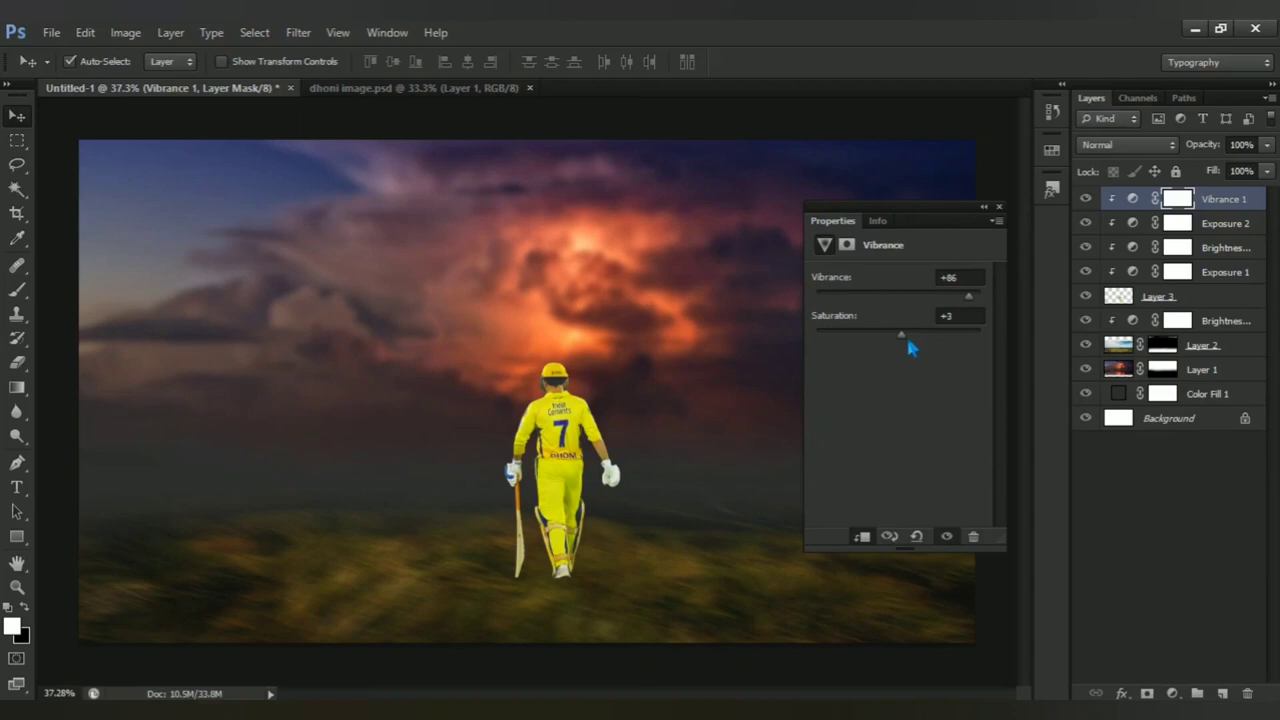
{"action": "left_click", "coordinate": [955, 538]}
{"action": "left_click", "coordinate": [999, 207]}
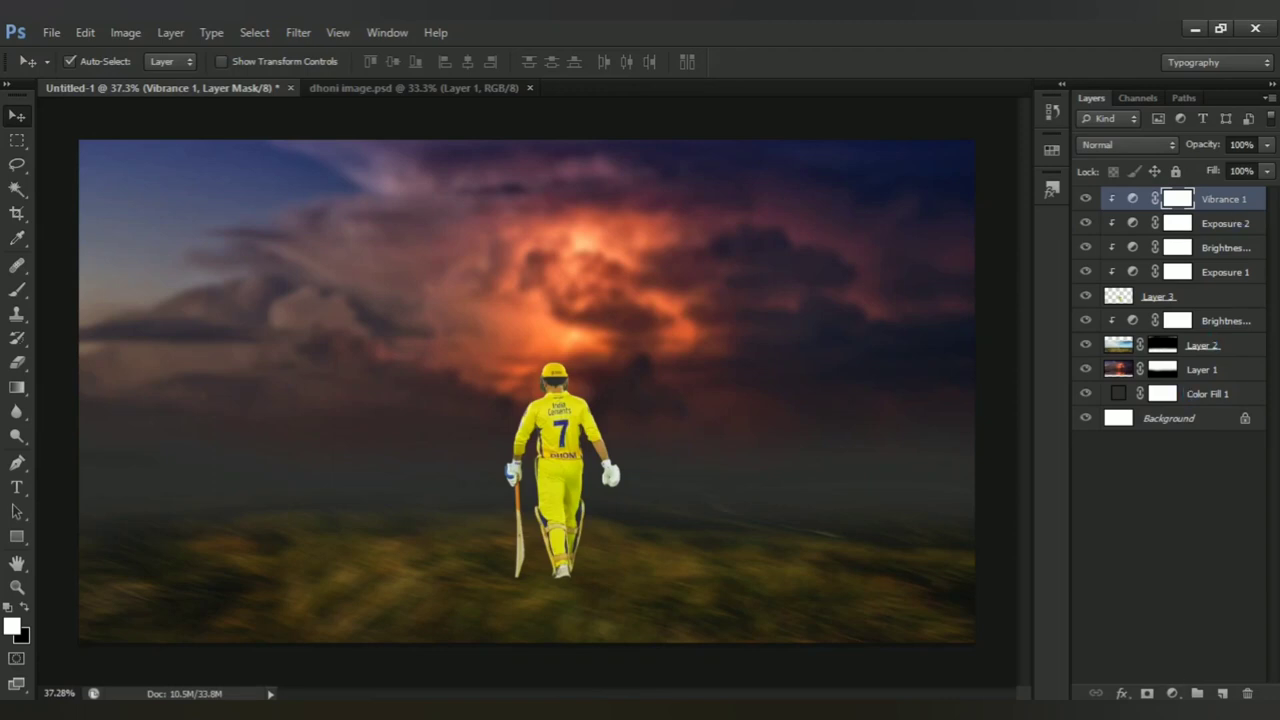
{"action": "left_click", "coordinate": [1172, 693]}
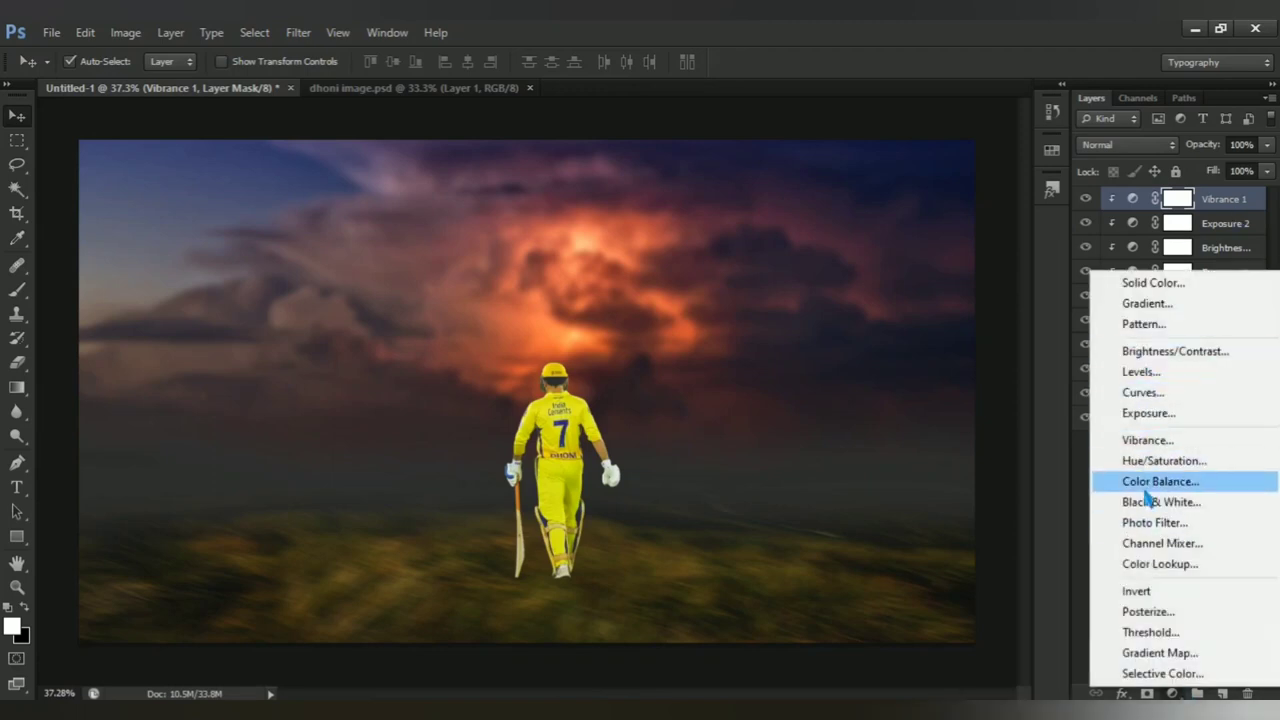
Step: Add a Color Balance layer with the midtones yellow/blue slider at +27
{"action": "left_click", "coordinate": [1210, 487]}
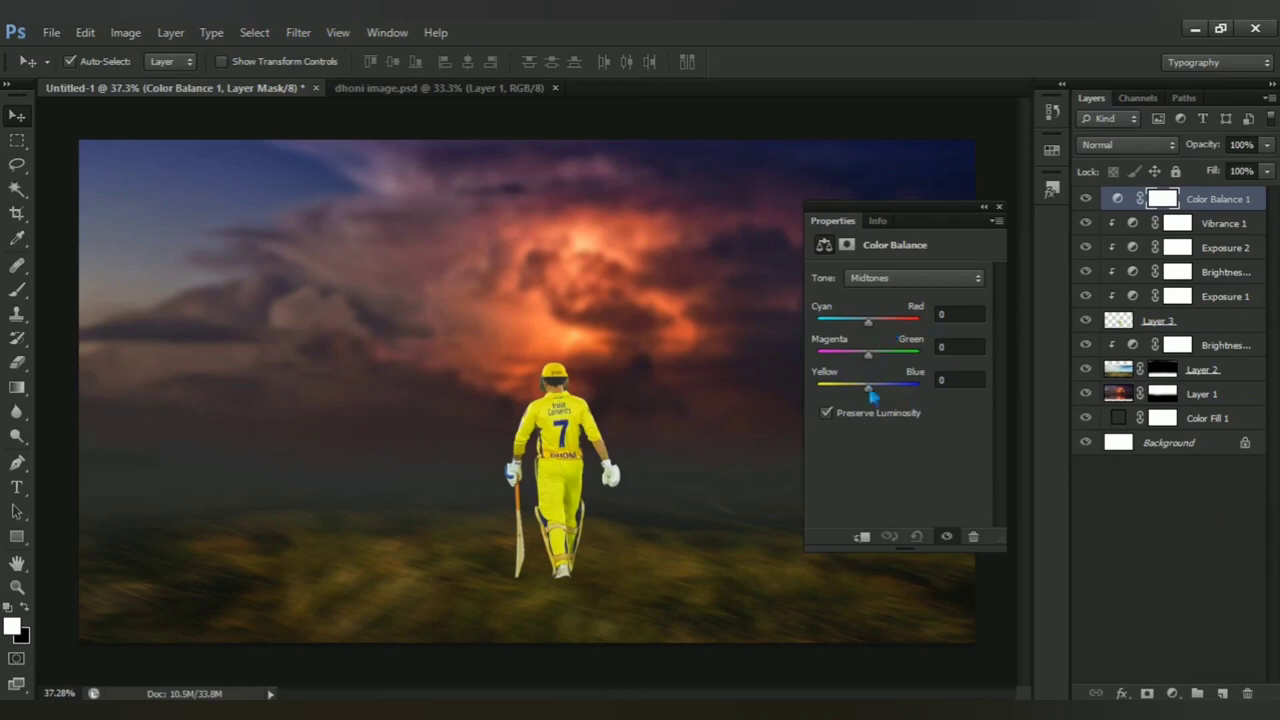
{"action": "left_click_drag", "start_coordinate": [868, 388], "coordinate": [889, 388]}
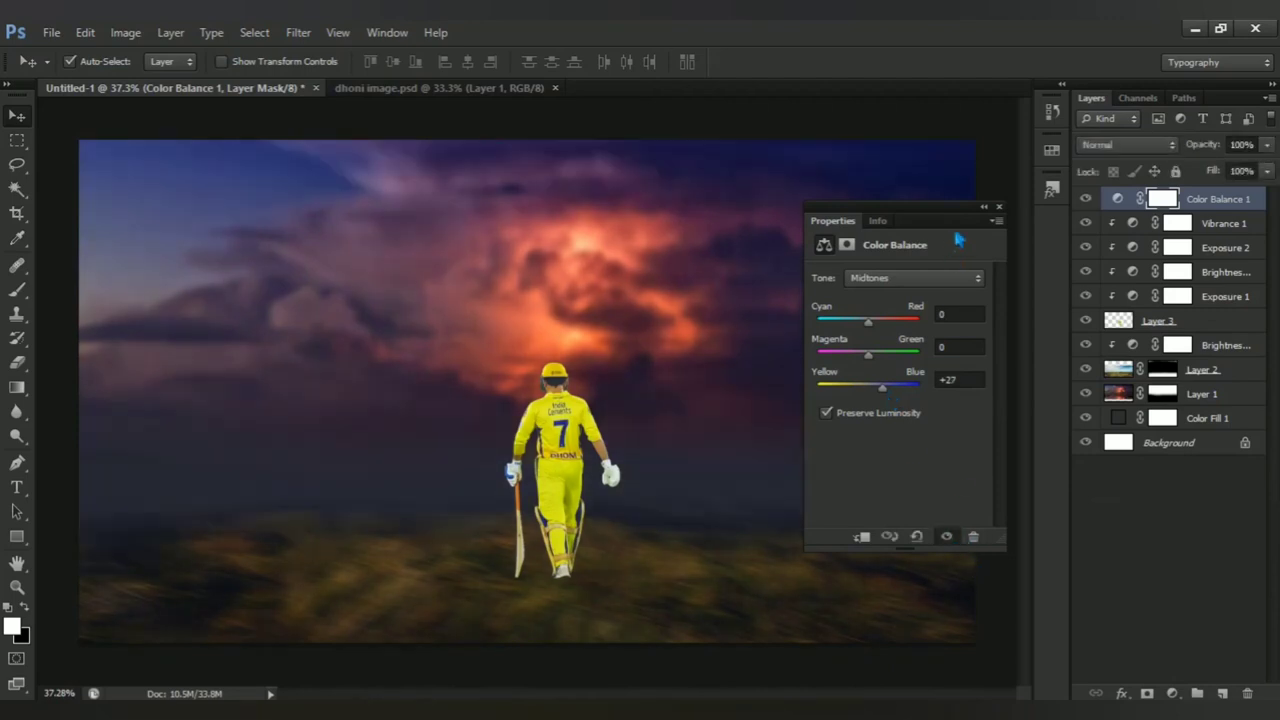
{"action": "left_click", "coordinate": [998, 207]}
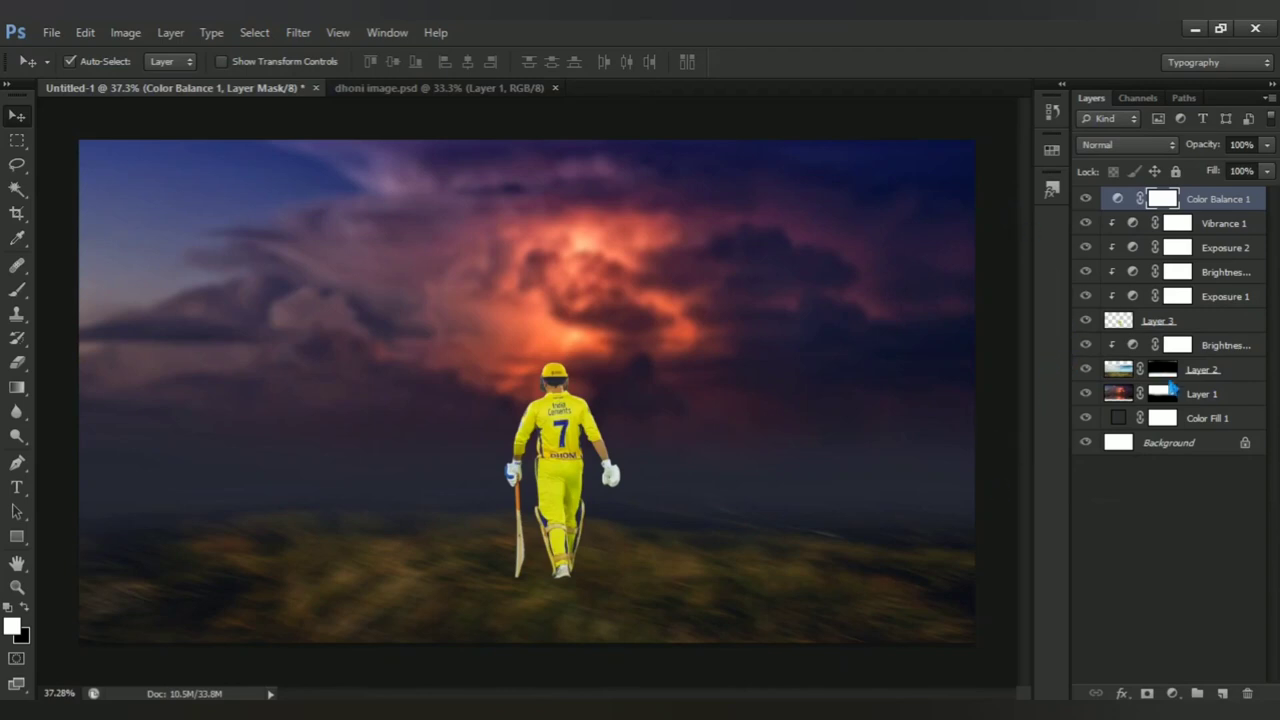
Step: Select the lower Brightness/Contrast layer and zoom in on the cricketer's feet
{"action": "left_click", "coordinate": [1231, 350]}
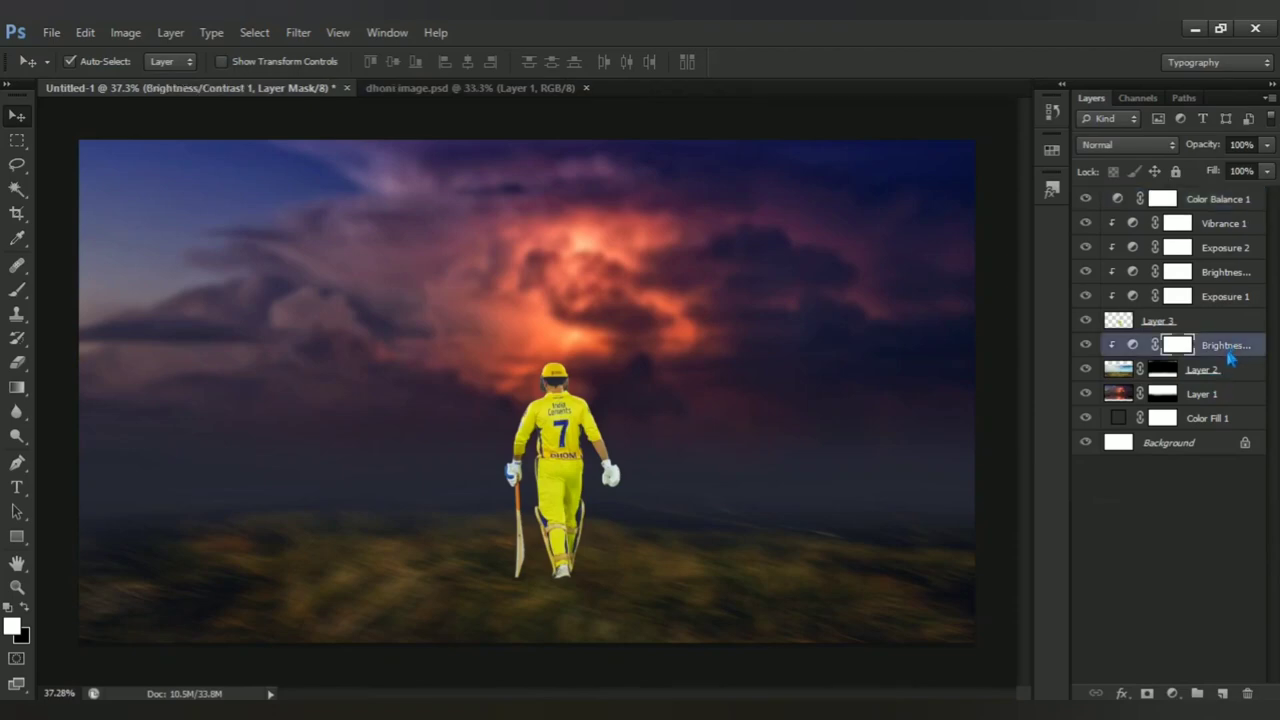
{"action": "scroll", "coordinate": [586, 591], "scroll_direction": "up", "scroll_amount": 1}
{"action": "scroll", "coordinate": [586, 586], "scroll_direction": "up", "scroll_amount": 1}
{"action": "scroll", "coordinate": [606, 554], "scroll_direction": "up", "scroll_amount": 1}
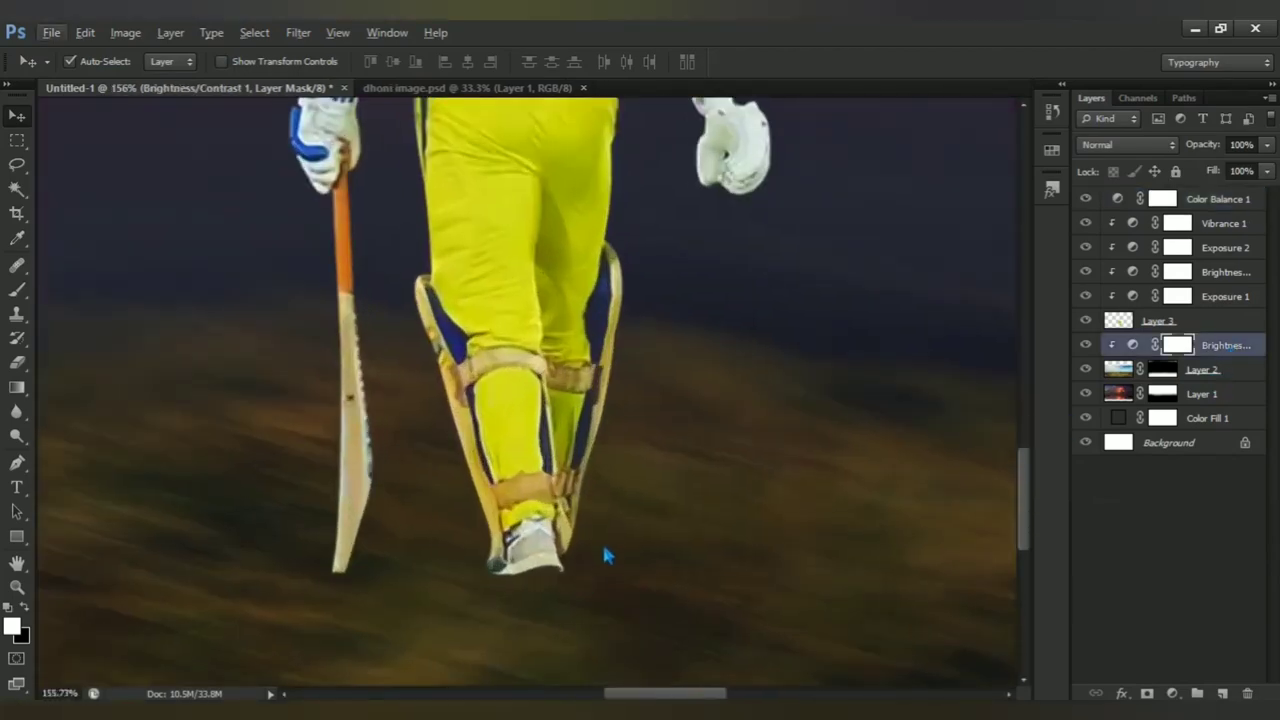
{"action": "scroll", "coordinate": [633, 438], "scroll_direction": "up", "scroll_amount": 1}
{"action": "scroll", "coordinate": [625, 430], "scroll_direction": "up", "scroll_amount": 1}
{"action": "scroll", "coordinate": [600, 424], "scroll_direction": "up", "scroll_amount": 1}
{"action": "scroll", "coordinate": [589, 416], "scroll_direction": "up", "scroll_amount": 1}
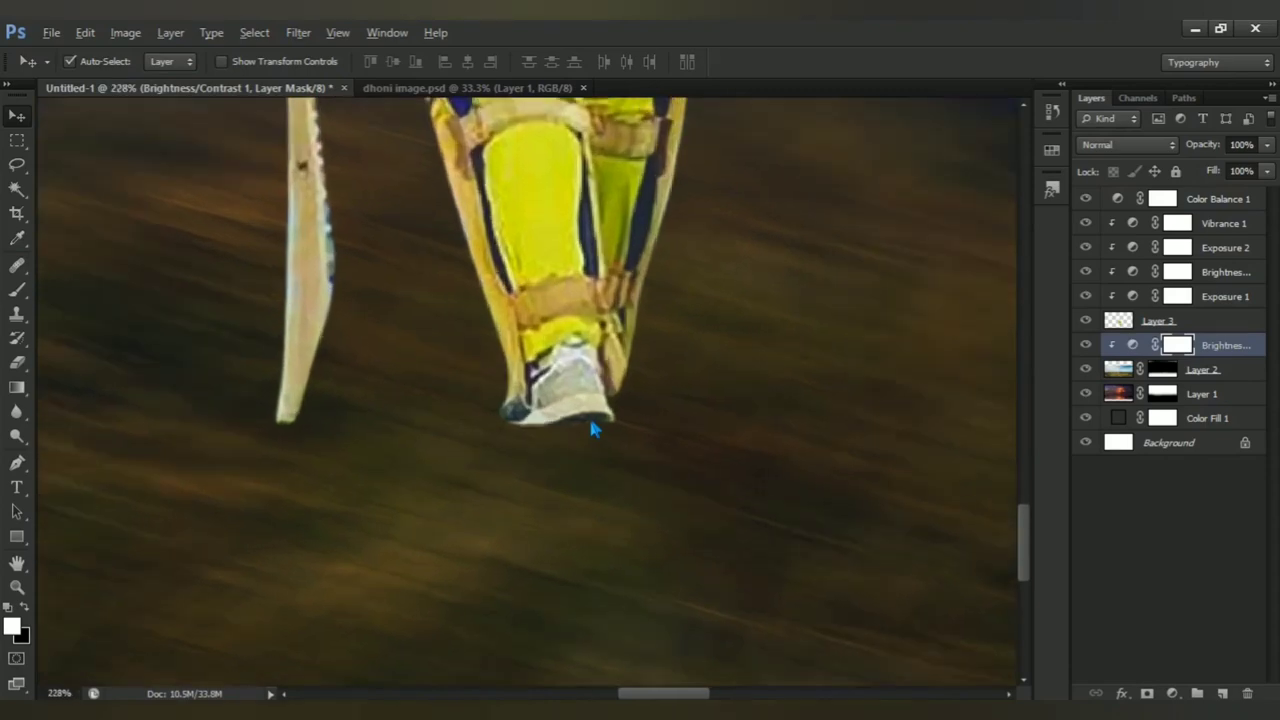
{"action": "scroll", "coordinate": [667, 436], "scroll_direction": "left", "scroll_amount": 2}
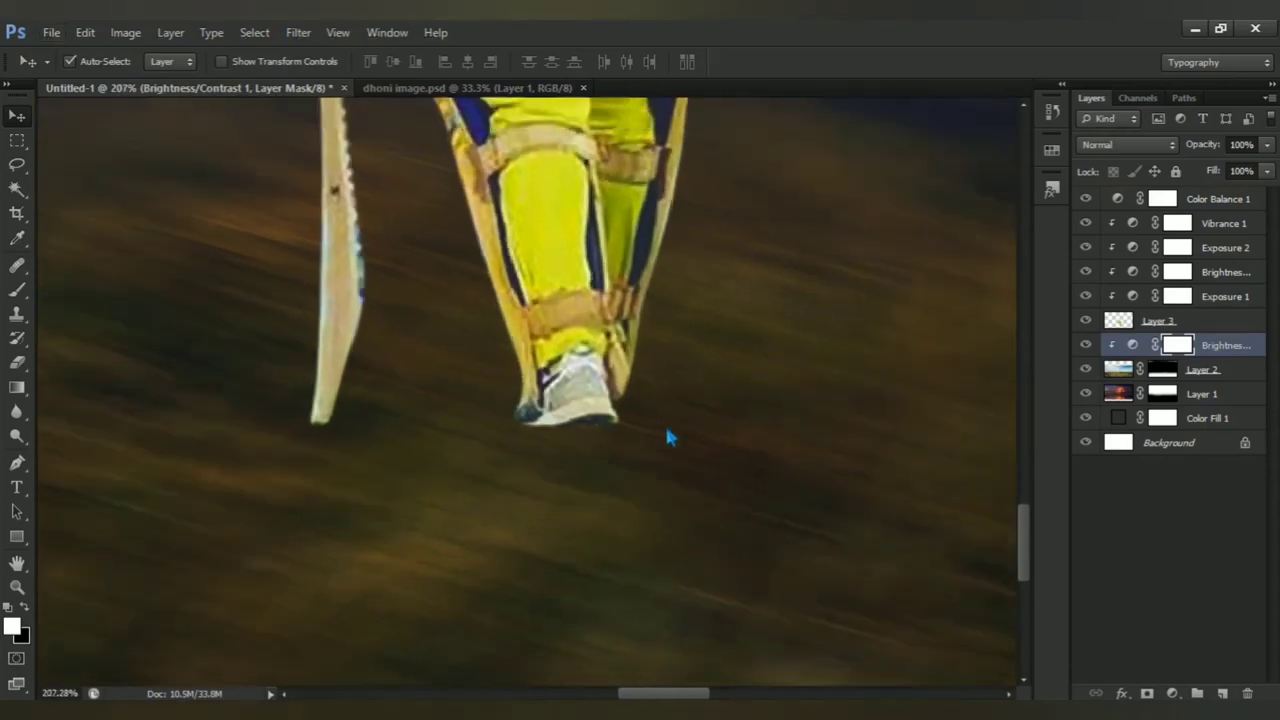
{"action": "scroll", "coordinate": [585, 451], "scroll_direction": "up", "scroll_amount": 1}
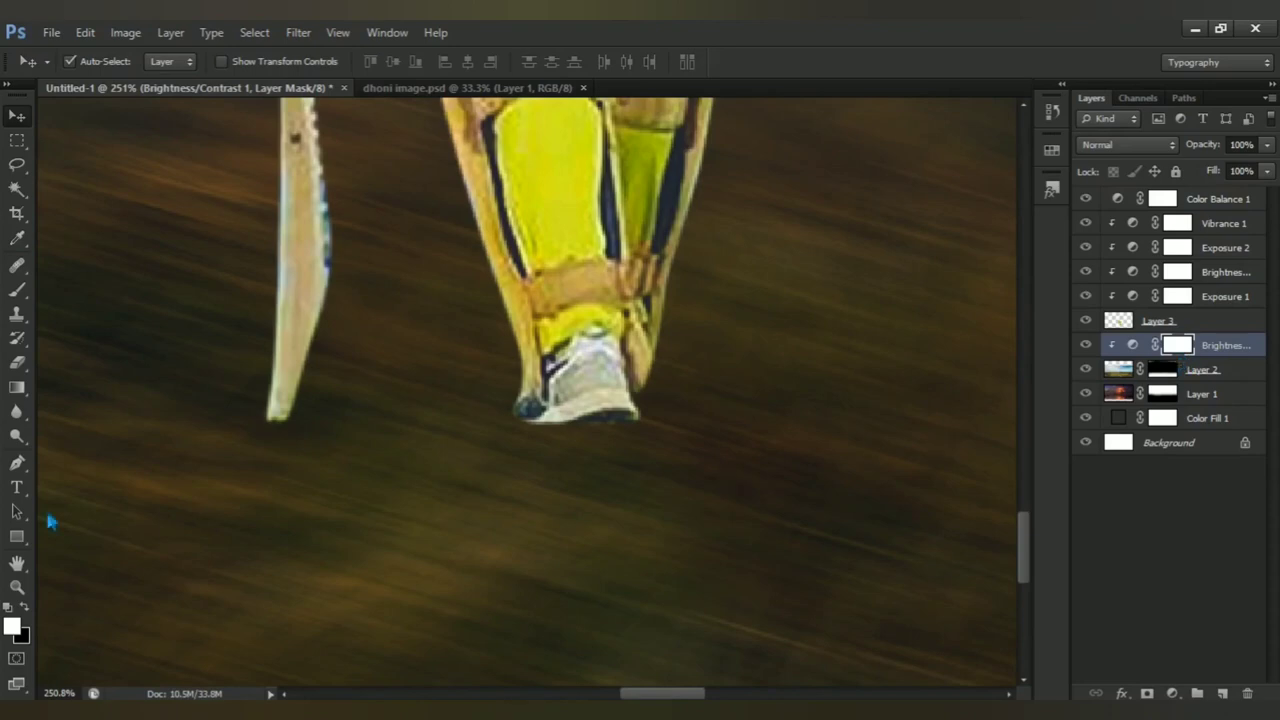
Step: On a new Layer 4, paint a soft black shadow under the player's shoe
{"action": "left_click", "coordinate": [17, 290]}
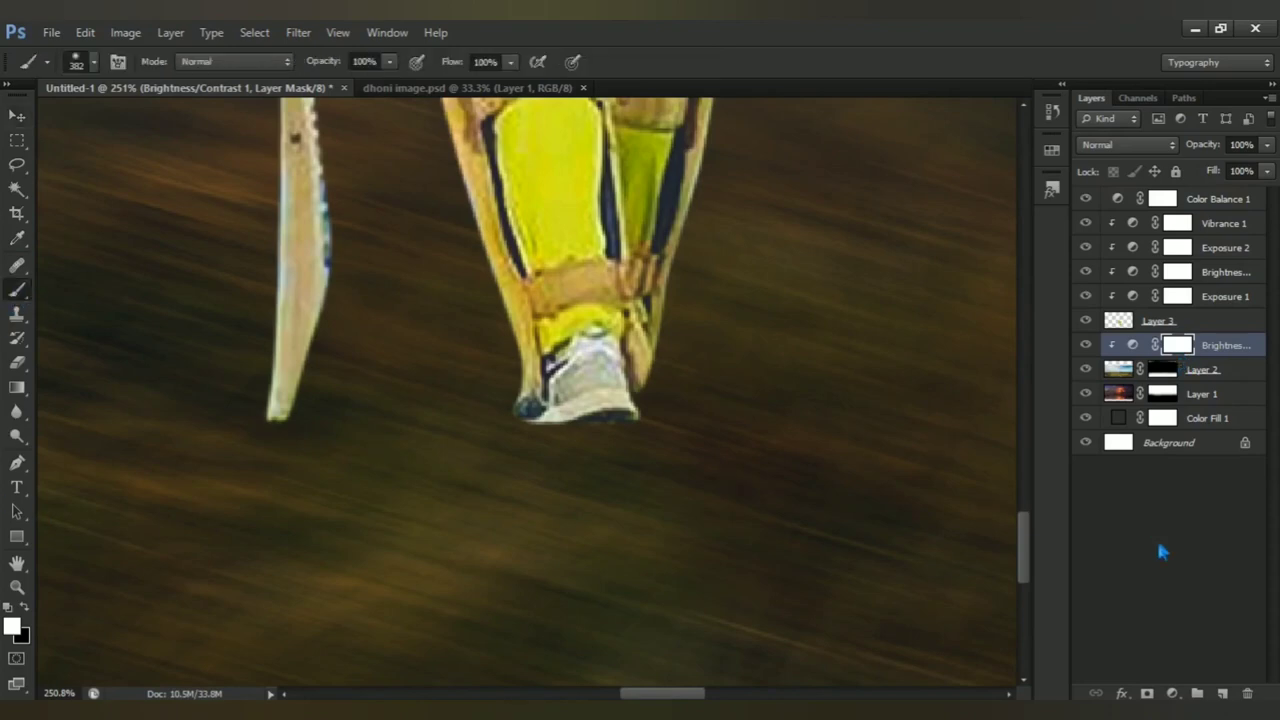
{"action": "left_click", "coordinate": [1222, 693]}
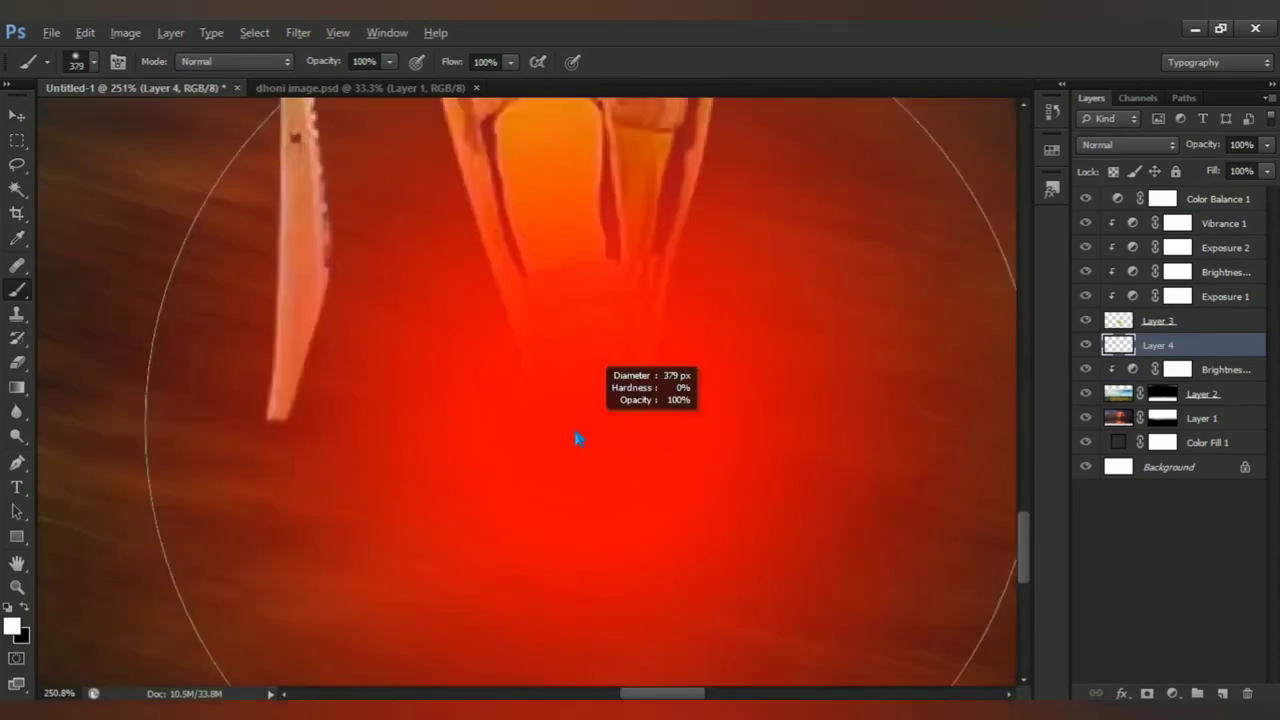
{"action": "left_click_drag", "start_coordinate": [590, 425], "coordinate": [189, 434]}
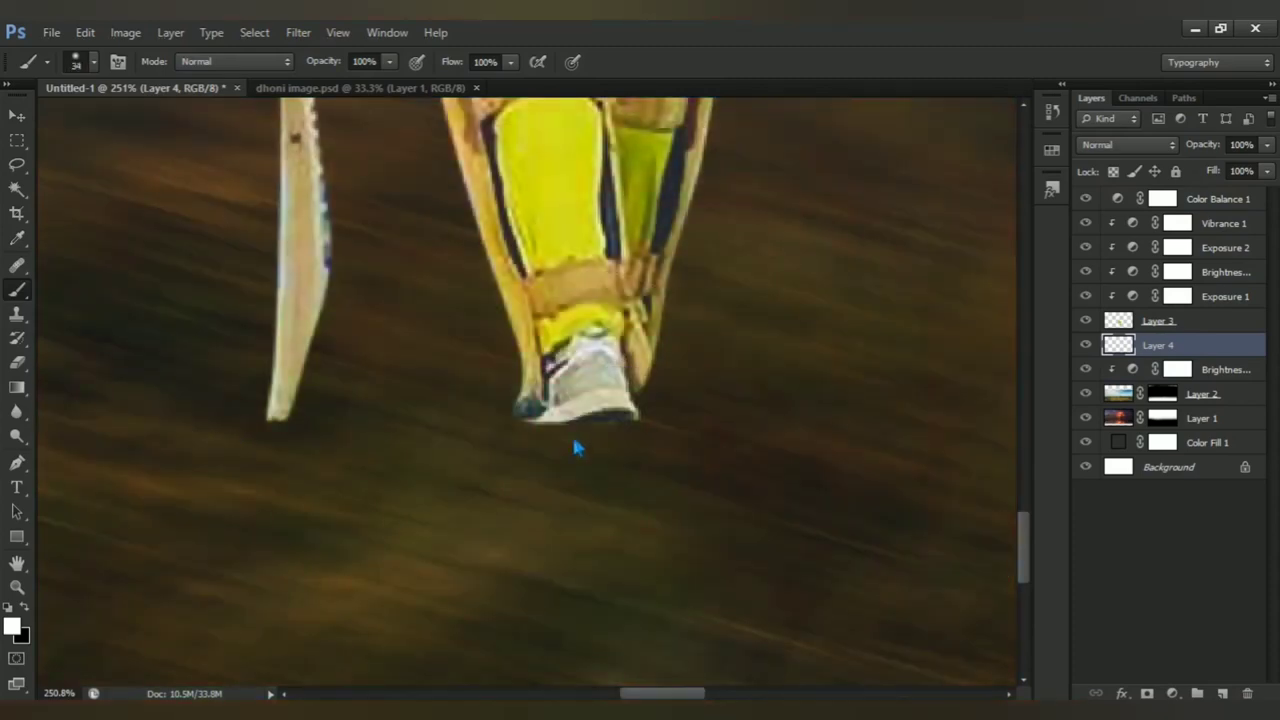
{"action": "left_click", "coordinate": [634, 424]}
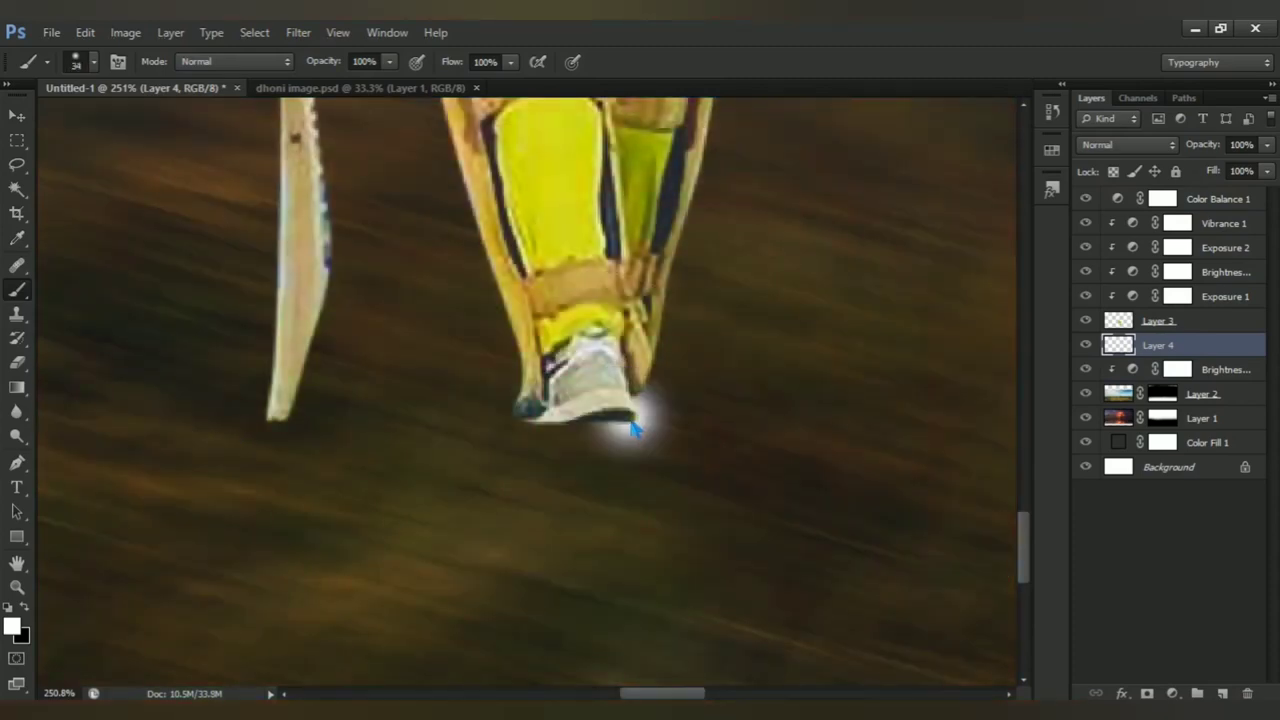
{"action": "key", "text": "ctrl+z"}
{"action": "left_click", "coordinate": [26, 609]}
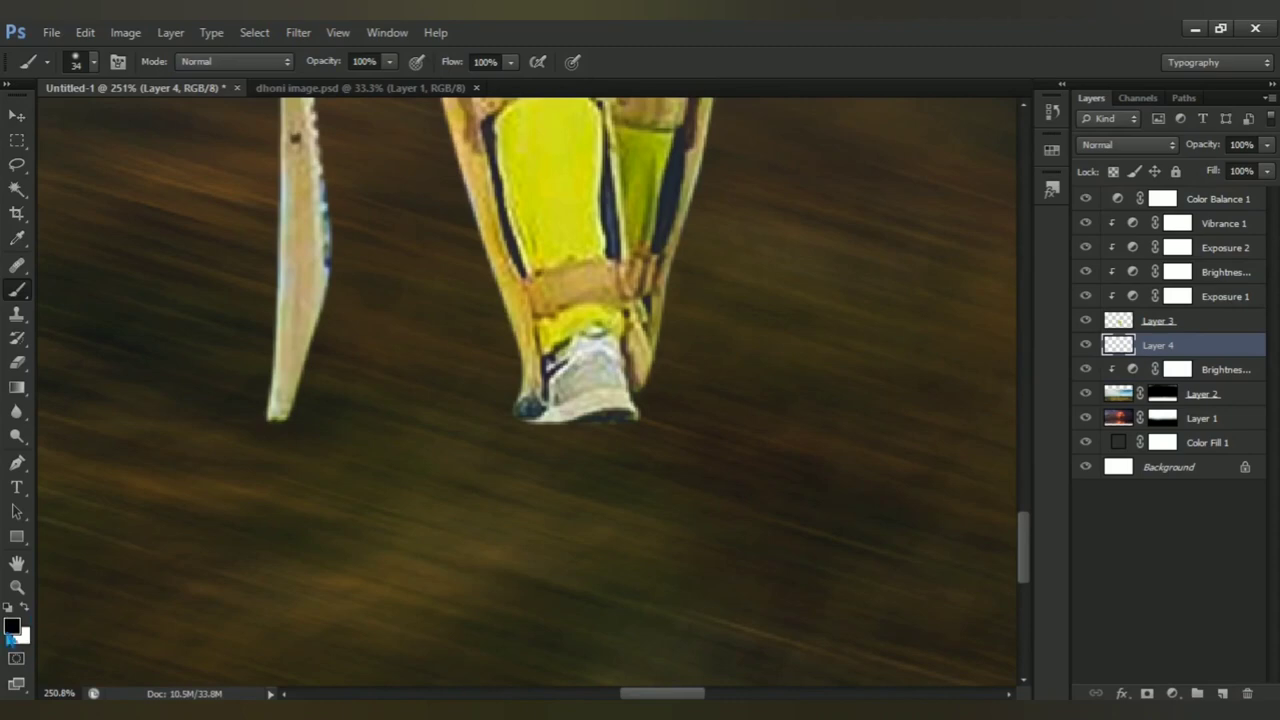
{"action": "mouse_move", "coordinate": [613, 427]}
{"action": "left_mouse_down"}
{"action": "mouse_move", "coordinate": [634, 423]}
{"action": "mouse_move", "coordinate": [538, 426]}
{"action": "left_mouse_up"}
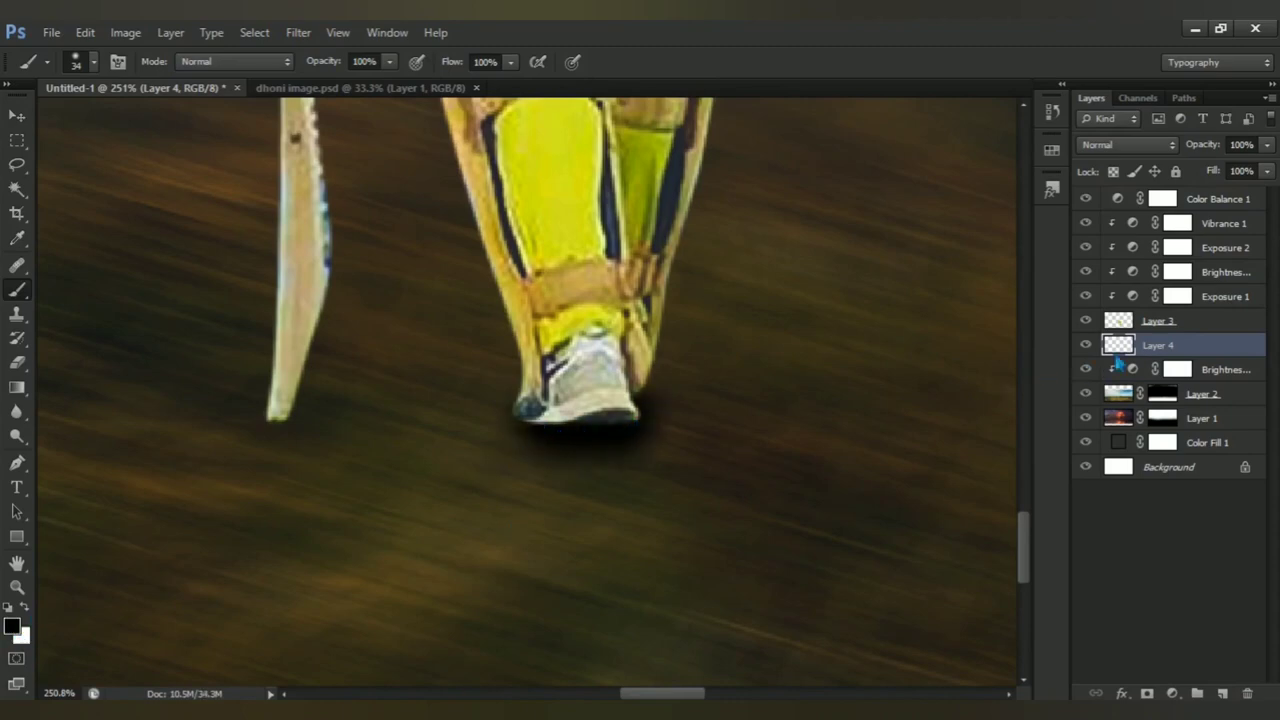
Step: Add a white layer mask to Layer 4 with black as foreground, and zoom back out
{"action": "left_click", "coordinate": [1147, 693]}
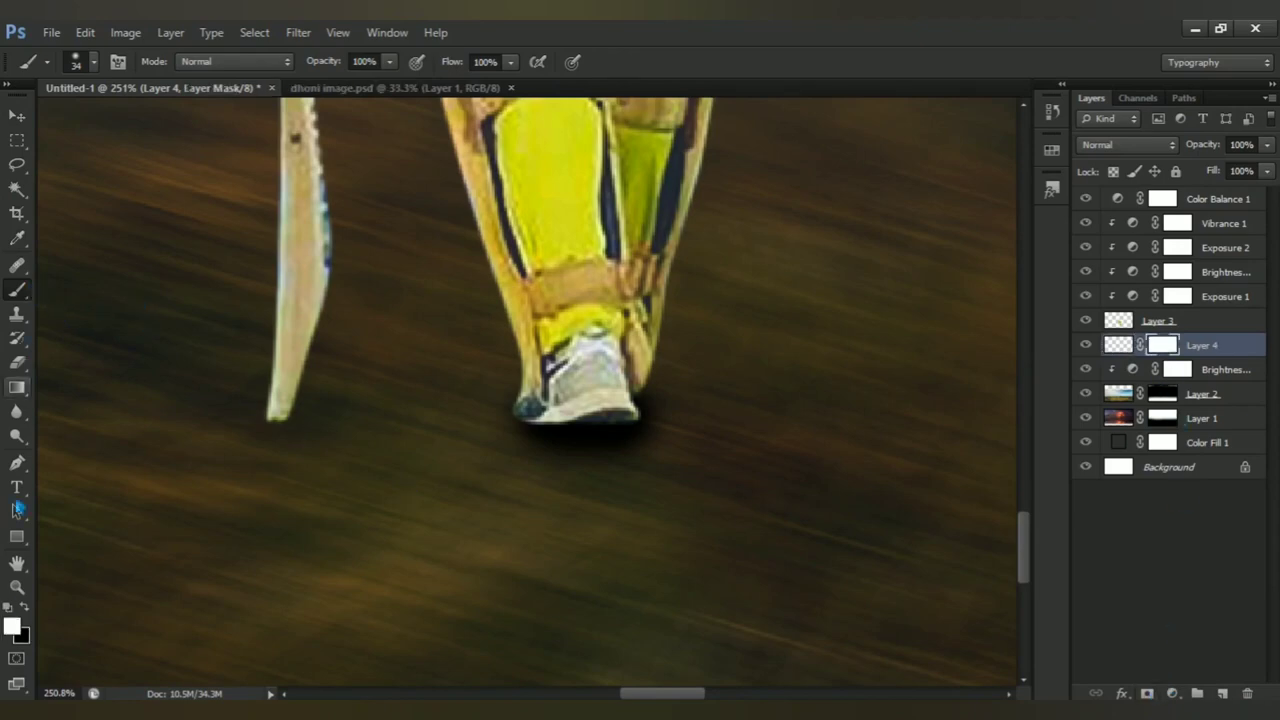
{"action": "left_click", "coordinate": [26, 608]}
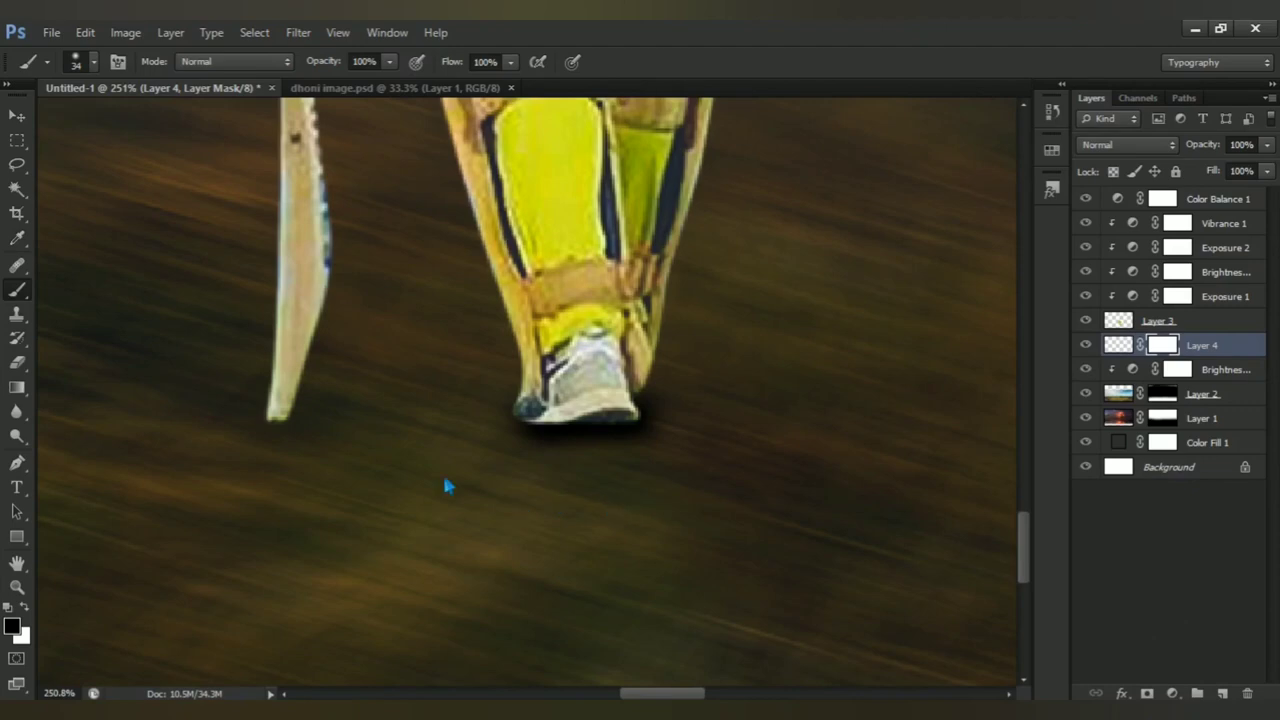
{"action": "scroll", "coordinate": [525, 400], "scroll_direction": "down", "scroll_amount": 3}
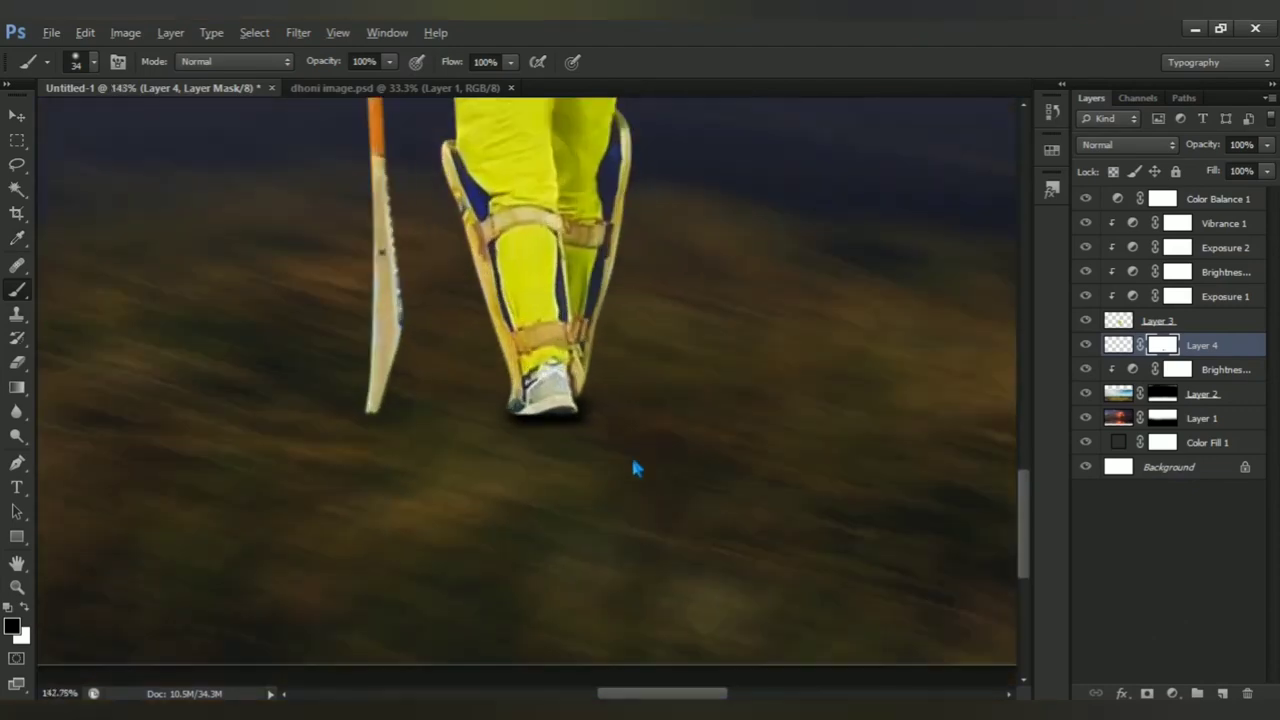
{"action": "scroll", "coordinate": [634, 466], "scroll_direction": "down", "scroll_amount": 1}
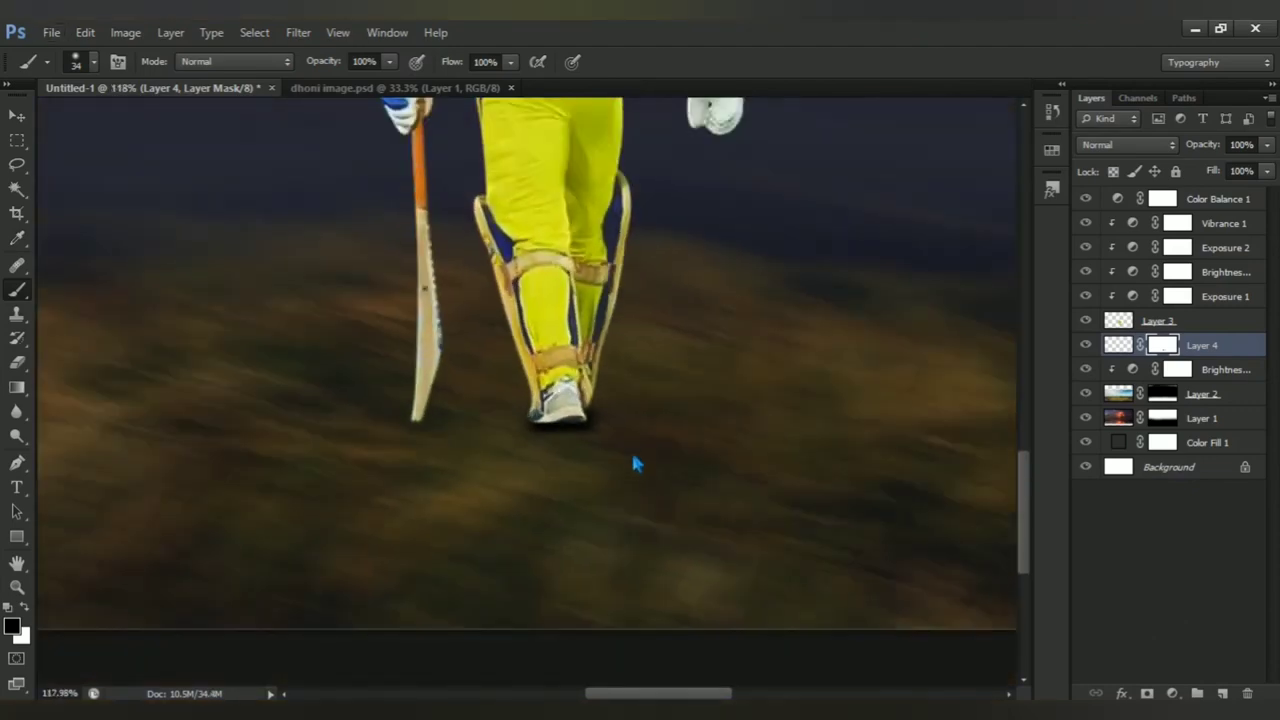
{"action": "scroll", "coordinate": [634, 463], "scroll_direction": "down", "scroll_amount": 1}
{"action": "scroll", "coordinate": [634, 463], "scroll_direction": "down", "scroll_amount": 1}
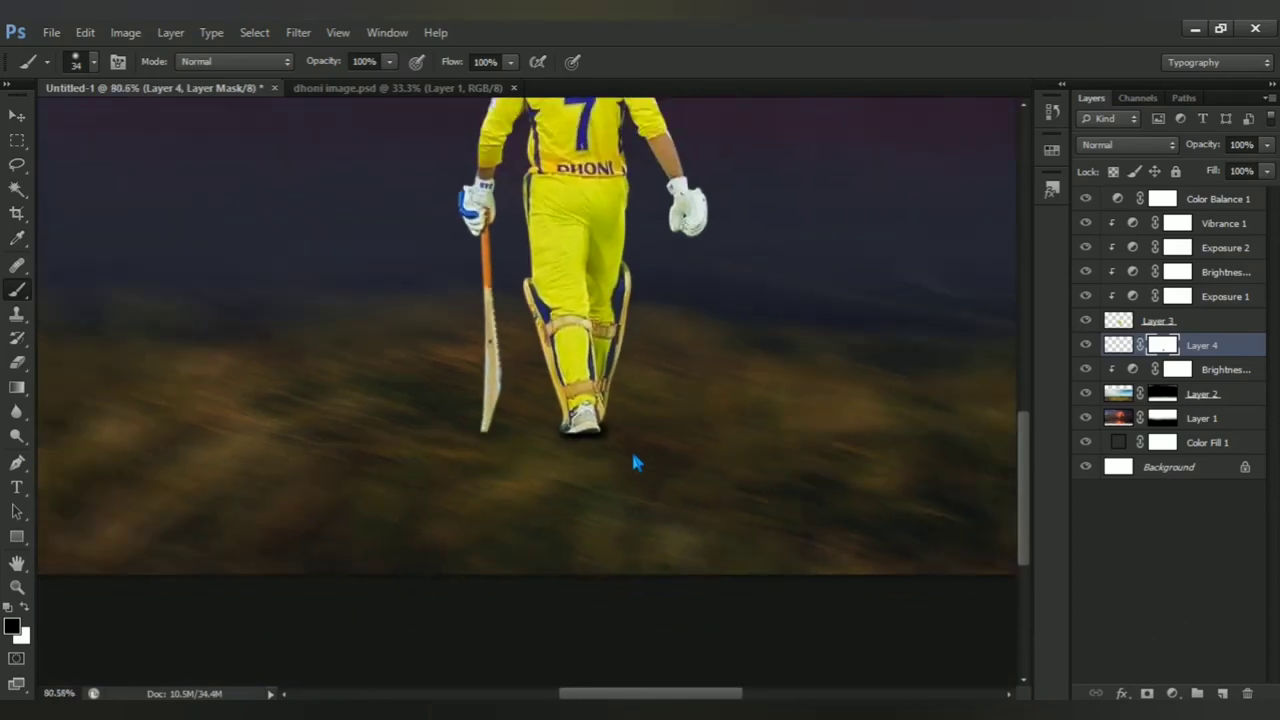
{"action": "scroll", "coordinate": [560, 440], "scroll_direction": "down", "scroll_amount": 1}
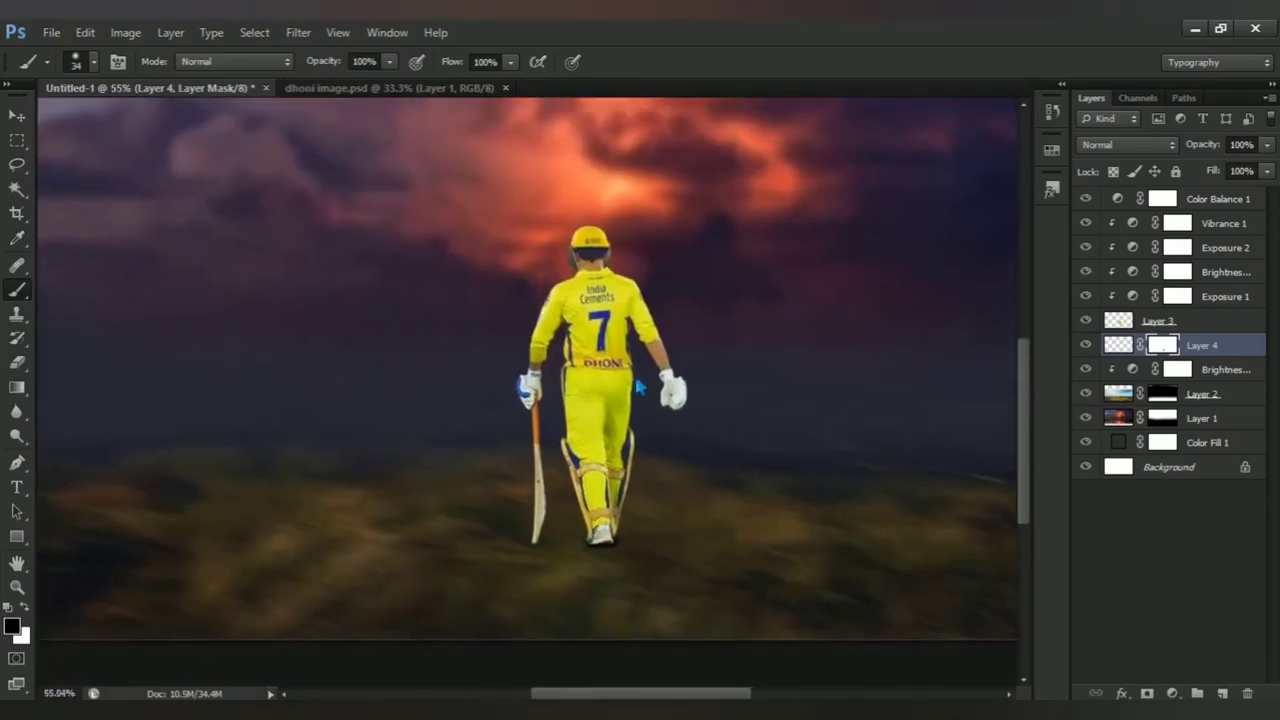
{"action": "scroll", "coordinate": [600, 448], "scroll_direction": "up", "scroll_amount": 1}
{"action": "left_click", "coordinate": [1193, 321]}
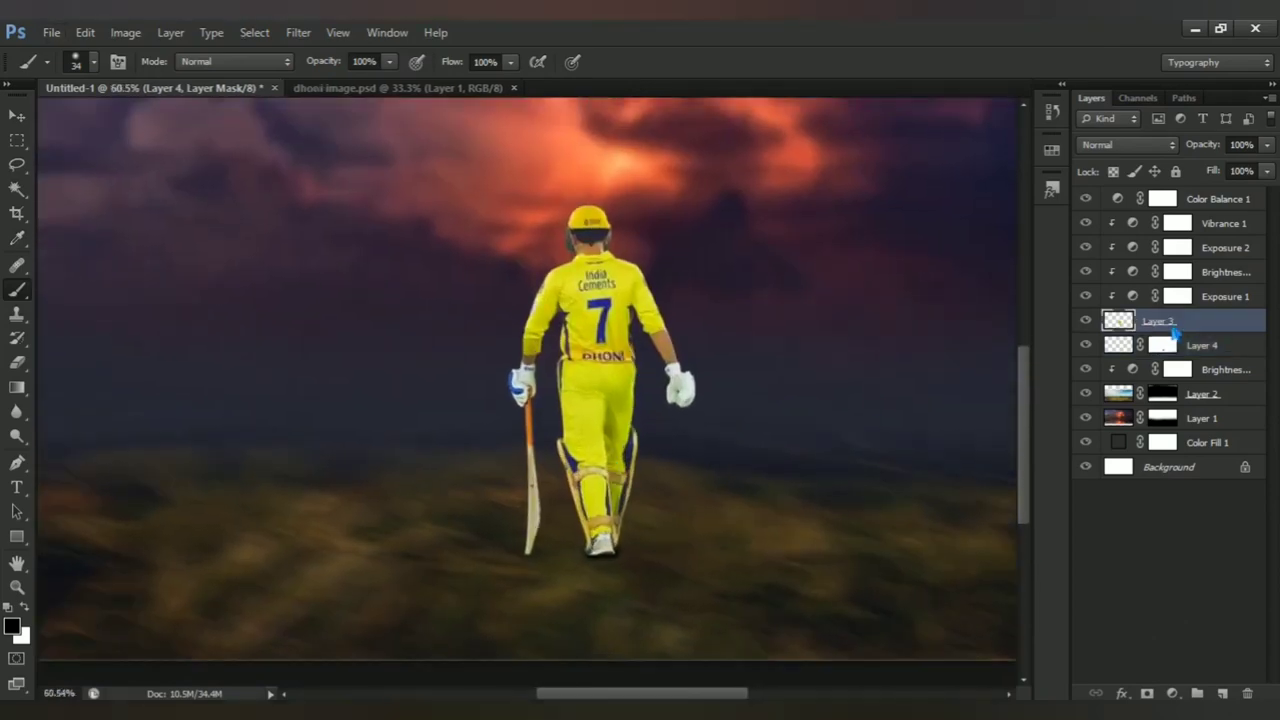
Step: Fill the cricketer's outline with black on a new layer above Layer 4
{"action": "left_click", "coordinate": [1131, 324], "text": "ctrl"}
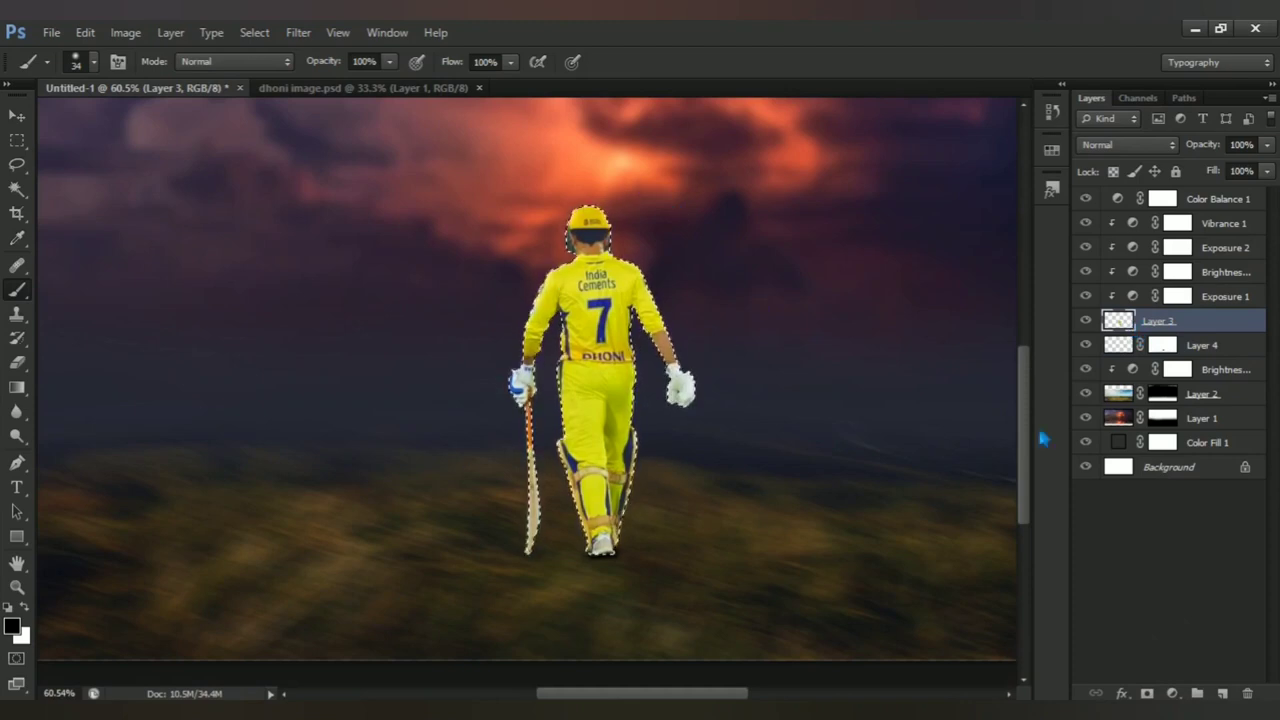
{"action": "left_click", "coordinate": [1210, 349]}
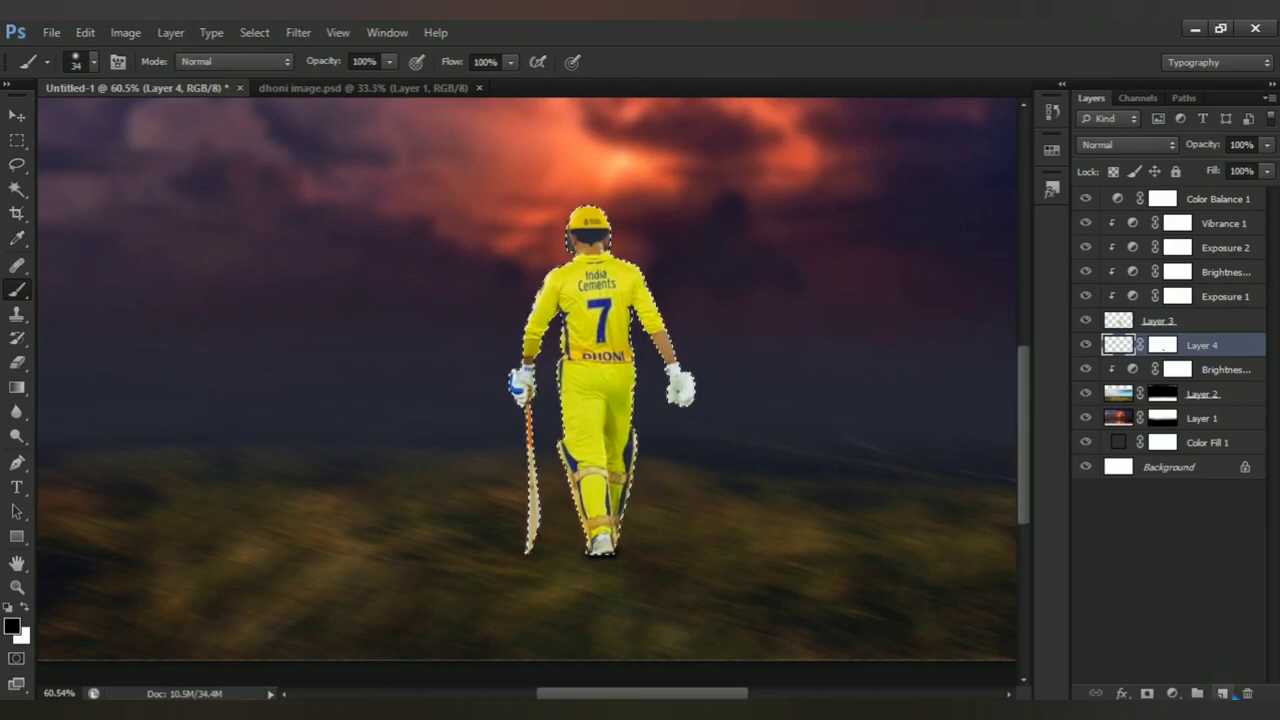
{"action": "left_click", "coordinate": [1222, 693]}
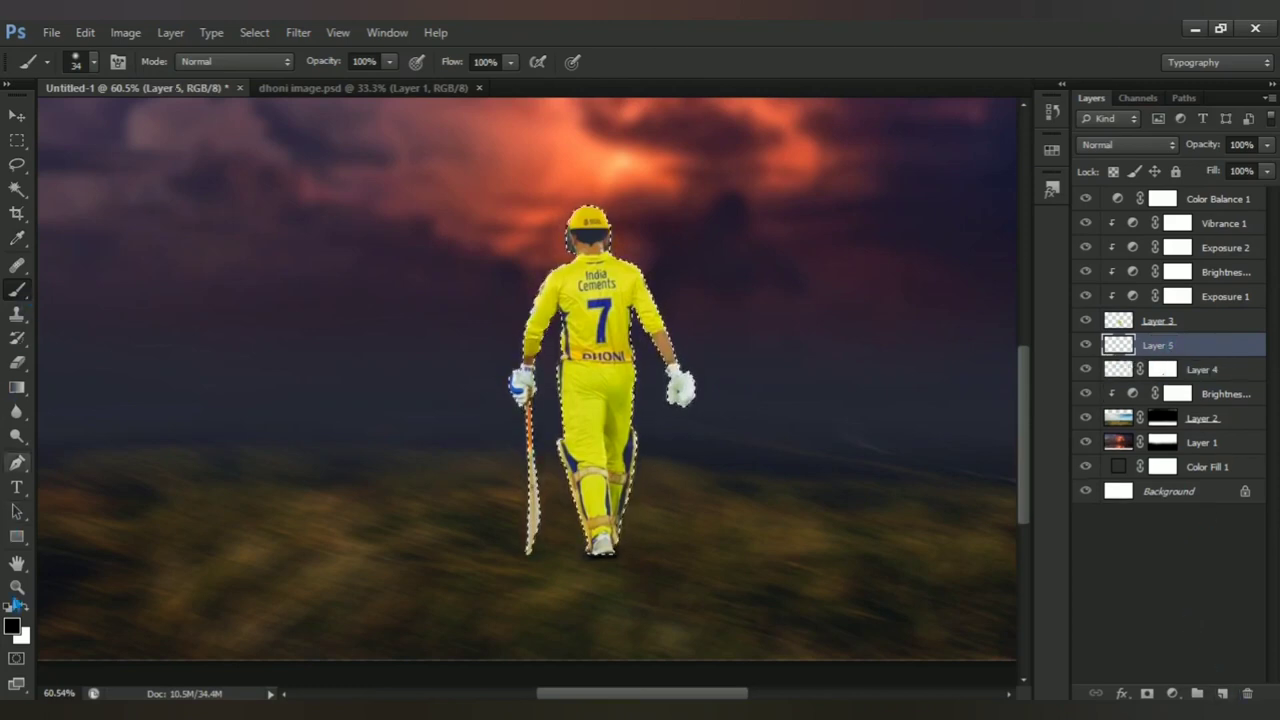
{"action": "left_click_drag", "start_coordinate": [645, 362], "coordinate": [750, 355]}
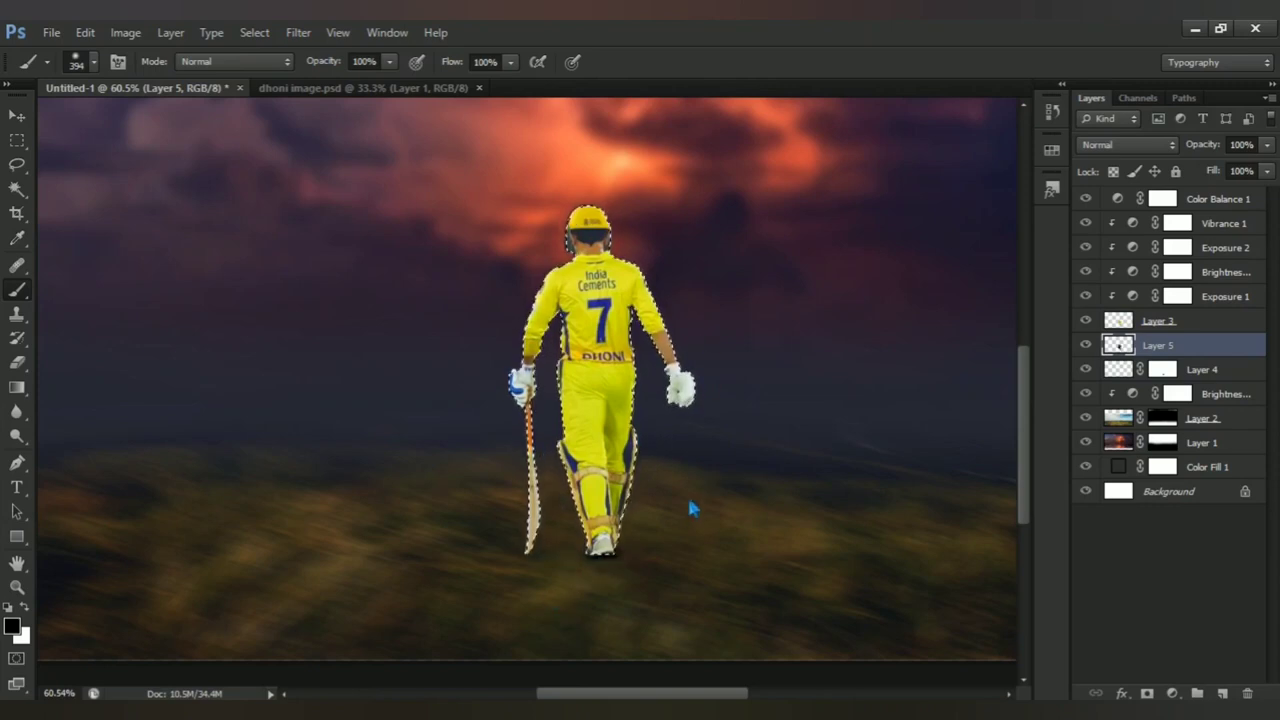
{"action": "key", "text": "ctrl+d"}
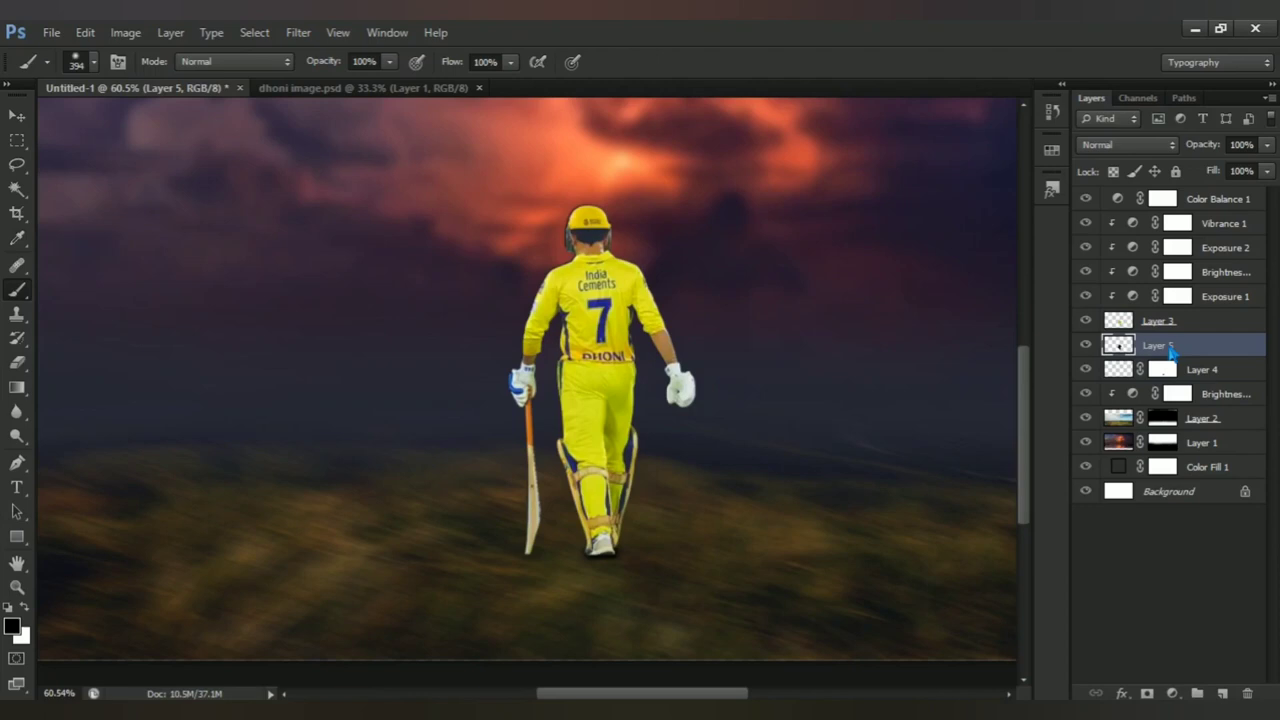
Step: Skew the black silhouette flat onto the ground to the player's left as a cast shadow
{"action": "key", "text": "ctrl+t"}
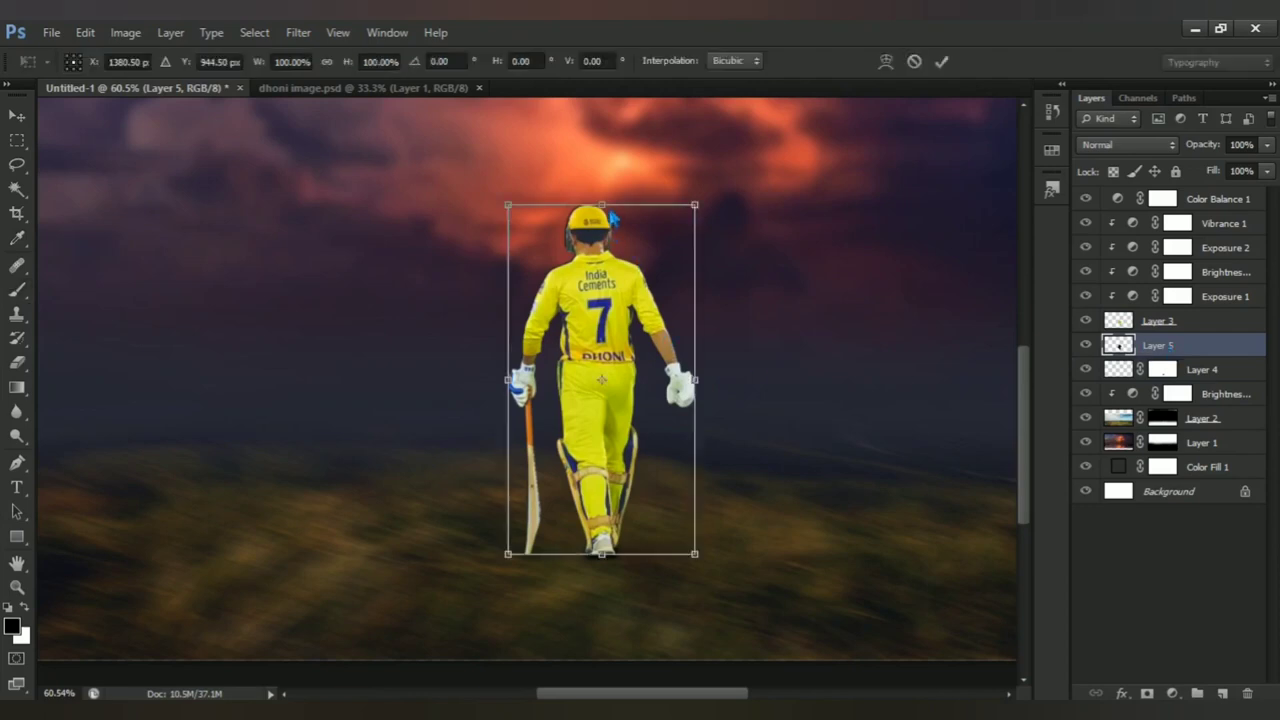
{"action": "mouse_move", "coordinate": [612, 218]}
{"action": "left_mouse_down"}
{"action": "mouse_move", "coordinate": [368, 455]}
{"action": "mouse_move", "coordinate": [341, 508]}
{"action": "left_mouse_up"}
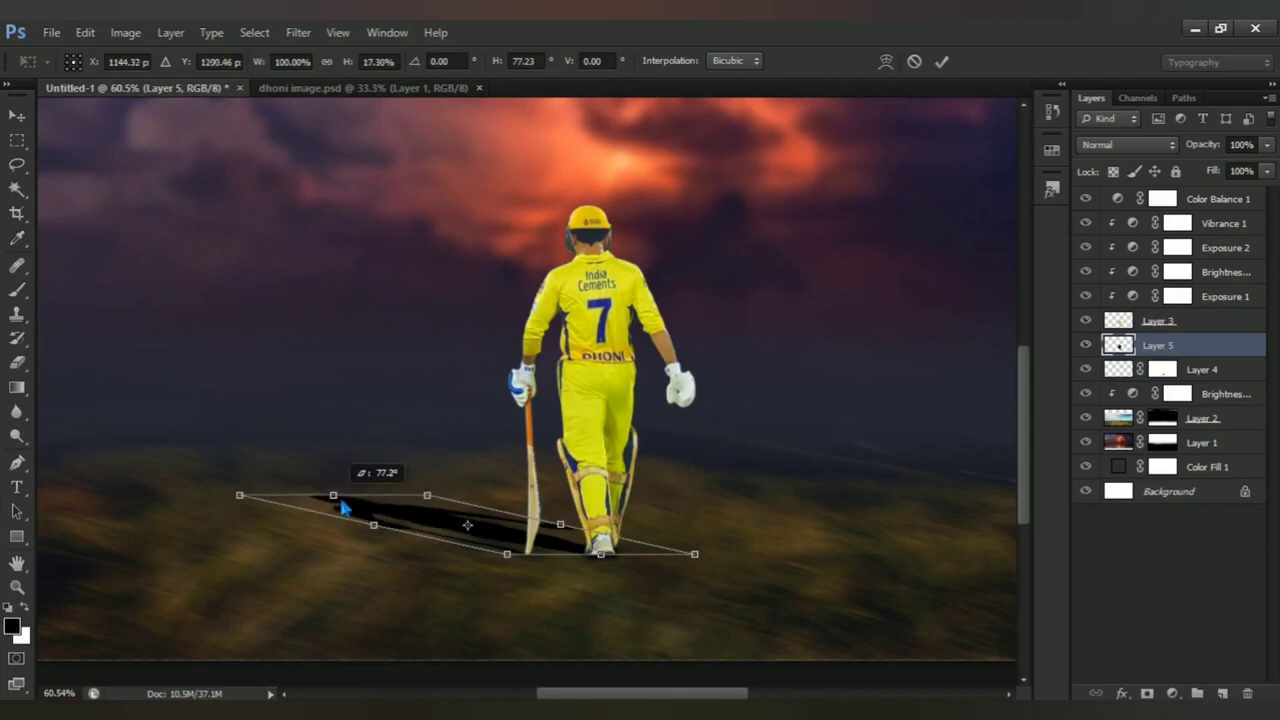
{"action": "scroll", "coordinate": [494, 560], "scroll_direction": "down", "scroll_amount": 2}
{"action": "scroll", "coordinate": [494, 560], "scroll_direction": "down", "scroll_amount": 2}
{"action": "scroll", "coordinate": [491, 558], "scroll_direction": "down", "scroll_amount": 2}
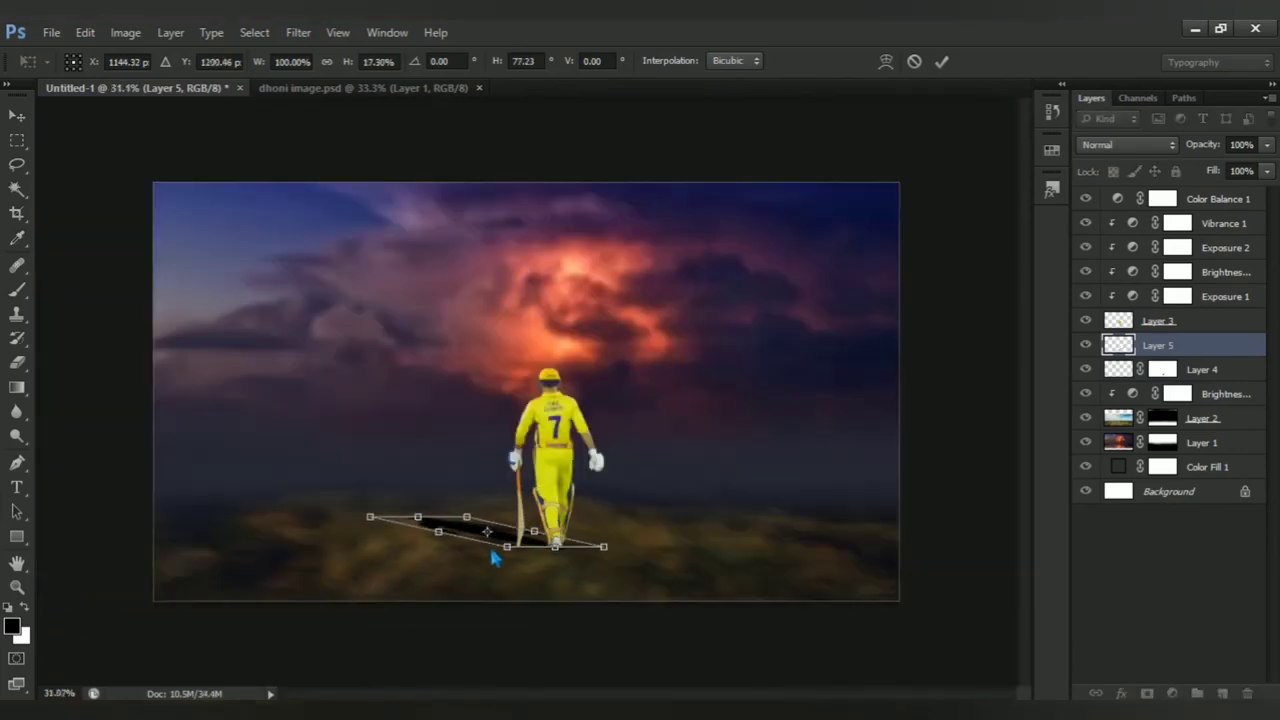
{"action": "scroll", "coordinate": [492, 551], "scroll_direction": "up", "scroll_amount": 1}
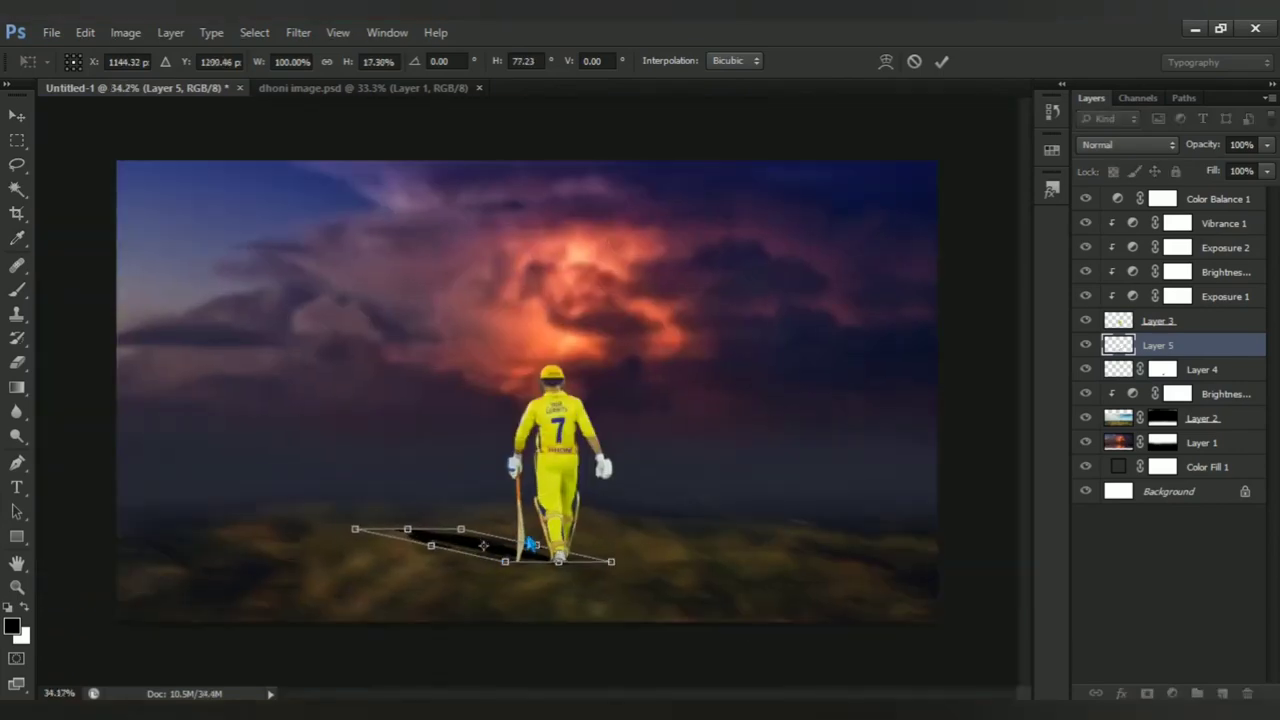
{"action": "key", "text": "b"}
{"action": "key", "text": "Return"}
{"action": "scroll", "coordinate": [482, 605], "scroll_direction": "up", "scroll_amount": 4}
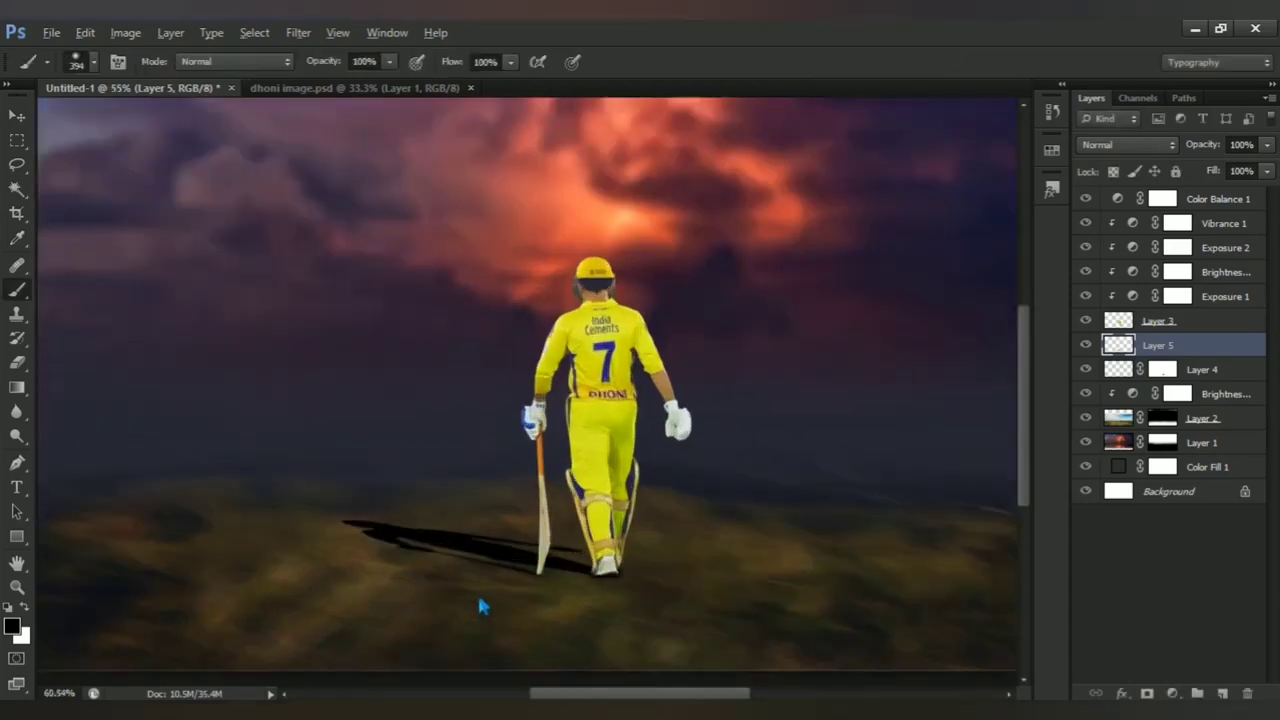
{"action": "scroll", "coordinate": [781, 512], "scroll_direction": "up", "scroll_amount": 3}
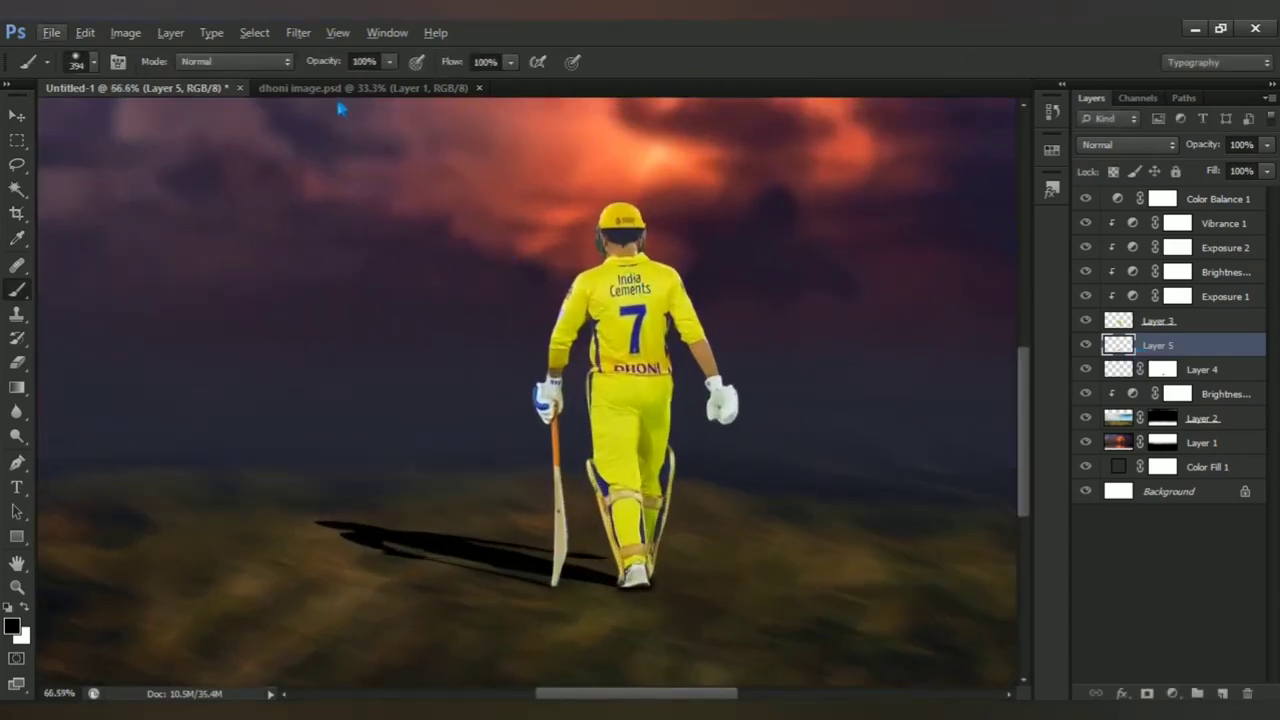
Step: Soften the cast shadow on Layer 5 with a 9.2-pixel Gaussian Blur, using Preview
{"action": "left_click", "coordinate": [298, 32]}
{"action": "mouse_move", "coordinate": [398, 221]}
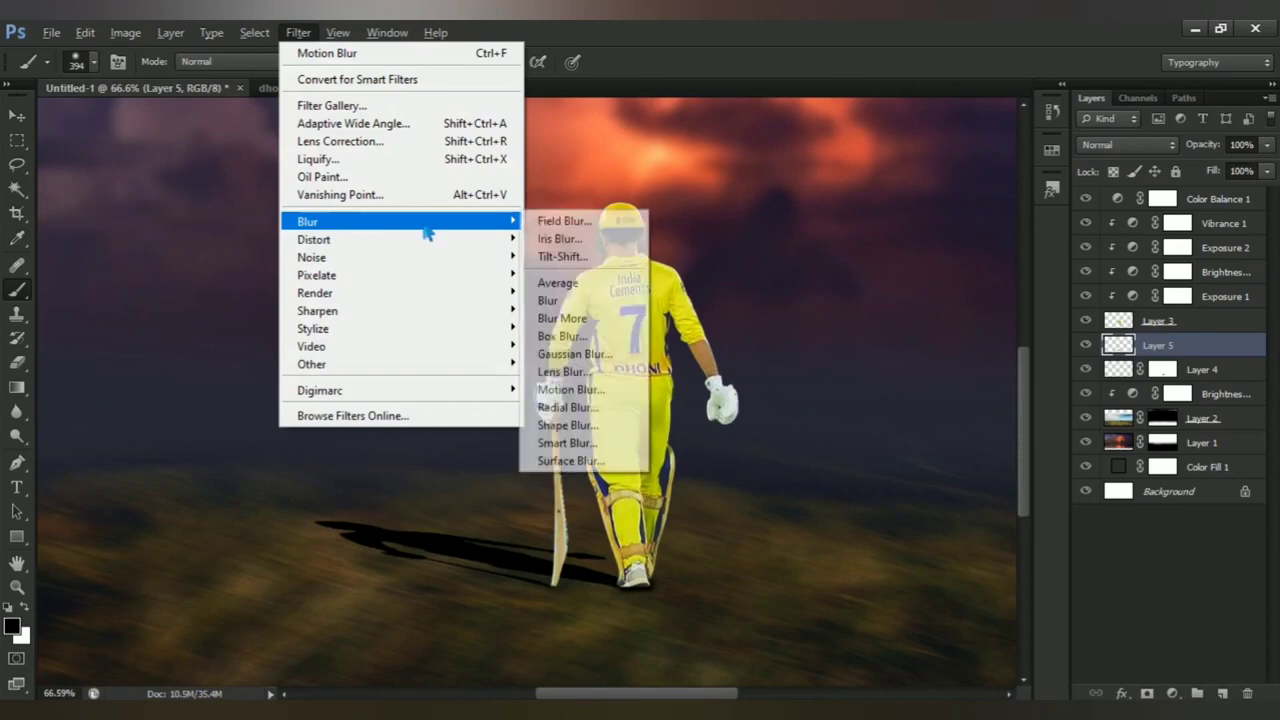
{"action": "left_click", "coordinate": [643, 362]}
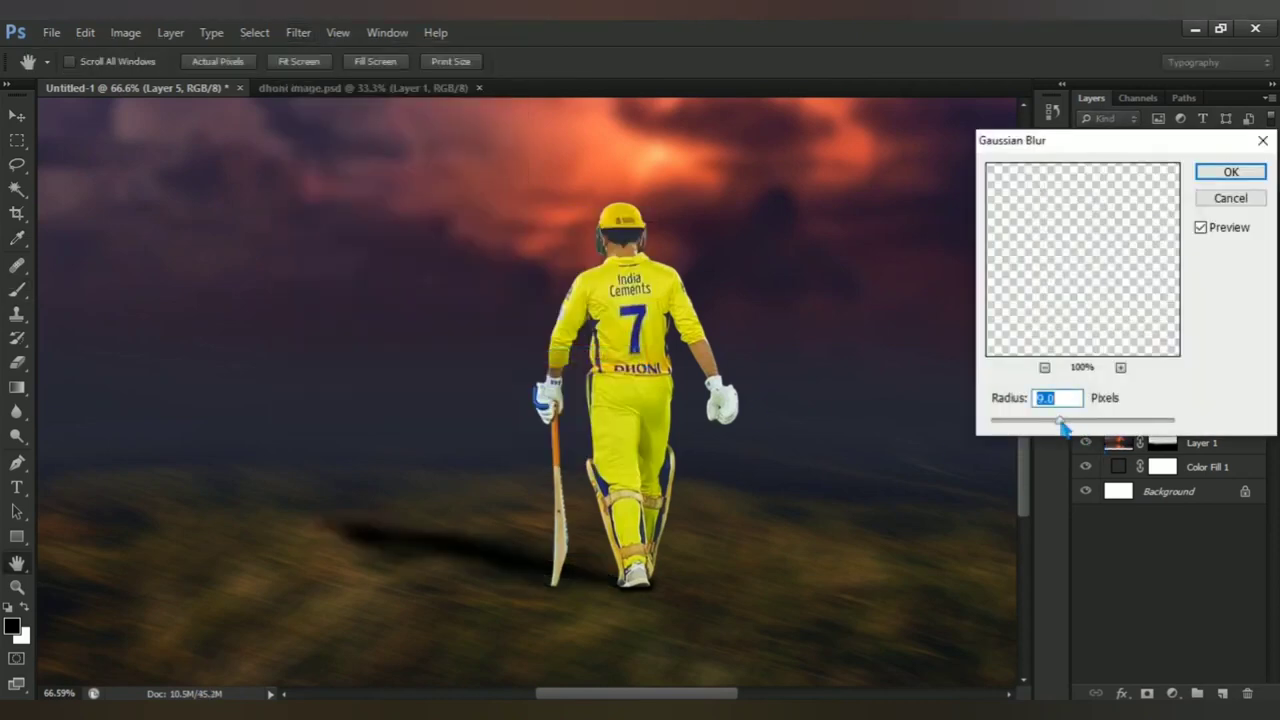
{"action": "left_click", "coordinate": [1201, 227]}
{"action": "left_click", "coordinate": [1201, 229]}
{"action": "mouse_move", "coordinate": [1061, 429]}
{"action": "left_mouse_down"}
{"action": "mouse_move", "coordinate": [1045, 433]}
{"action": "mouse_move", "coordinate": [1066, 421]}
{"action": "left_mouse_up"}
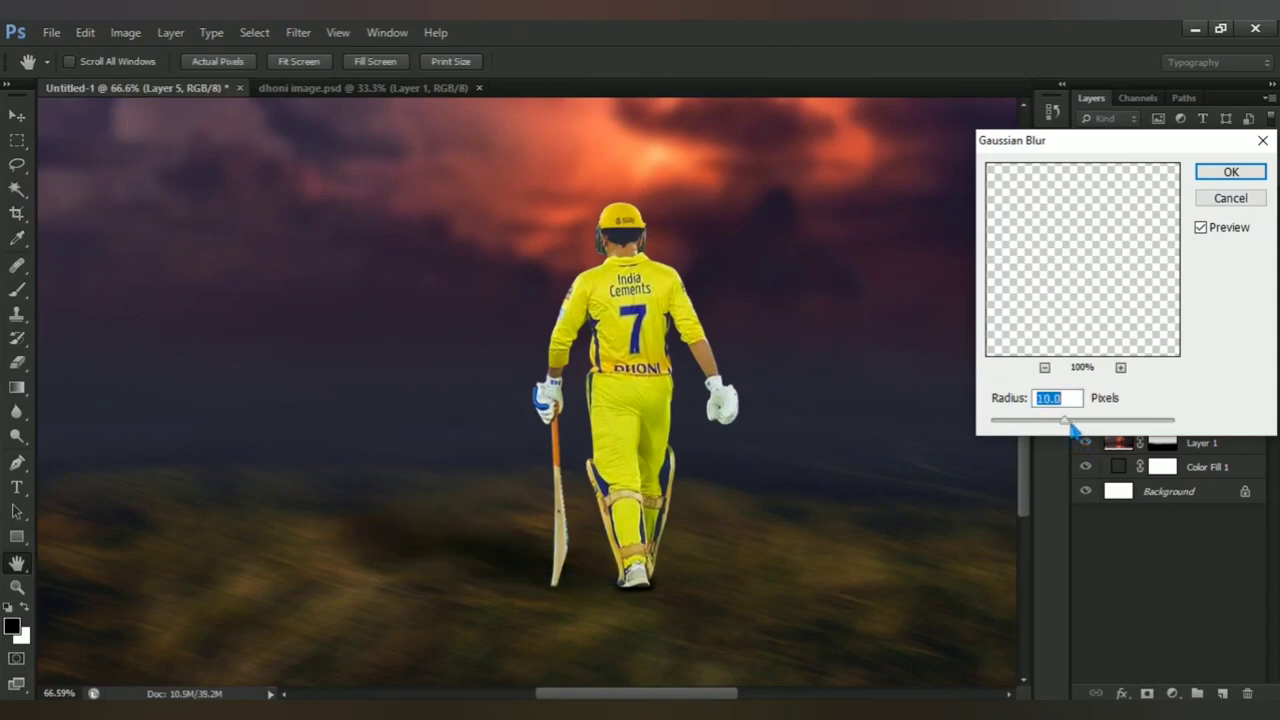
{"action": "left_click_drag", "start_coordinate": [1067, 427], "coordinate": [1064, 428]}
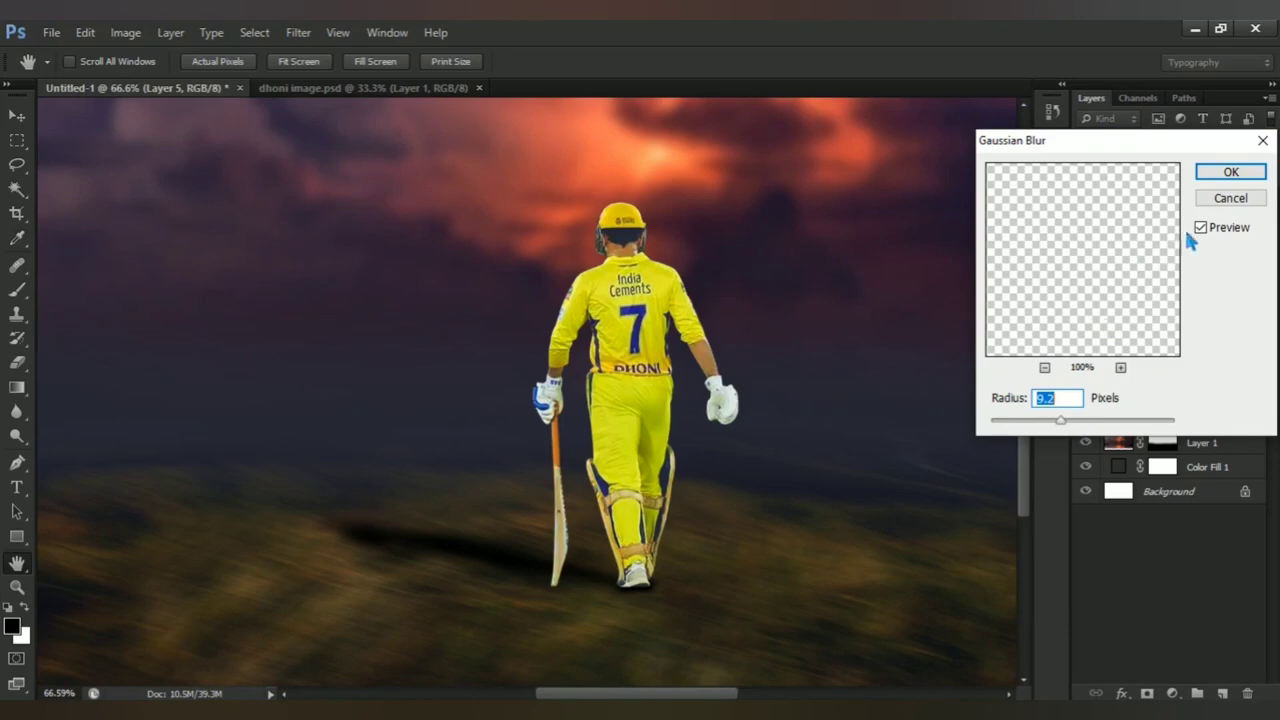
{"action": "left_click", "coordinate": [1234, 174]}
{"action": "scroll", "coordinate": [783, 407], "scroll_direction": "down", "scroll_amount": 4}
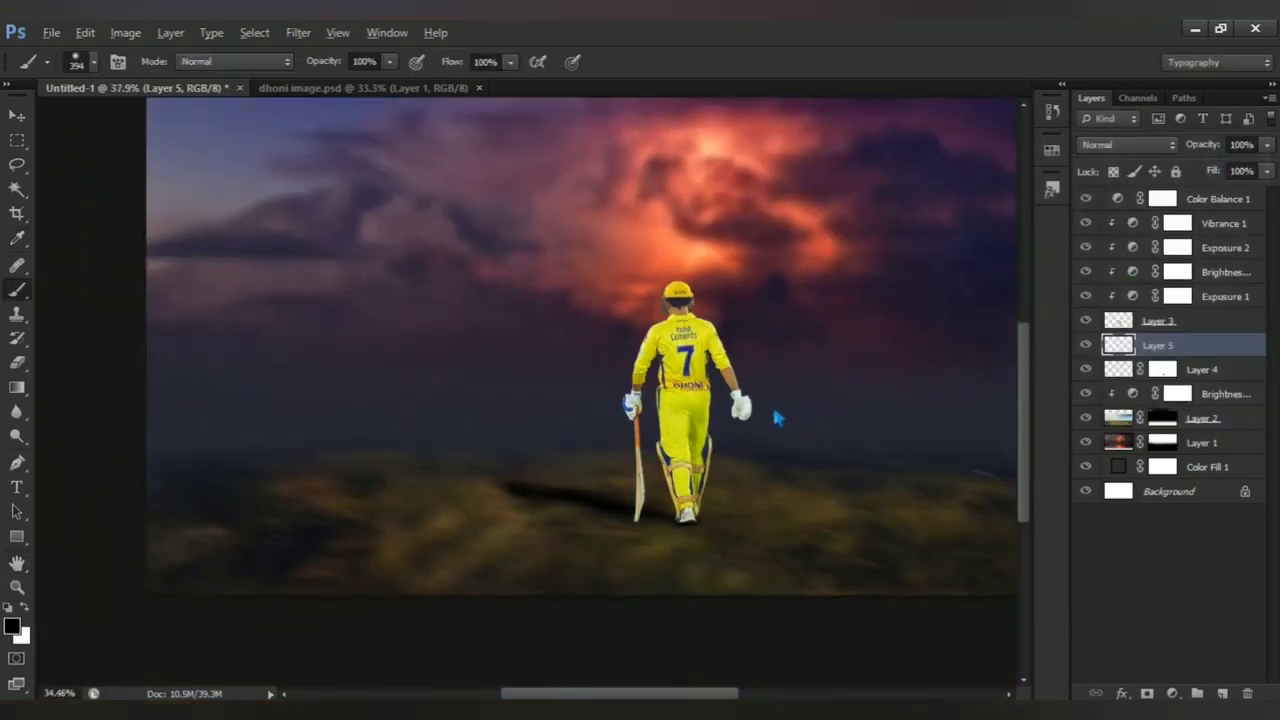
{"action": "scroll", "coordinate": [471, 541], "scroll_direction": "up", "scroll_amount": 1}
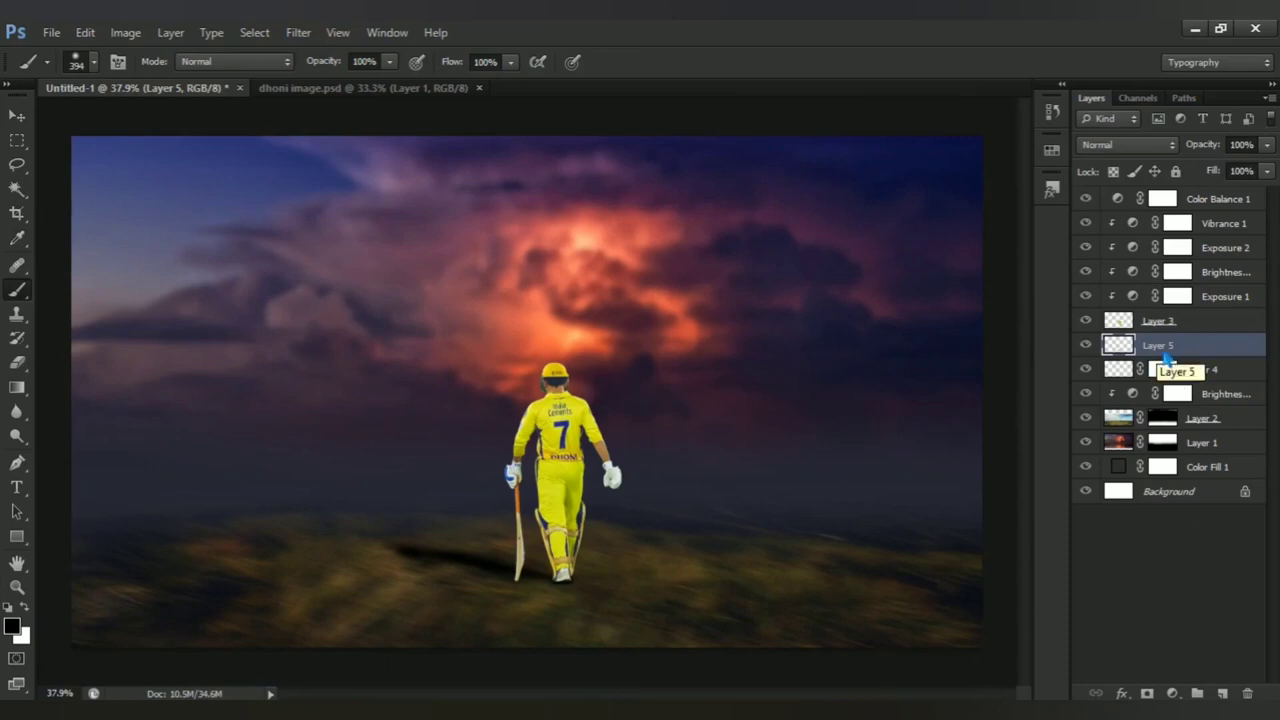
Step: Add a new empty Layer 6 at the top of the stack, above Color Balance 1
{"action": "left_click", "coordinate": [1162, 198]}
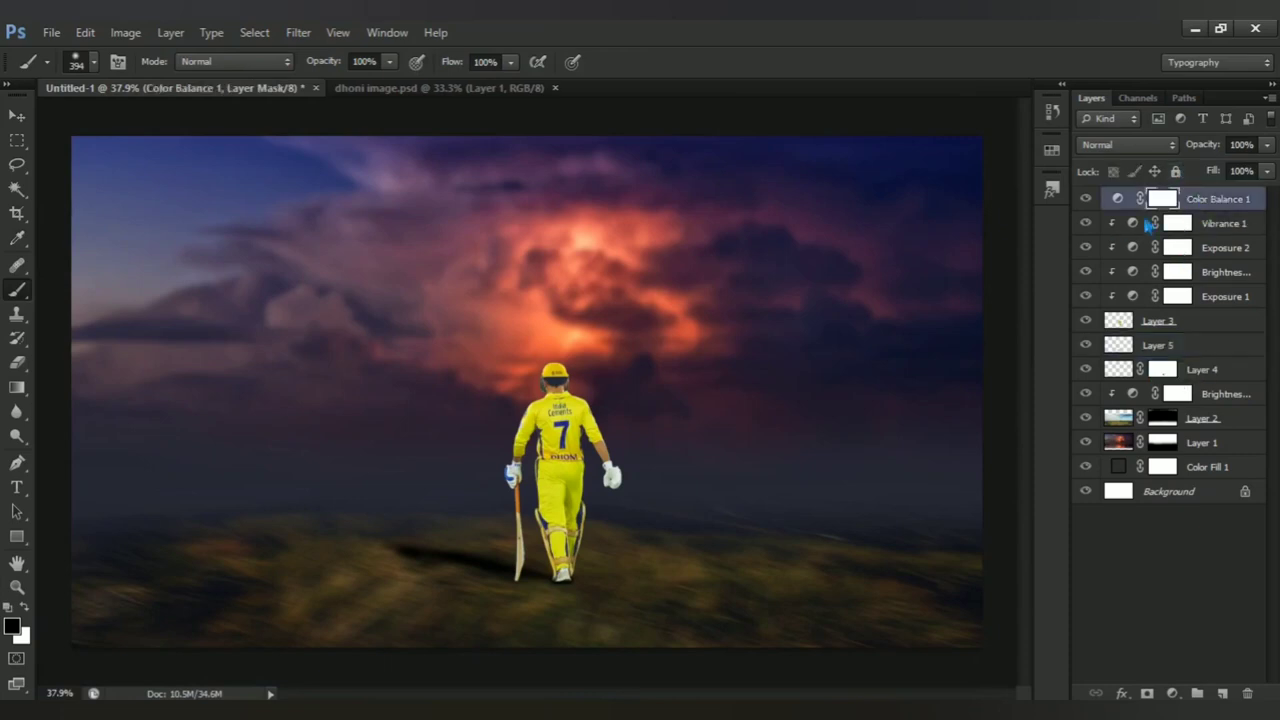
{"action": "scroll", "coordinate": [546, 609], "scroll_direction": "up", "scroll_amount": 1}
{"action": "scroll", "coordinate": [546, 609], "scroll_direction": "up", "scroll_amount": 1}
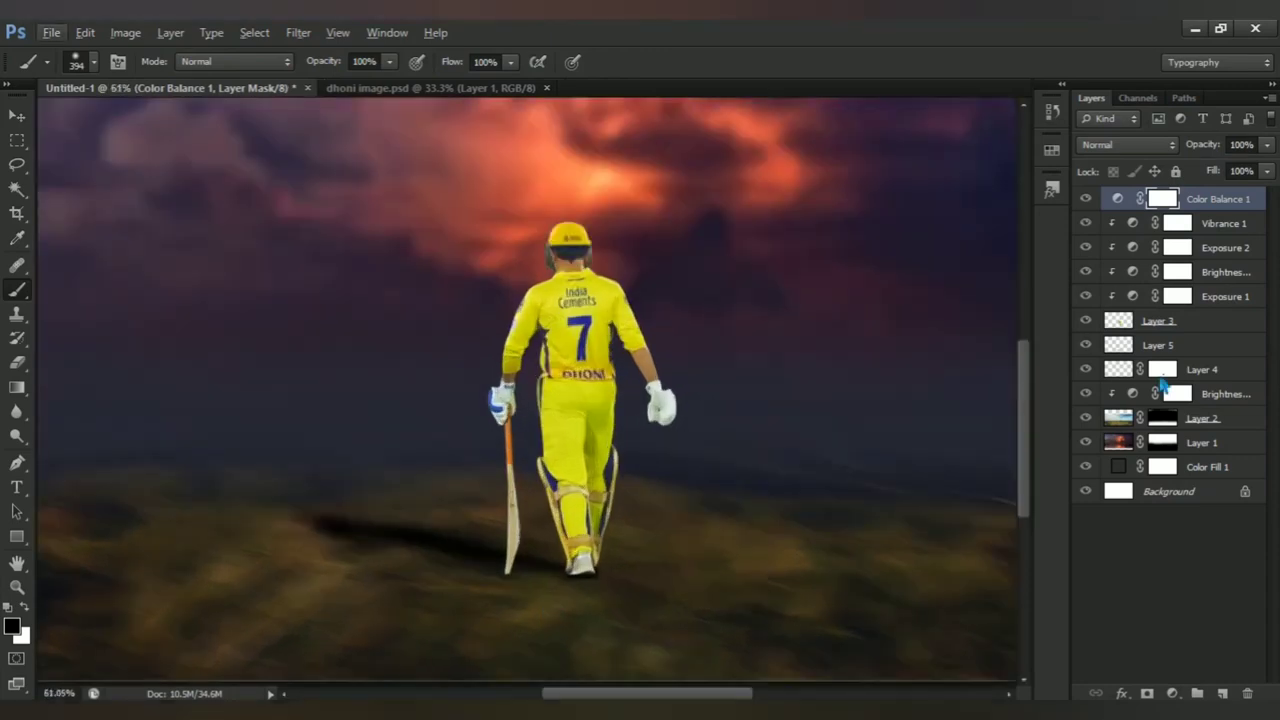
{"action": "left_click", "coordinate": [1222, 692]}
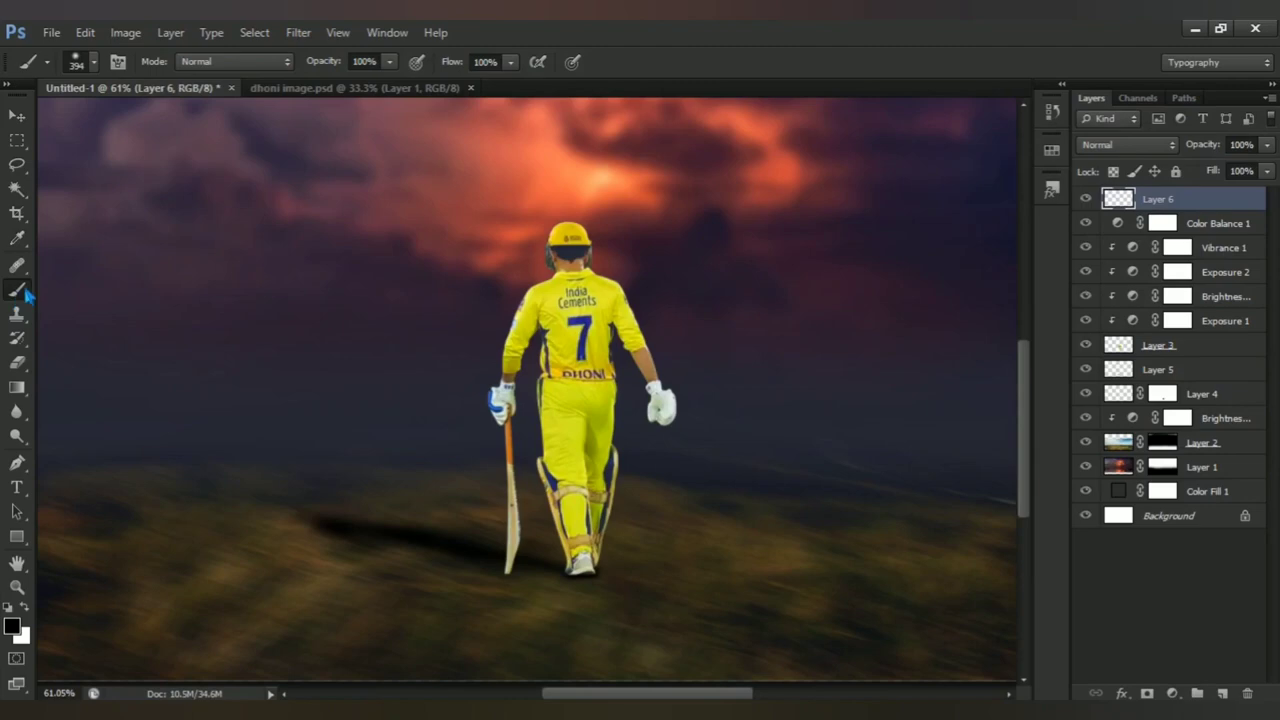
Step: Set the soft brush to 95 px at 76% opacity, and undo a stray dark dab
{"action": "left_click_drag", "start_coordinate": [545, 275], "coordinate": [460, 275]}
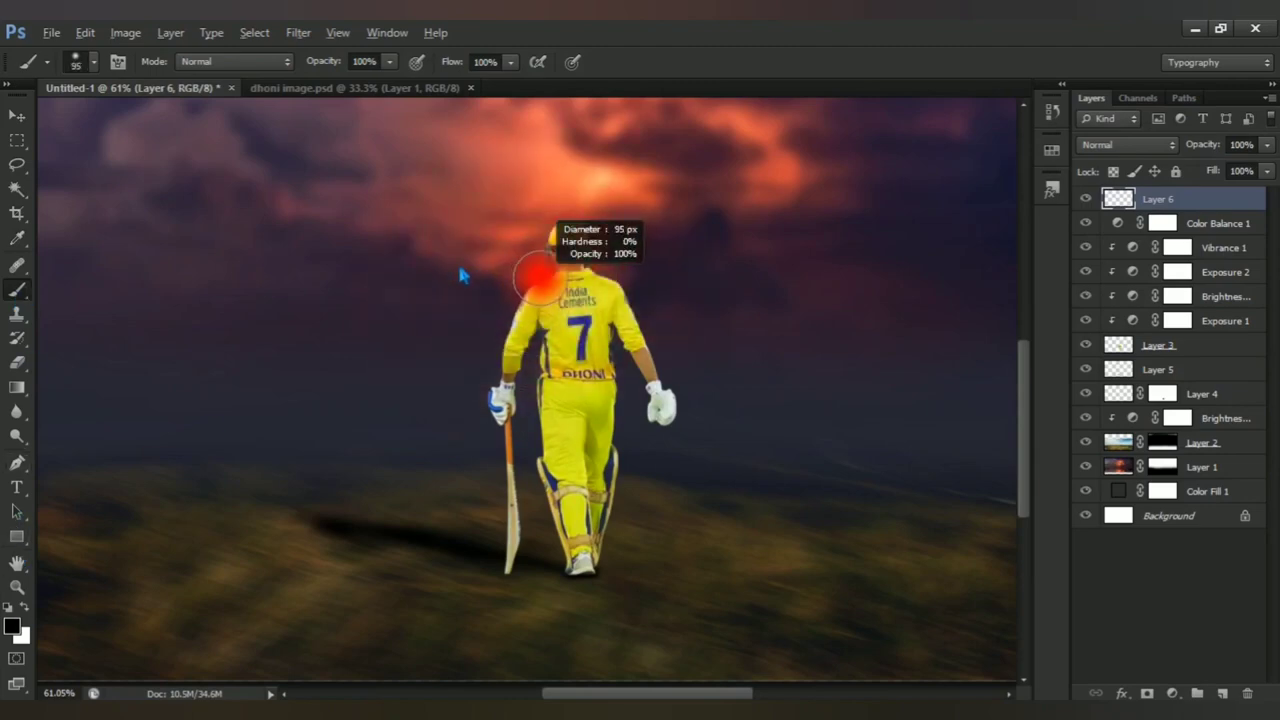
{"action": "scroll", "coordinate": [612, 300], "scroll_direction": "up", "scroll_amount": 1}
{"action": "scroll", "coordinate": [406, 157], "scroll_direction": "up", "scroll_amount": 1}
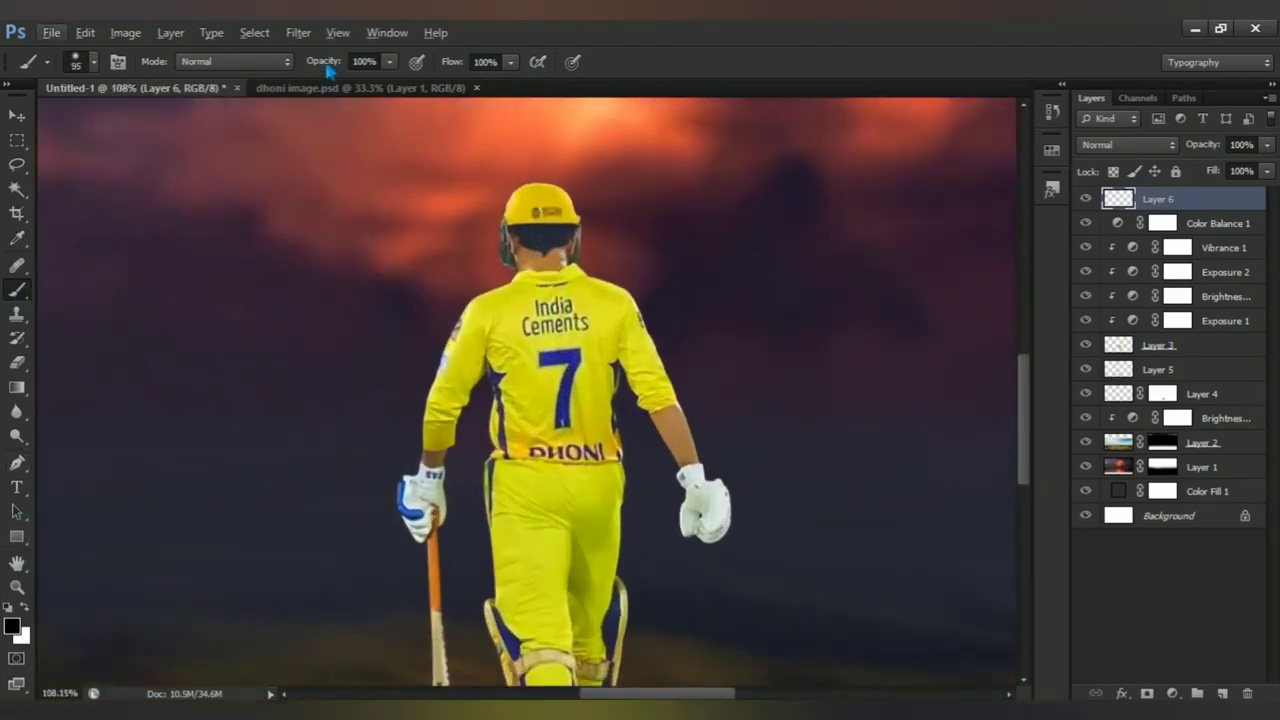
{"action": "key", "text": "8"}
{"action": "key", "text": "5"}
{"action": "key", "text": "7"}
{"action": "key", "text": "6"}
{"action": "left_click", "coordinate": [460, 160]}
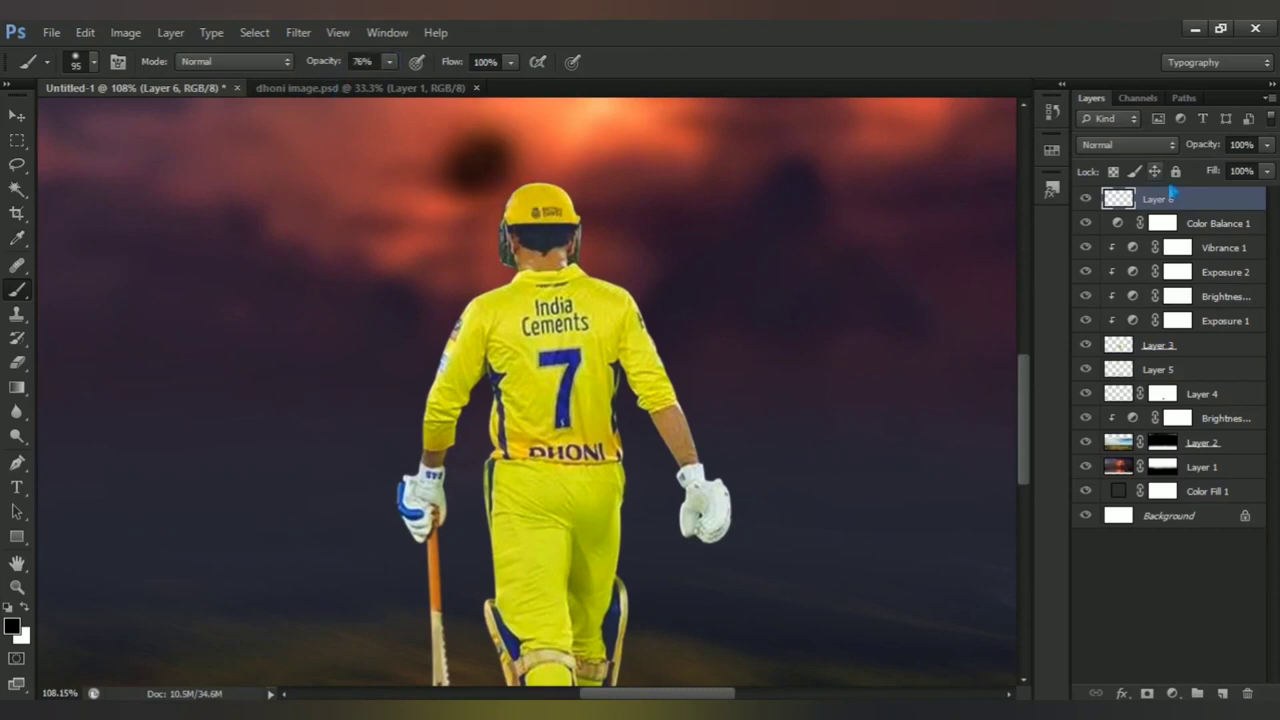
{"action": "key", "text": "ctrl+z"}
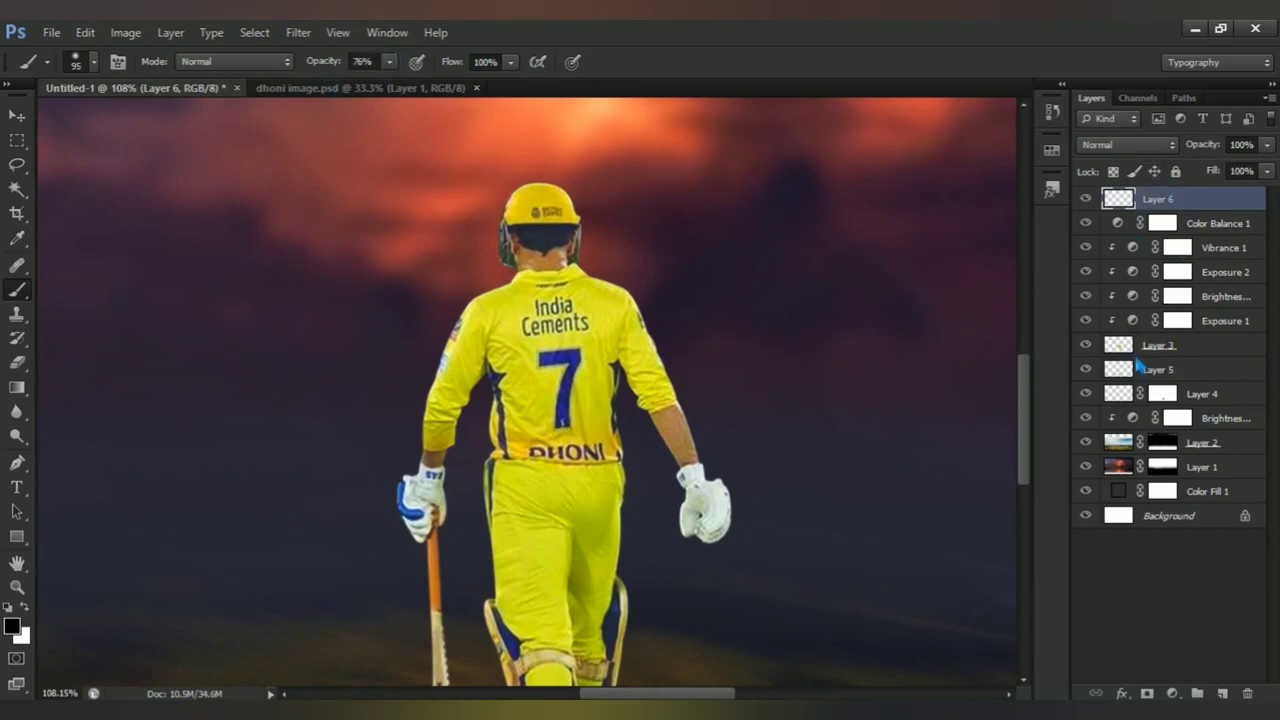
Step: Load the player's outline as a selection, then shade beside the helmet and left glove with a 62% brush
{"action": "left_click", "coordinate": [1126, 352], "text": "ctrl"}
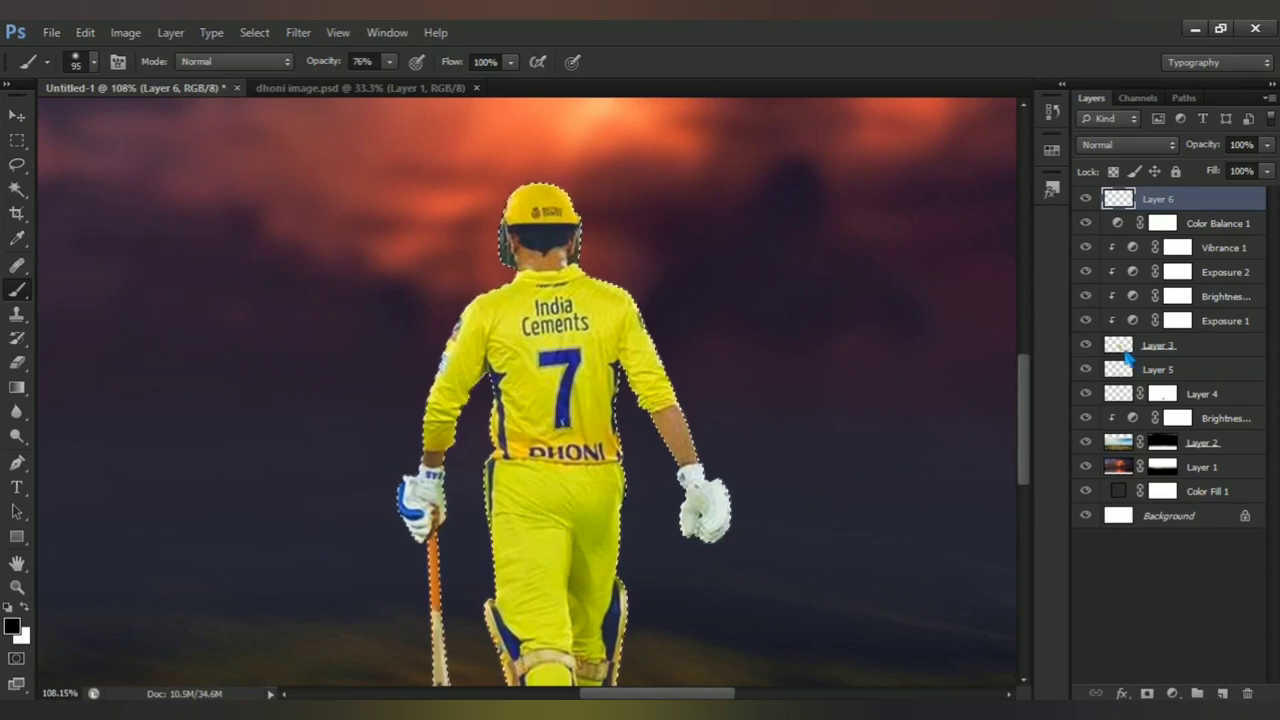
{"action": "mouse_move", "coordinate": [461, 226]}
{"action": "left_mouse_down"}
{"action": "mouse_move", "coordinate": [449, 214]}
{"action": "mouse_move", "coordinate": [514, 196]}
{"action": "left_mouse_up"}
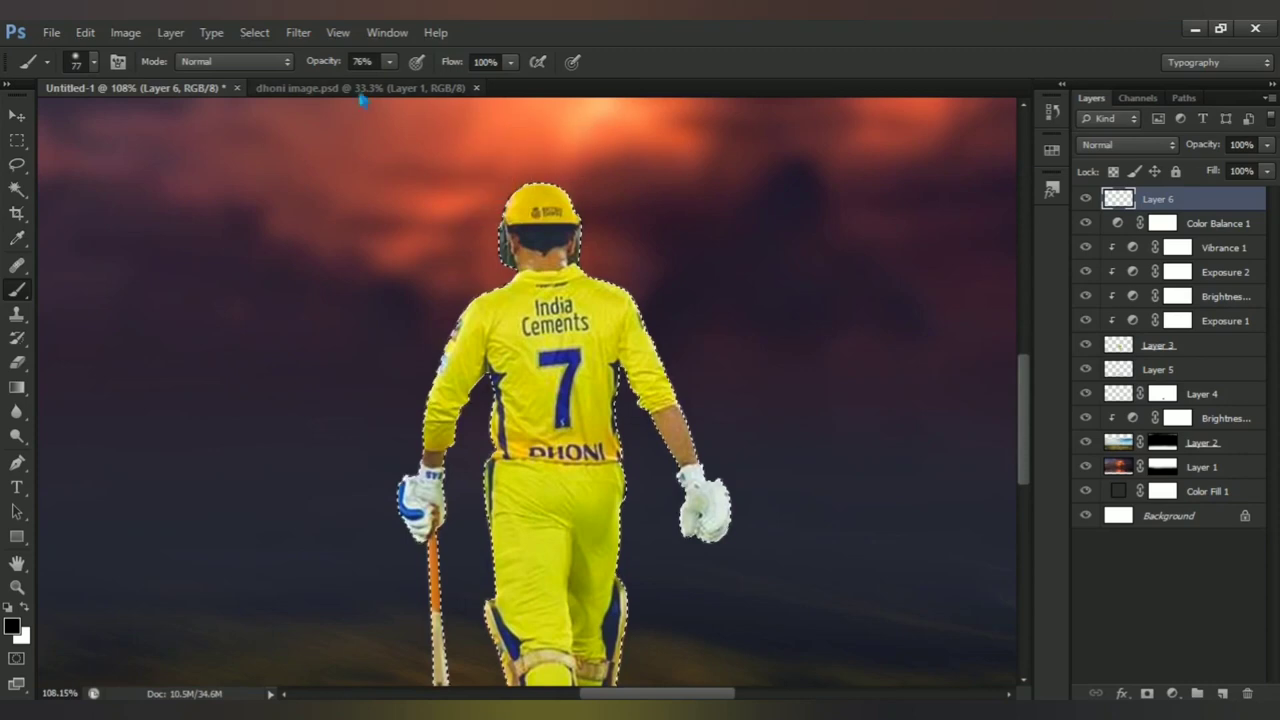
{"action": "left_click_drag", "start_coordinate": [337, 70], "coordinate": [327, 70]}
{"action": "mouse_move", "coordinate": [517, 173]}
{"action": "left_mouse_down"}
{"action": "mouse_move", "coordinate": [408, 414]}
{"action": "mouse_move", "coordinate": [398, 403]}
{"action": "mouse_move", "coordinate": [405, 432]}
{"action": "mouse_move", "coordinate": [466, 486]}
{"action": "mouse_move", "coordinate": [555, 248]}
{"action": "left_mouse_up"}
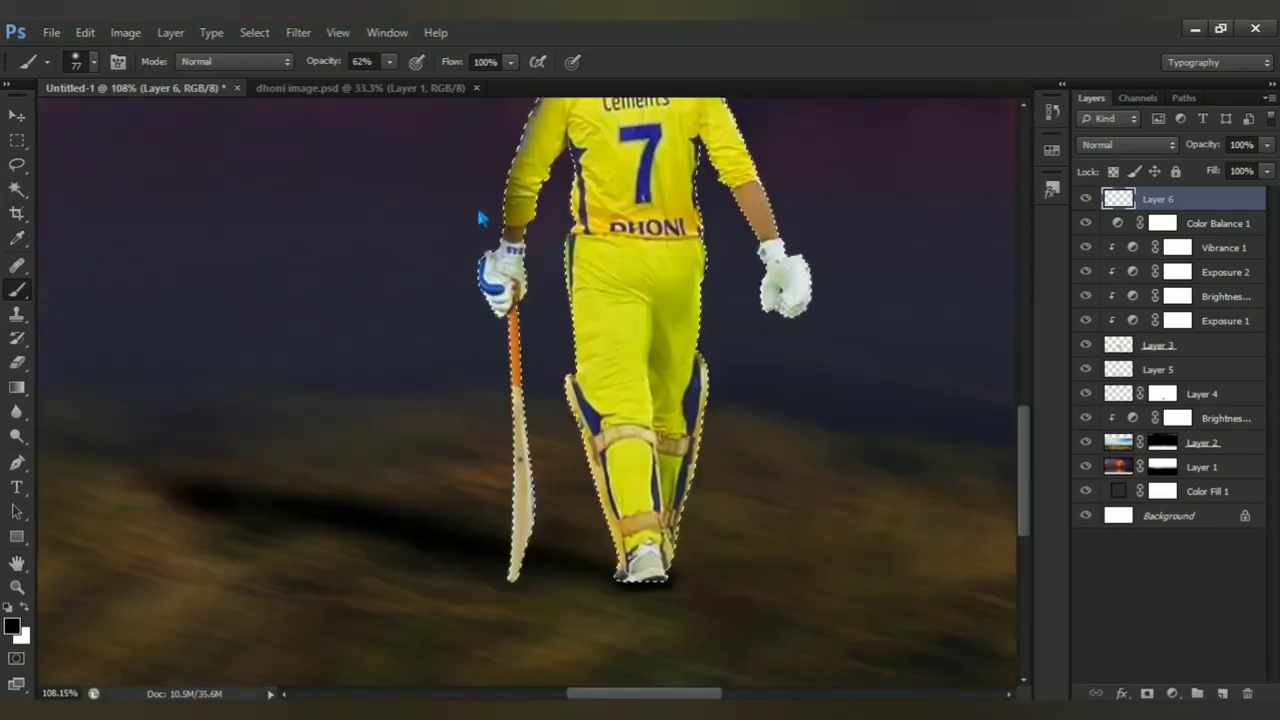
{"action": "mouse_move", "coordinate": [480, 214]}
{"action": "left_mouse_down"}
{"action": "mouse_move", "coordinate": [460, 317]}
{"action": "mouse_move", "coordinate": [480, 333]}
{"action": "mouse_move", "coordinate": [491, 646]}
{"action": "left_mouse_up"}
Step: Darken the leg pad's left edge, resizing the brush and ending at 37 px
{"action": "scroll", "coordinate": [488, 620], "scroll_direction": "up", "scroll_amount": 2}
{"action": "mouse_move", "coordinate": [521, 568]}
{"action": "left_mouse_down"}
{"action": "mouse_move", "coordinate": [508, 566]}
{"action": "mouse_move", "coordinate": [531, 457]}
{"action": "mouse_move", "coordinate": [532, 470]}
{"action": "mouse_move", "coordinate": [531, 320]}
{"action": "mouse_move", "coordinate": [516, 190]}
{"action": "left_mouse_up"}
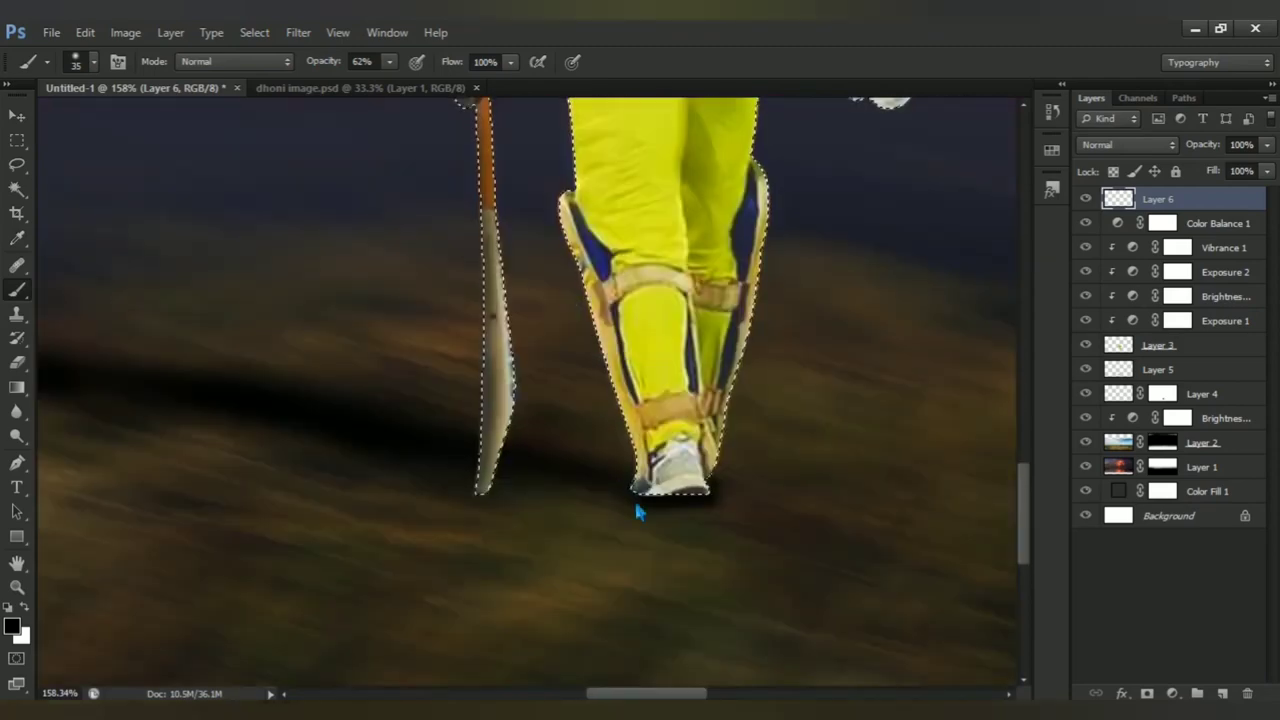
{"action": "right_click", "coordinate": [606, 520], "text": "alt"}
{"action": "left_click_drag", "start_coordinate": [617, 515], "coordinate": [623, 523]}
{"action": "left_click_drag", "start_coordinate": [591, 426], "coordinate": [600, 391]}
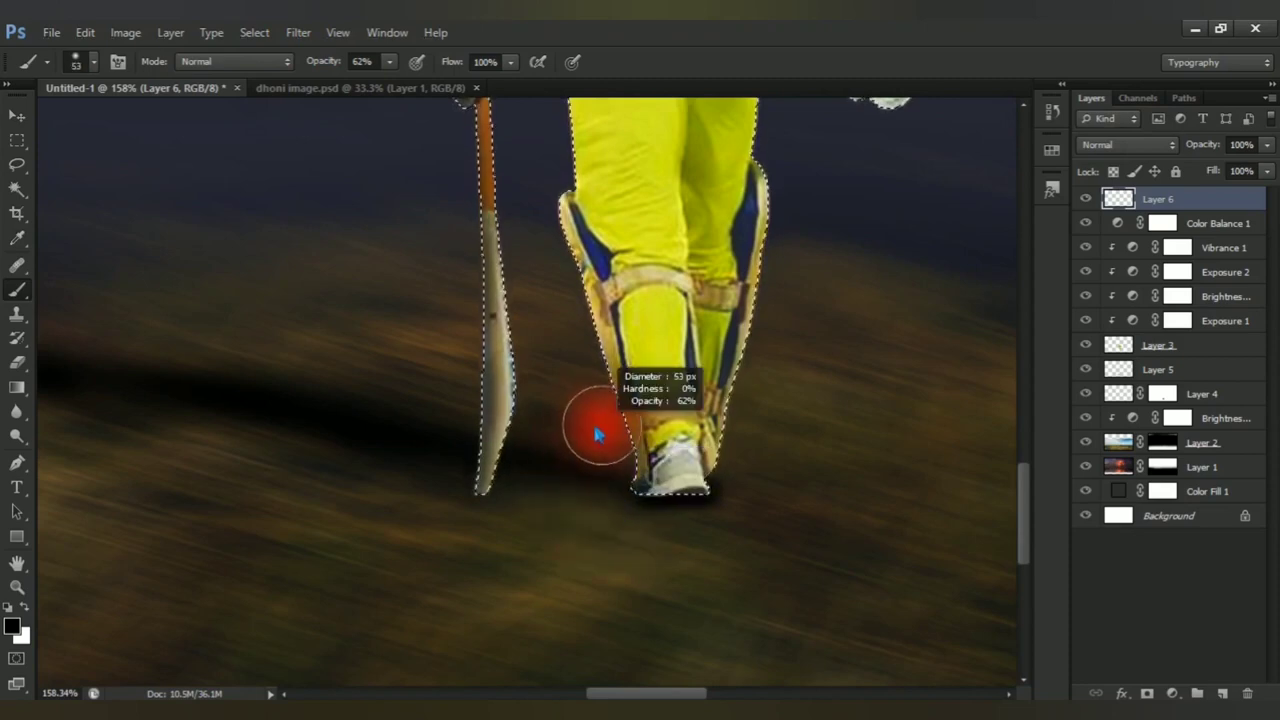
{"action": "left_click_drag", "start_coordinate": [558, 212], "coordinate": [626, 490]}
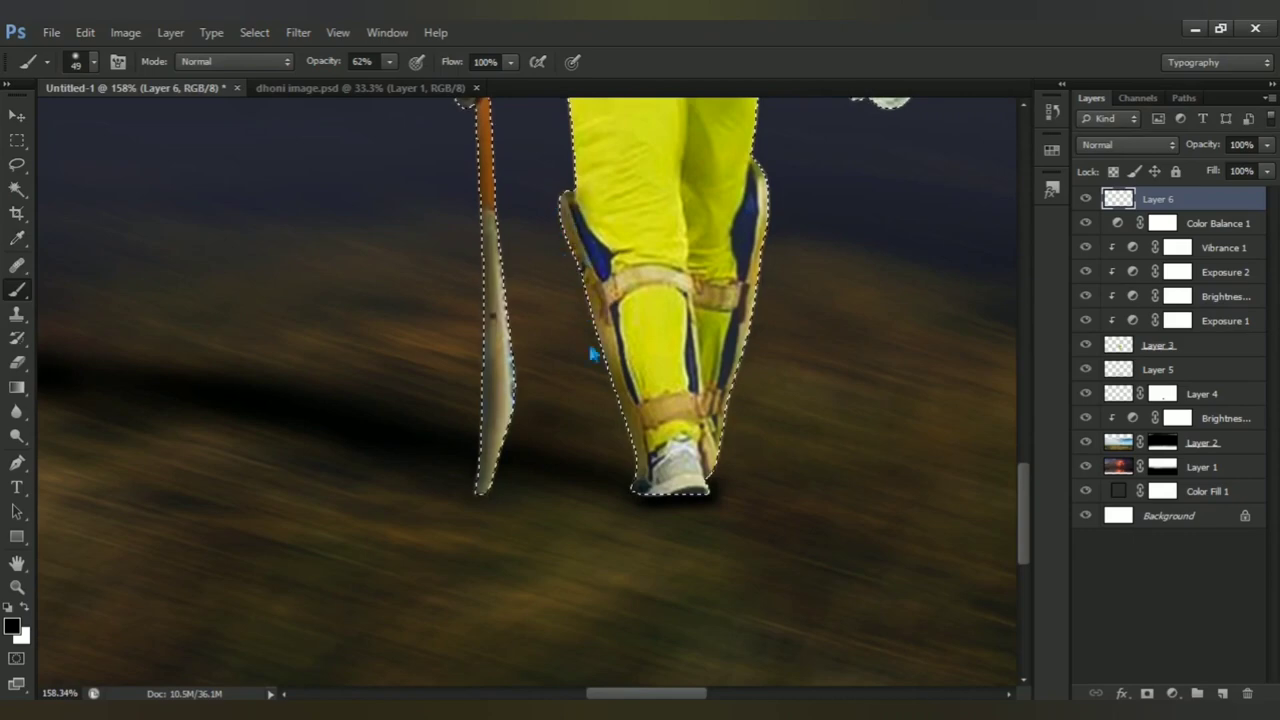
{"action": "scroll", "coordinate": [602, 303], "scroll_direction": "up", "scroll_amount": 5}
{"action": "mouse_move", "coordinate": [620, 600]}
{"action": "left_mouse_down"}
{"action": "mouse_move", "coordinate": [586, 394]}
{"action": "mouse_move", "coordinate": [606, 286]}
{"action": "mouse_move", "coordinate": [605, 590]}
{"action": "mouse_move", "coordinate": [598, 566]}
{"action": "mouse_move", "coordinate": [619, 628]}
{"action": "left_mouse_up"}
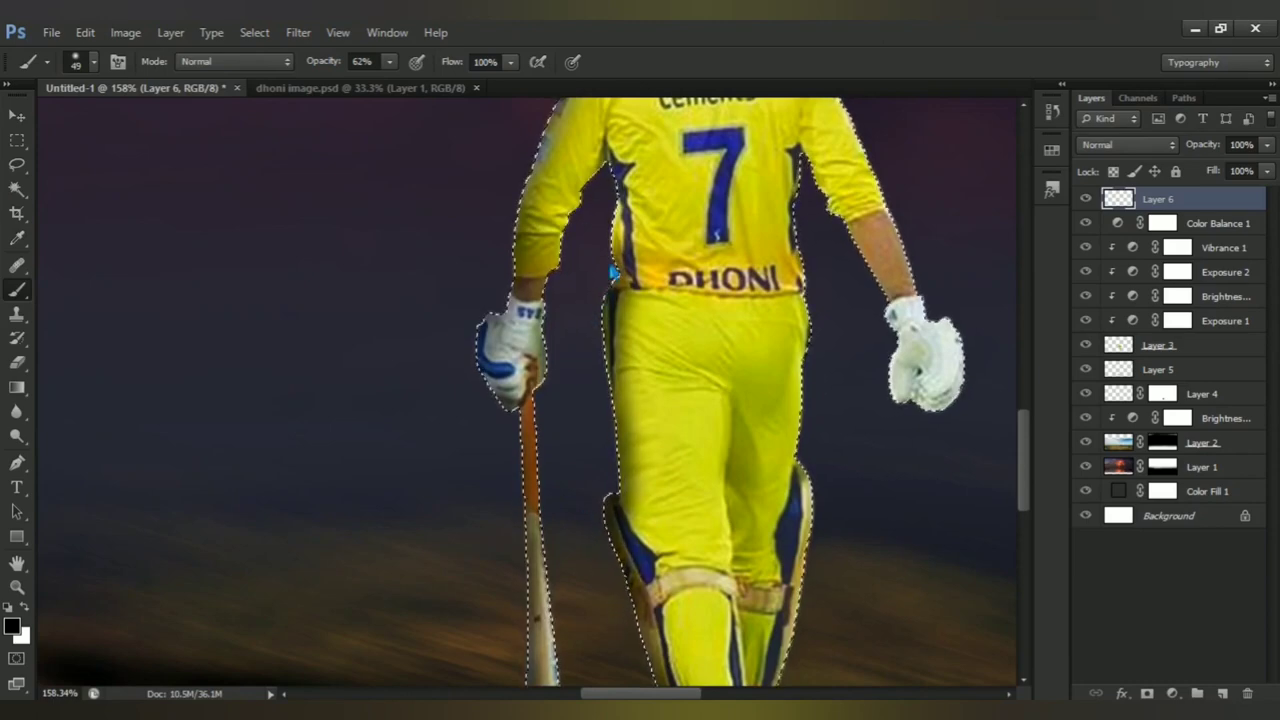
{"action": "key", "text": "bracketleft"}
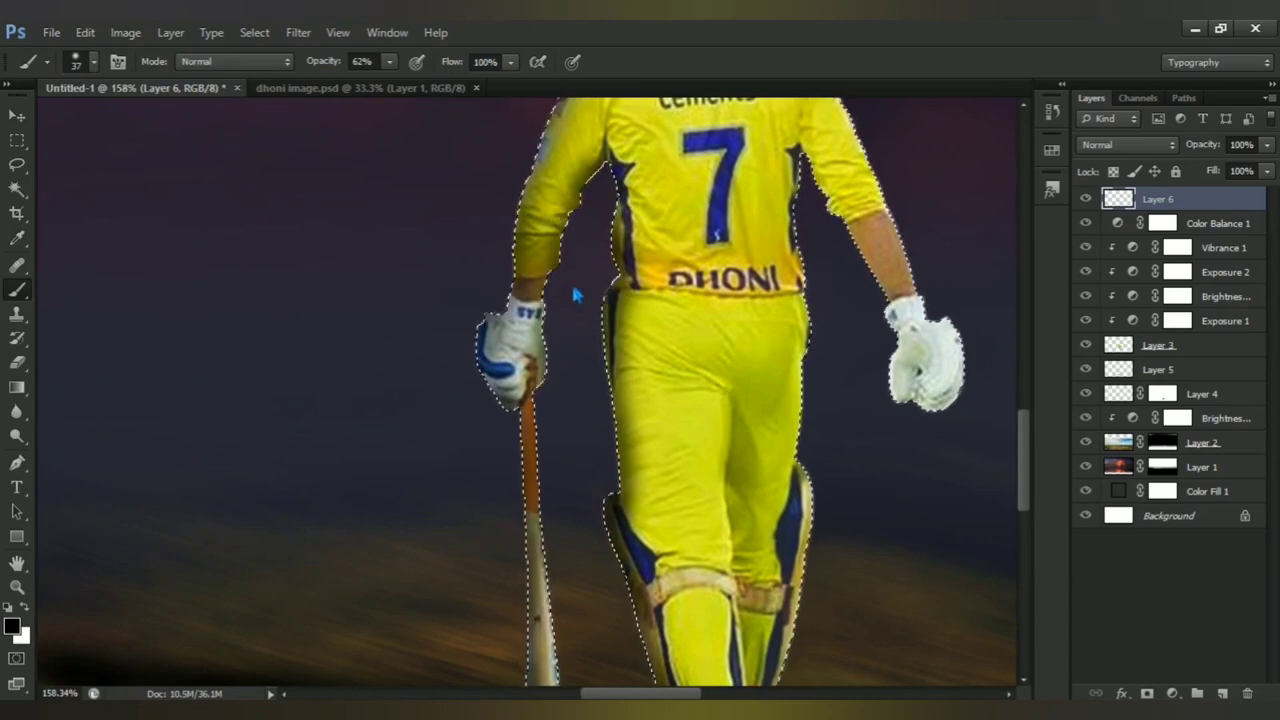
{"action": "scroll", "coordinate": [585, 342], "scroll_direction": "down", "scroll_amount": 3}
{"action": "scroll", "coordinate": [585, 342], "scroll_direction": "down", "scroll_amount": 2}
Step: Show the player's selection again and set the brush to 95 px
{"action": "key", "text": "bracketright"}
{"action": "key", "text": "bracketright"}
{"action": "key", "text": "bracketright"}
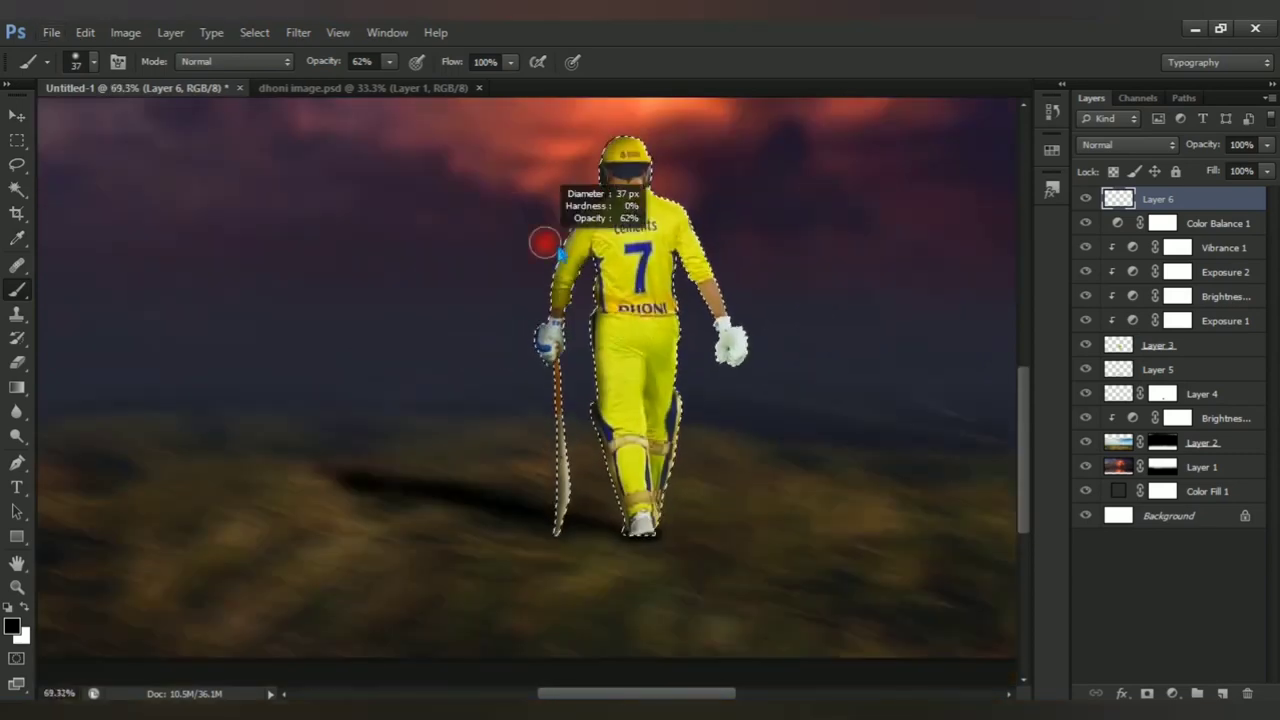
{"action": "scroll", "coordinate": [613, 316], "scroll_direction": "up", "scroll_amount": 4}
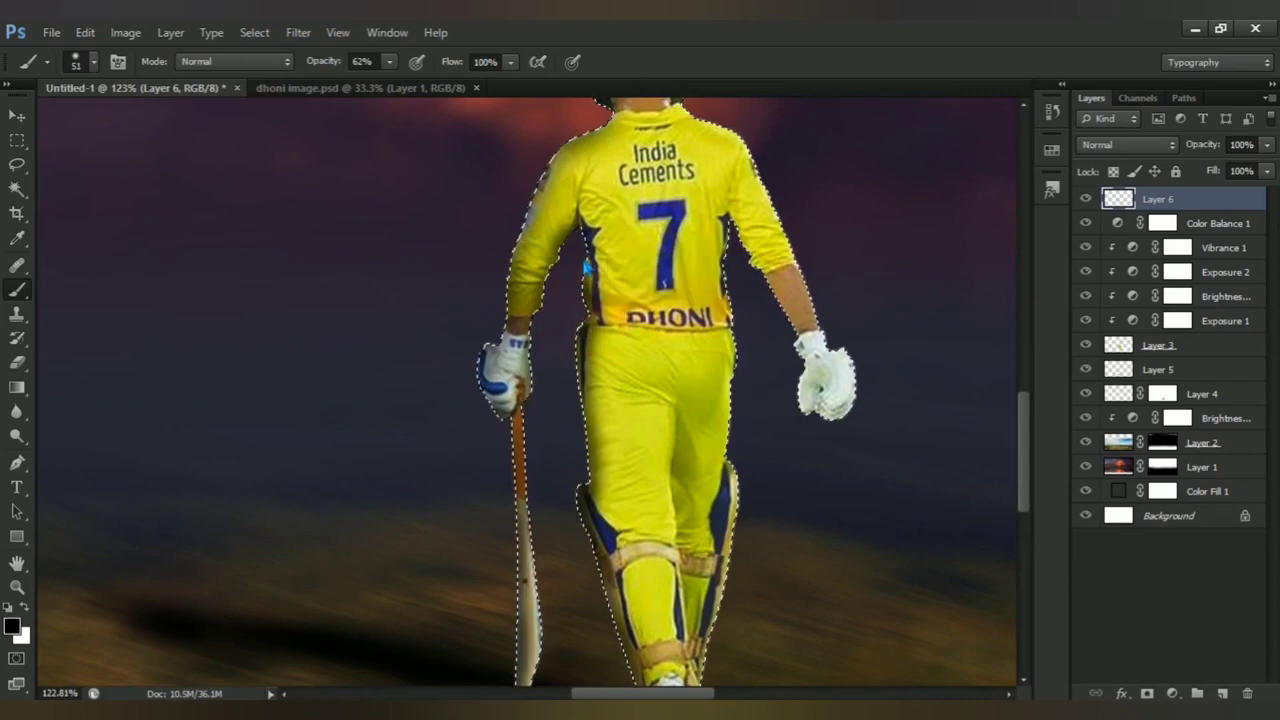
{"action": "key", "text": "bracketleft"}
{"action": "key", "text": "bracketleft"}
{"action": "left_click_drag", "start_coordinate": [620, 590], "coordinate": [620, 463]}
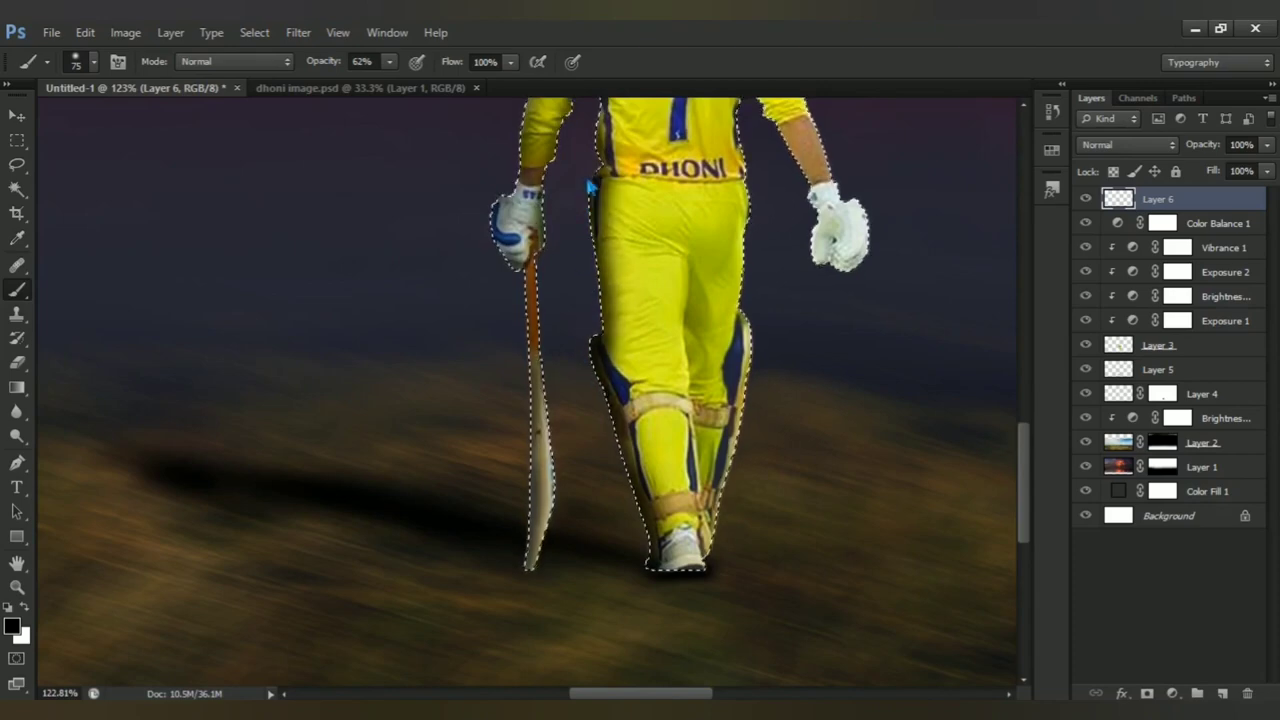
{"action": "left_click_drag", "start_coordinate": [632, 261], "coordinate": [667, 498]}
{"action": "key", "text": "ctrl+shift+d"}
{"action": "key", "text": "bracketright"}
{"action": "key", "text": "bracketright"}
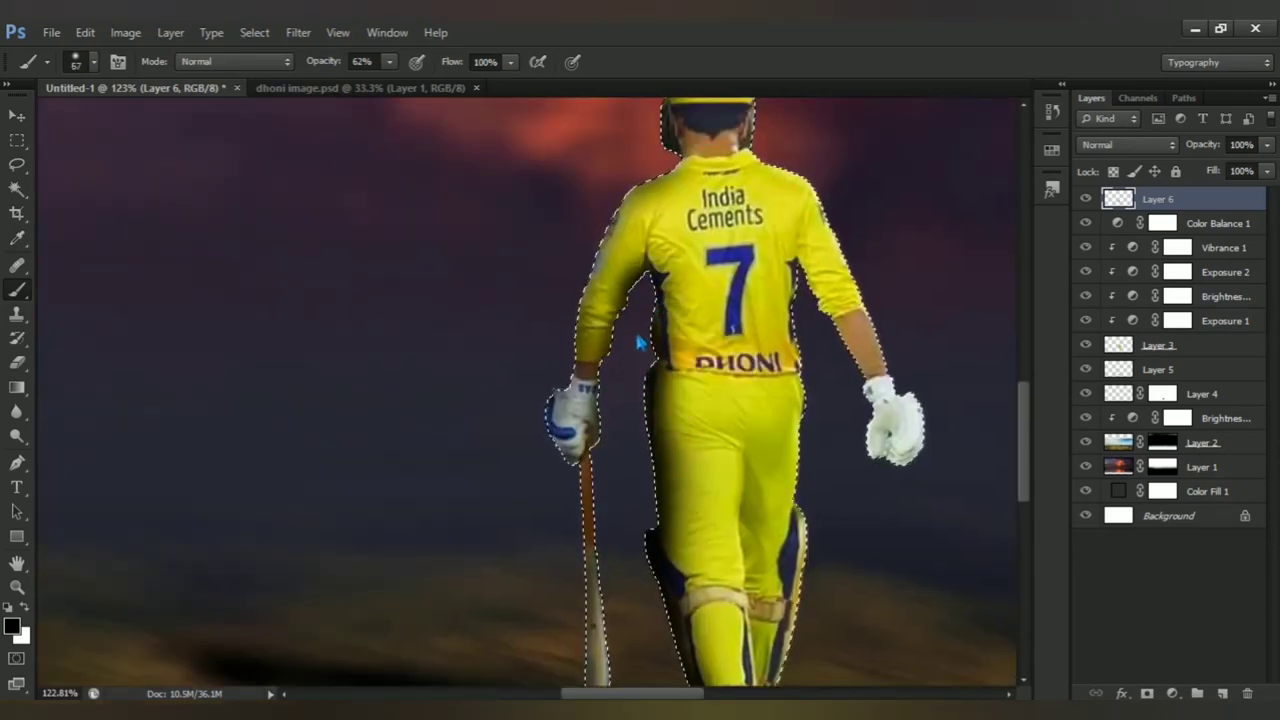
{"action": "scroll", "coordinate": [622, 478], "scroll_direction": "down", "scroll_amount": 2}
{"action": "scroll", "coordinate": [600, 520], "scroll_direction": "down", "scroll_amount": 2}
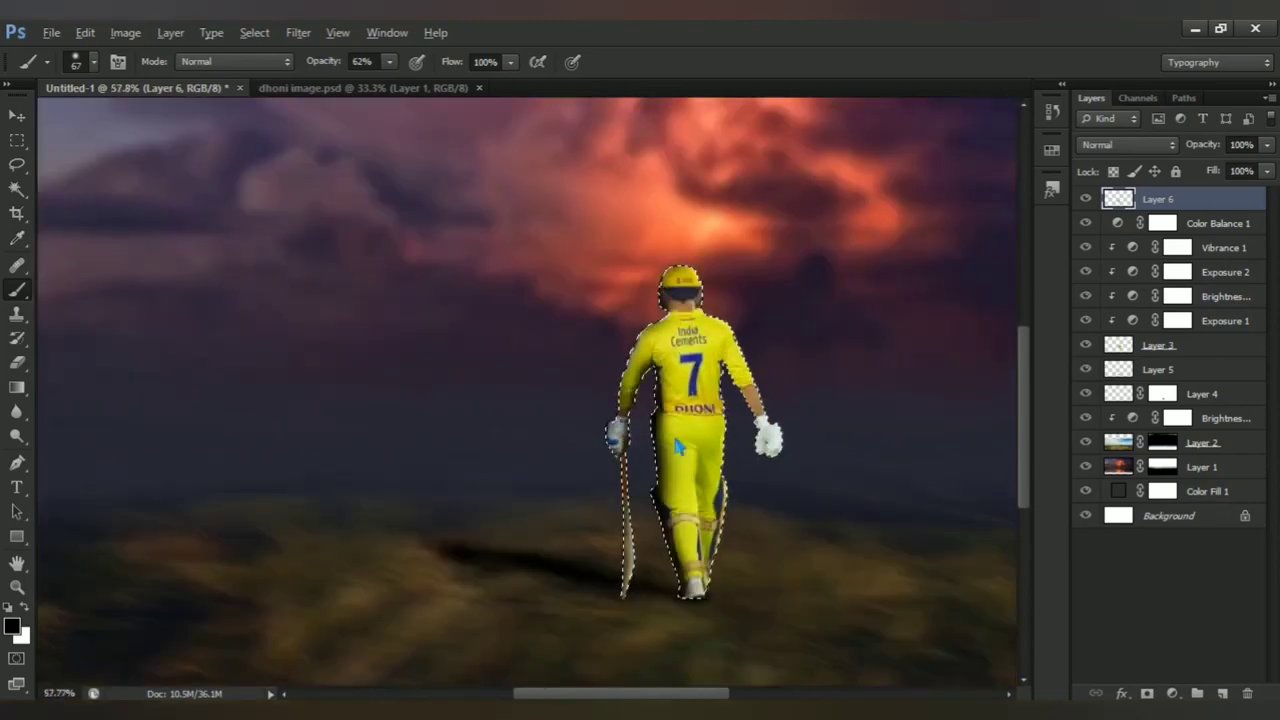
{"action": "scroll", "coordinate": [568, 582], "scroll_direction": "down", "scroll_amount": 2}
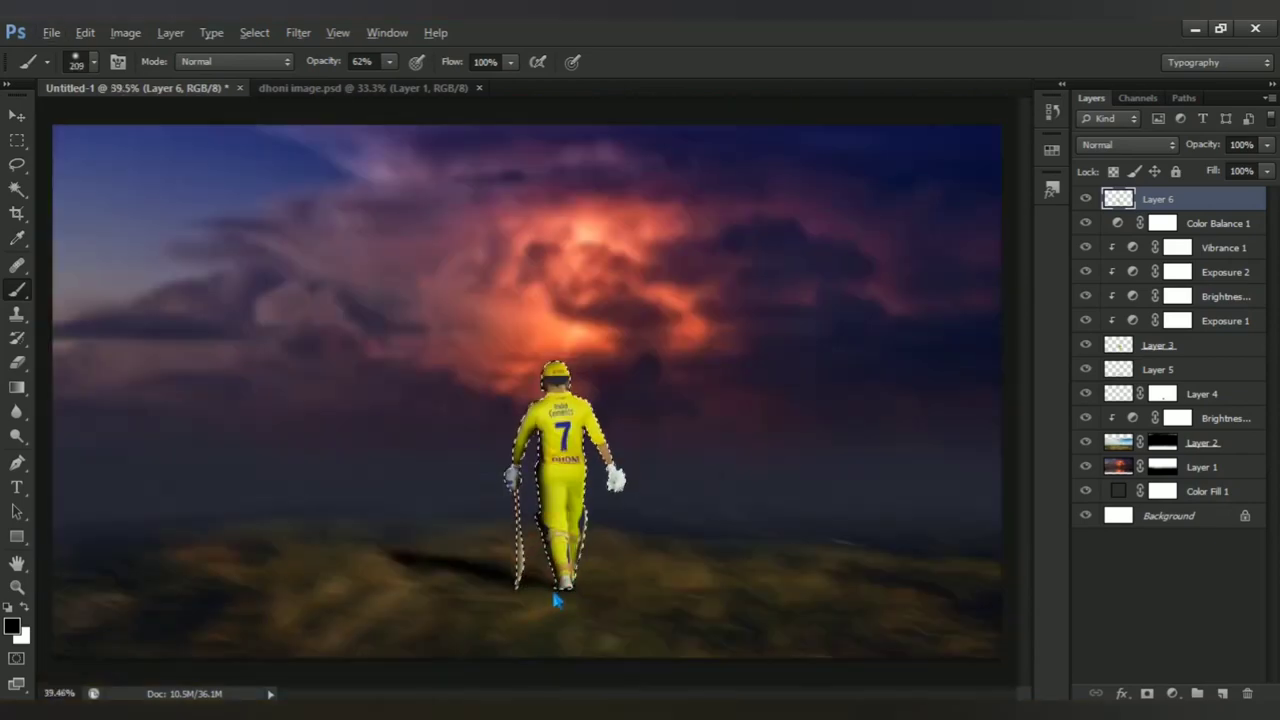
{"action": "scroll", "coordinate": [565, 583], "scroll_direction": "up", "scroll_amount": 2}
Step: Darken the whole kit from feet to shoulders, then mask Layer 6 to the player's outline
{"action": "left_click_drag", "start_coordinate": [565, 603], "coordinate": [570, 240]}
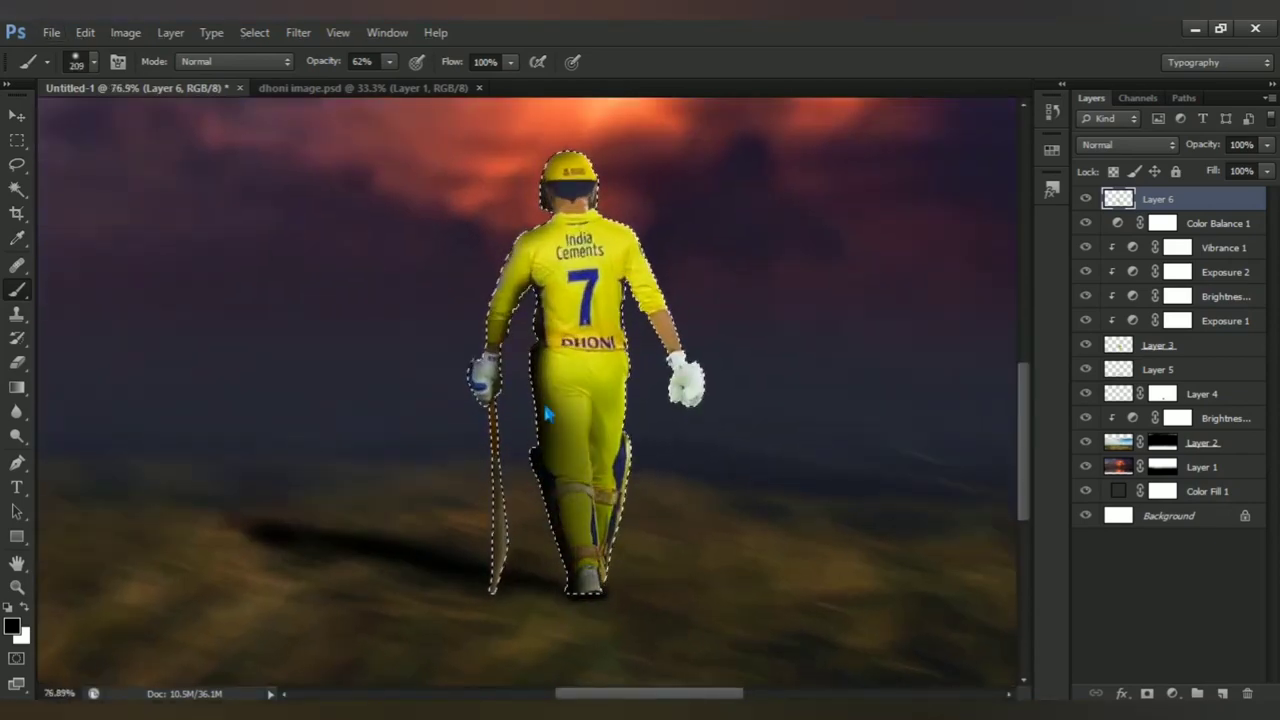
{"action": "left_click_drag", "start_coordinate": [686, 371], "coordinate": [650, 371]}
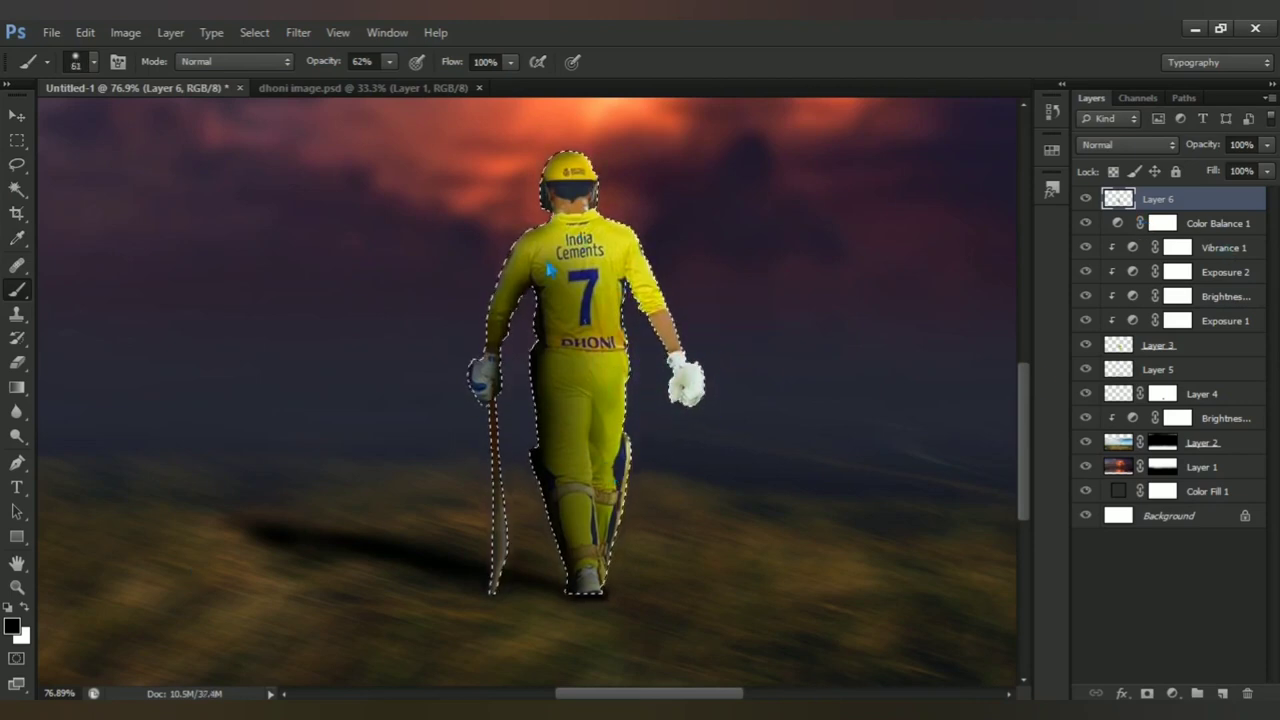
{"action": "left_click_drag", "start_coordinate": [523, 251], "coordinate": [536, 170]}
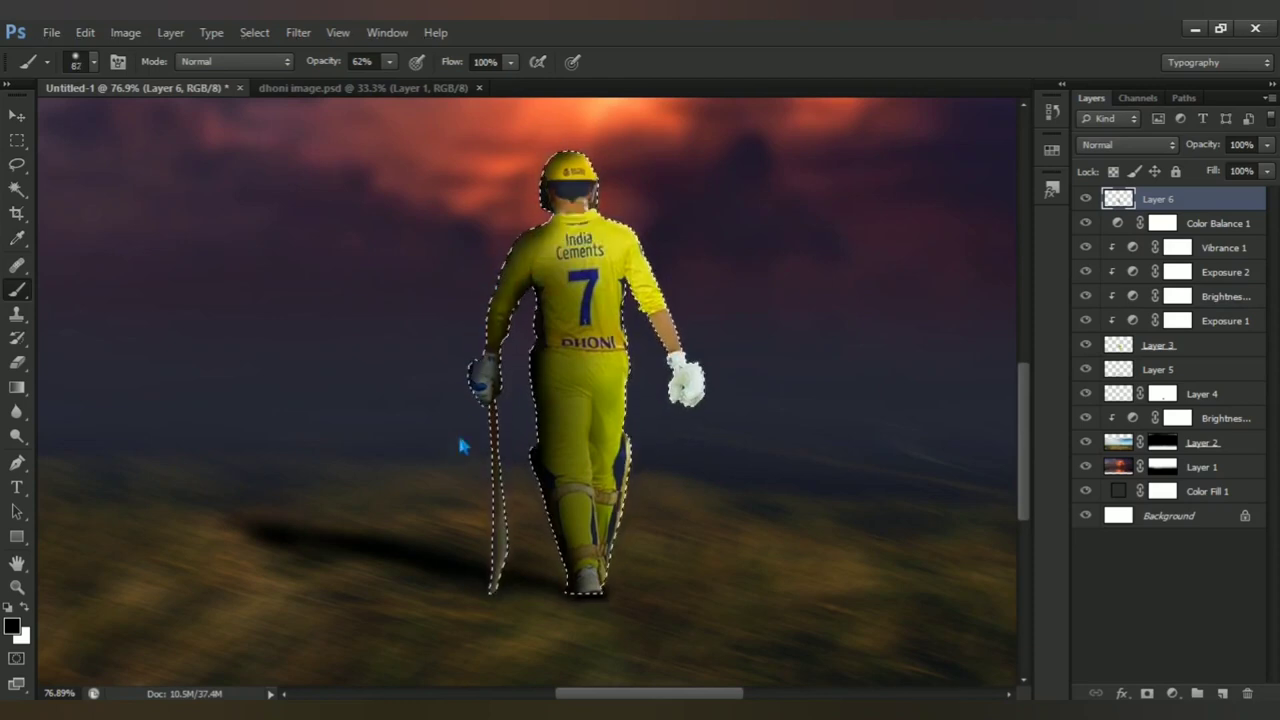
{"action": "left_click_drag", "start_coordinate": [630, 330], "coordinate": [641, 318]}
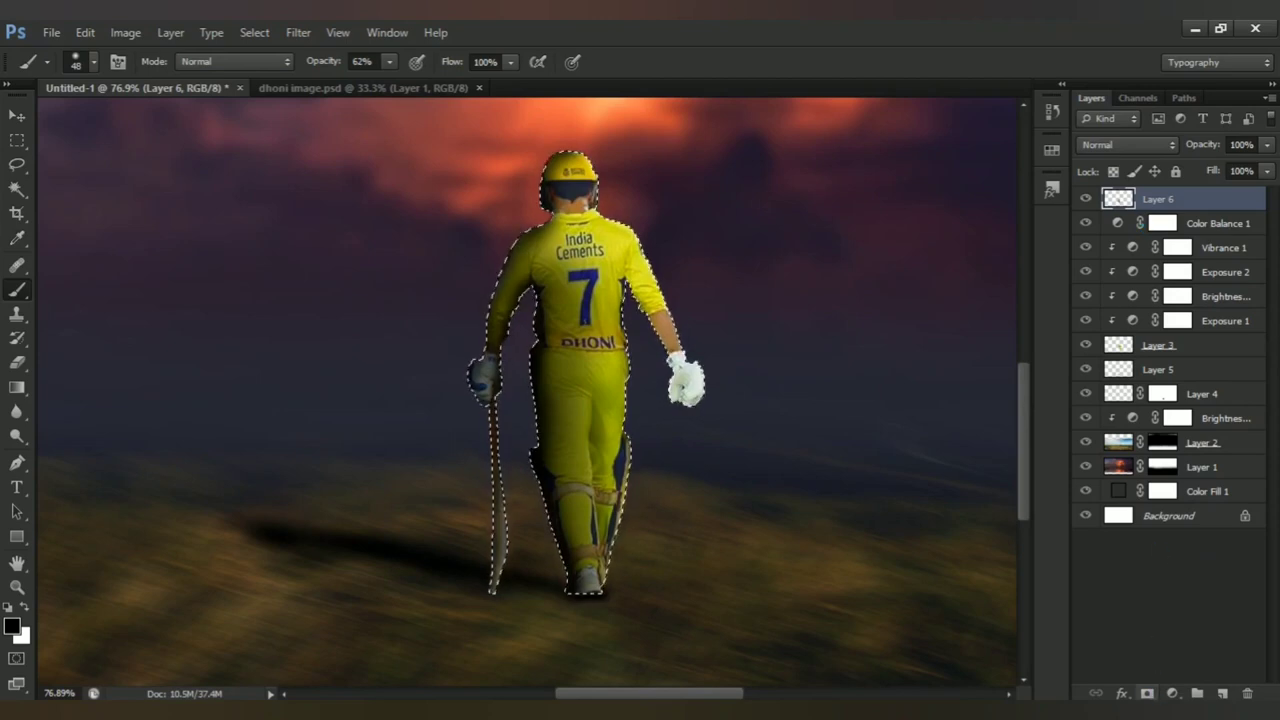
{"action": "left_click", "coordinate": [1147, 693]}
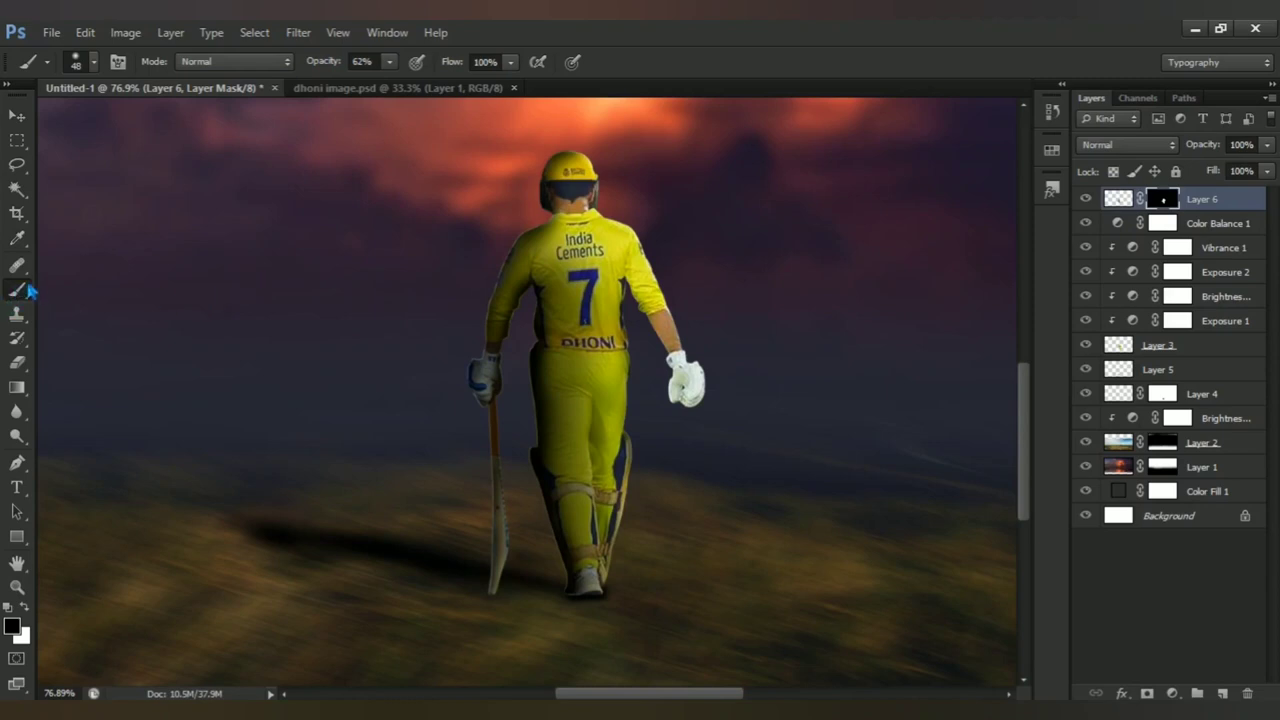
Step: Switch between white and black, enlarge the mask brush to 238 px, and undo a leg-pad stroke
{"action": "left_click", "coordinate": [26, 608]}
{"action": "left_click_drag", "start_coordinate": [590, 418], "coordinate": [640, 418]}
{"action": "scroll", "coordinate": [585, 422], "scroll_direction": "up", "scroll_amount": 2}
{"action": "scroll", "coordinate": [571, 423], "scroll_direction": "up", "scroll_amount": 2}
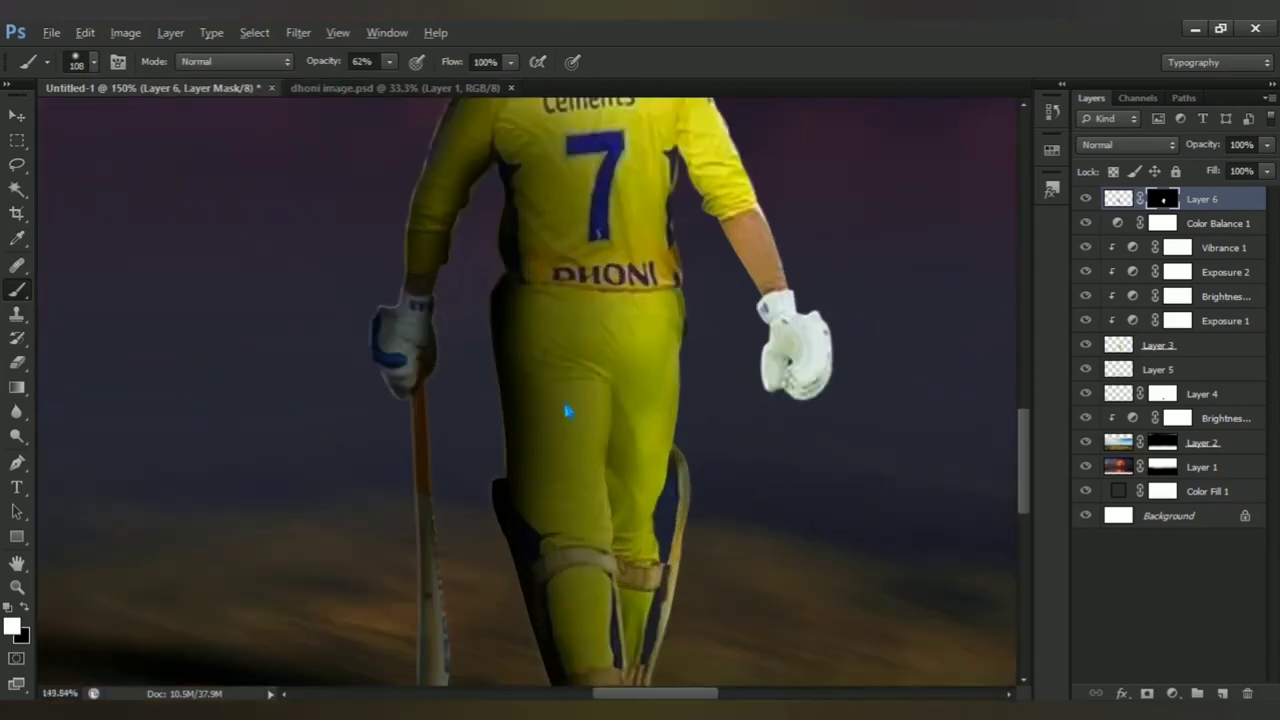
{"action": "left_click", "coordinate": [25, 607]}
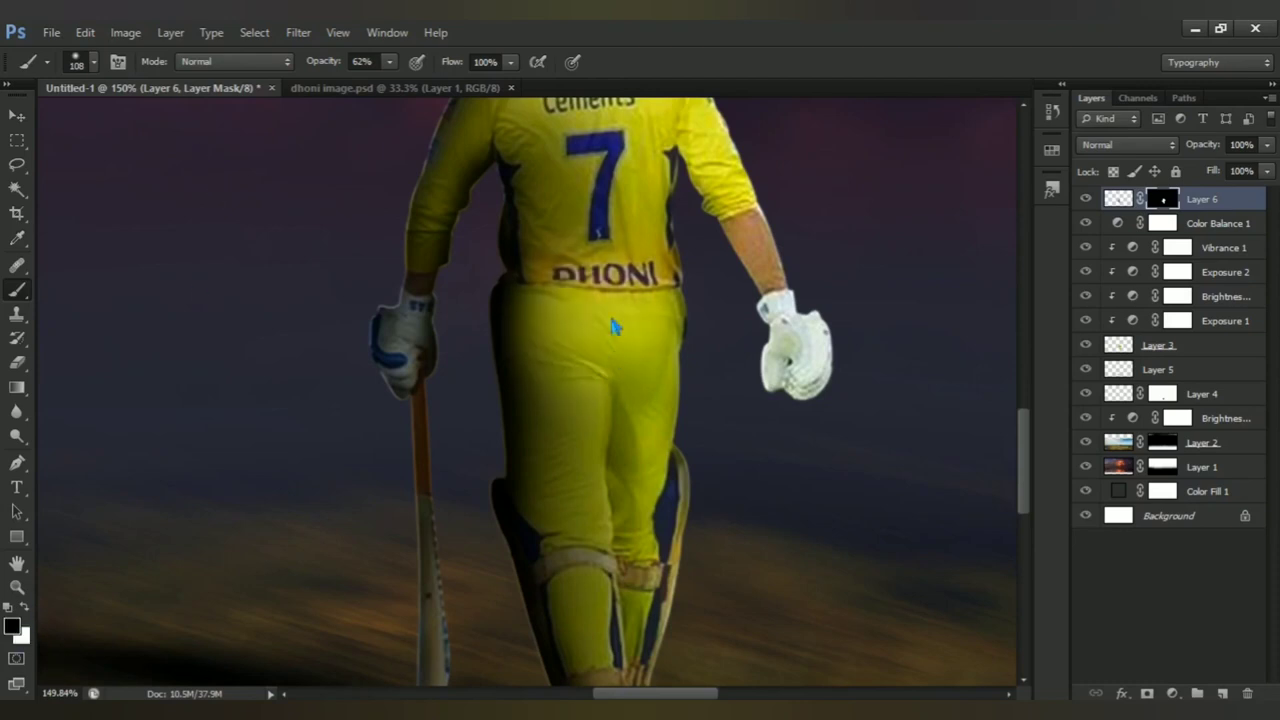
{"action": "scroll", "coordinate": [640, 330], "scroll_direction": "down", "scroll_amount": 2}
{"action": "scroll", "coordinate": [680, 370], "scroll_direction": "down", "scroll_amount": 2}
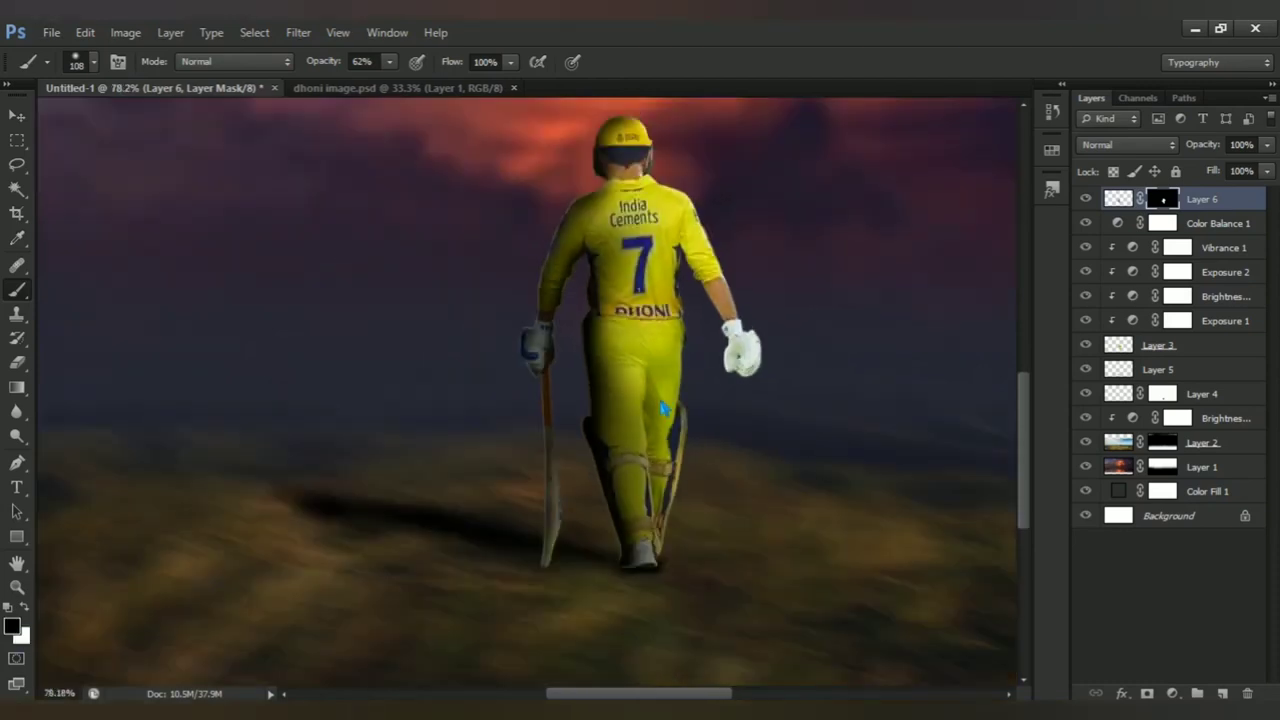
{"action": "key", "text": "bracketleft"}
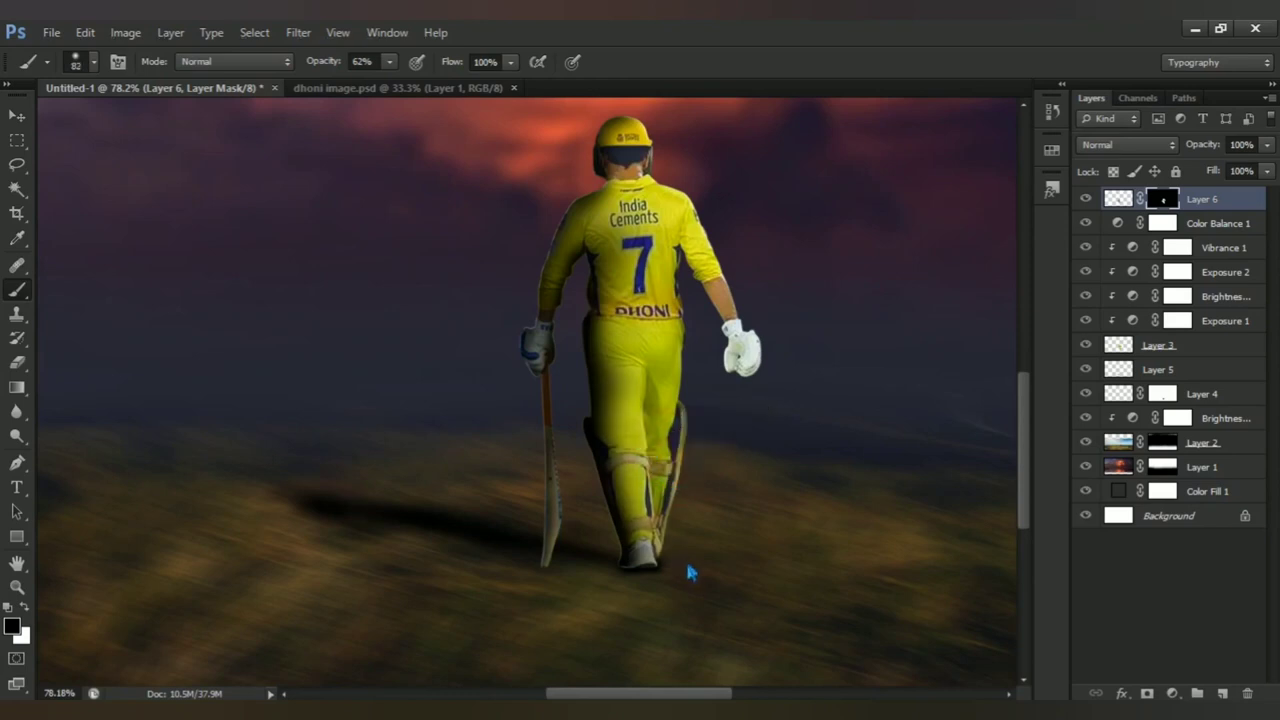
{"action": "right_click", "coordinate": [690, 570], "text": "alt"}
{"action": "right_click", "coordinate": [660, 578], "text": "alt"}
{"action": "left_click_drag", "start_coordinate": [674, 591], "coordinate": [674, 515]}
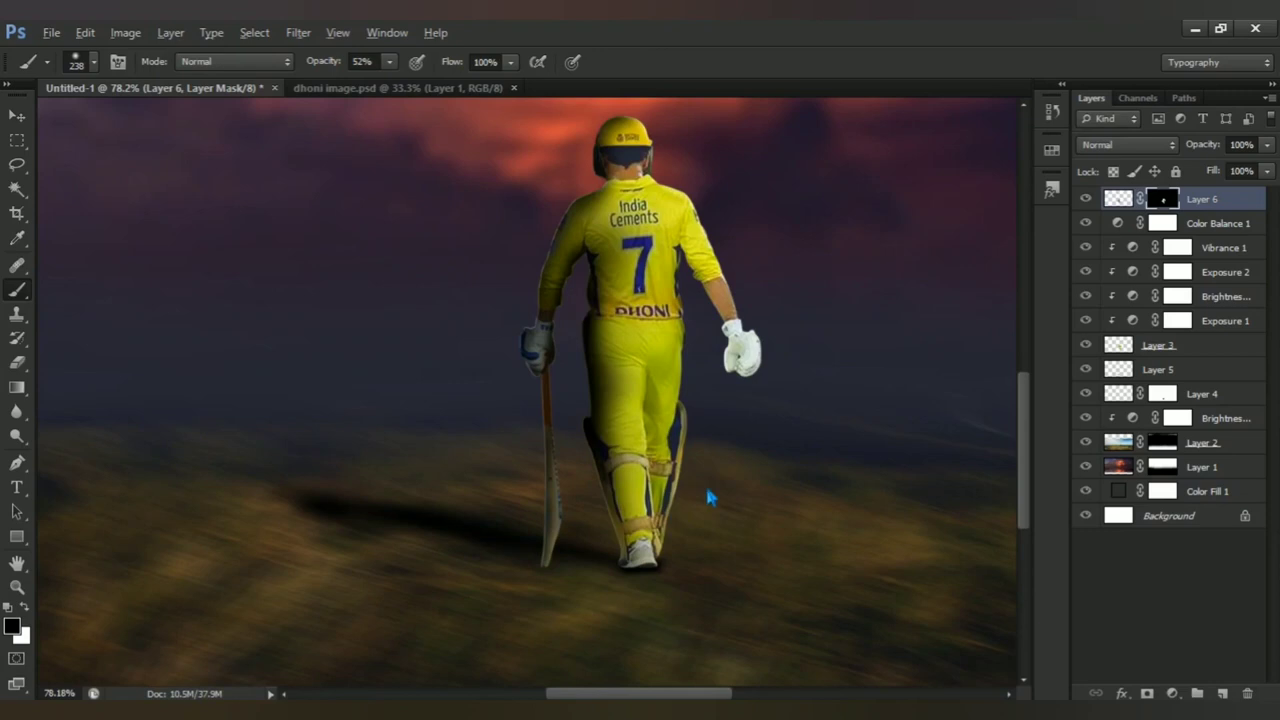
{"action": "key", "text": "ctrl+z"}
Step: Lower the brush opacity to 41% then 19%, resizing the brush between 23 and 91 px
{"action": "left_click_drag", "start_coordinate": [312, 76], "coordinate": [337, 72]}
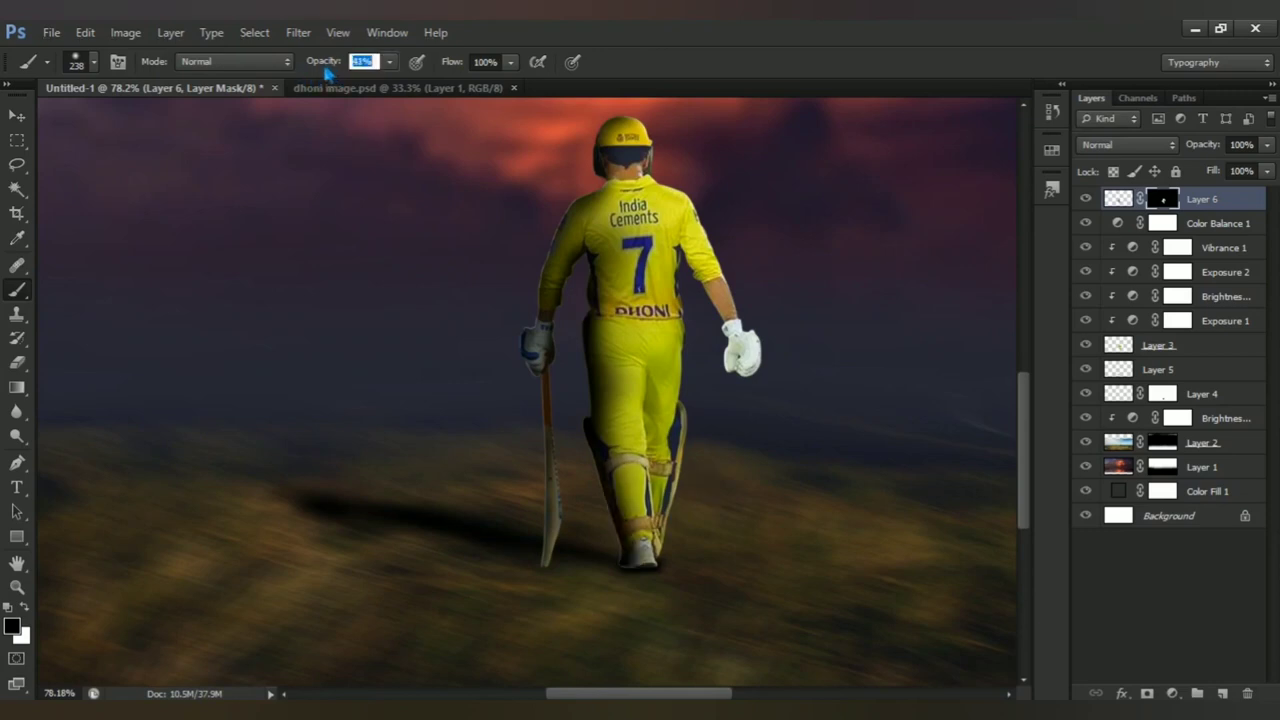
{"action": "key", "text": "Return"}
{"action": "left_click_drag", "start_coordinate": [727, 557], "coordinate": [680, 535]}
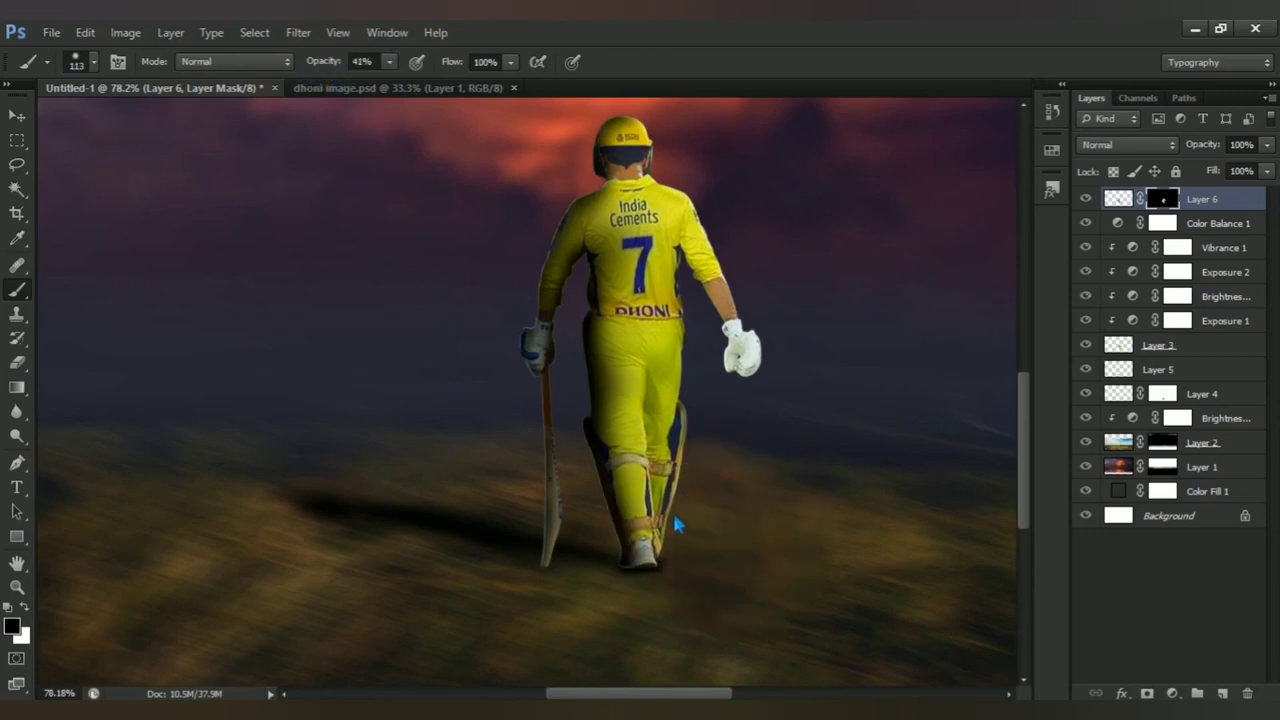
{"action": "left_click_drag", "start_coordinate": [660, 240], "coordinate": [580, 234]}
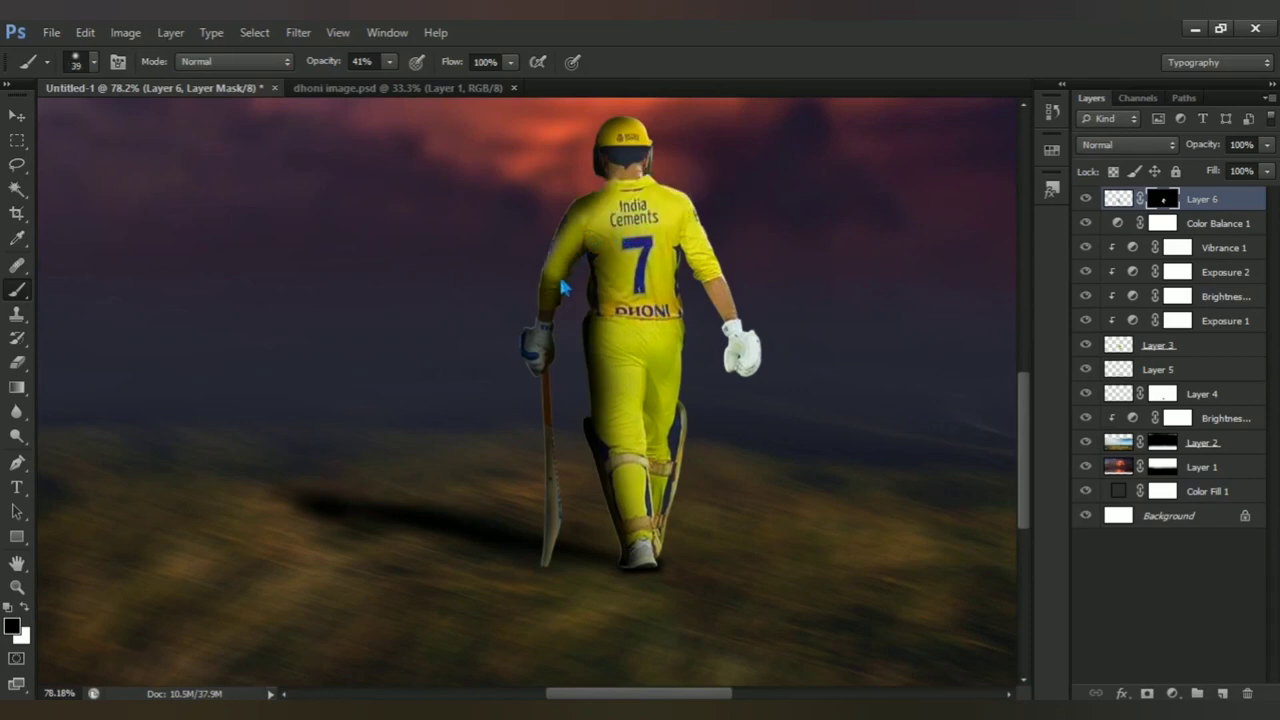
{"action": "scroll", "coordinate": [588, 305], "scroll_direction": "up", "scroll_amount": 3}
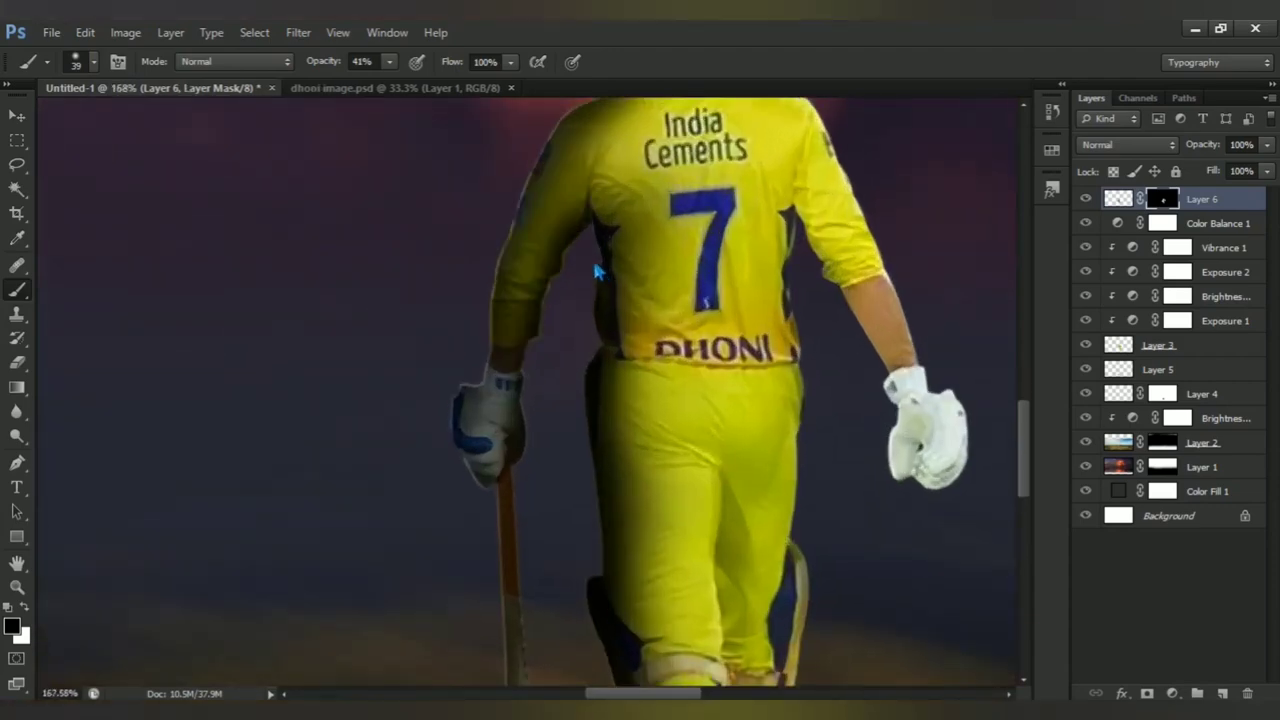
{"action": "left_click_drag", "start_coordinate": [608, 201], "coordinate": [598, 201]}
{"action": "key", "text": "4"}
{"action": "key", "text": "1"}
{"action": "key", "text": "9"}
{"action": "left_click_drag", "start_coordinate": [594, 215], "coordinate": [500, 433]}
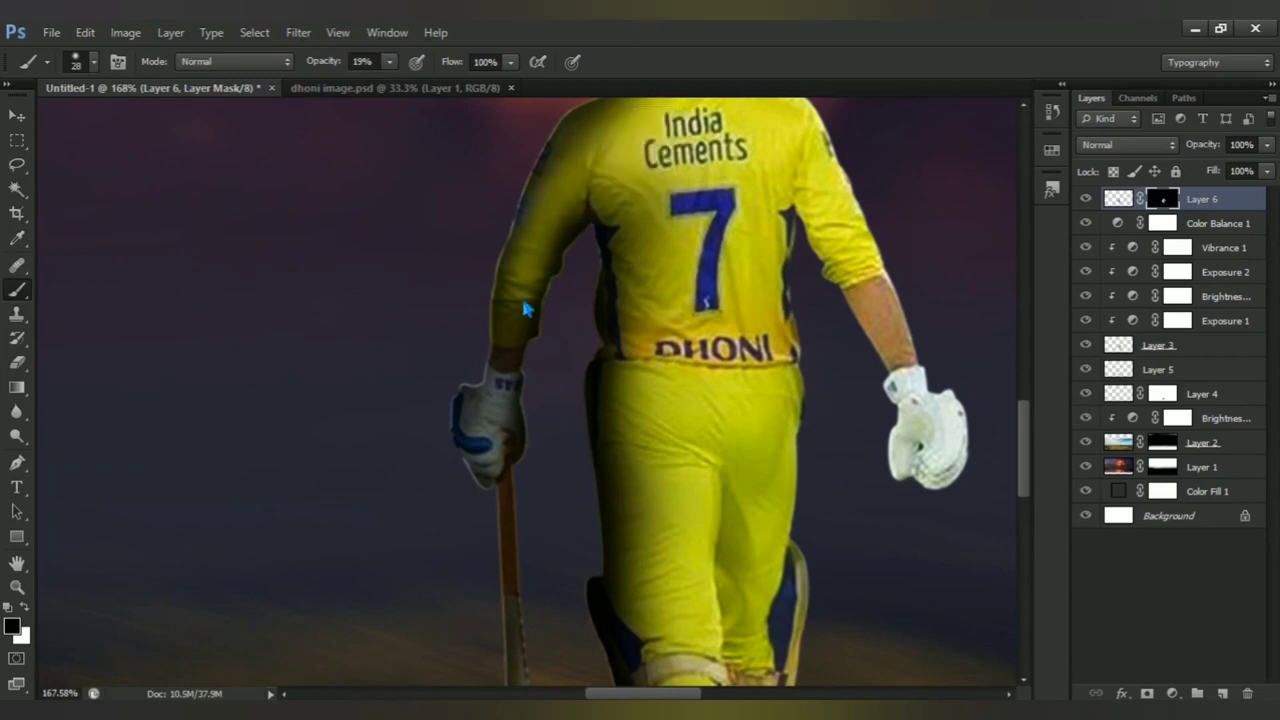
{"action": "left_click_drag", "start_coordinate": [576, 396], "coordinate": [592, 396]}
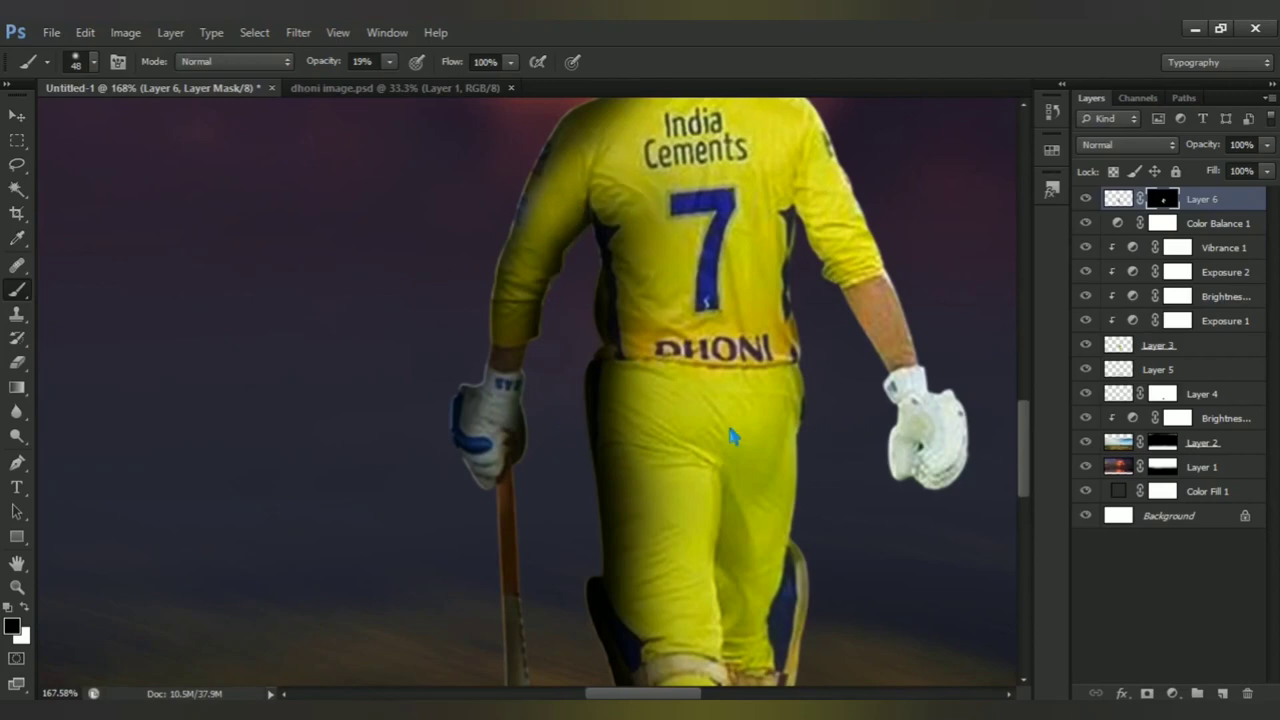
{"action": "left_click_drag", "start_coordinate": [712, 322], "coordinate": [757, 322]}
Step: Settle the mask brush at 149 px with 5% opacity
{"action": "scroll", "coordinate": [757, 322], "scroll_direction": "down", "scroll_amount": 2}
{"action": "scroll", "coordinate": [757, 322], "scroll_direction": "down", "scroll_amount": 3}
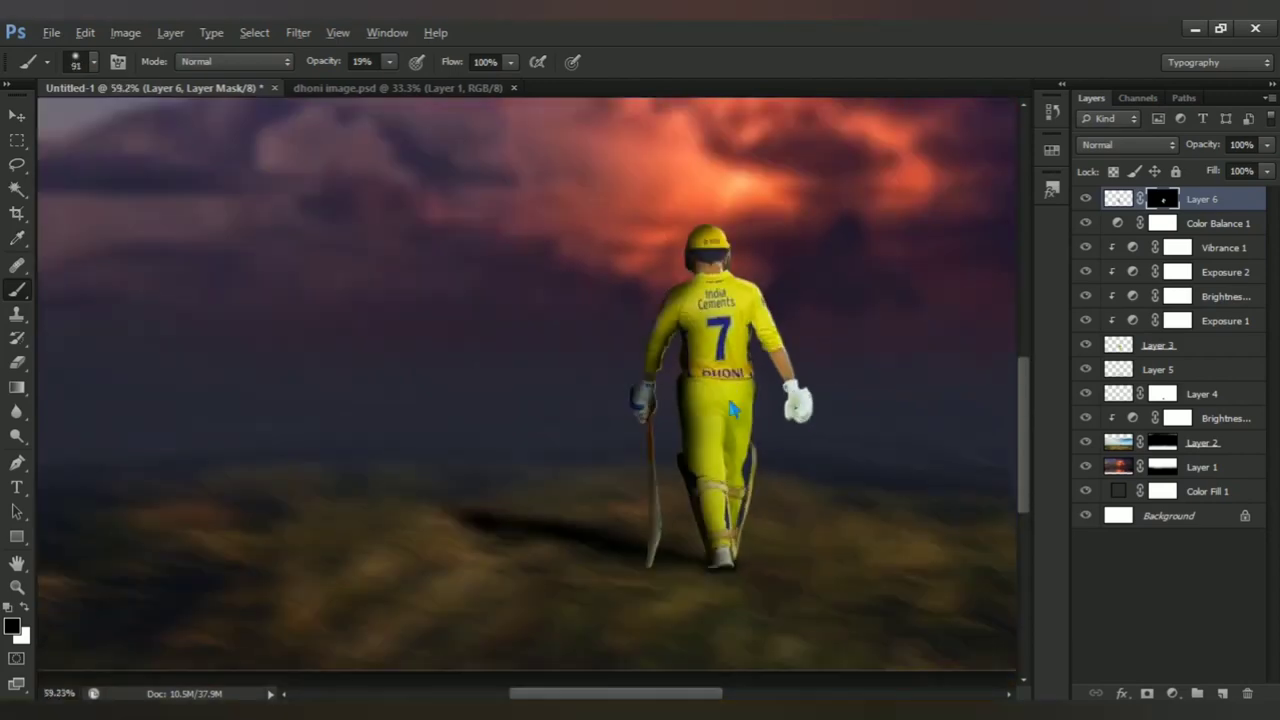
{"action": "key", "text": "bracketright"}
{"action": "key", "text": "bracketright"}
{"action": "key", "text": "bracketright"}
{"action": "key", "text": "bracketleft"}
{"action": "key", "text": "bracketleft"}
{"action": "left_click_drag", "start_coordinate": [336, 77], "coordinate": [321, 72]}
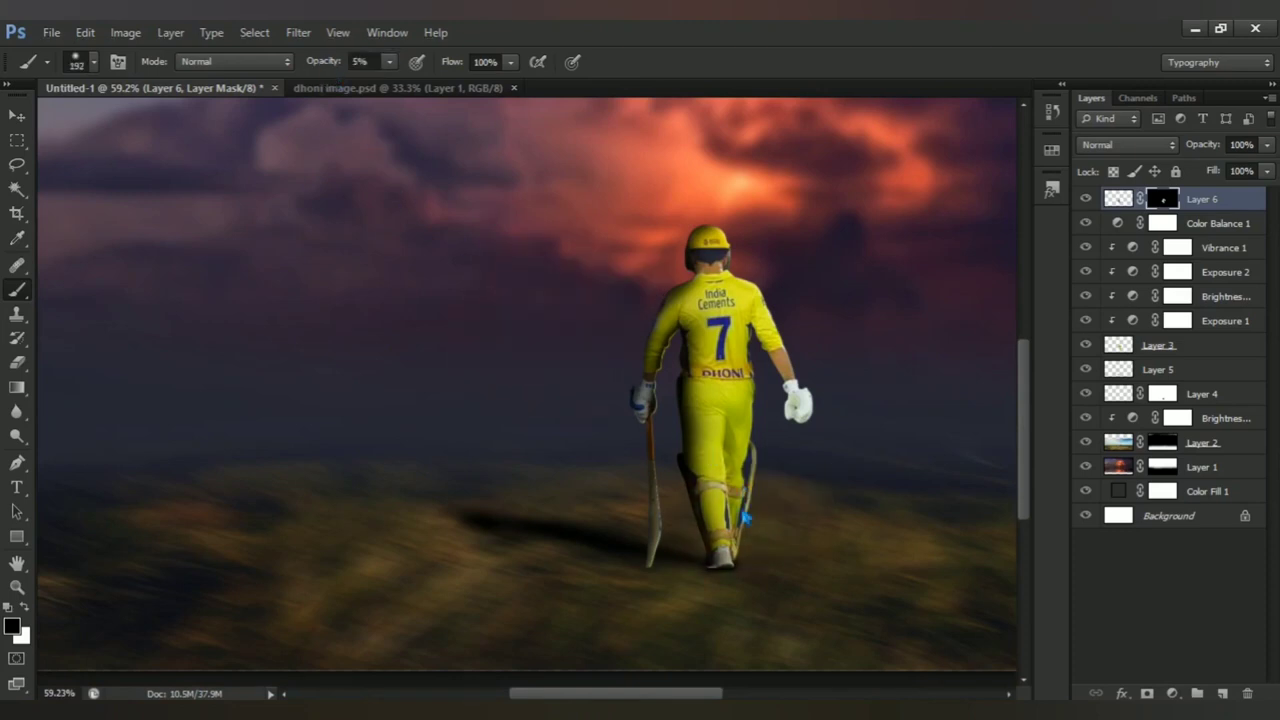
{"action": "key", "text": "bracketleft"}
{"action": "key", "text": "bracketleft"}
{"action": "scroll", "coordinate": [537, 422], "scroll_direction": "down", "scroll_amount": 3}
{"action": "scroll", "coordinate": [517, 531], "scroll_direction": "up", "scroll_amount": 1}
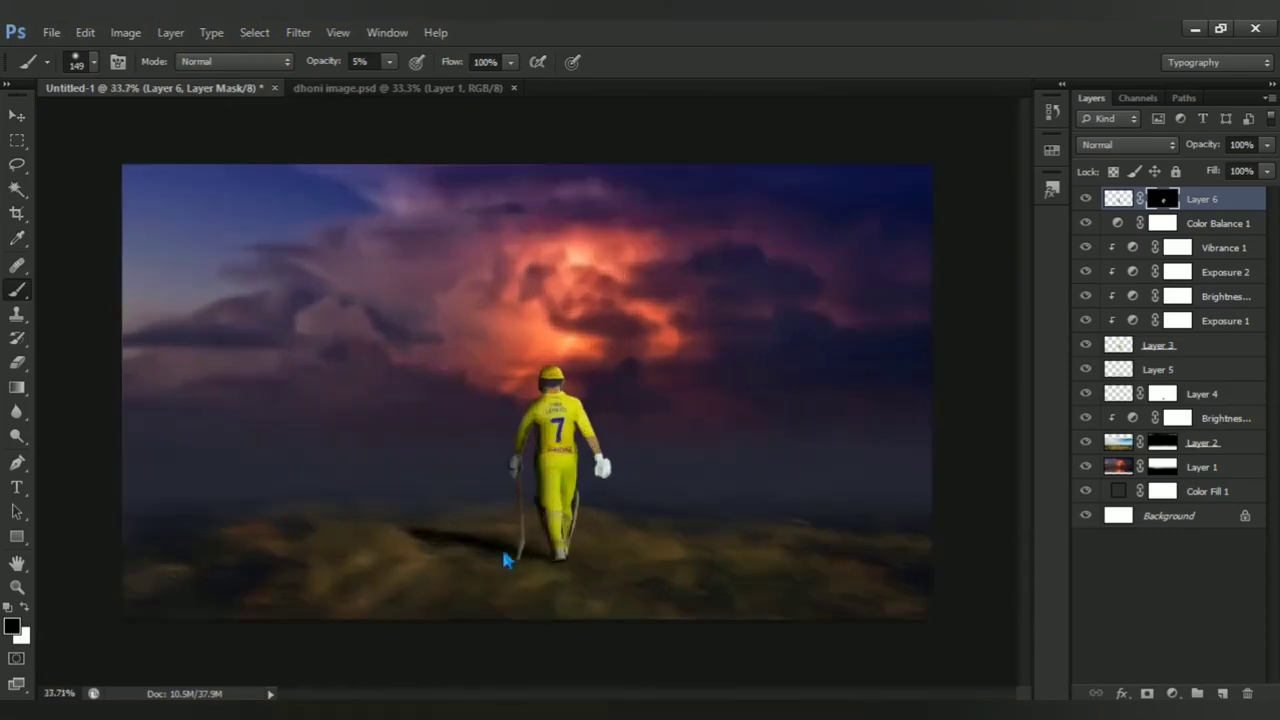
{"action": "scroll", "coordinate": [510, 550], "scroll_direction": "up", "scroll_amount": 1}
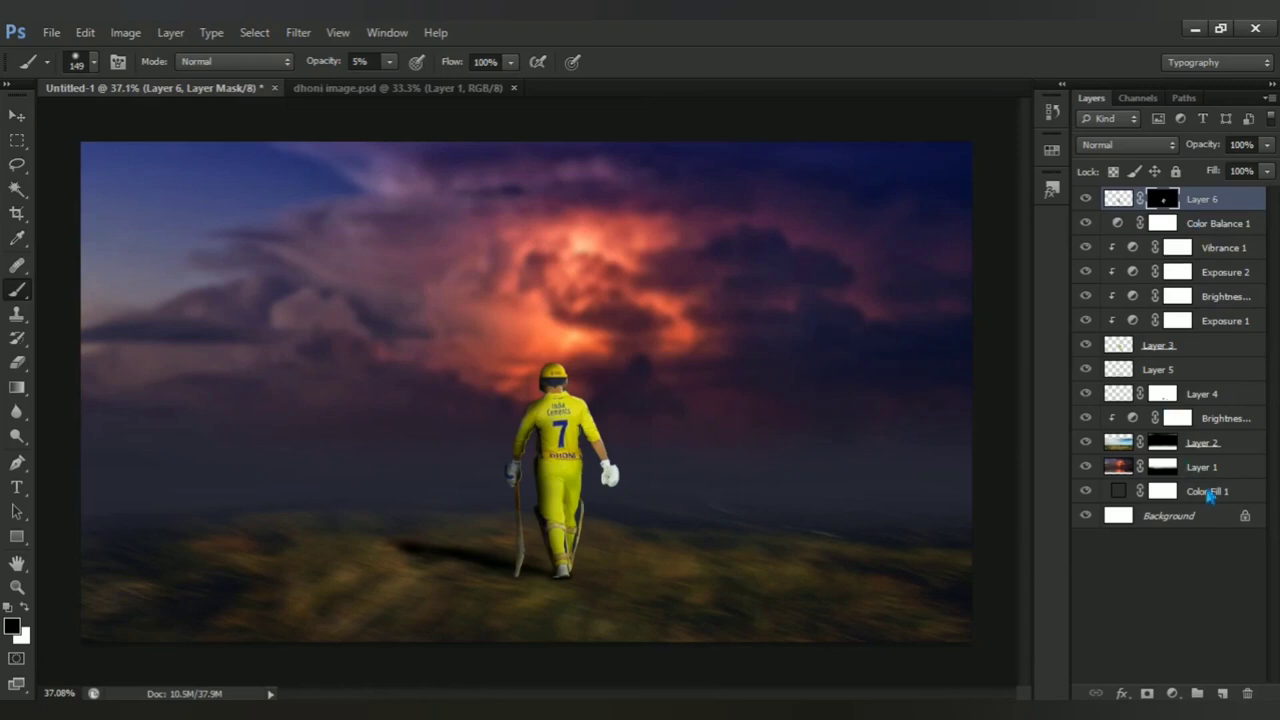
Step: Add a Brightness/Contrast layer with Brightness -55 and Contrast 38, and set the brush to 807 px
{"action": "left_click", "coordinate": [1172, 693]}
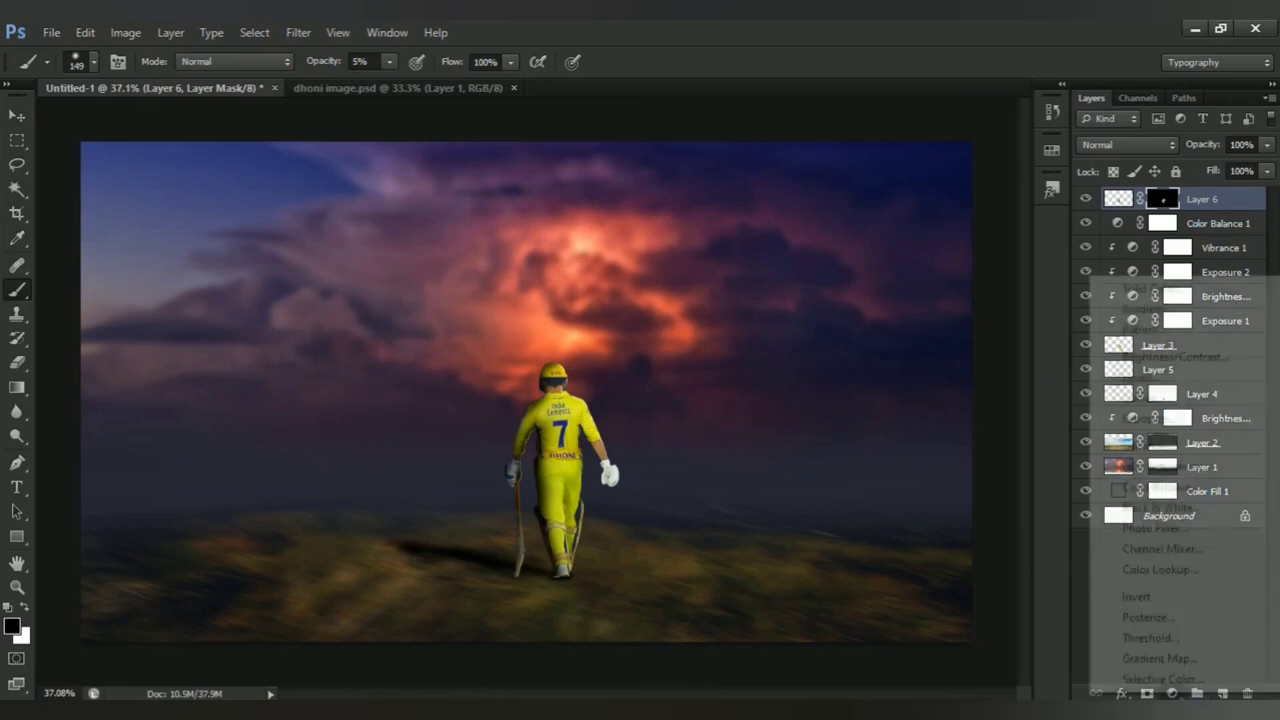
{"action": "left_click", "coordinate": [1224, 366]}
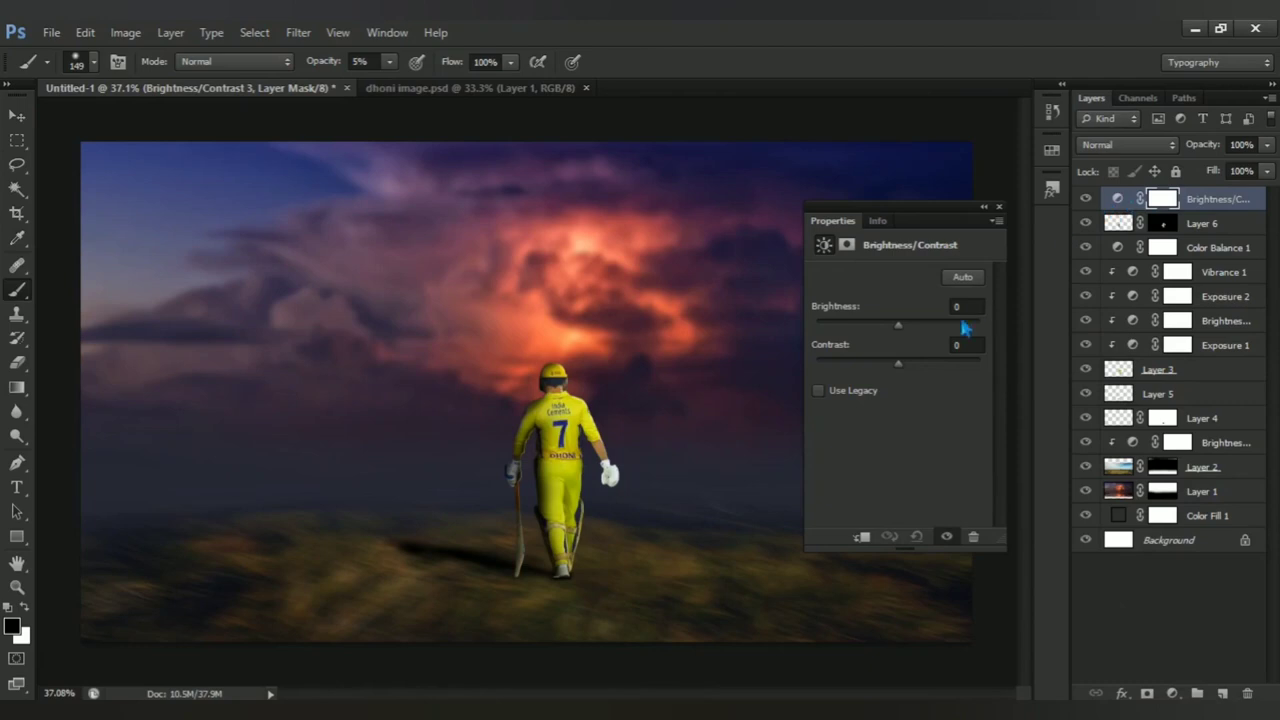
{"action": "left_click_drag", "start_coordinate": [904, 327], "coordinate": [879, 330]}
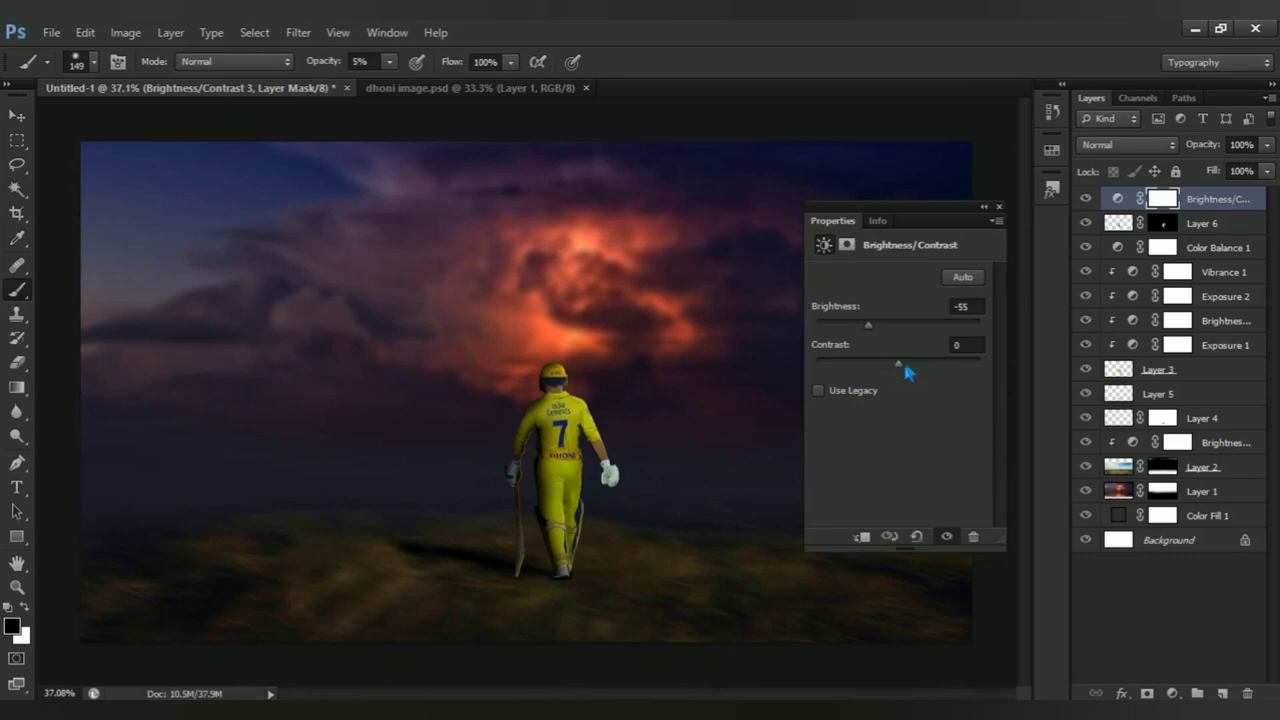
{"action": "left_click_drag", "start_coordinate": [904, 365], "coordinate": [918, 367]}
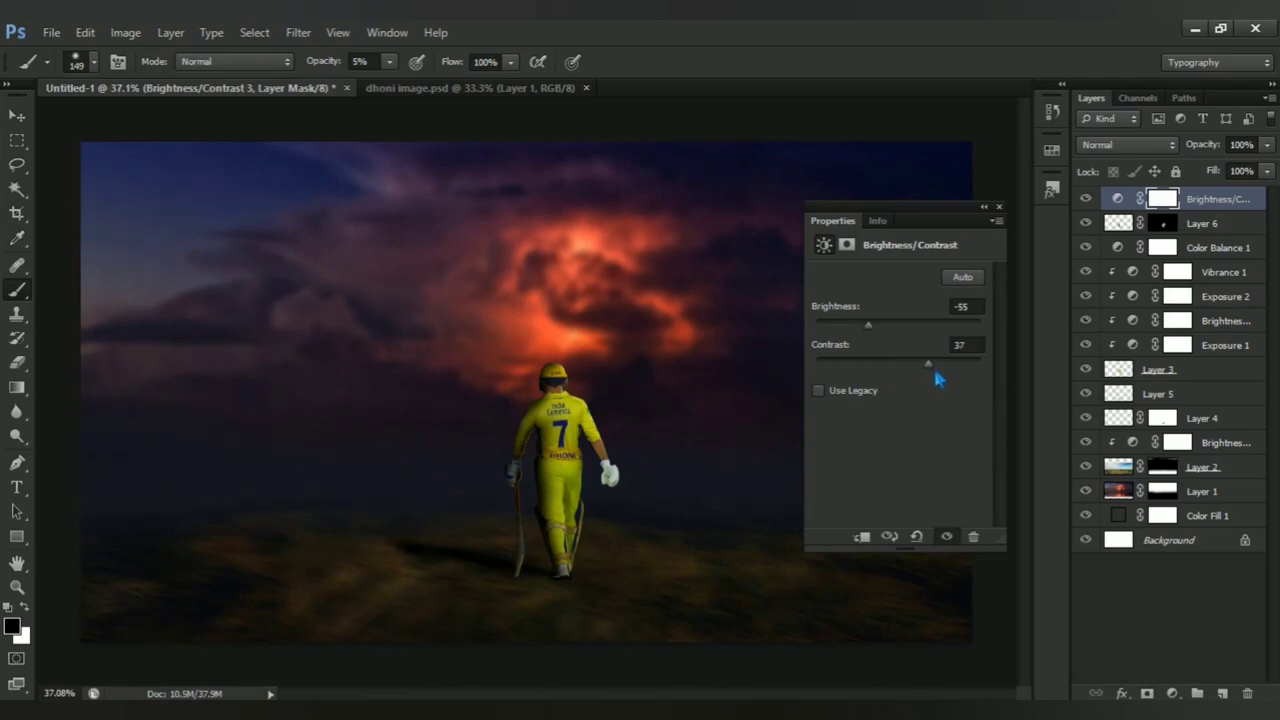
{"action": "left_click", "coordinate": [947, 537]}
{"action": "left_click", "coordinate": [950, 539]}
{"action": "double_click", "coordinate": [966, 307]}
{"action": "key", "text": "Down"}
{"action": "key", "text": "Down"}
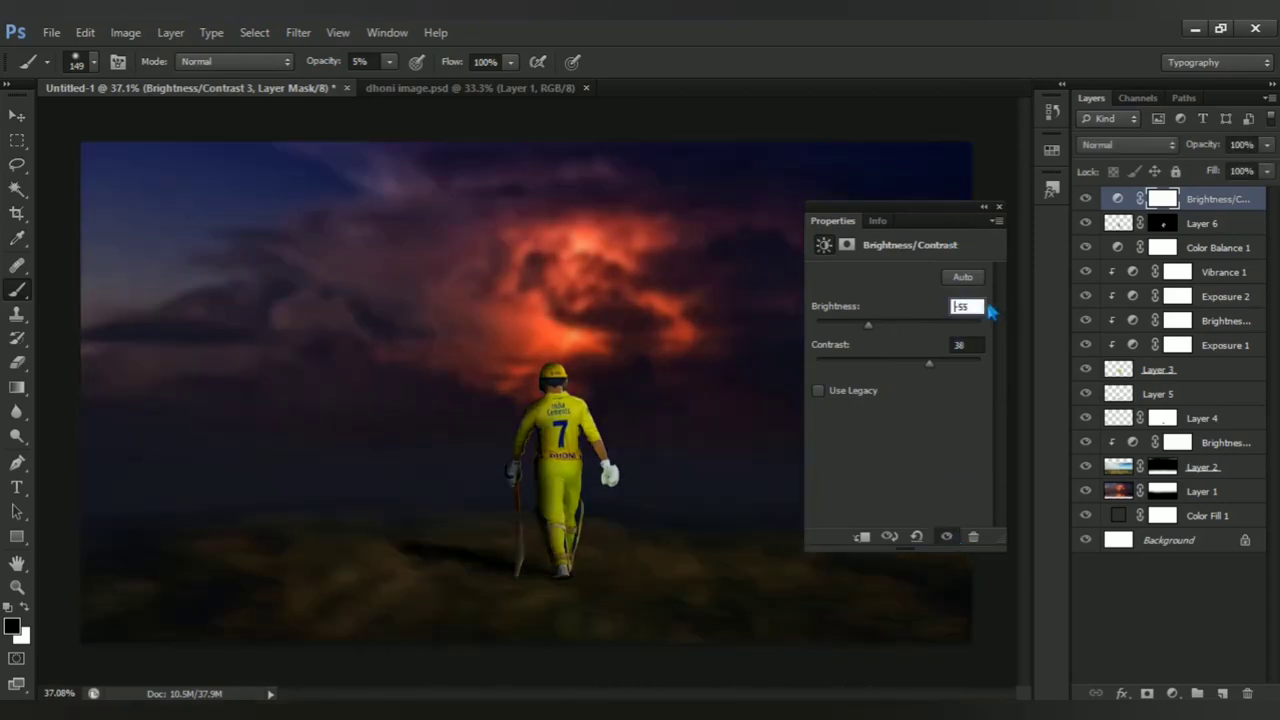
{"action": "left_click", "coordinate": [998, 208]}
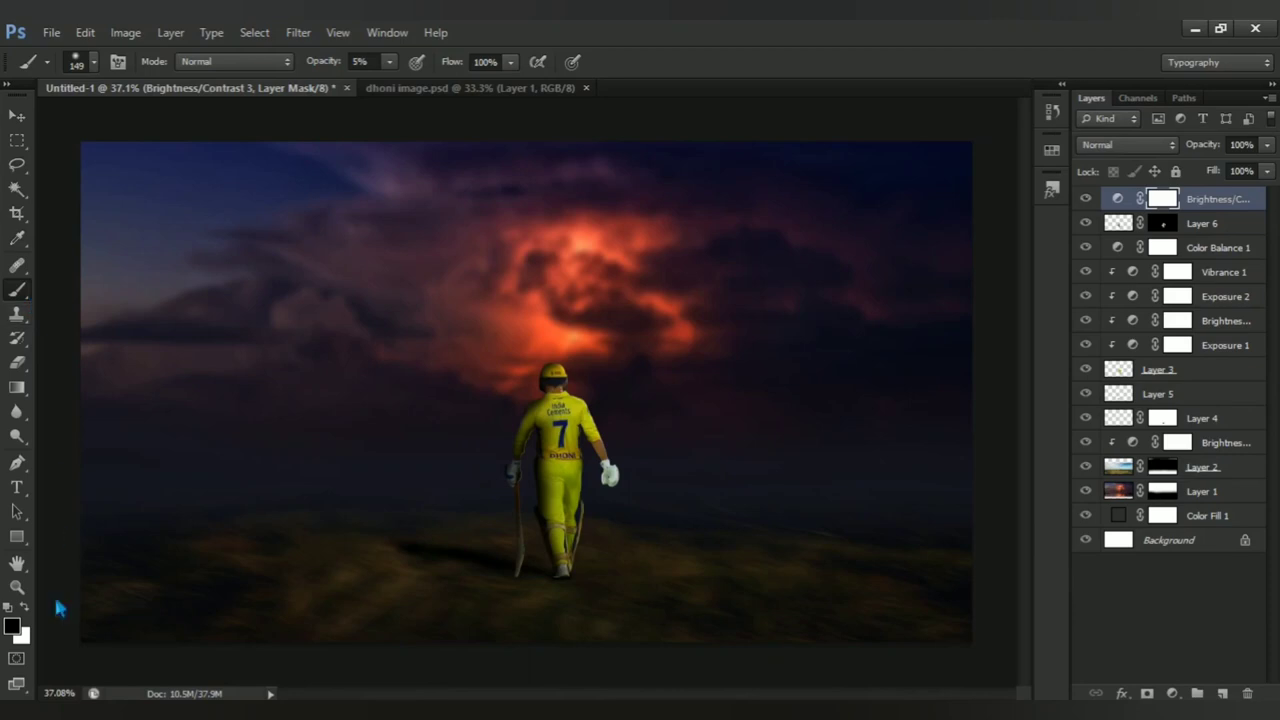
{"action": "left_click_drag", "start_coordinate": [486, 500], "coordinate": [625, 473]}
Step: With a 100% opacity brush, mask the darkening around the cricketer, then close dhoni image.psd
{"action": "left_click_drag", "start_coordinate": [323, 68], "coordinate": [494, 86]}
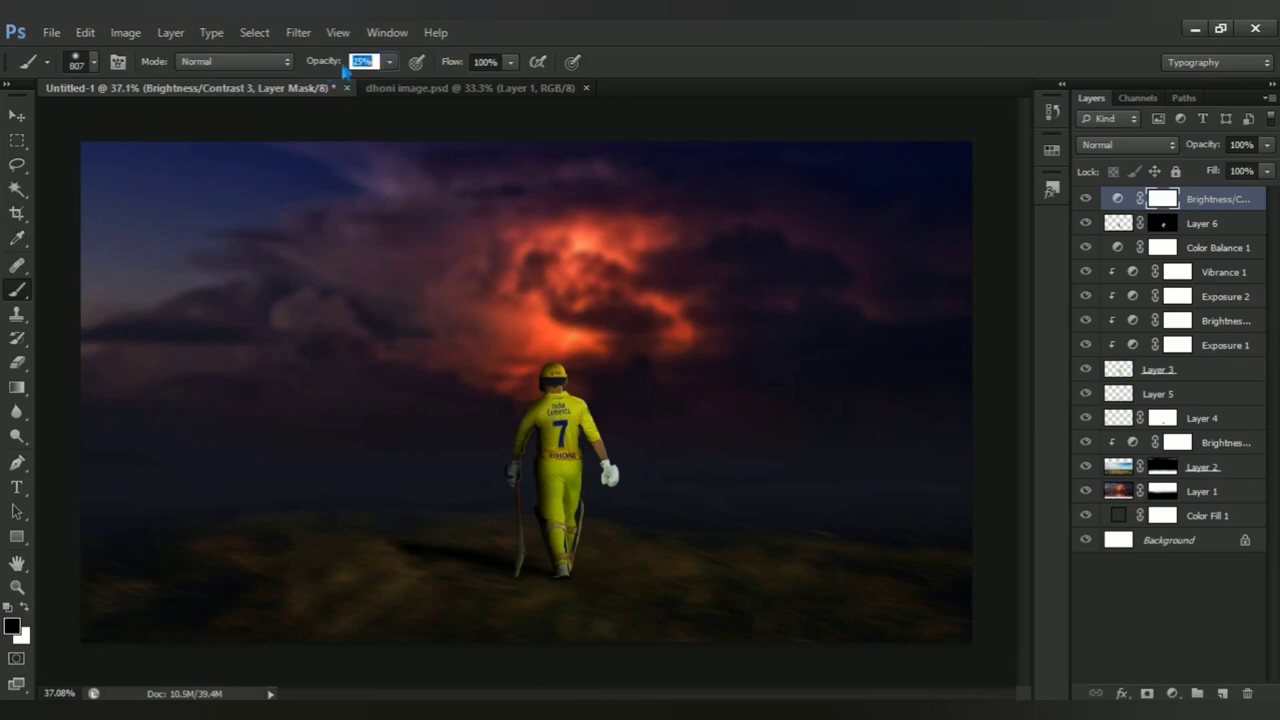
{"action": "left_click", "coordinate": [568, 477]}
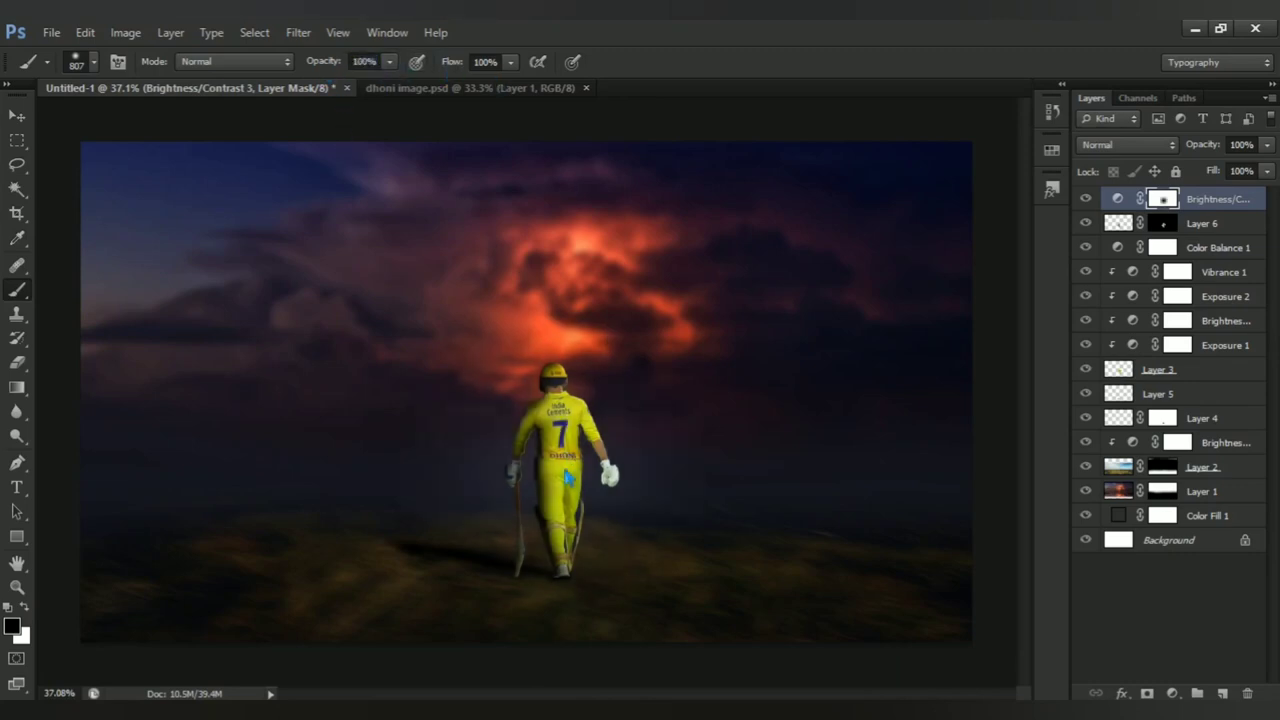
{"action": "left_click", "coordinate": [563, 478]}
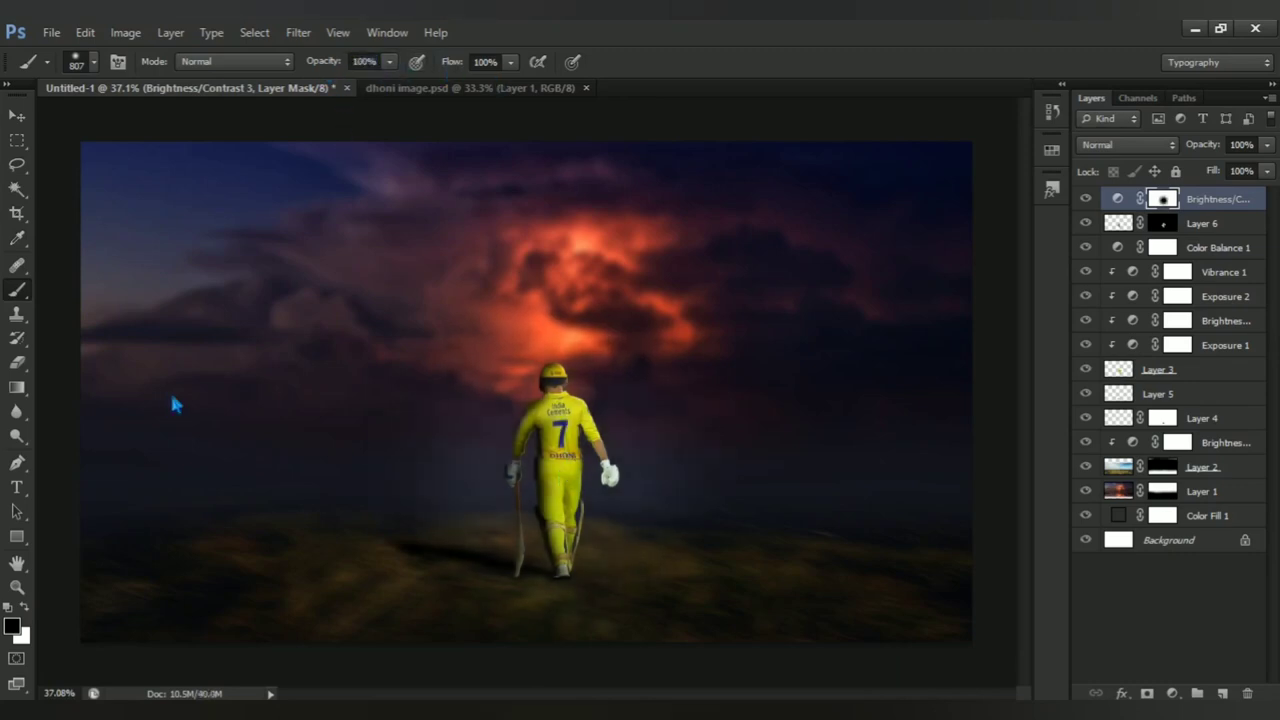
{"action": "scroll", "coordinate": [476, 416], "scroll_direction": "down", "scroll_amount": 2}
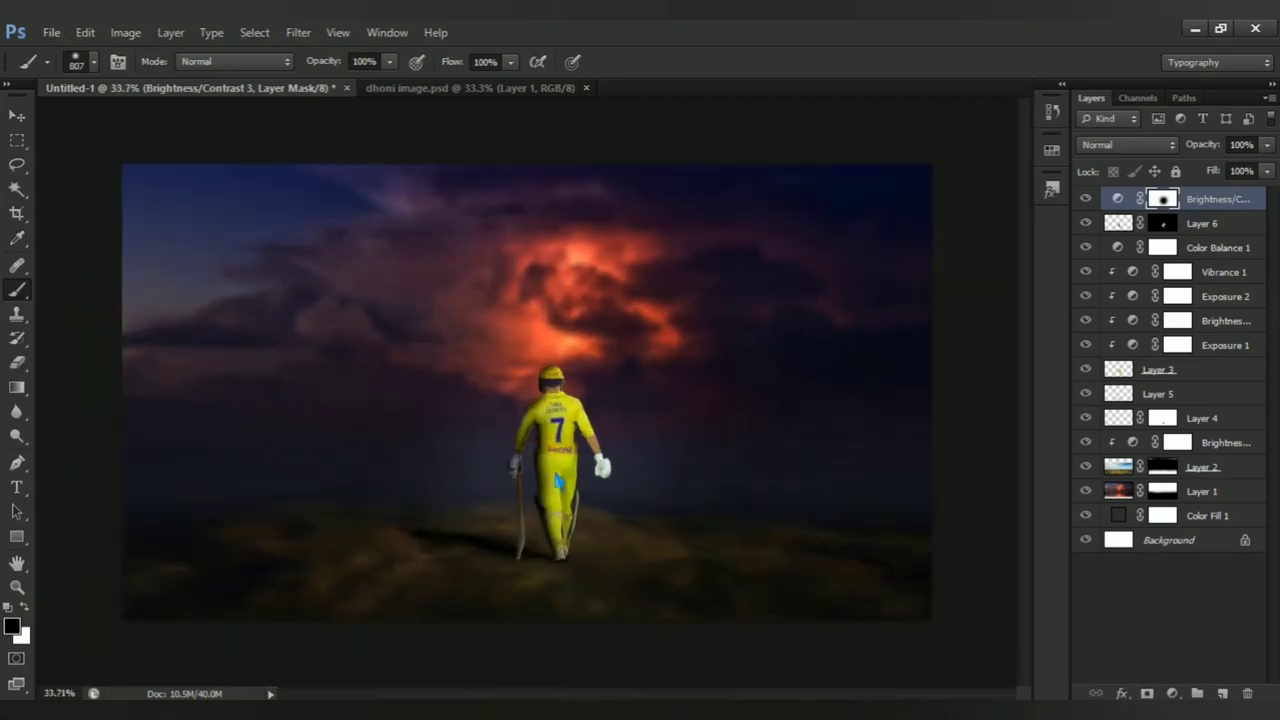
{"action": "left_click", "coordinate": [555, 466]}
{"action": "scroll", "coordinate": [553, 468], "scroll_direction": "up", "scroll_amount": 2}
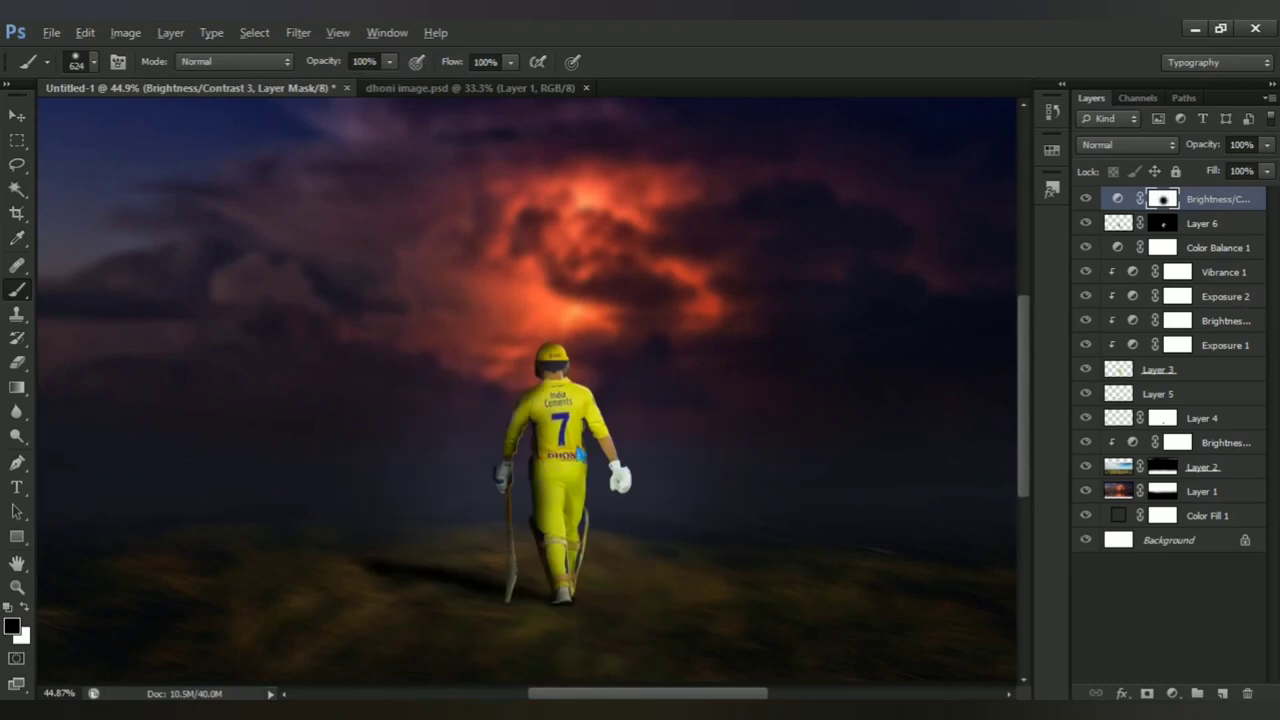
{"action": "scroll", "coordinate": [584, 456], "scroll_direction": "down", "scroll_amount": 2}
{"action": "scroll", "coordinate": [586, 457], "scroll_direction": "down", "scroll_amount": 2}
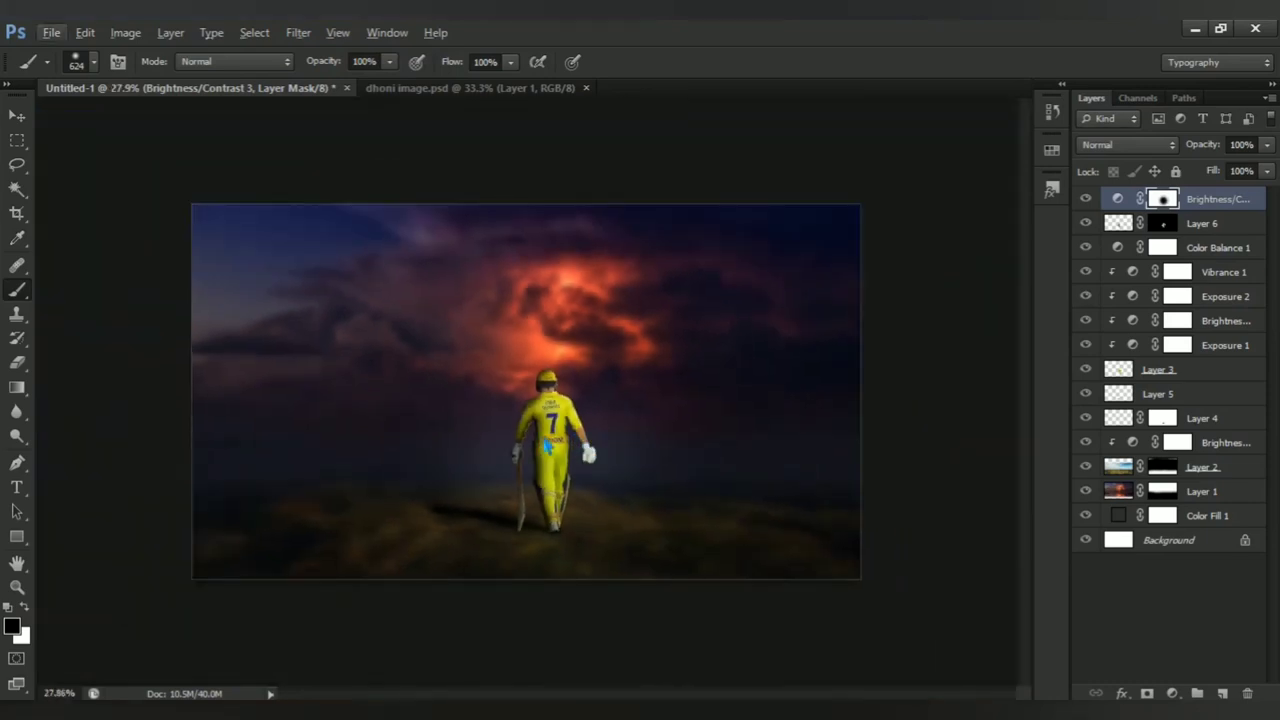
{"action": "scroll", "coordinate": [555, 448], "scroll_direction": "up", "scroll_amount": 2}
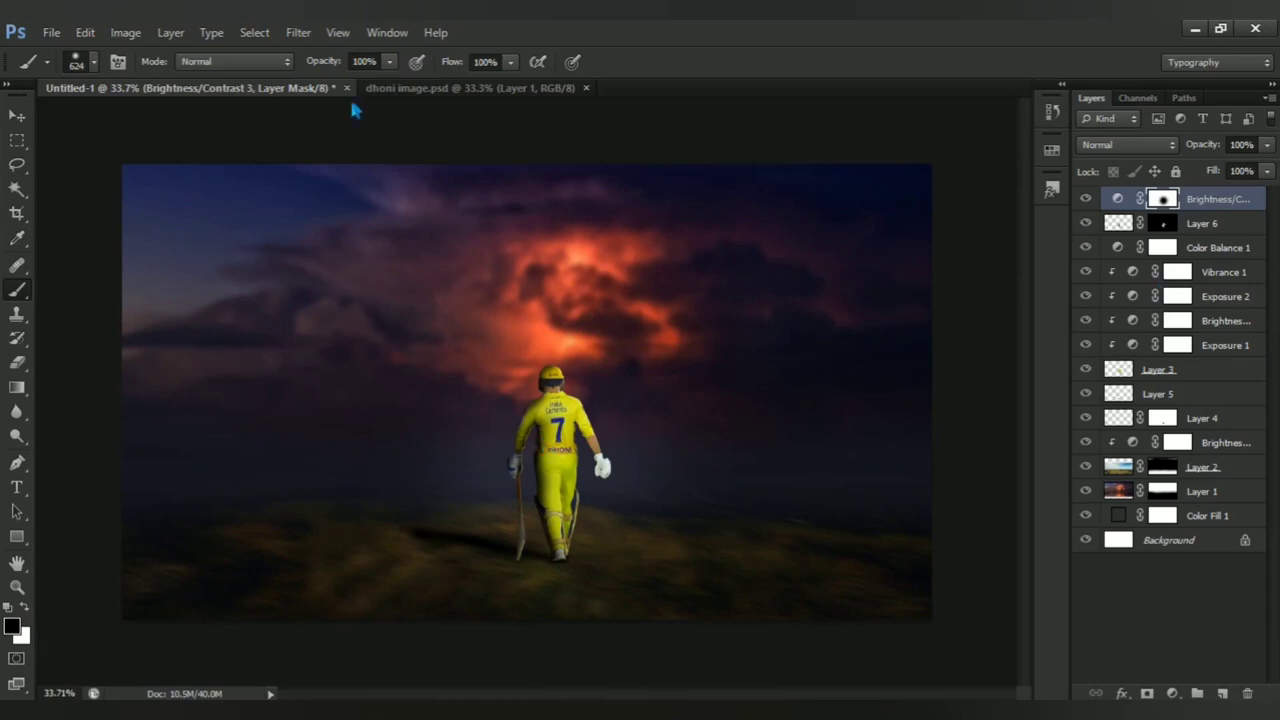
{"action": "left_click", "coordinate": [586, 88]}
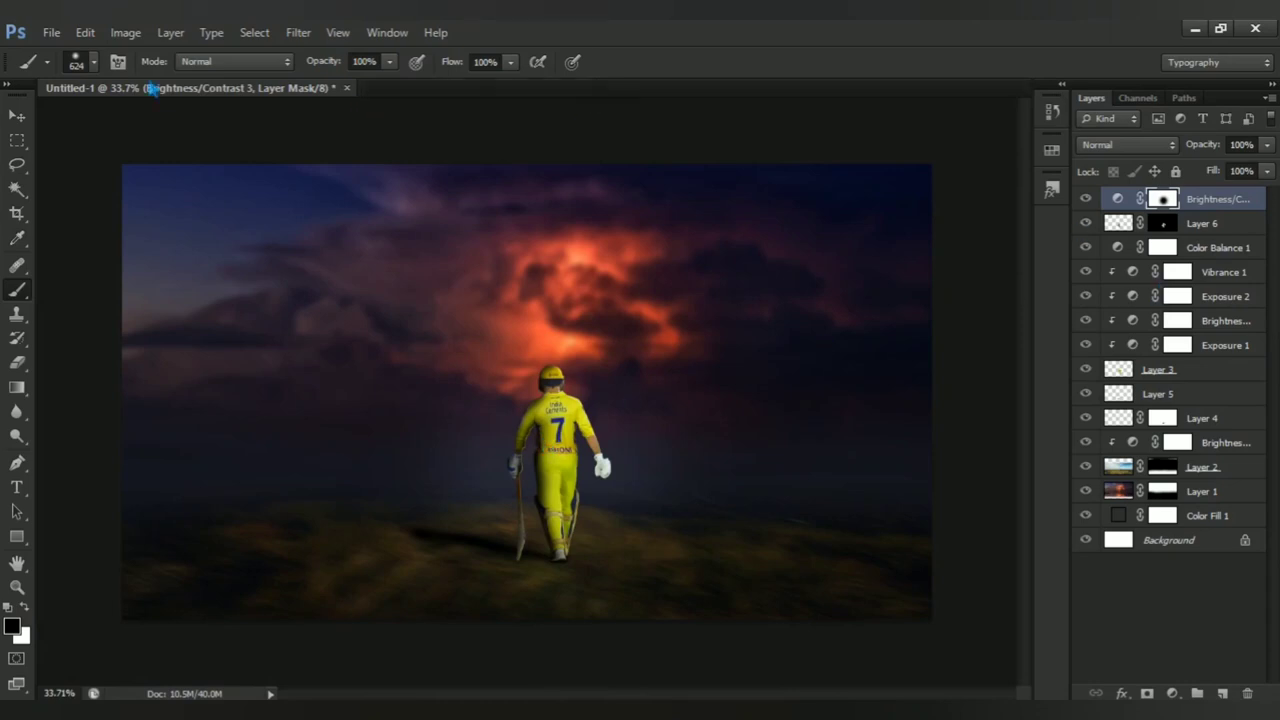
Step: Open the white light-beam PNG and drag it into the cricketer composite
{"action": "left_click", "coordinate": [62, 33]}
{"action": "left_click", "coordinate": [70, 66]}
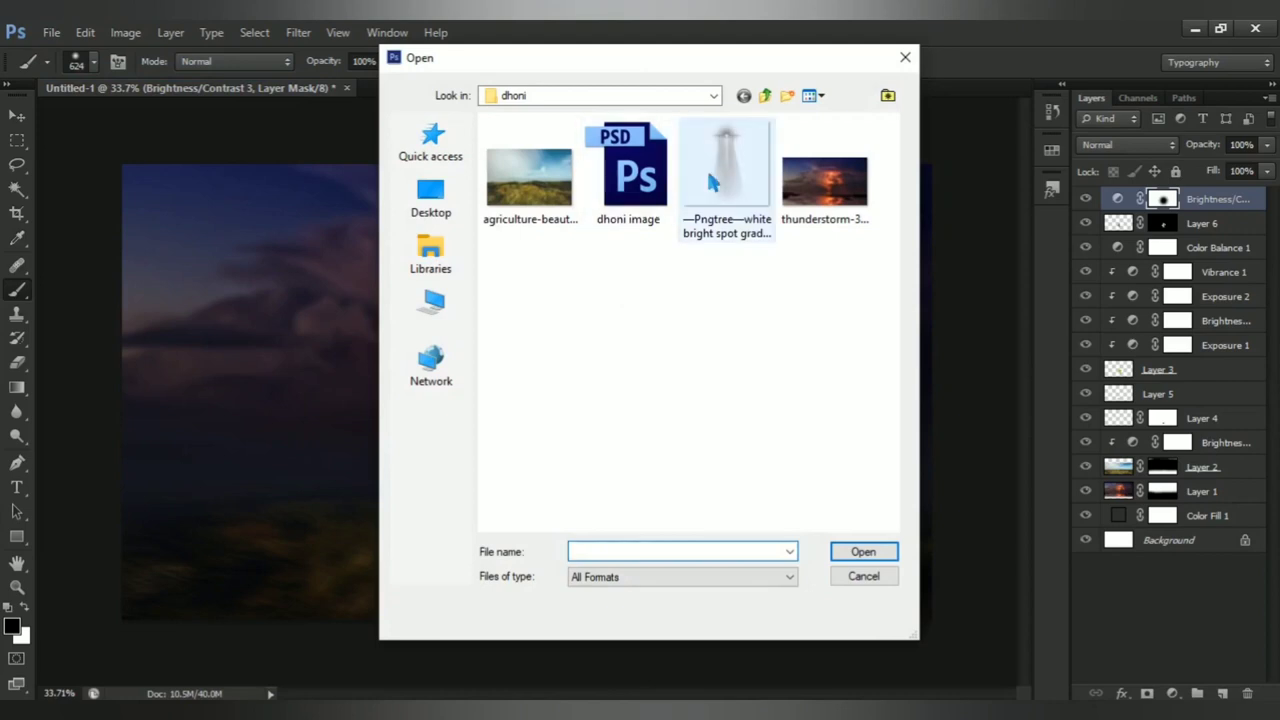
{"action": "left_click", "coordinate": [710, 175]}
{"action": "left_click", "coordinate": [887, 557]}
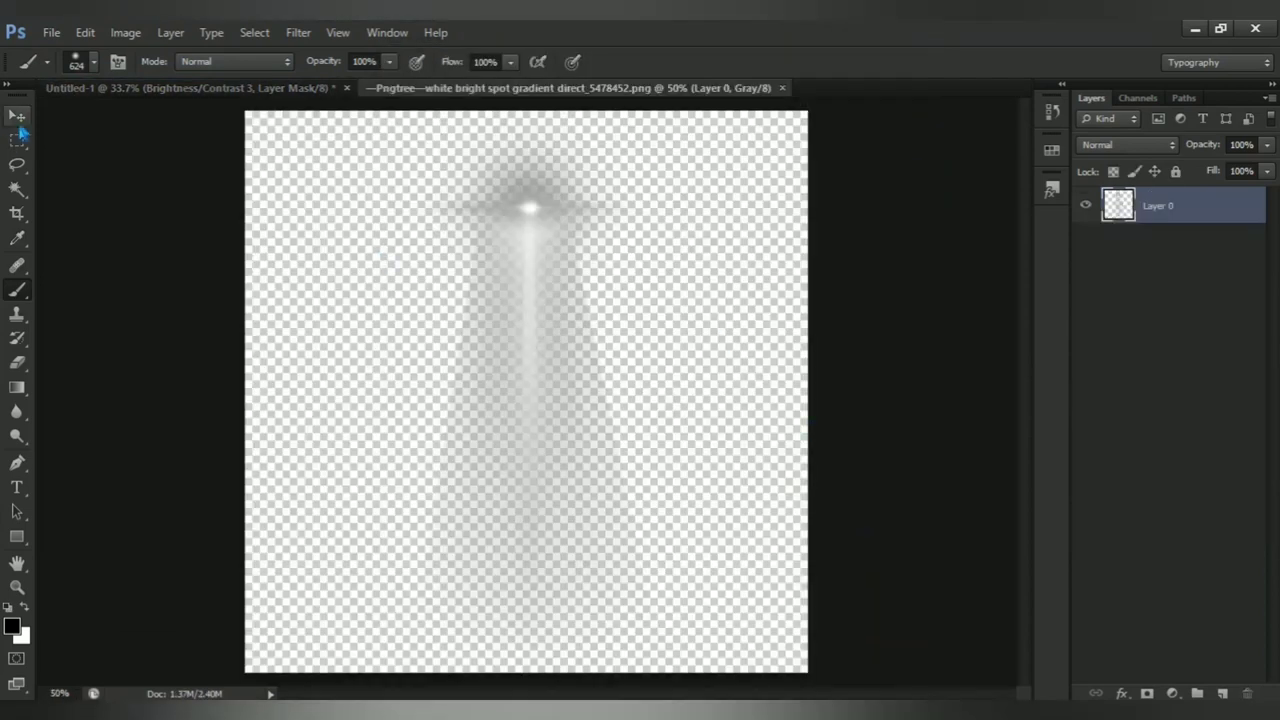
{"action": "left_click", "coordinate": [17, 116]}
{"action": "mouse_move", "coordinate": [539, 290]}
{"action": "left_mouse_down"}
{"action": "mouse_move", "coordinate": [240, 98]}
{"action": "mouse_move", "coordinate": [530, 291]}
{"action": "left_mouse_up"}
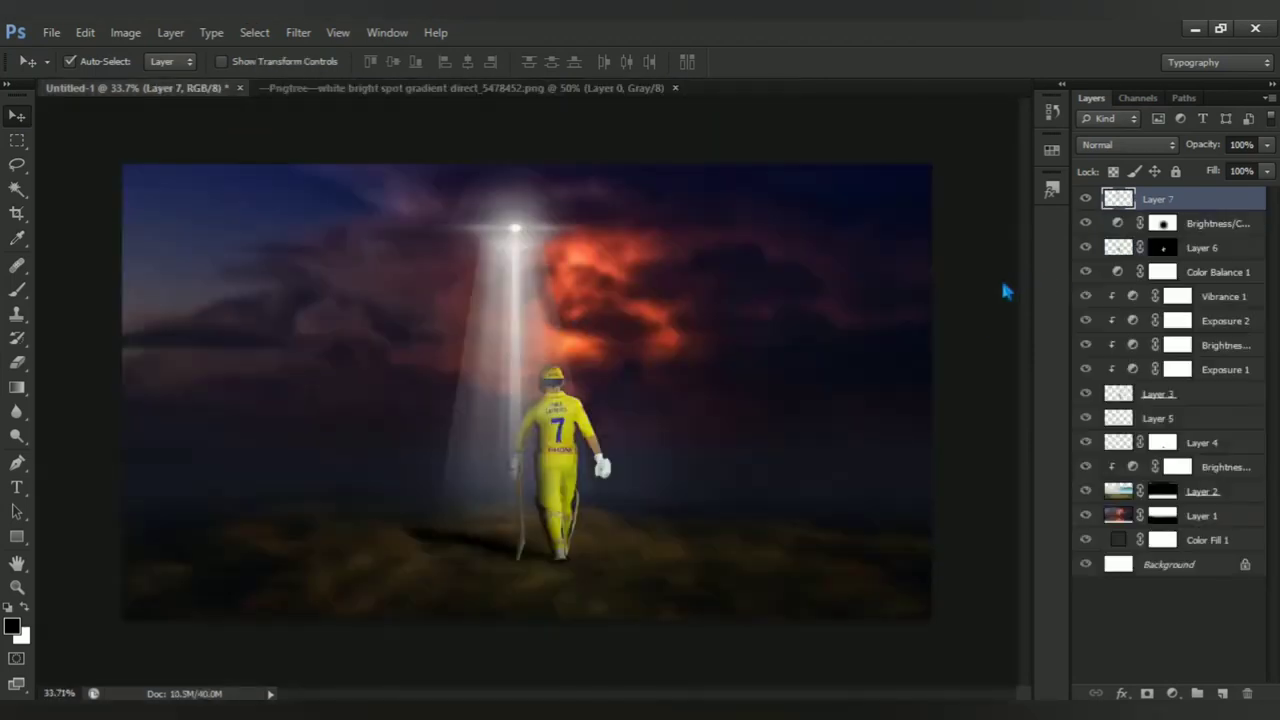
Step: Rotate the beam to about 34°, scale it to 97.77%, and position it angling toward the cricketer
{"action": "key", "text": "ctrl+t"}
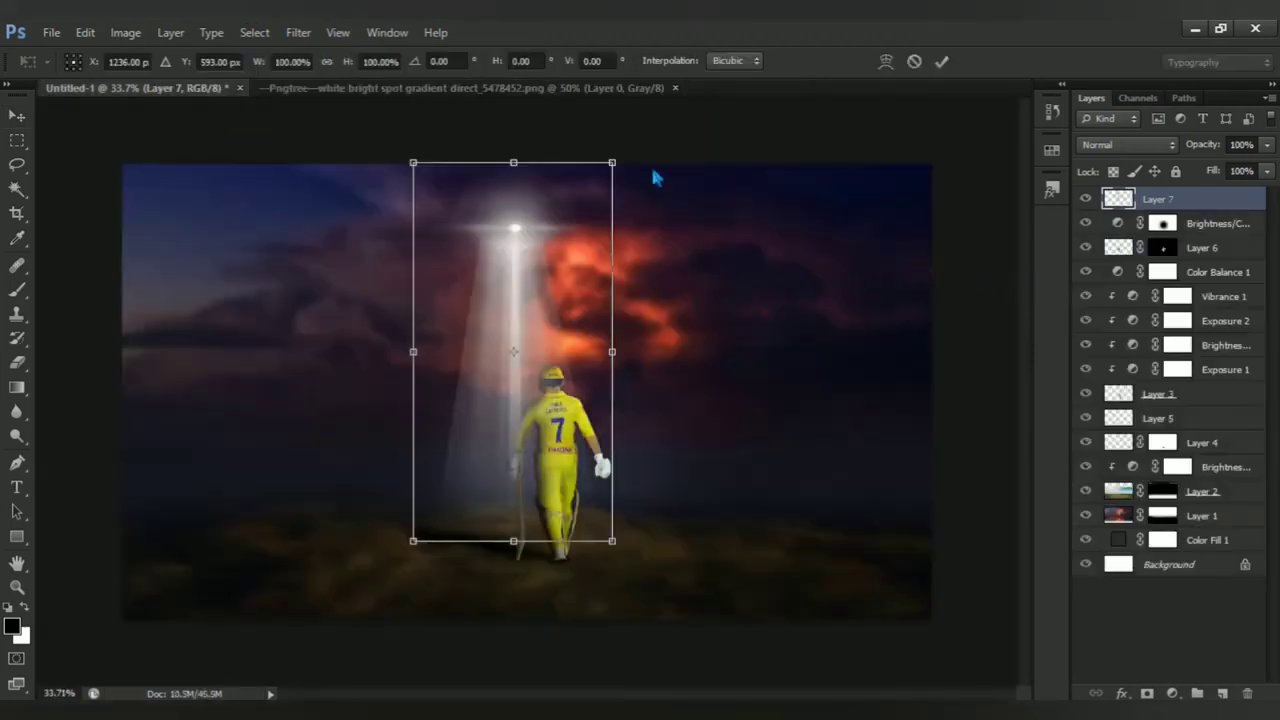
{"action": "mouse_move", "coordinate": [652, 177]}
{"action": "left_mouse_down"}
{"action": "mouse_move", "coordinate": [663, 263]}
{"action": "mouse_move", "coordinate": [795, 150]}
{"action": "left_mouse_up"}
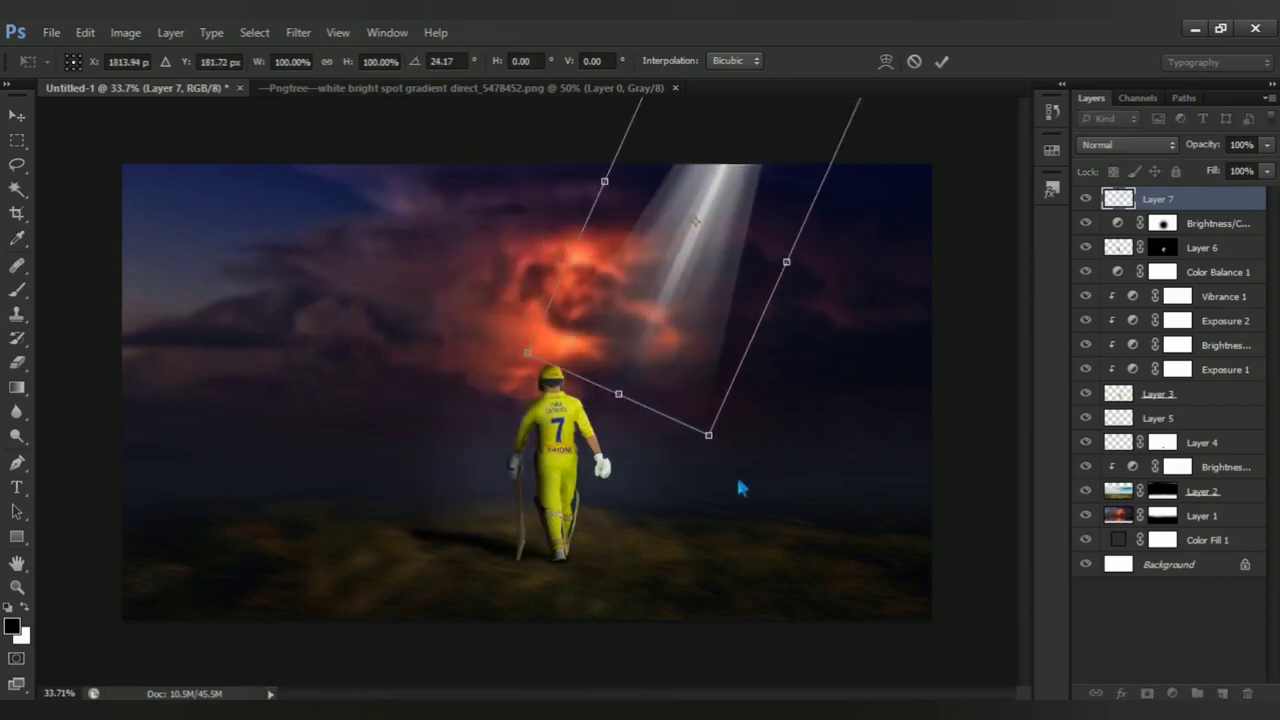
{"action": "left_click_drag", "start_coordinate": [735, 490], "coordinate": [700, 495]}
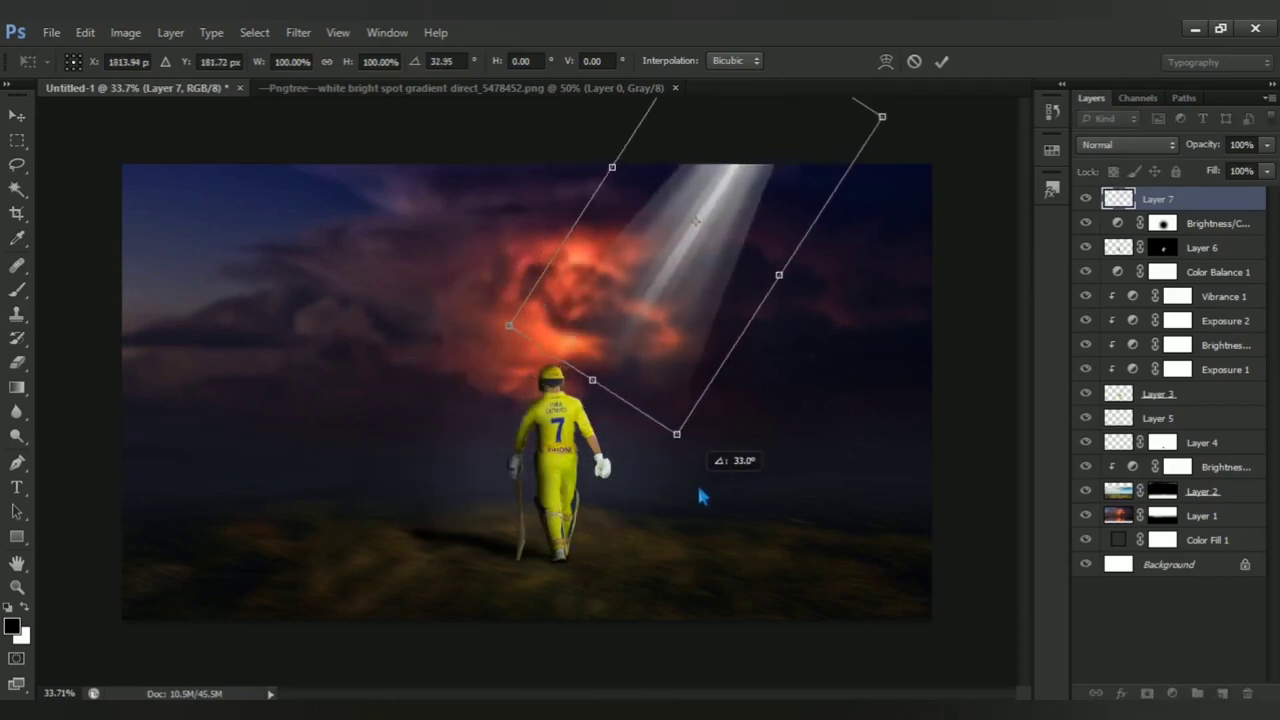
{"action": "left_click_drag", "start_coordinate": [686, 443], "coordinate": [697, 434]}
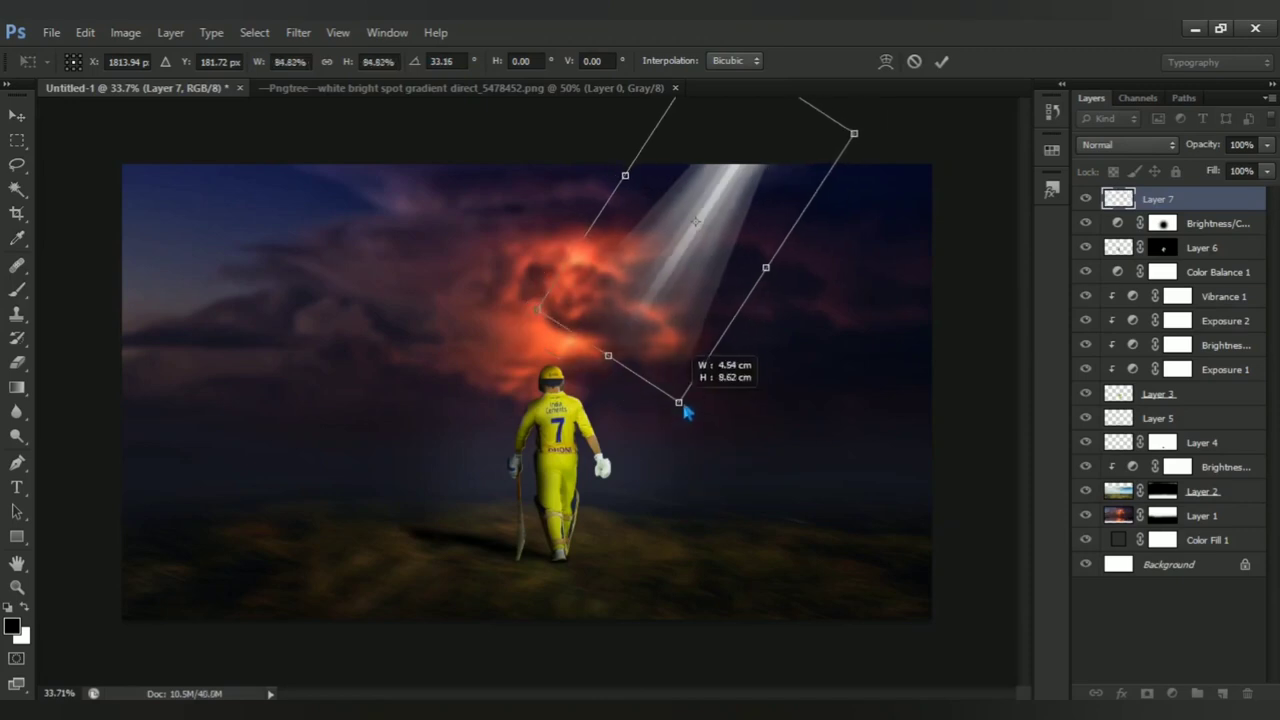
{"action": "left_click_drag", "start_coordinate": [686, 350], "coordinate": [681, 382]}
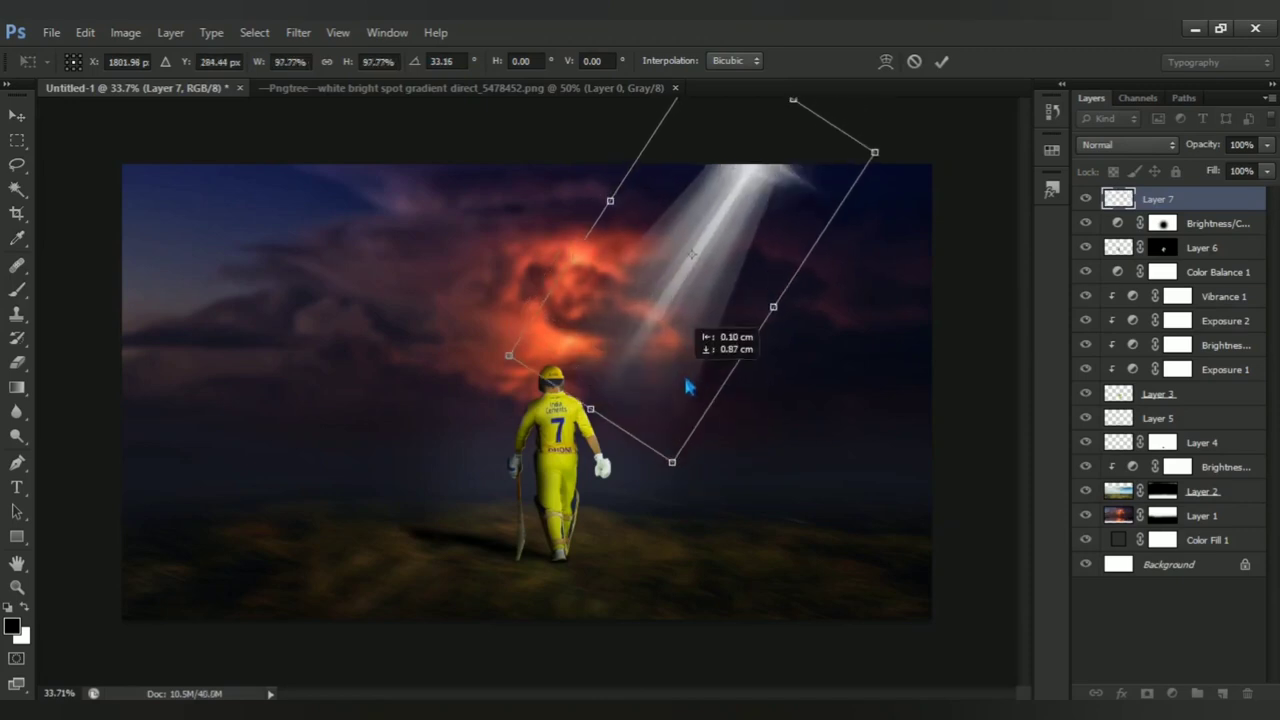
{"action": "left_click_drag", "start_coordinate": [793, 212], "coordinate": [805, 234]}
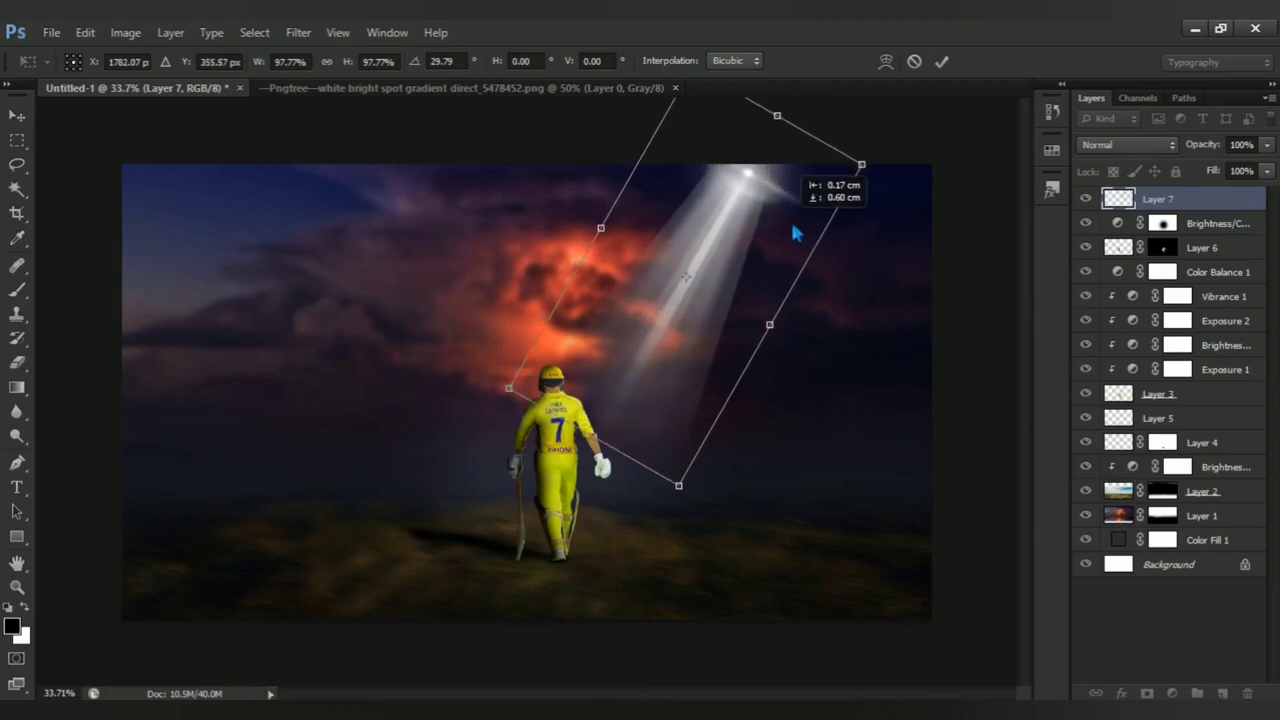
{"action": "mouse_move", "coordinate": [918, 157]}
{"action": "left_mouse_down"}
{"action": "mouse_move", "coordinate": [912, 202]}
{"action": "mouse_move", "coordinate": [894, 186]}
{"action": "left_mouse_up"}
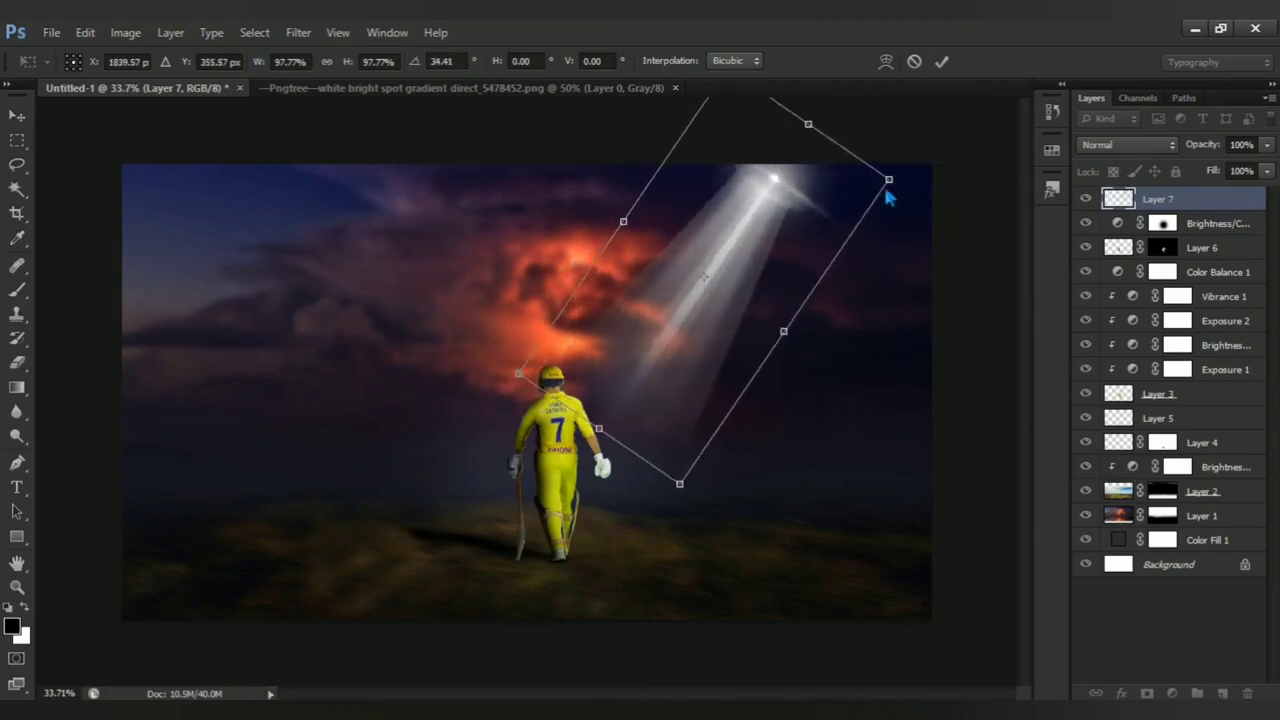
{"action": "left_click_drag", "start_coordinate": [806, 210], "coordinate": [805, 201]}
Step: Apply the beam's transform and set Layer 7 opacity to 40%
{"action": "key", "text": "Return"}
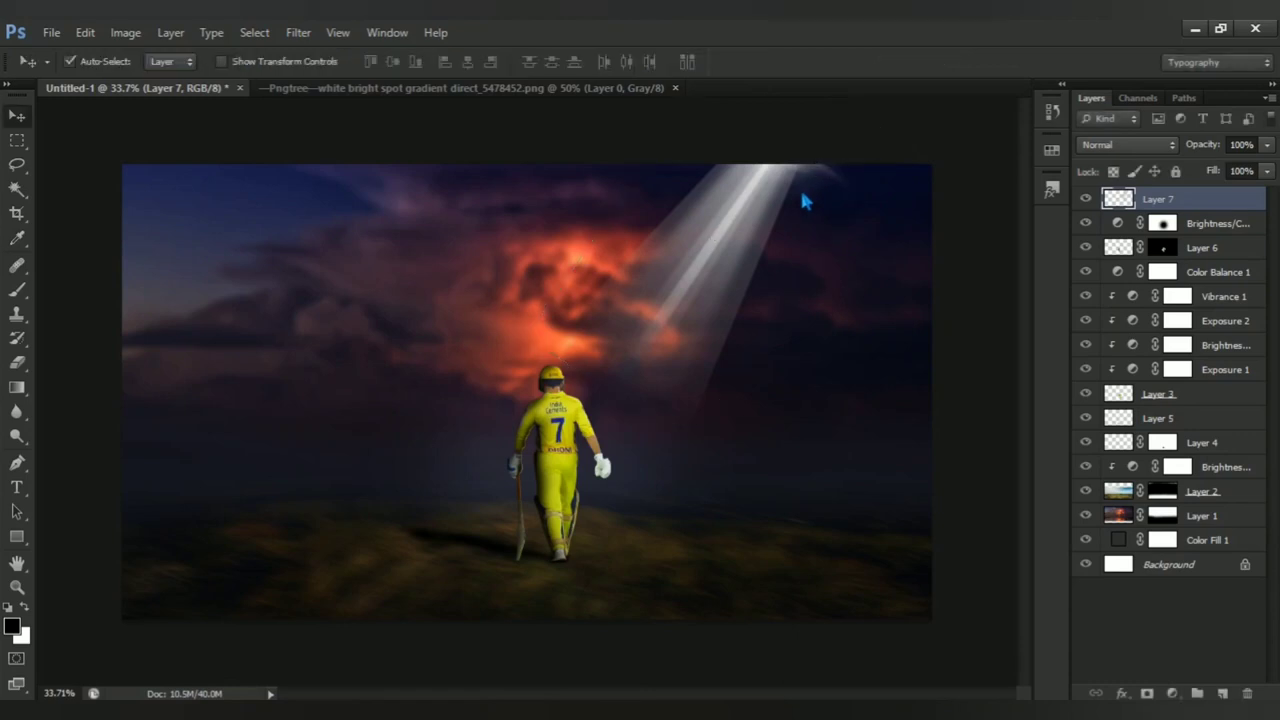
{"action": "left_click", "coordinate": [1211, 148]}
{"action": "type", "text": "40"}
{"action": "key", "text": "Return"}
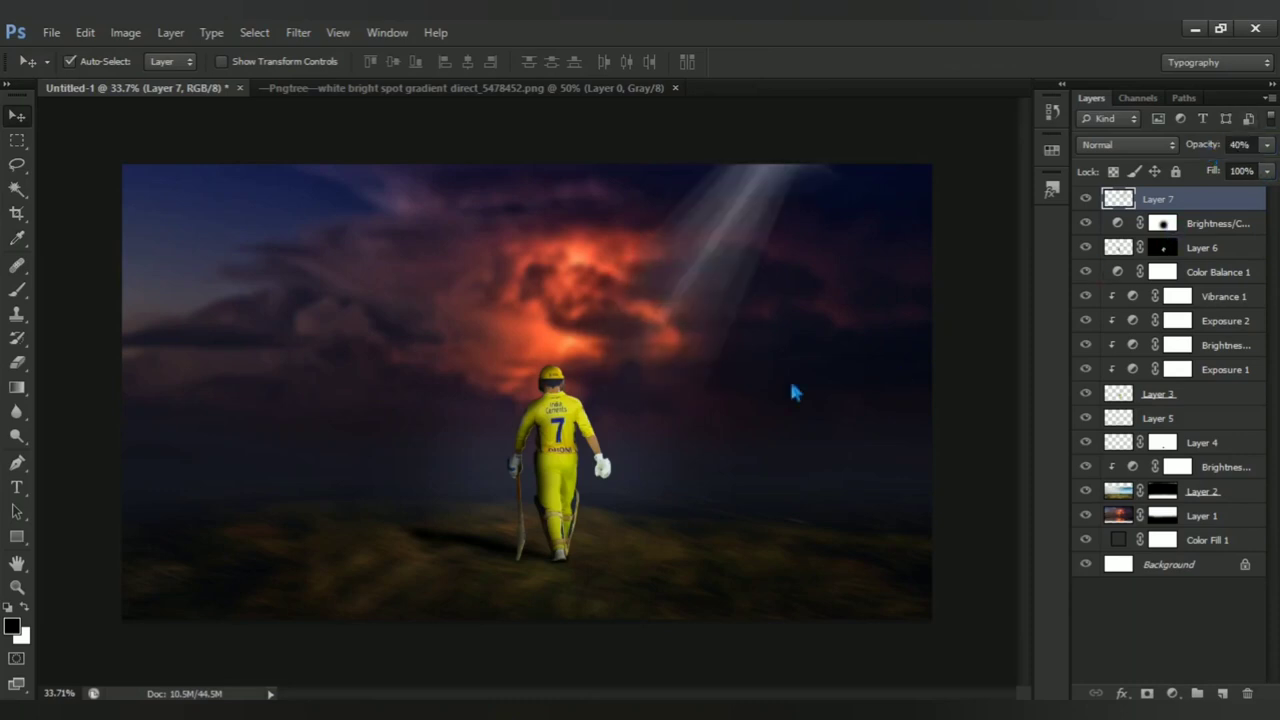
Step: Enlarge the light beam slightly with Free Transform
{"action": "key", "text": "ctrl+t"}
{"action": "mouse_move", "coordinate": [557, 424]}
{"action": "left_mouse_down"}
{"action": "mouse_move", "coordinate": [552, 455]}
{"action": "mouse_move", "coordinate": [536, 436]}
{"action": "left_mouse_up"}
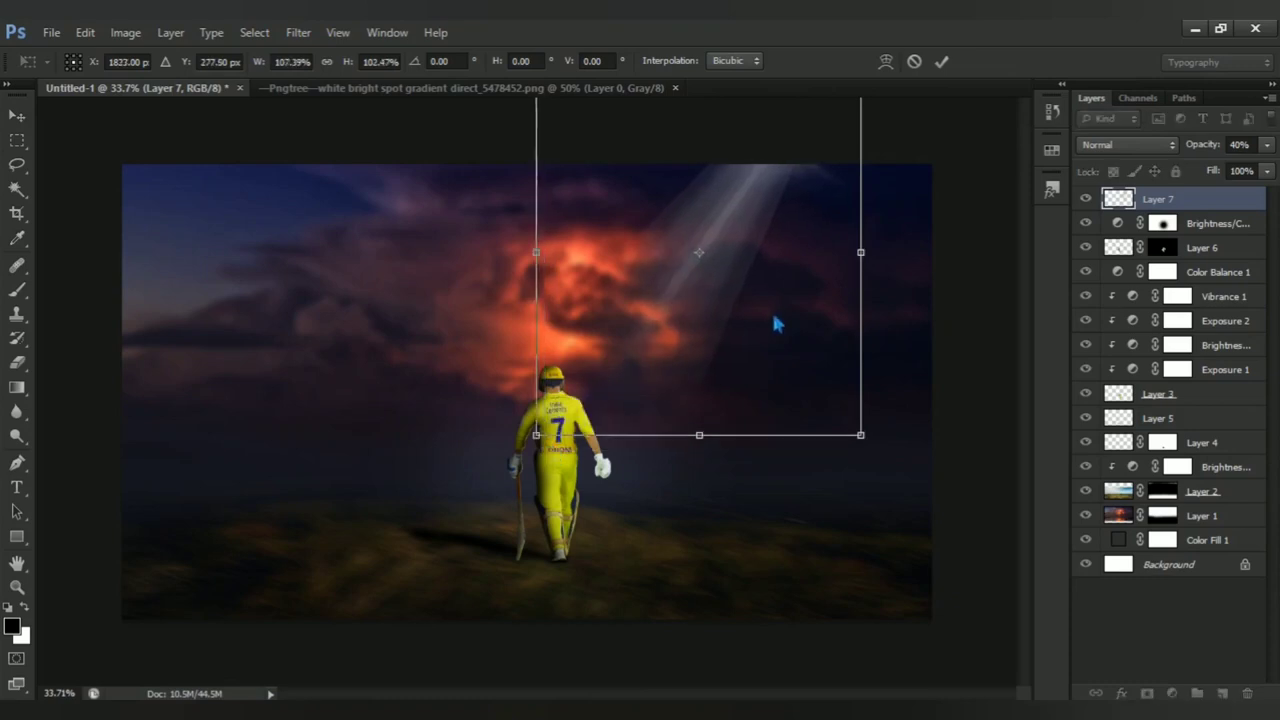
{"action": "key", "text": "Return"}
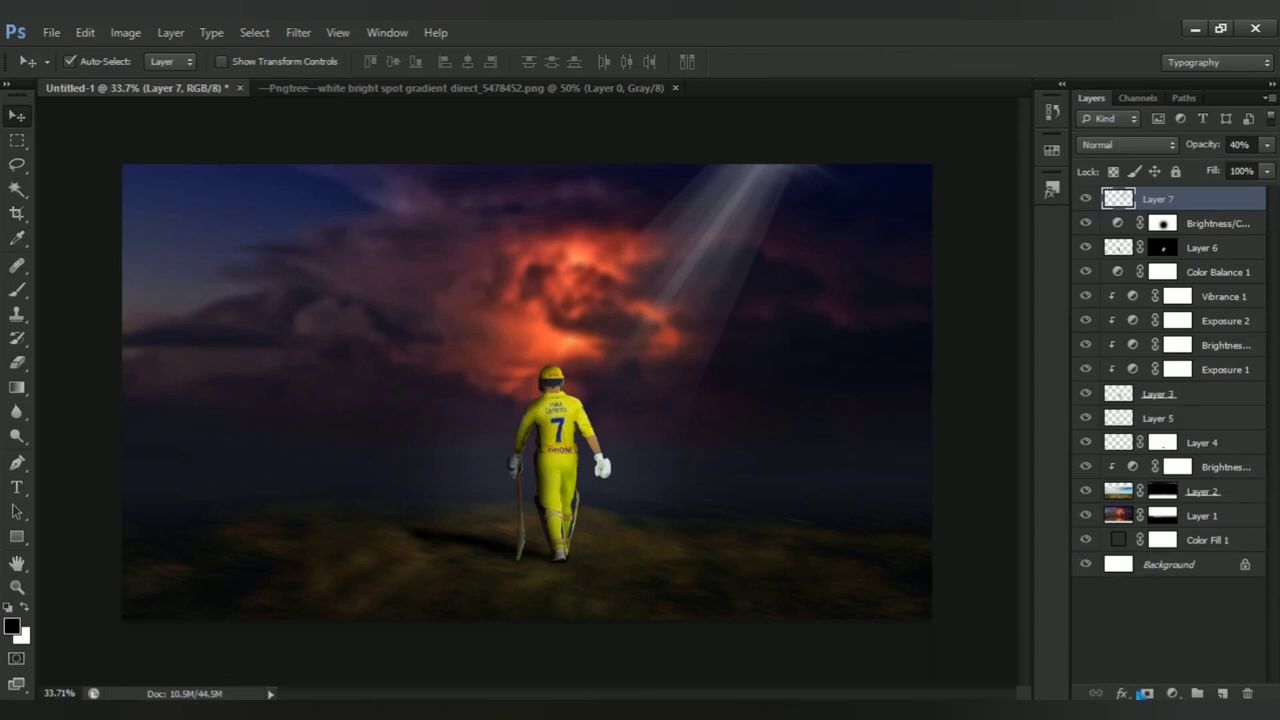
Step: Add a layer mask and hide the beam's lower-left part with a ~701 px brush
{"action": "left_click", "coordinate": [1147, 693]}
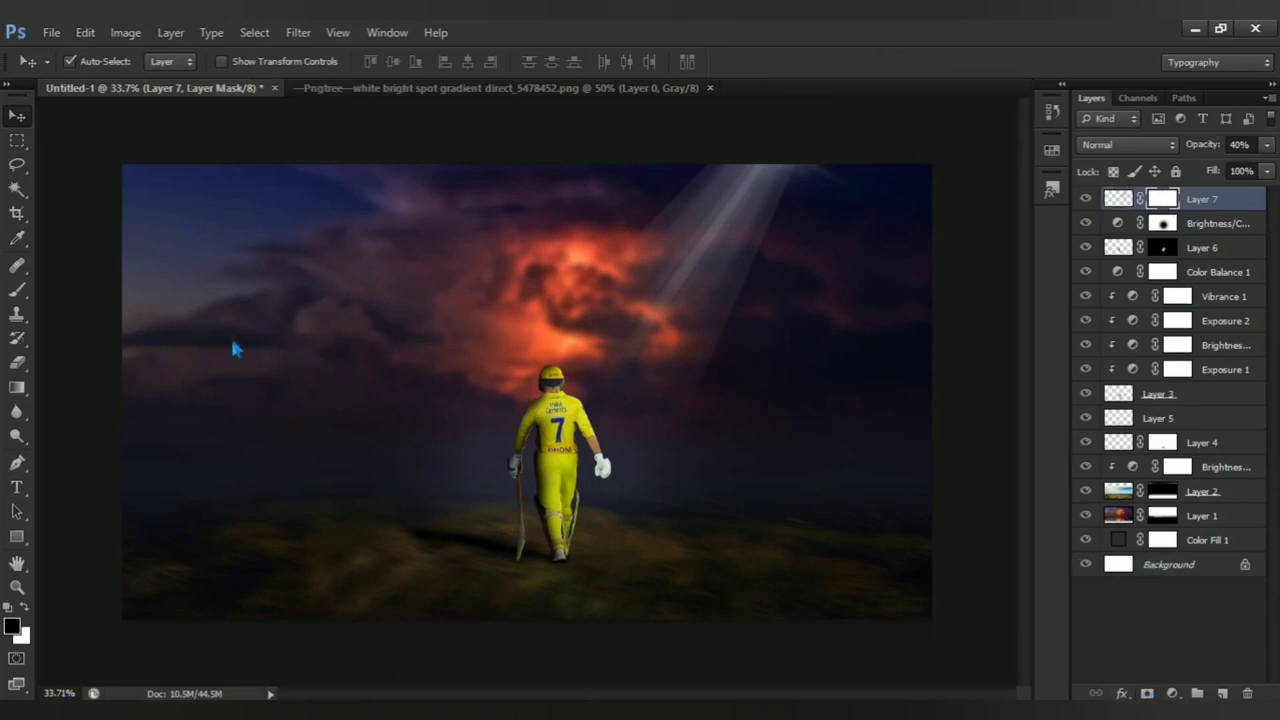
{"action": "left_click", "coordinate": [18, 291]}
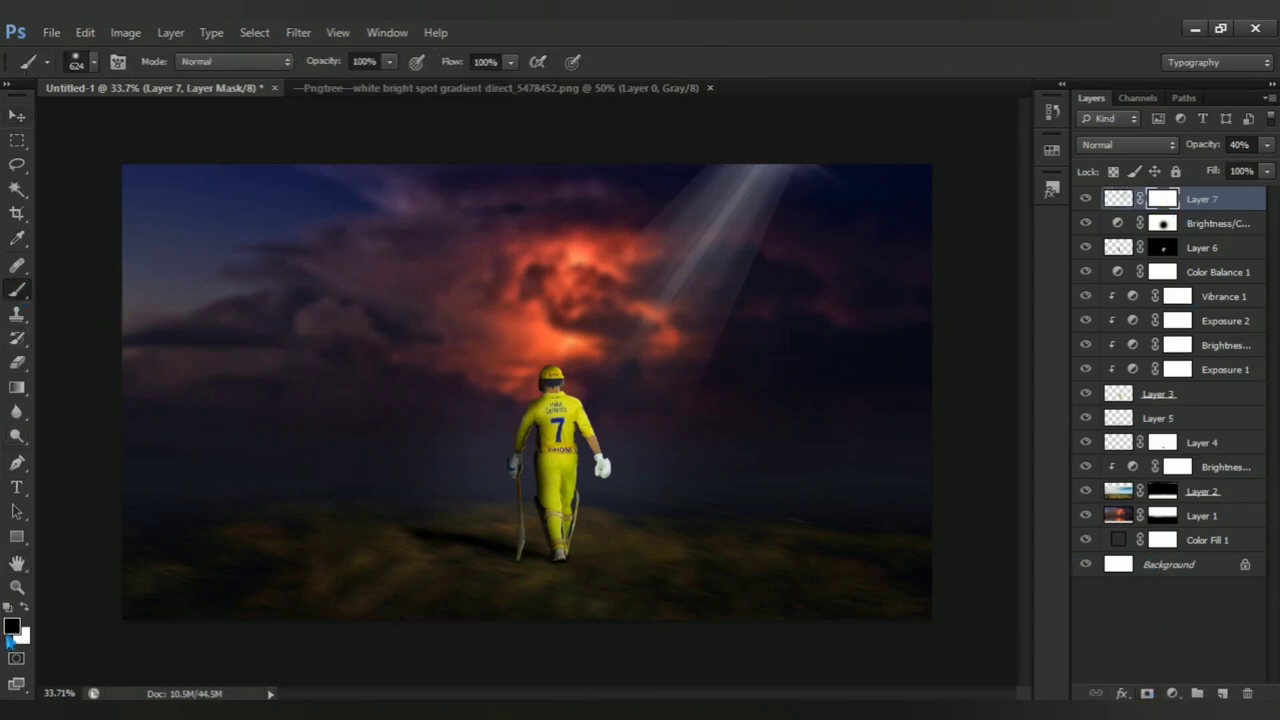
{"action": "left_click_drag", "start_coordinate": [867, 414], "coordinate": [903, 349]}
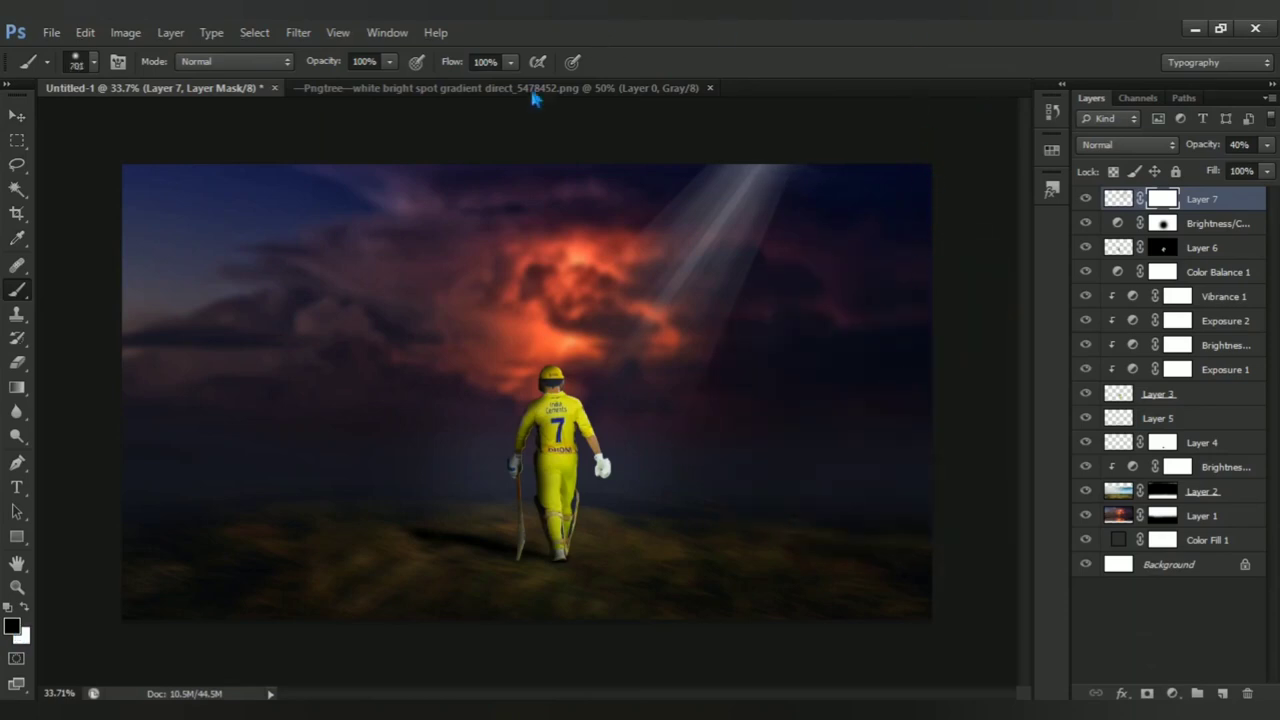
{"action": "left_click_drag", "start_coordinate": [251, 584], "coordinate": [848, 444]}
Step: Add a top Brightness/Contrast 4 adjustment at brightness -3 and contrast 38
{"action": "left_click", "coordinate": [1173, 693]}
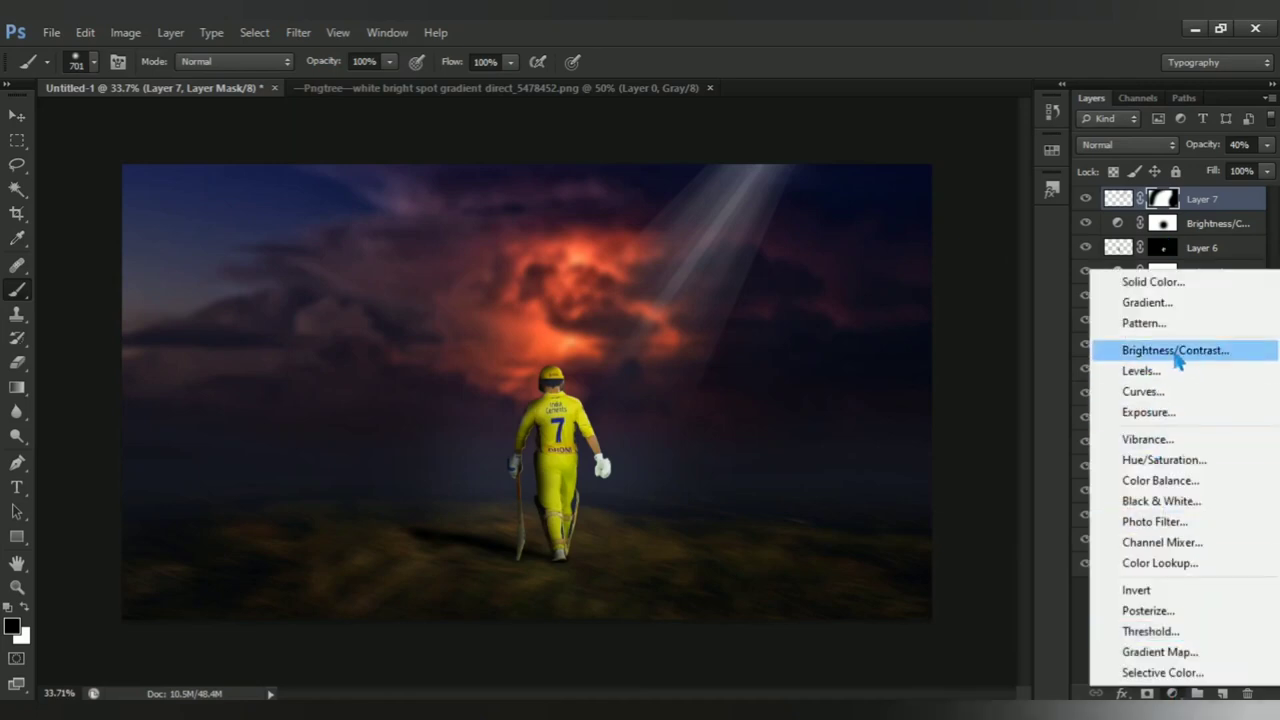
{"action": "left_click", "coordinate": [1191, 352]}
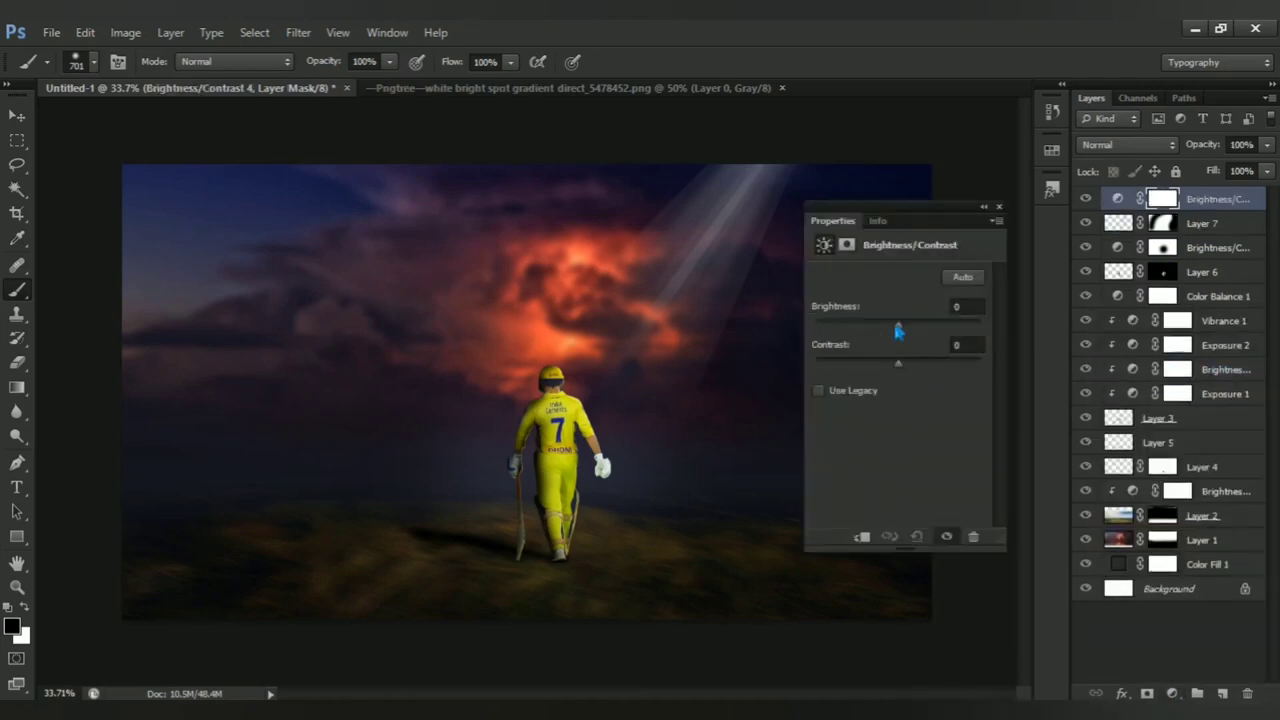
{"action": "left_click_drag", "start_coordinate": [907, 330], "coordinate": [919, 375]}
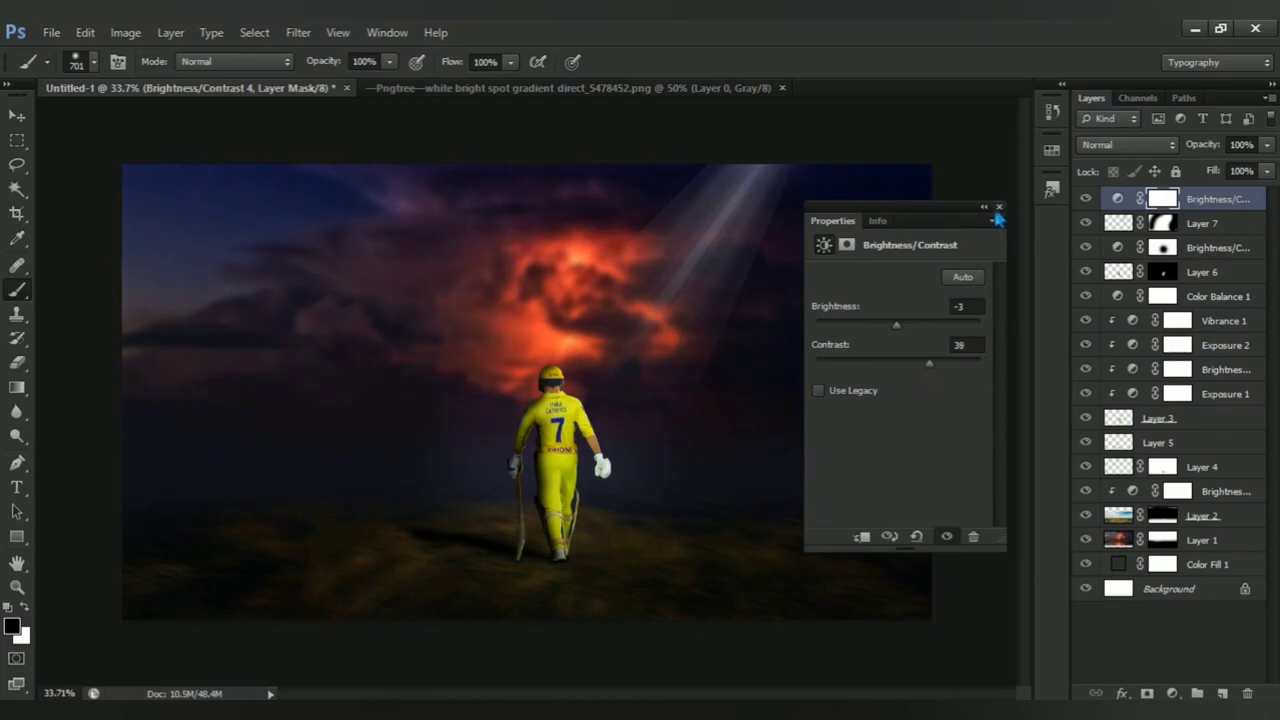
{"action": "mouse_move", "coordinate": [970, 213]}
{"action": "left_mouse_down"}
{"action": "mouse_move", "coordinate": [1062, 211]}
{"action": "mouse_move", "coordinate": [1007, 211]}
{"action": "left_mouse_up"}
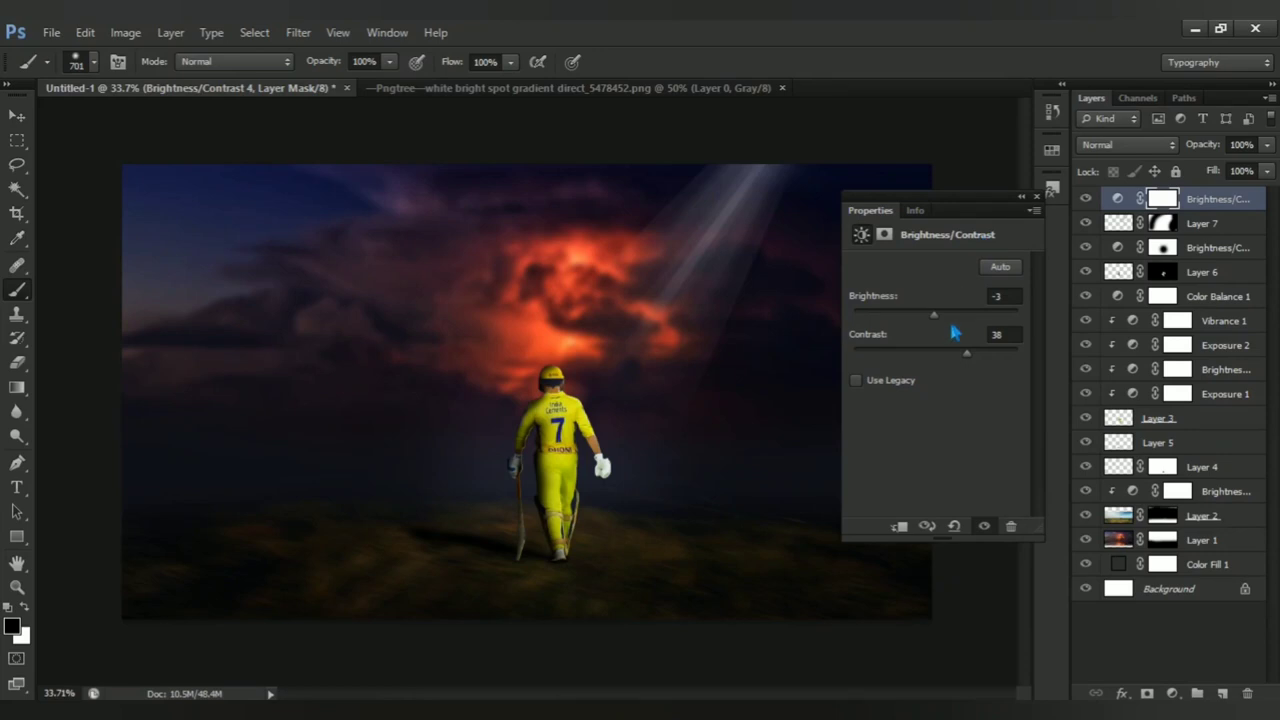
{"action": "left_click", "coordinate": [995, 533]}
{"action": "left_click", "coordinate": [1043, 203]}
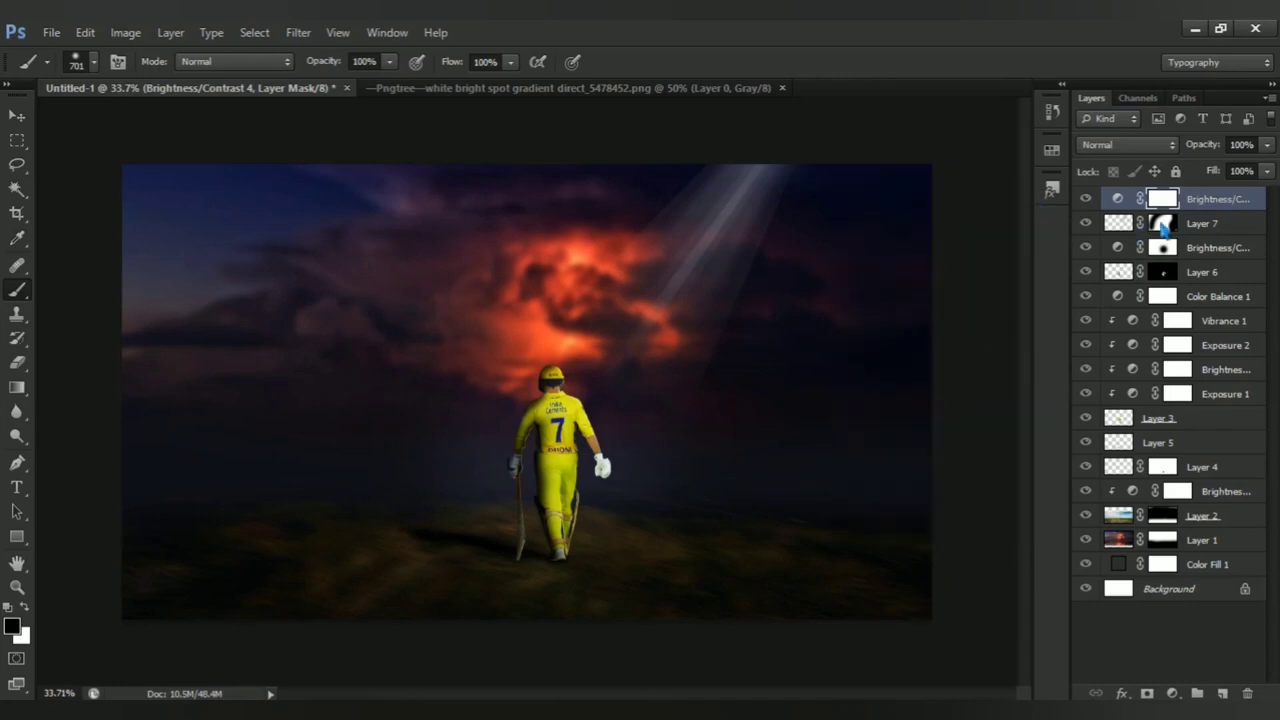
Step: On Layer 7, compare the light ray's visibility and try Multiply before reverting to Normal
{"action": "left_click", "coordinate": [1205, 226]}
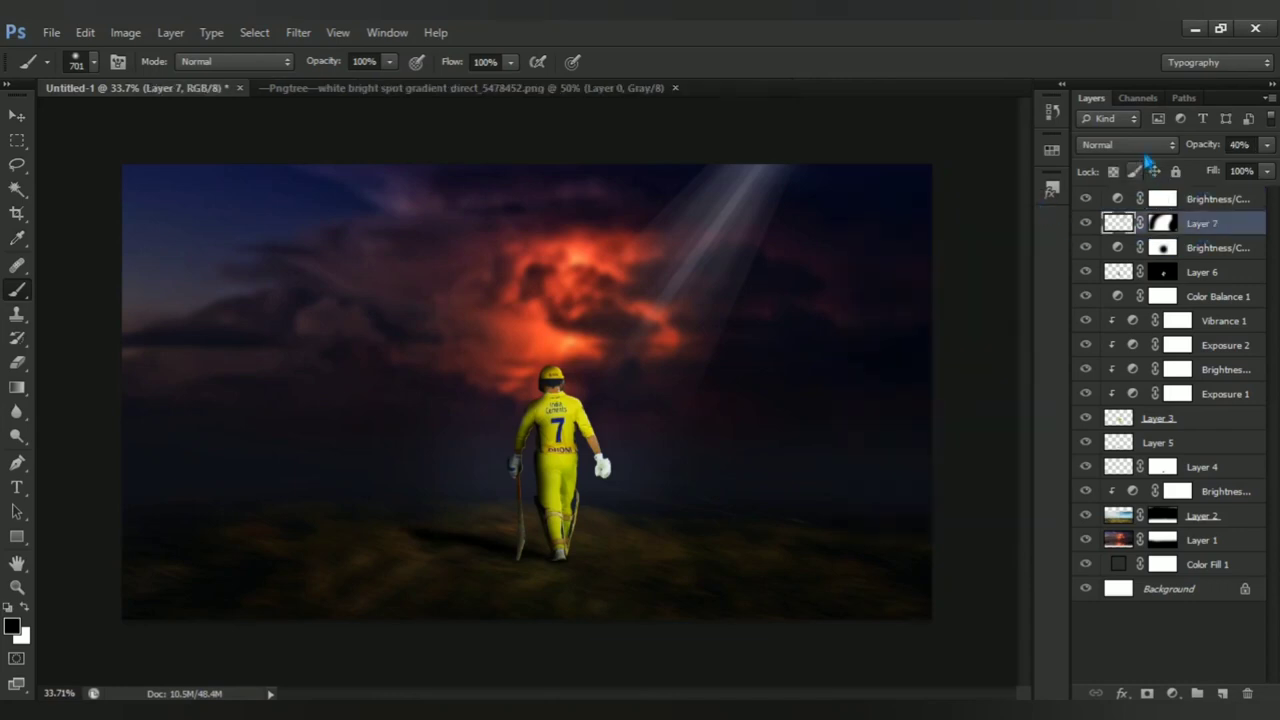
{"action": "left_click", "coordinate": [1128, 145]}
{"action": "left_click", "coordinate": [1123, 158]}
{"action": "left_click", "coordinate": [1087, 223]}
{"action": "left_click", "coordinate": [1087, 223]}
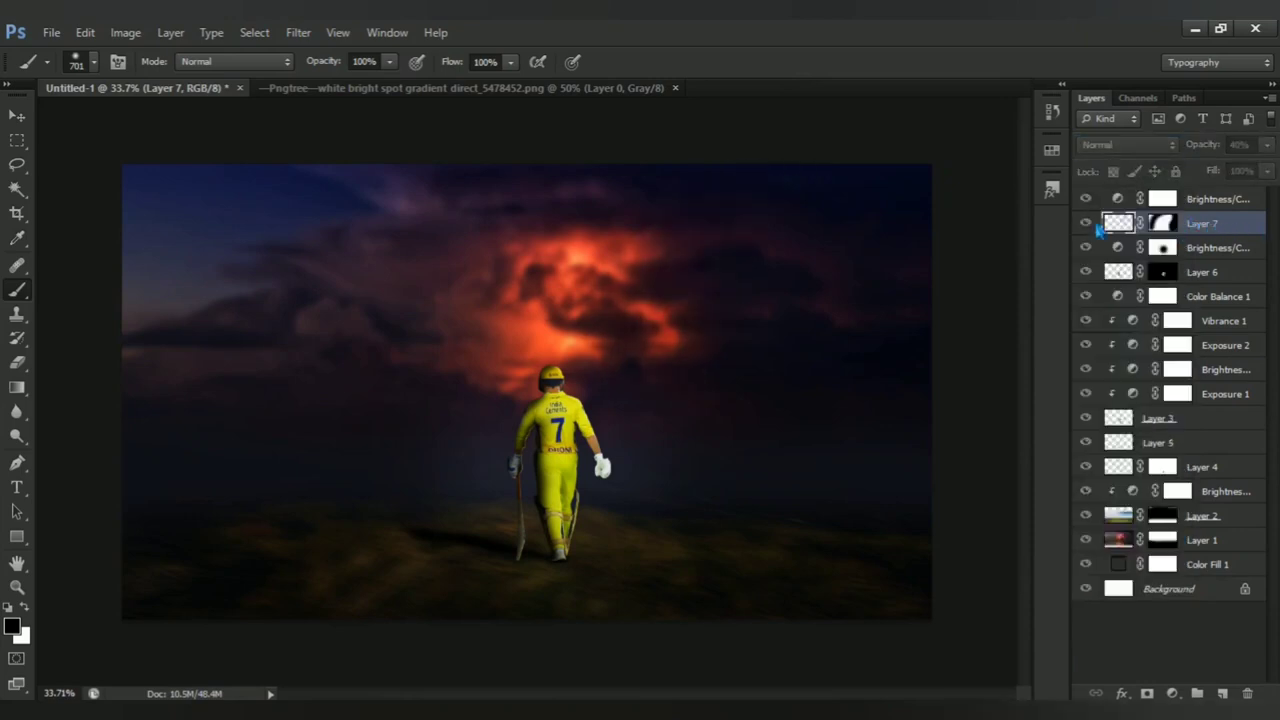
{"action": "left_click", "coordinate": [1089, 223]}
{"action": "left_click", "coordinate": [1122, 147]}
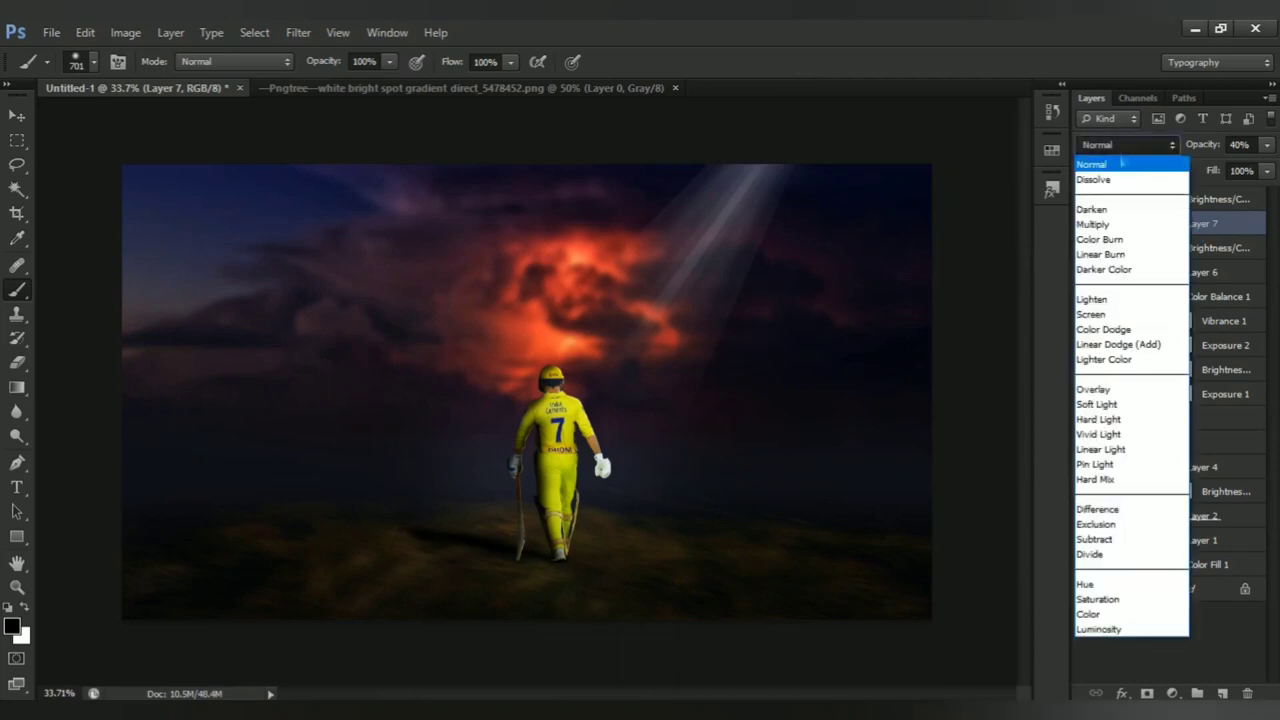
{"action": "left_click", "coordinate": [1108, 224]}
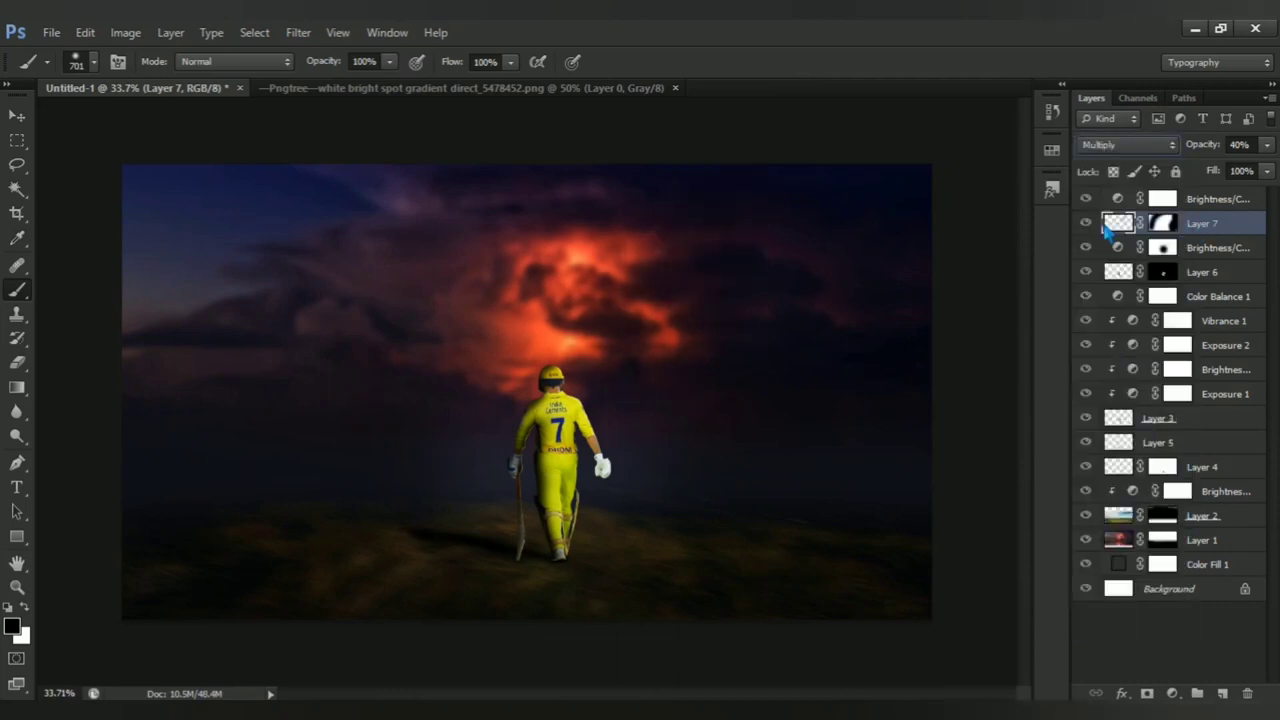
{"action": "left_click", "coordinate": [1120, 147]}
{"action": "left_click", "coordinate": [1120, 165]}
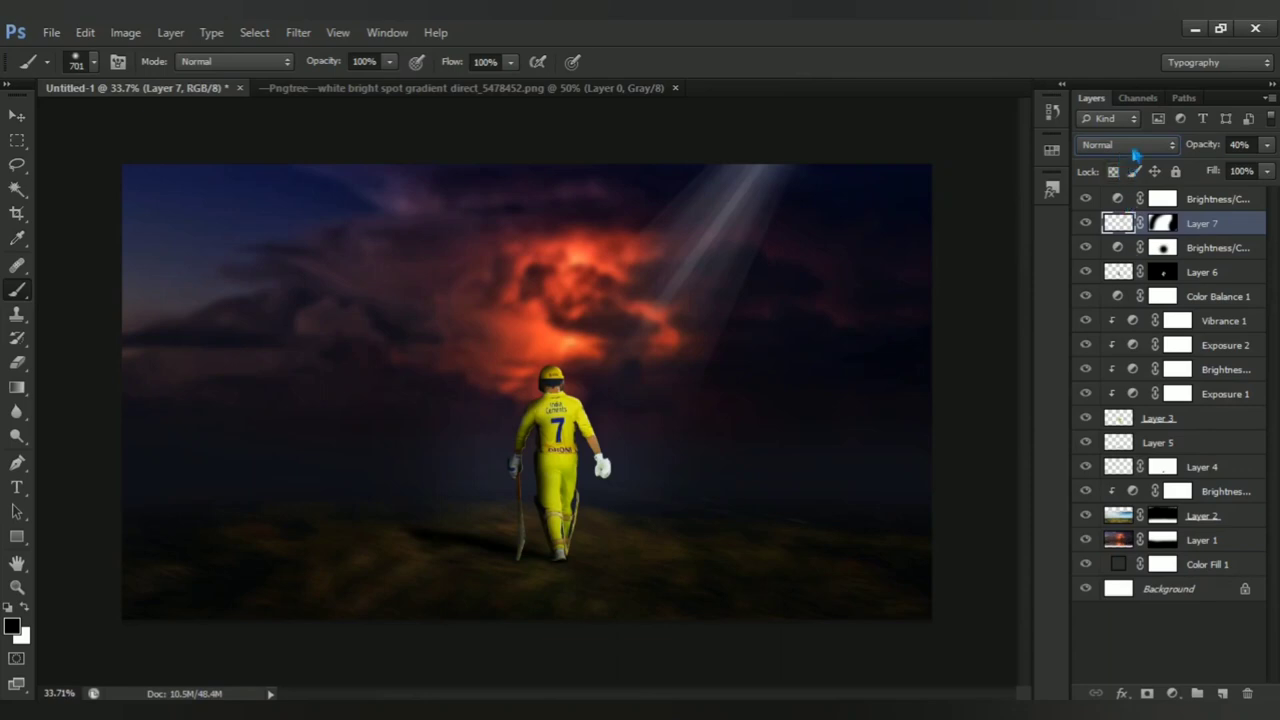
Step: Set Layer 7's light ray to the Color Dodge blend mode
{"action": "scroll", "coordinate": [1134, 146], "scroll_direction": "down", "scroll_amount": 1}
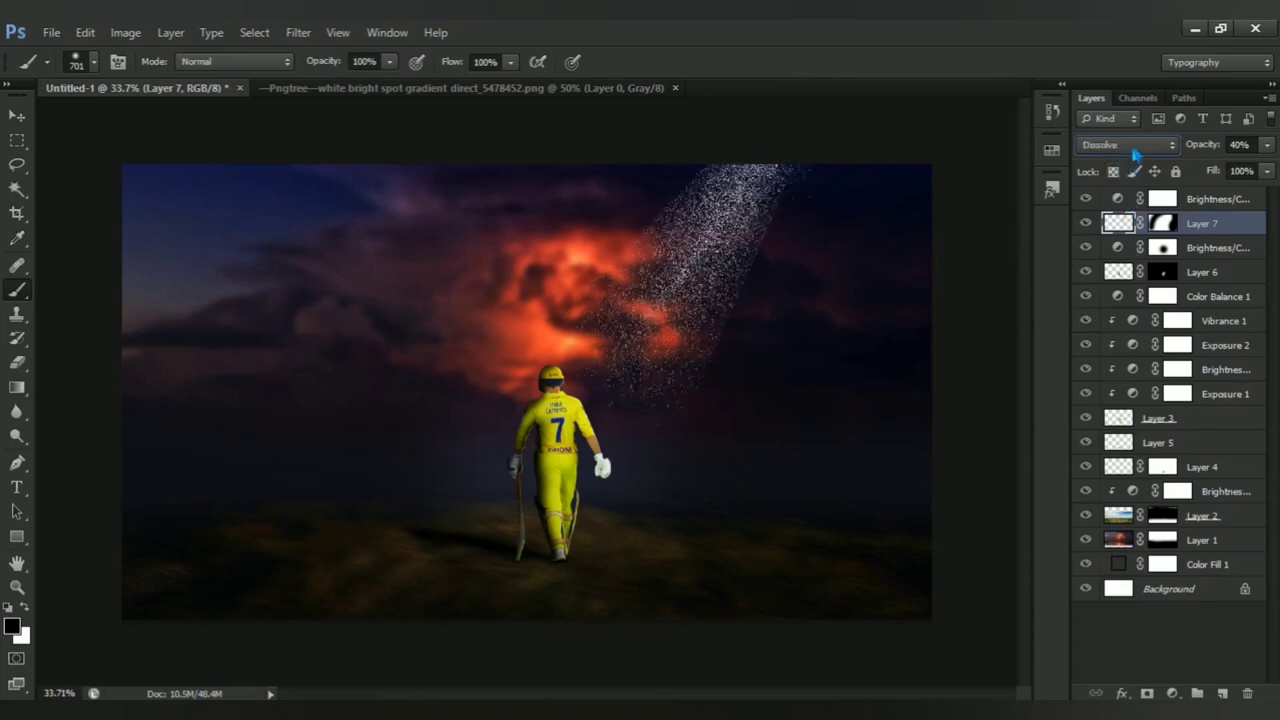
{"action": "scroll", "coordinate": [1135, 151], "scroll_direction": "down", "scroll_amount": 1}
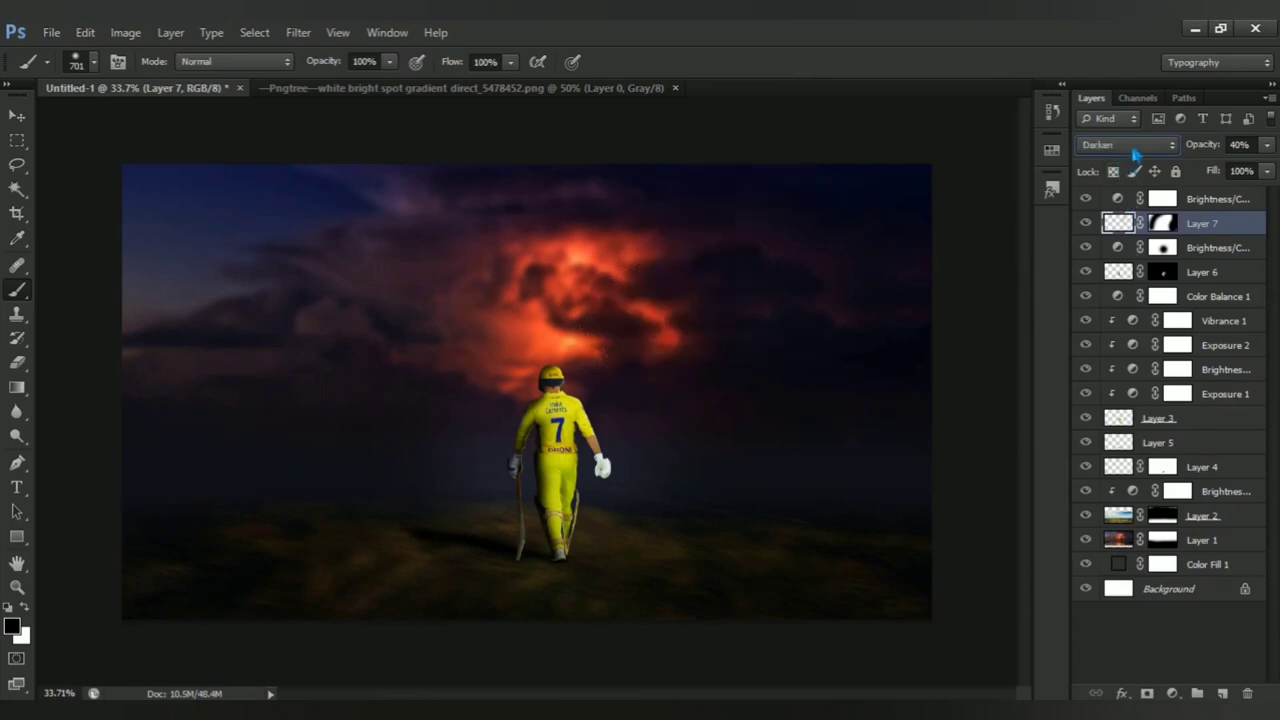
{"action": "scroll", "coordinate": [1135, 152], "scroll_direction": "down", "scroll_amount": 1}
{"action": "scroll", "coordinate": [1134, 147], "scroll_direction": "down", "scroll_amount": 1}
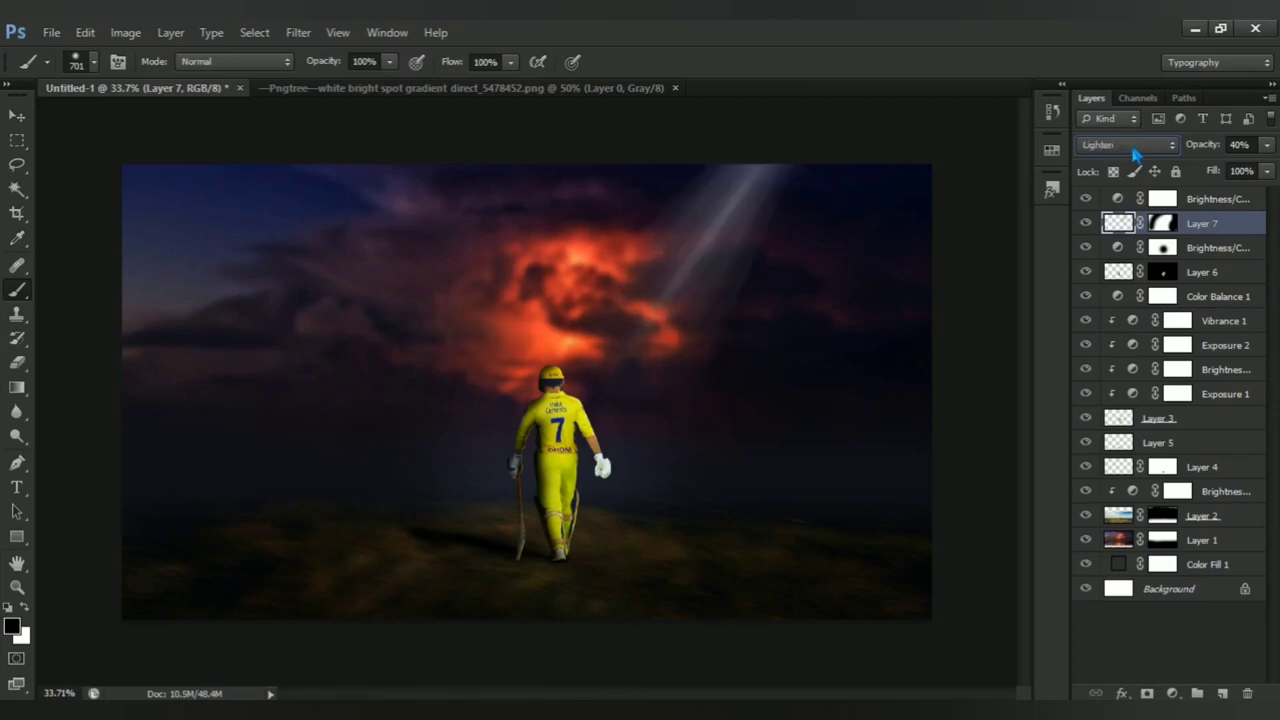
{"action": "scroll", "coordinate": [1135, 150], "scroll_direction": "down", "scroll_amount": 1}
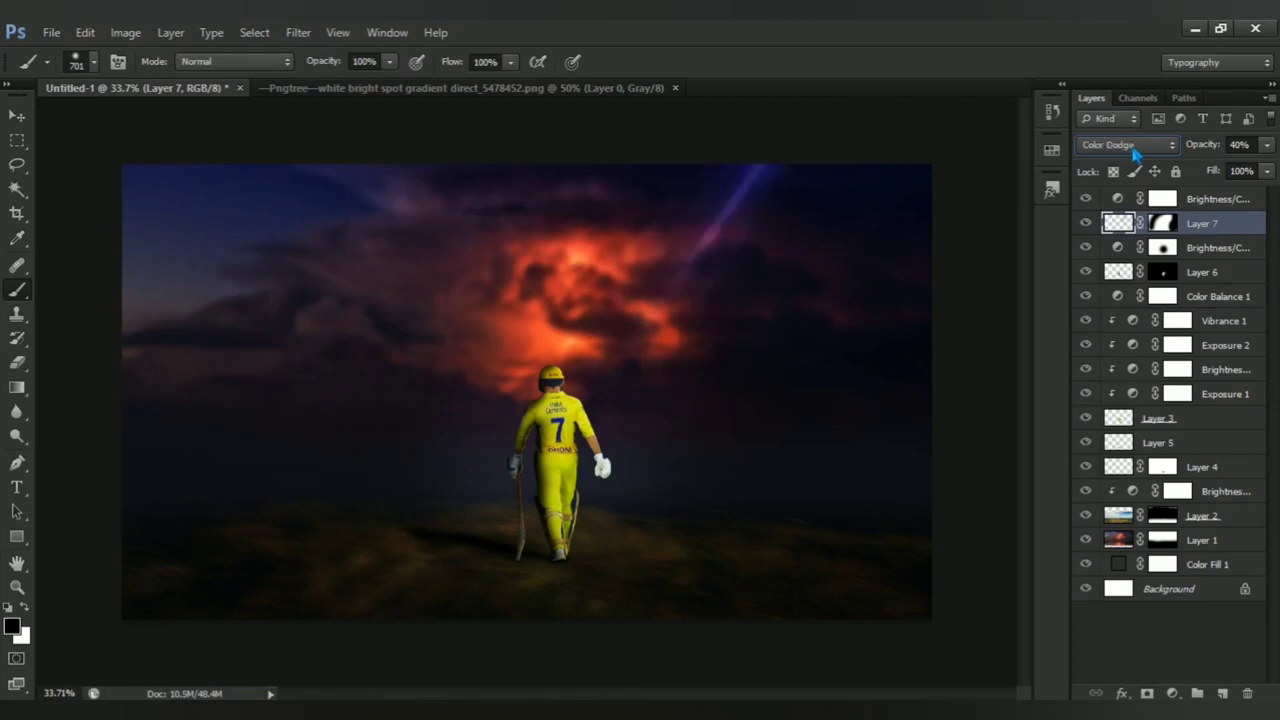
{"action": "left_click", "coordinate": [1133, 150]}
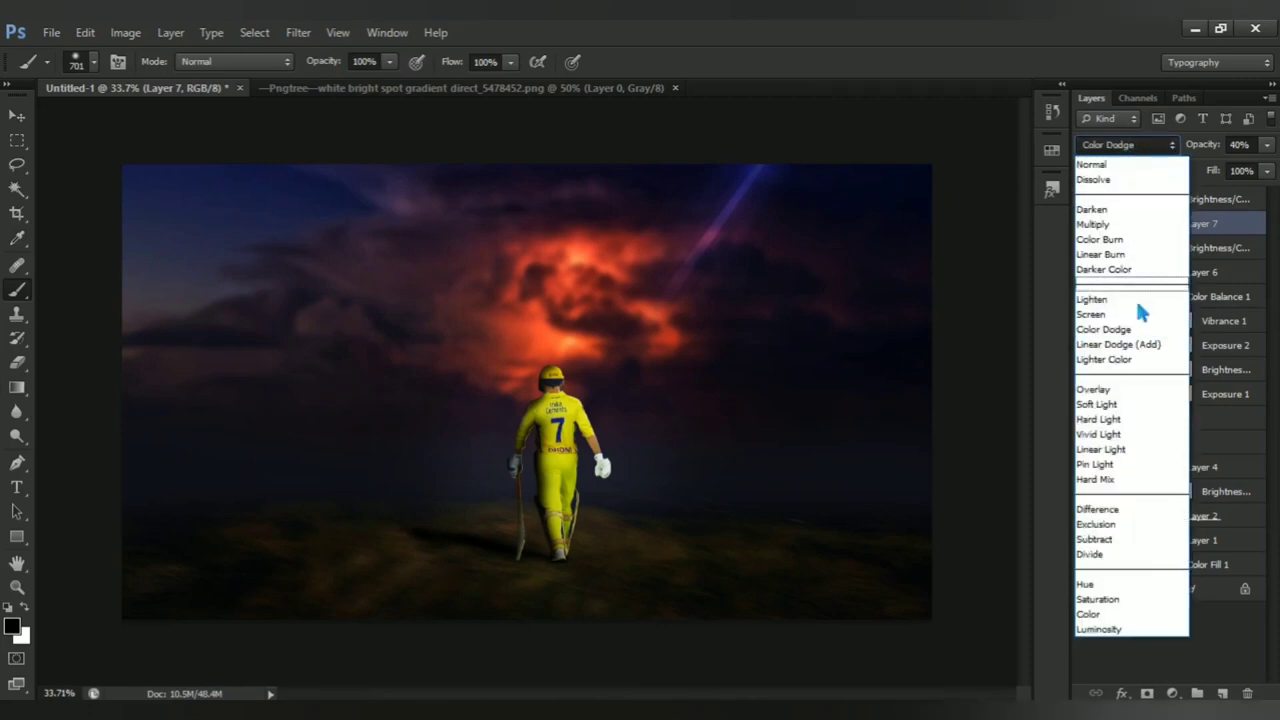
{"action": "left_click", "coordinate": [1124, 331]}
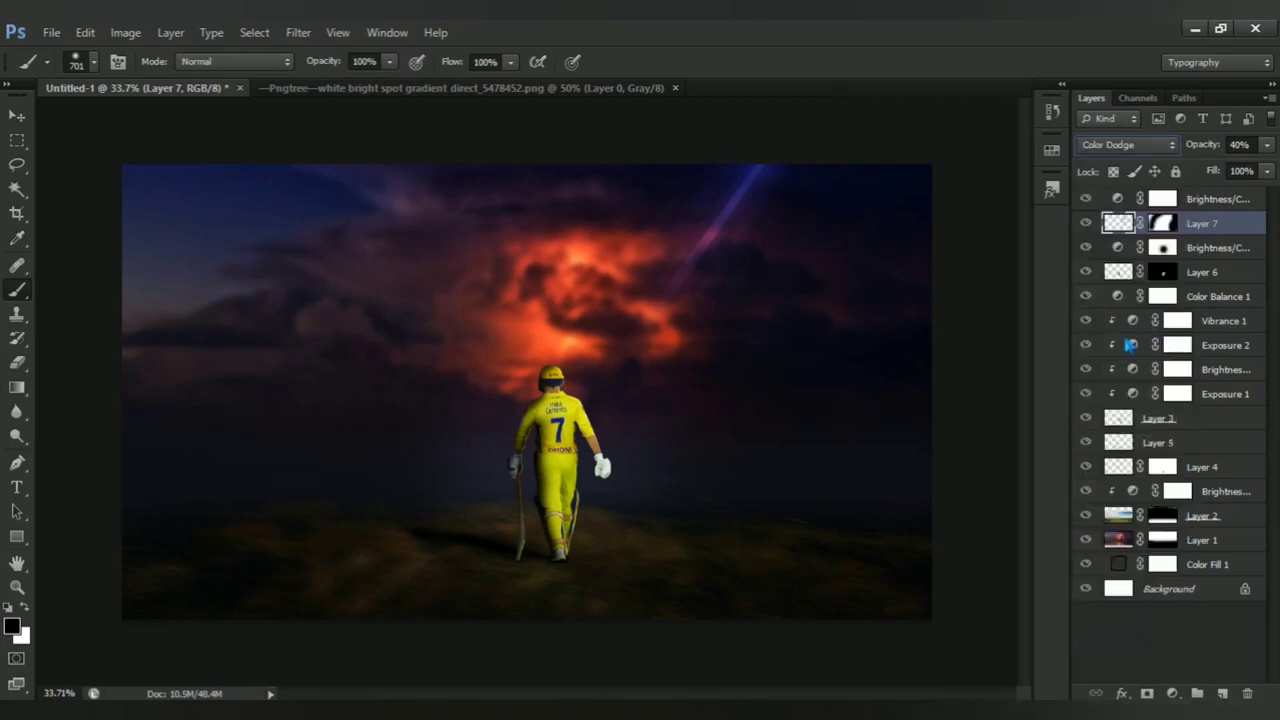
Step: Rotate the light ray about 6.6° and stretch it to roughly 105% by 118%
{"action": "key", "text": "ctrl+t"}
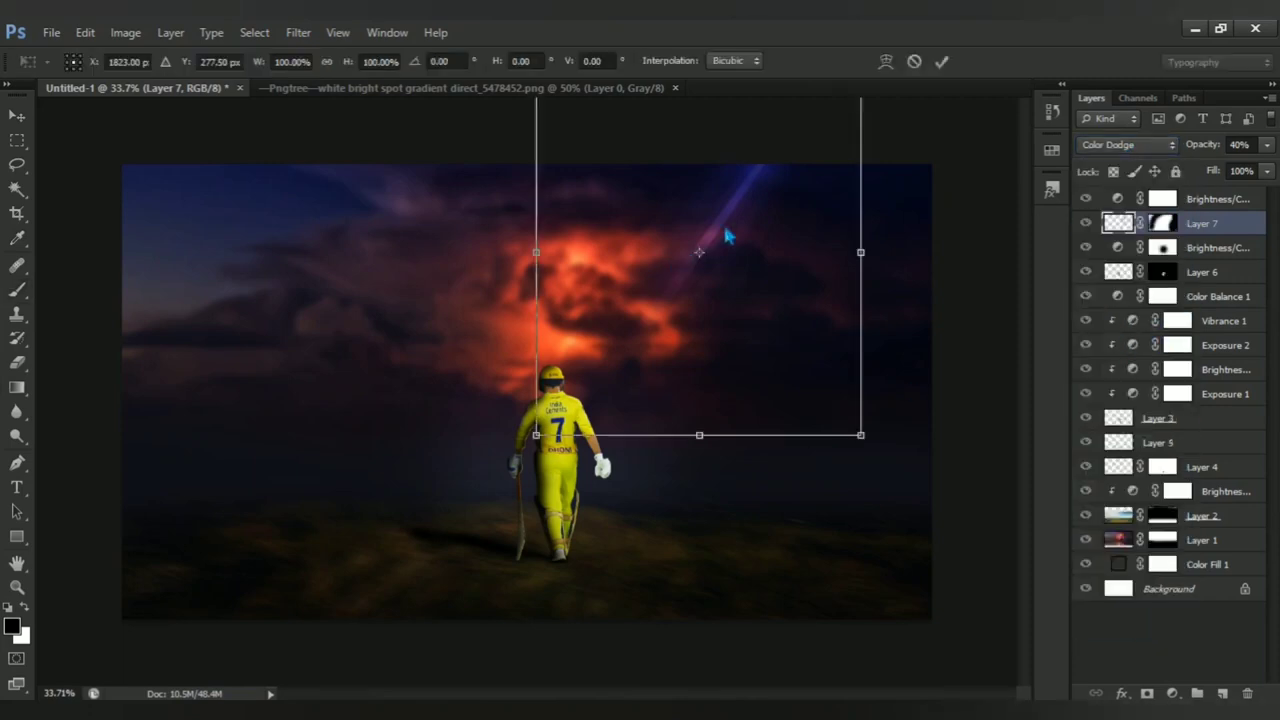
{"action": "mouse_move", "coordinate": [877, 503]}
{"action": "left_mouse_down"}
{"action": "mouse_move", "coordinate": [803, 386]}
{"action": "mouse_move", "coordinate": [811, 361]}
{"action": "left_mouse_up"}
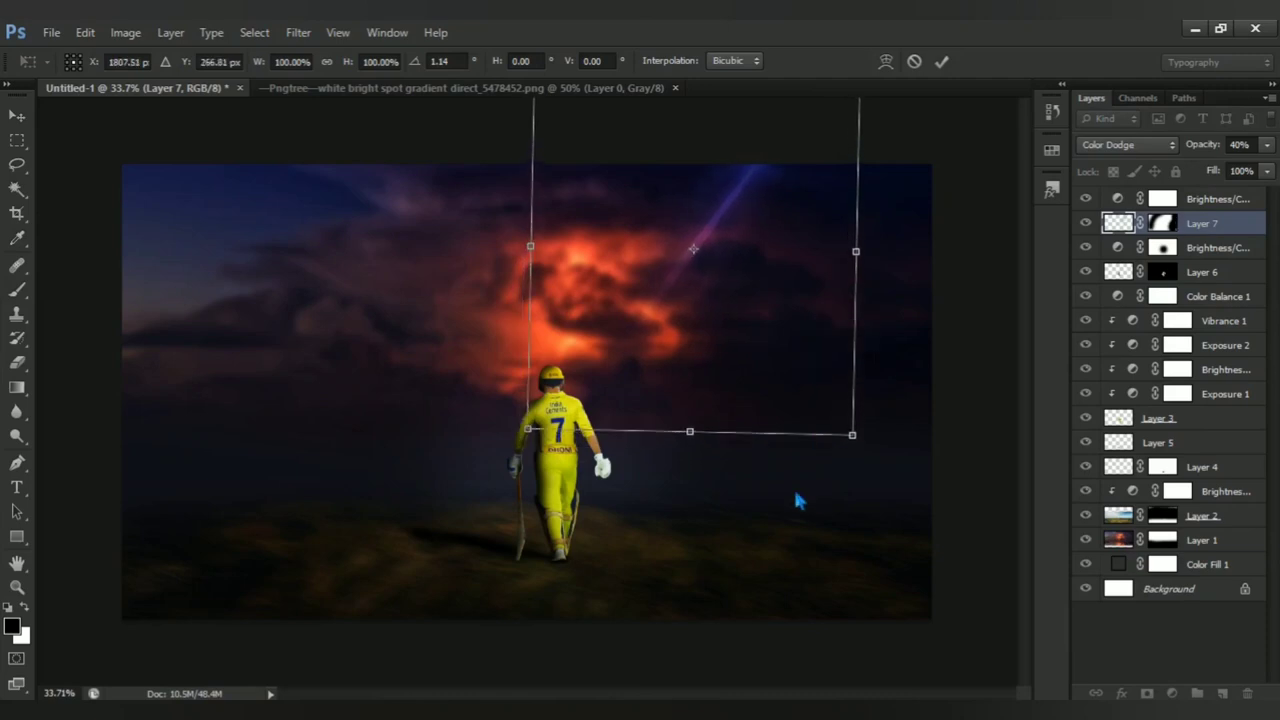
{"action": "left_click_drag", "start_coordinate": [690, 432], "coordinate": [674, 486]}
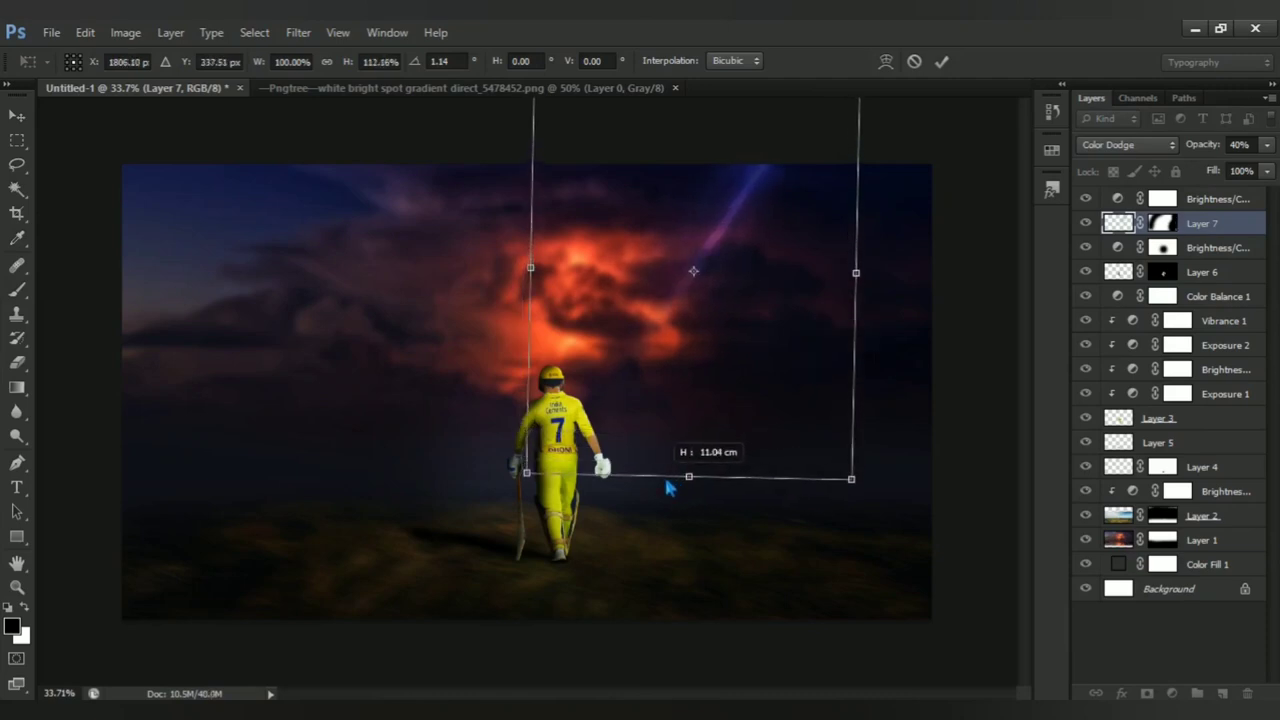
{"action": "mouse_move", "coordinate": [870, 520]}
{"action": "left_mouse_down"}
{"action": "mouse_move", "coordinate": [836, 540]}
{"action": "mouse_move", "coordinate": [849, 526]}
{"action": "left_mouse_up"}
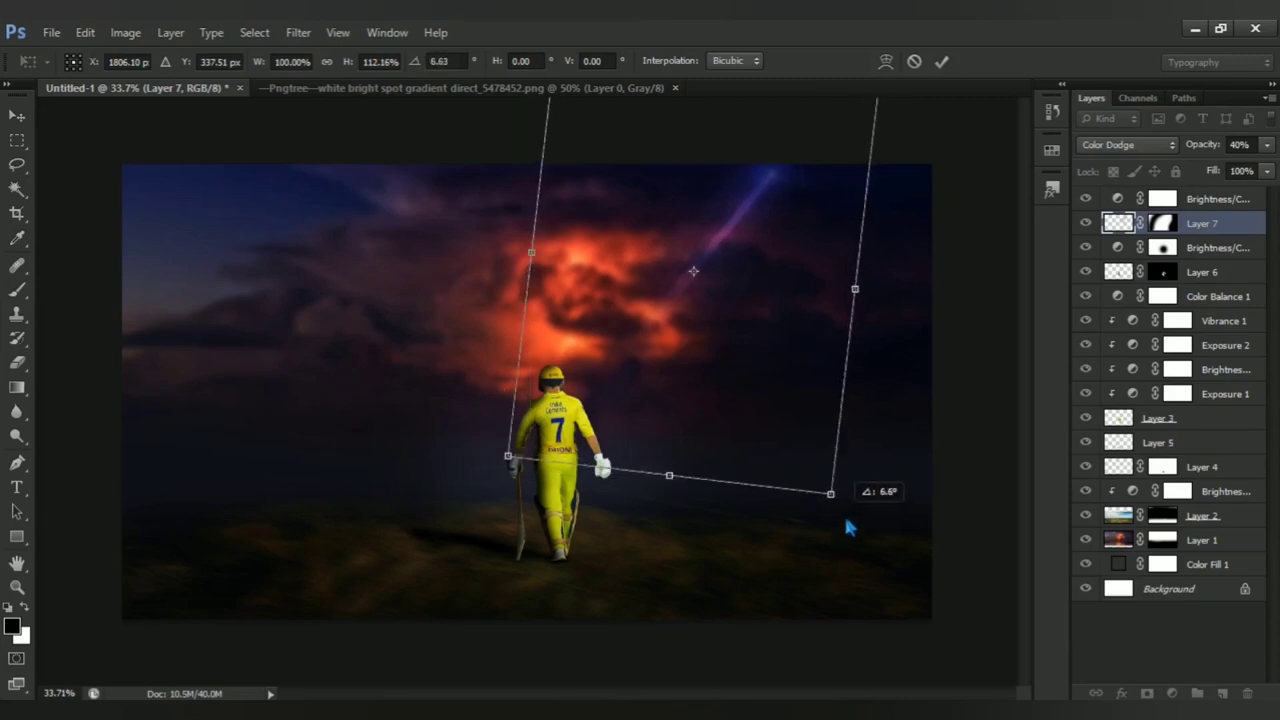
{"action": "mouse_move", "coordinate": [783, 426]}
{"action": "left_mouse_down"}
{"action": "mouse_move", "coordinate": [777, 397]}
{"action": "mouse_move", "coordinate": [785, 418]}
{"action": "left_mouse_up"}
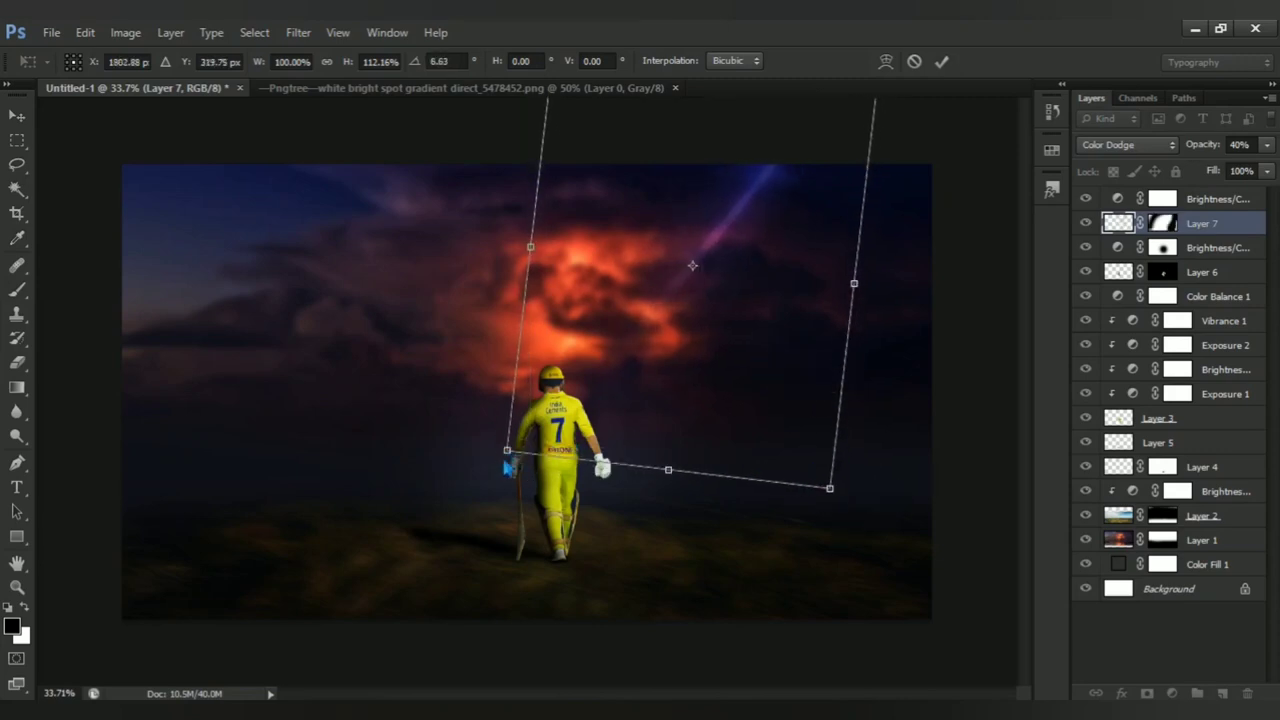
{"action": "left_click_drag", "start_coordinate": [507, 451], "coordinate": [497, 460]}
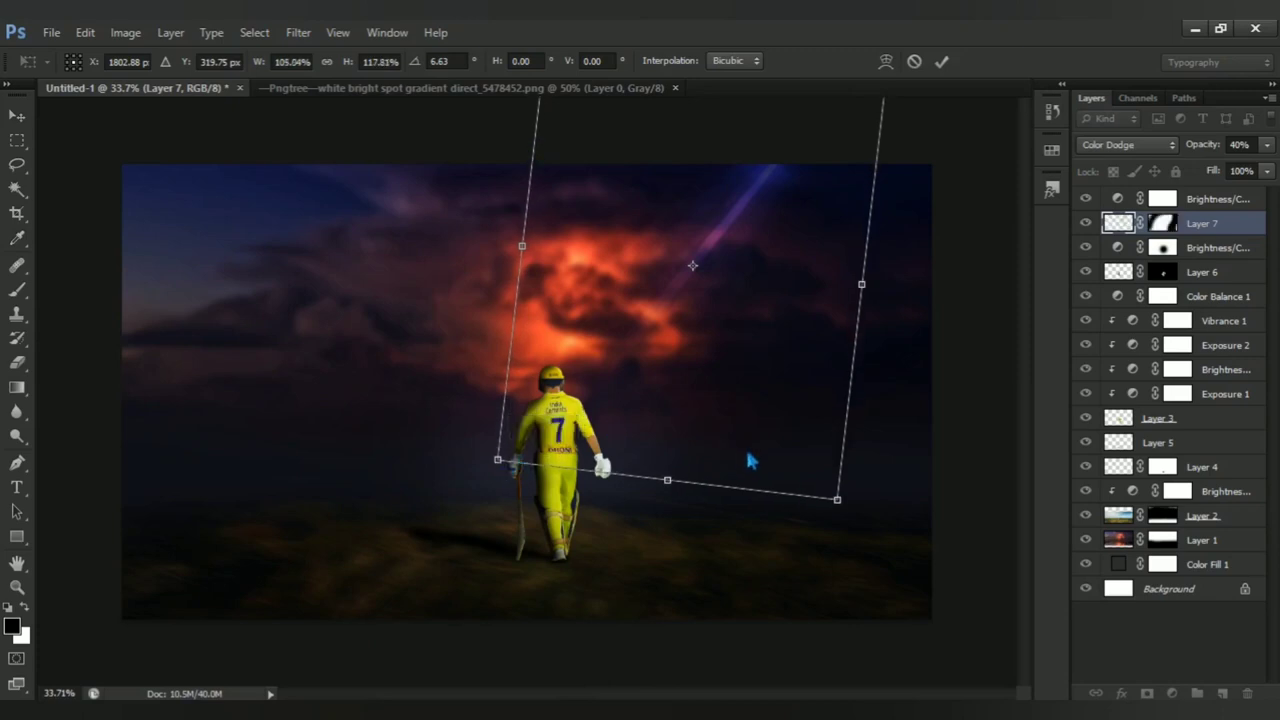
{"action": "key", "text": "Return"}
Step: Switch back to the Brush tool and adjust the view
{"action": "key", "text": "b"}
{"action": "scroll", "coordinate": [754, 463], "scroll_direction": "down", "scroll_amount": 1}
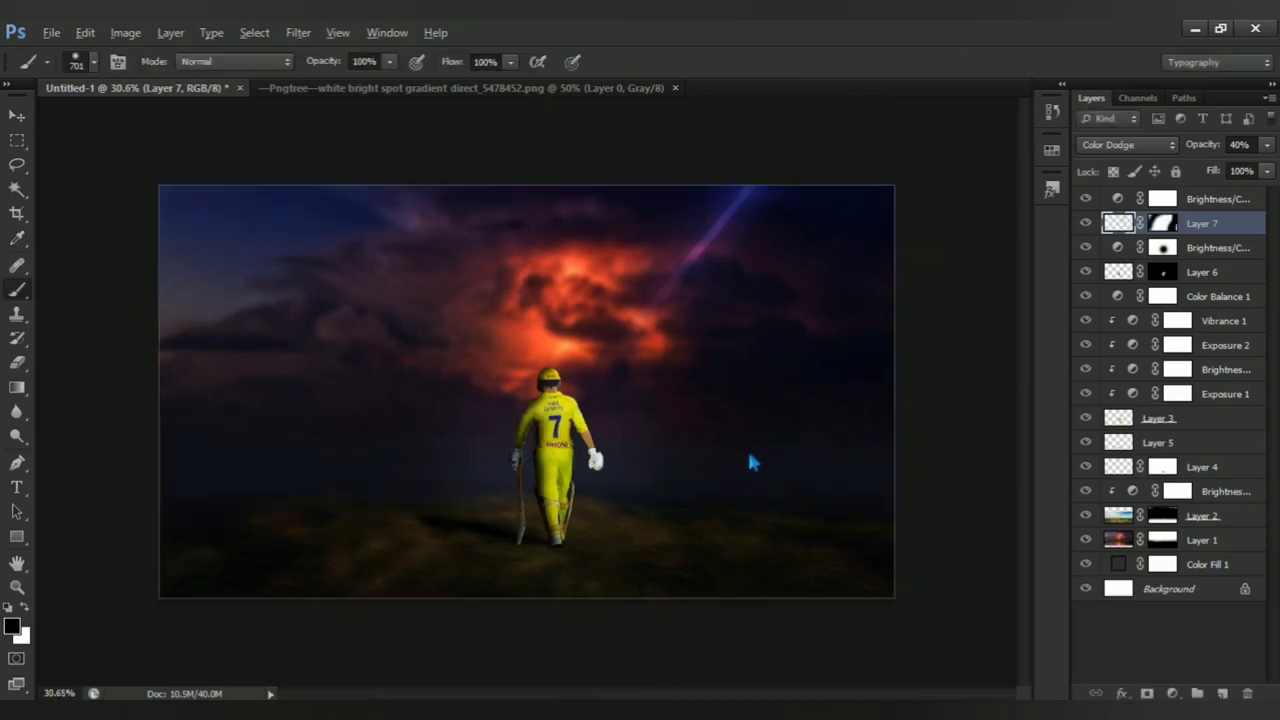
{"action": "scroll", "coordinate": [547, 542], "scroll_direction": "down", "scroll_amount": 2}
{"action": "scroll", "coordinate": [542, 542], "scroll_direction": "up", "scroll_amount": 4}
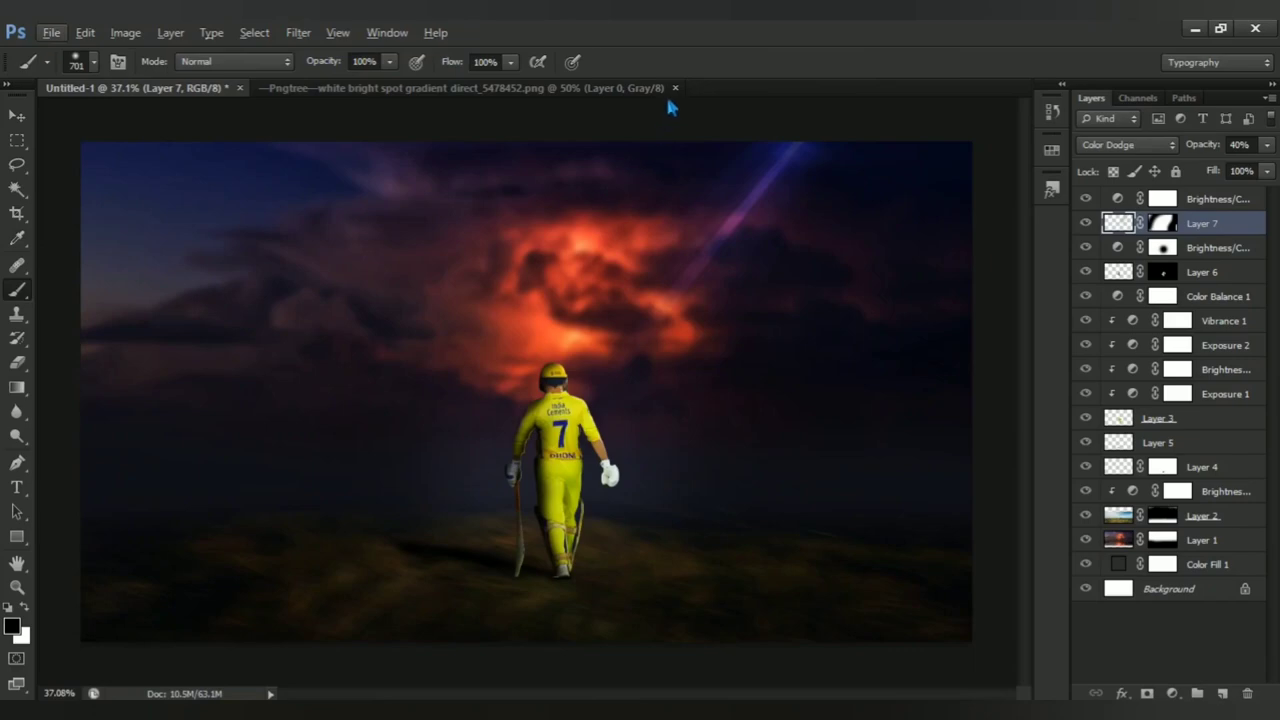